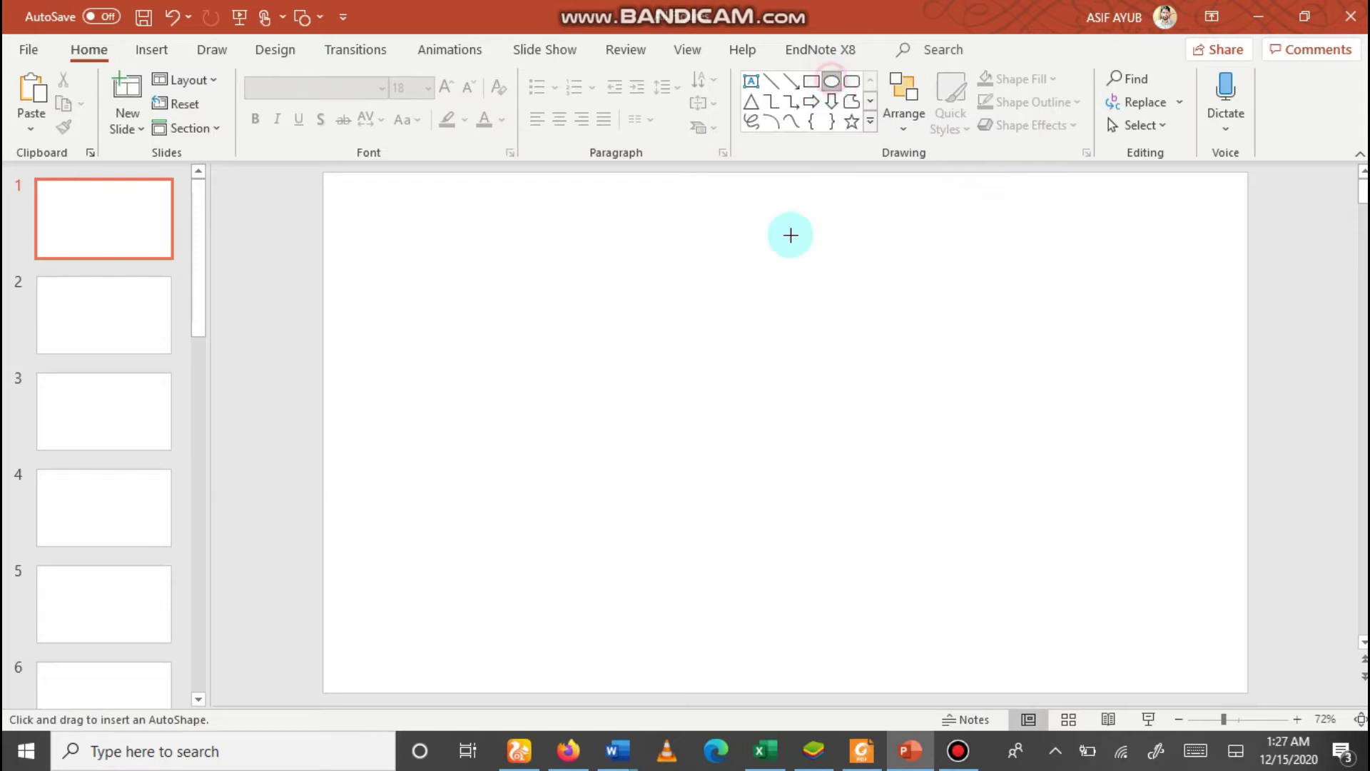
- Draw a large circle on slide 1 and fill it green
{"action": "left_click_drag", "start_coordinate": [630, 282], "coordinate": [1003, 645]}
{"action": "left_click_drag", "start_coordinate": [897, 571], "coordinate": [703, 482]}
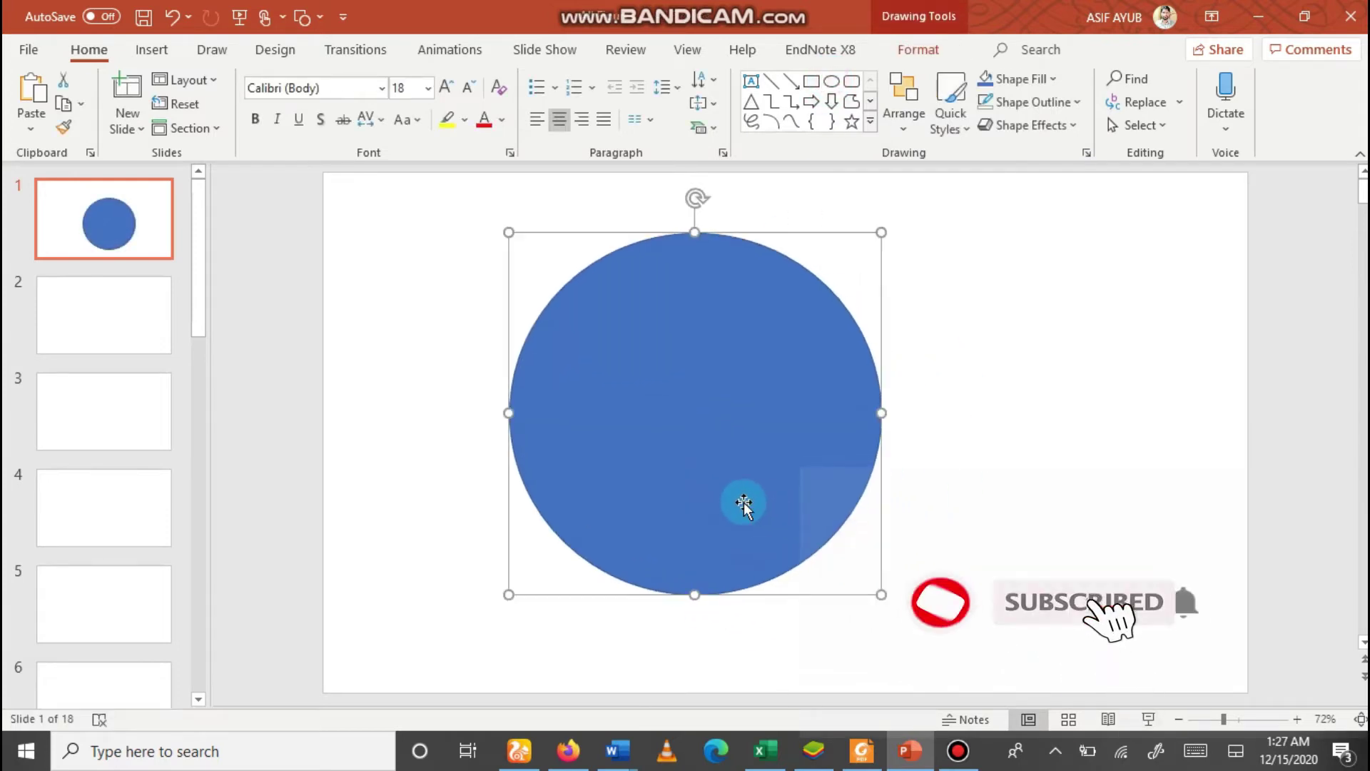
{"action": "left_click", "coordinate": [1052, 80]}
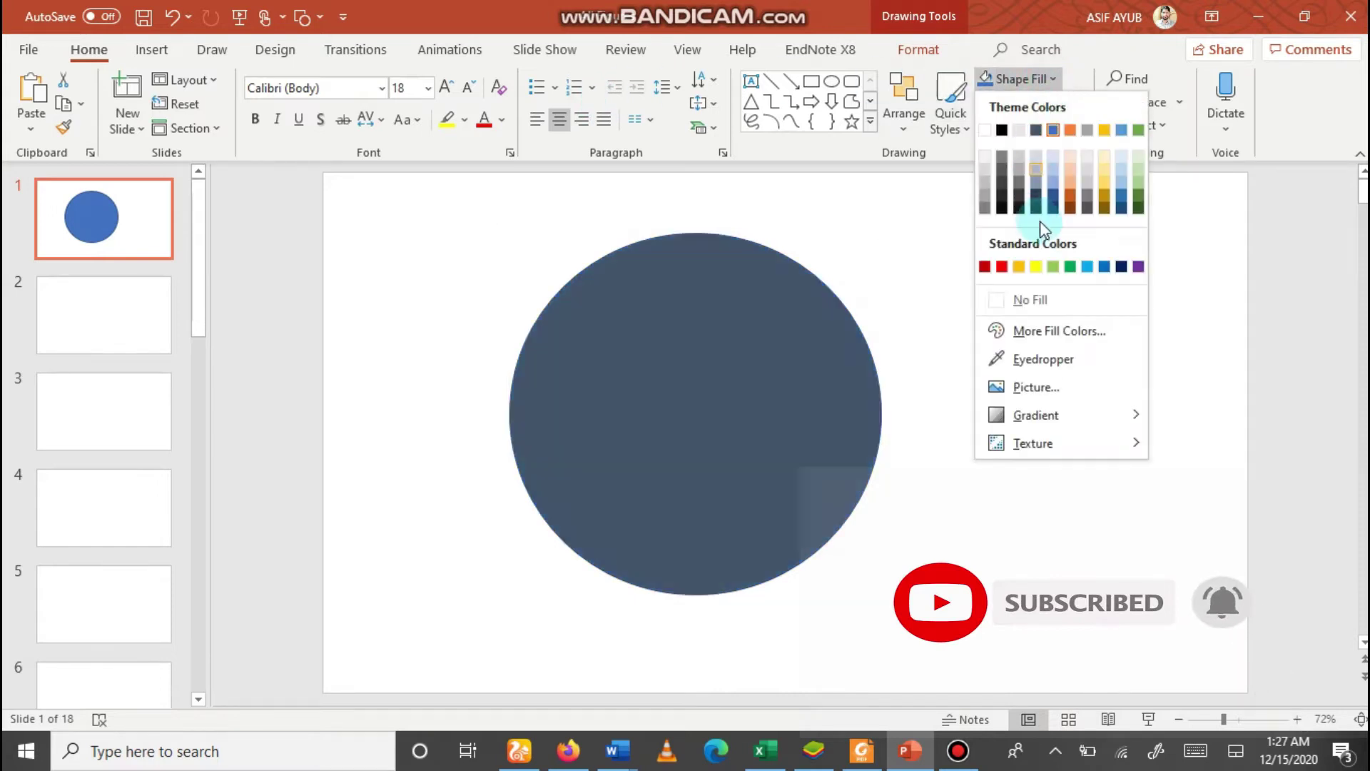
{"action": "left_click", "coordinate": [1069, 267]}
- Set the green circle's outline to No Outline
{"action": "left_click", "coordinate": [621, 419]}
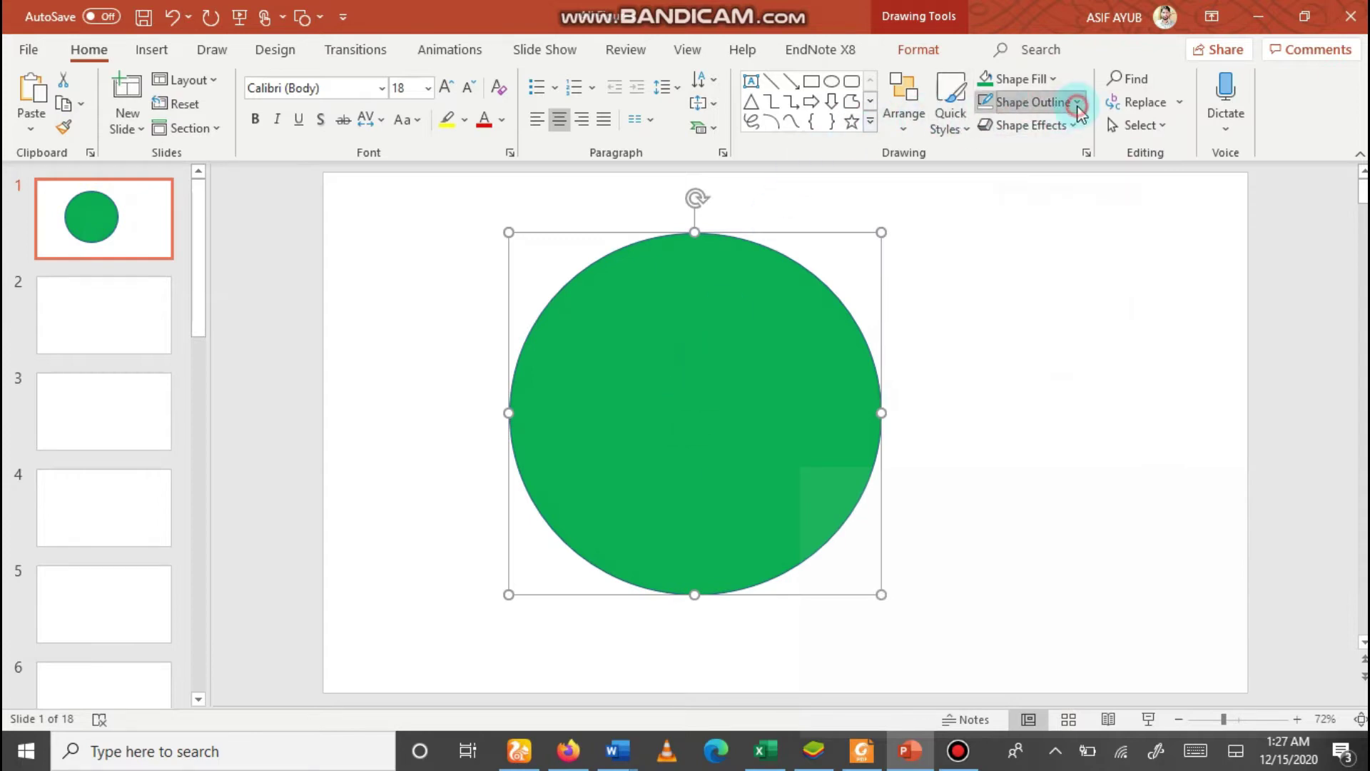
{"action": "left_click", "coordinate": [1079, 106]}
{"action": "left_click", "coordinate": [1035, 319]}
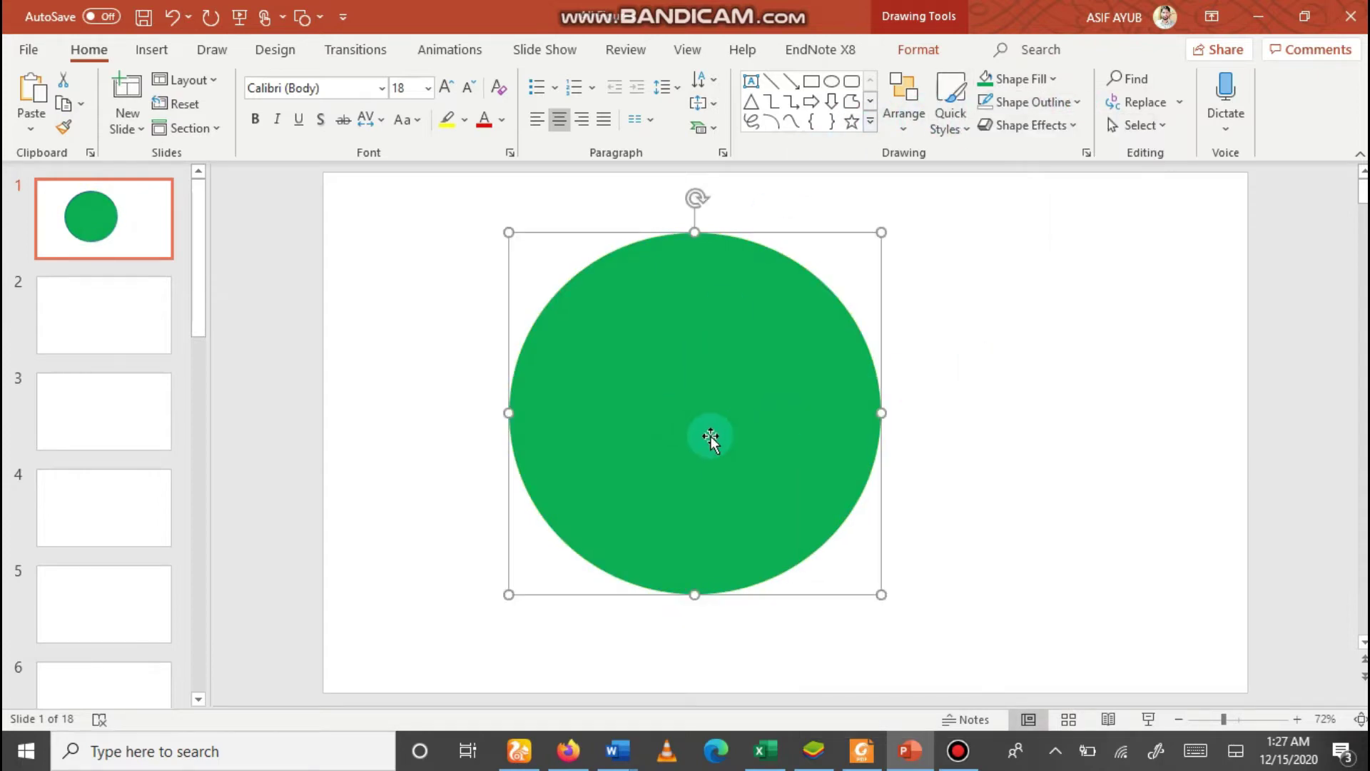
- Duplicate the green circle and squash the copy into a flat, wide ellipse
{"action": "left_click_drag", "start_coordinate": [647, 422], "coordinate": [905, 439]}
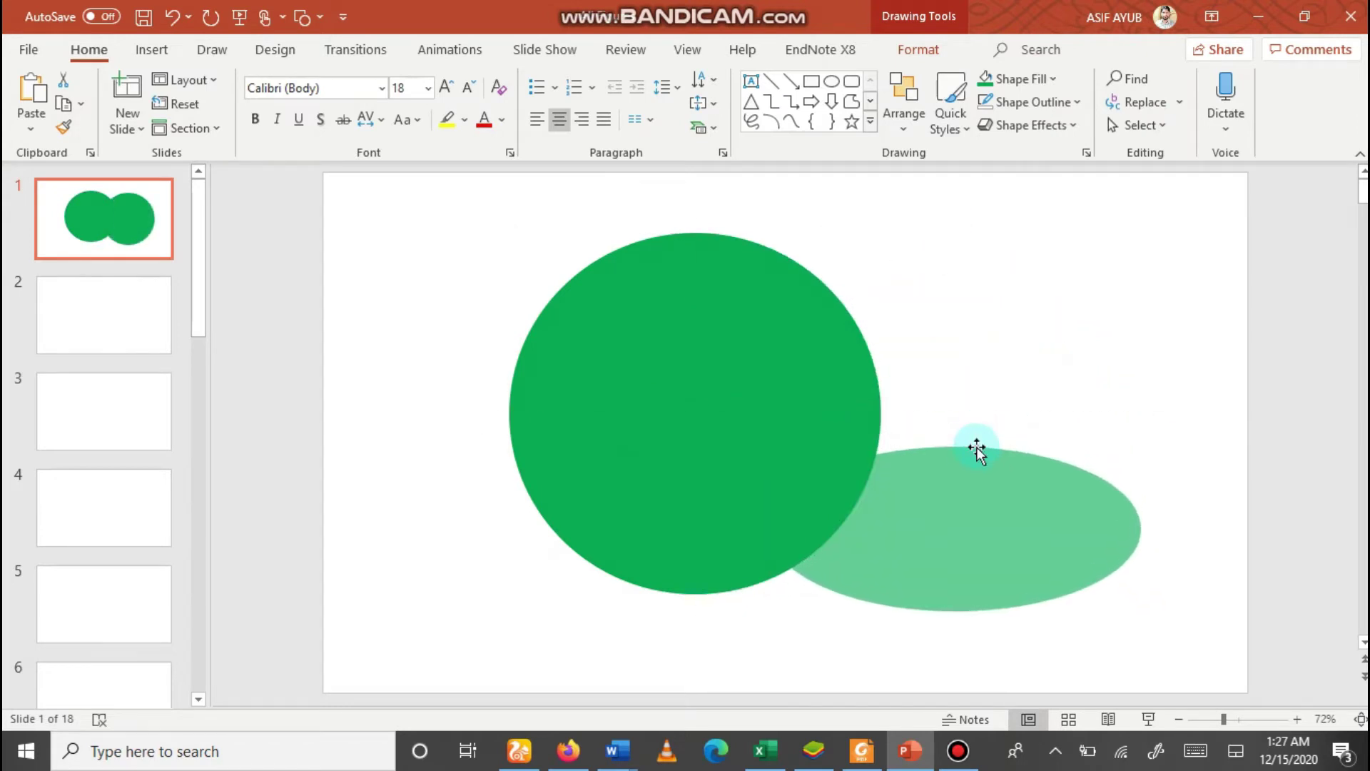
{"action": "left_click_drag", "start_coordinate": [954, 250], "coordinate": [976, 445]}
{"action": "left_click_drag", "start_coordinate": [972, 536], "coordinate": [1035, 405]}
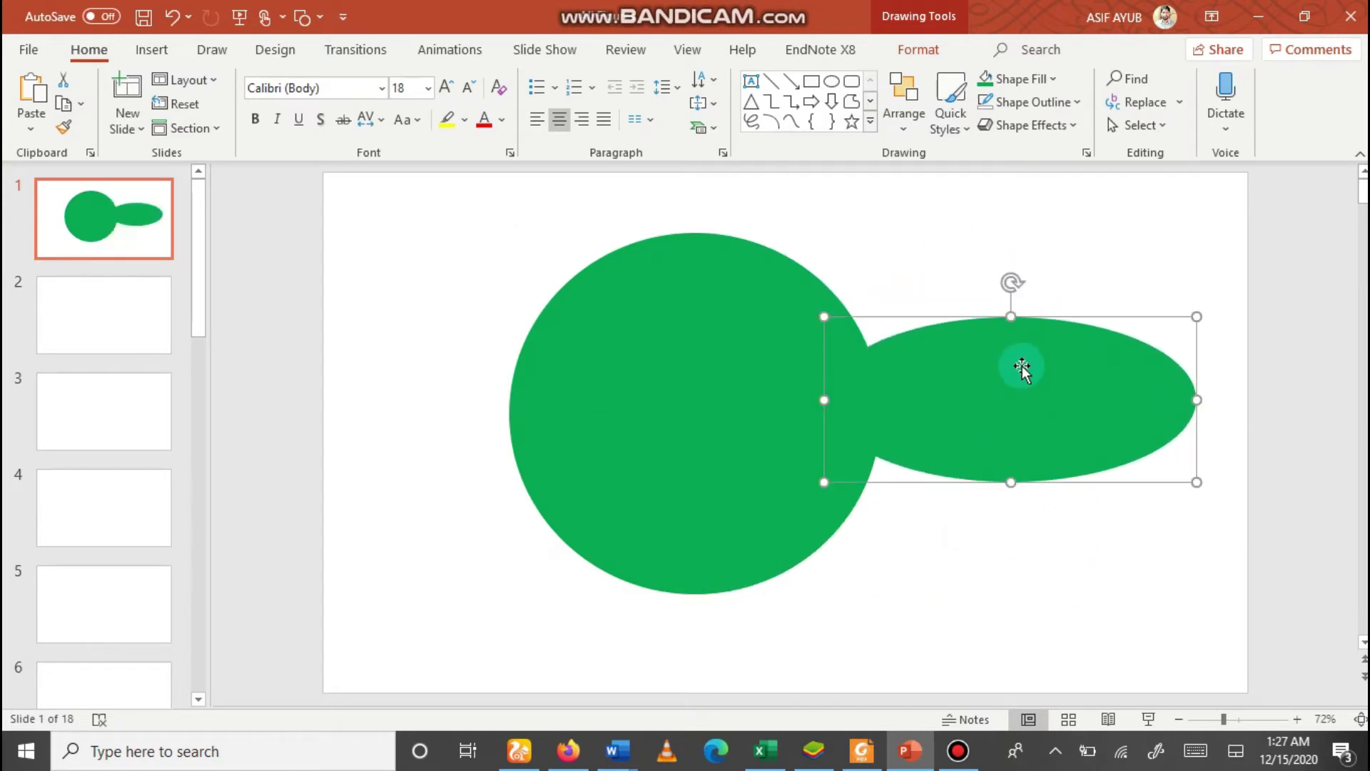
- Fill the ellipse dark blue and centre it across the green circle
{"action": "left_click", "coordinate": [1050, 83]}
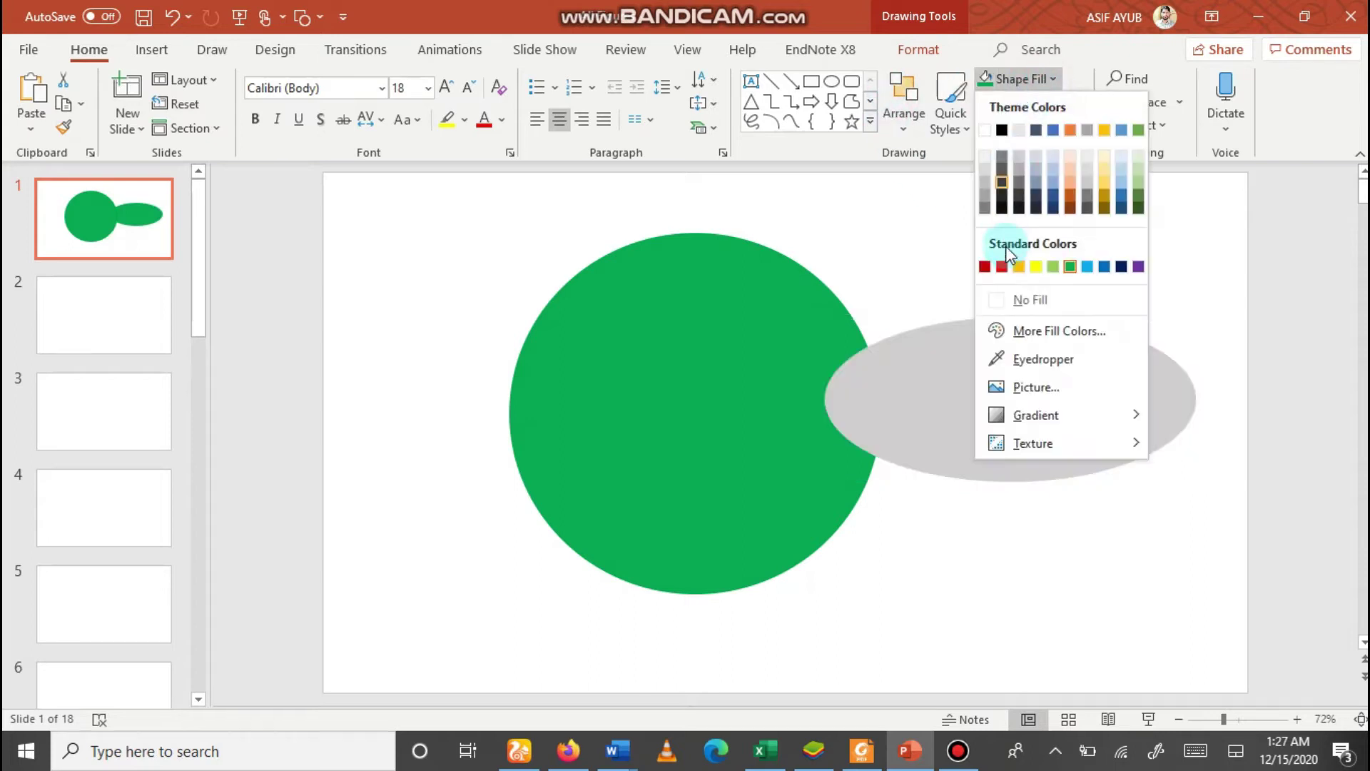
{"action": "left_click", "coordinate": [1038, 267]}
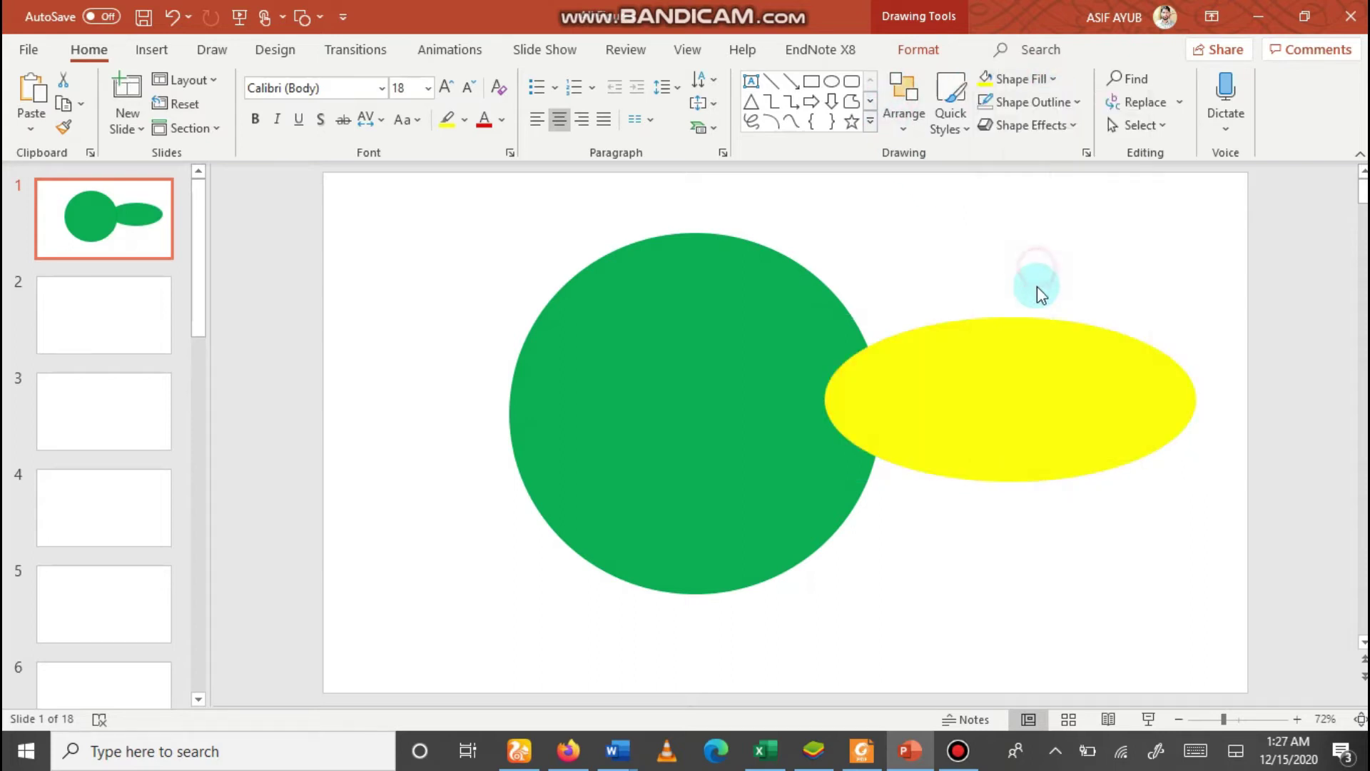
{"action": "left_click", "coordinate": [1049, 80]}
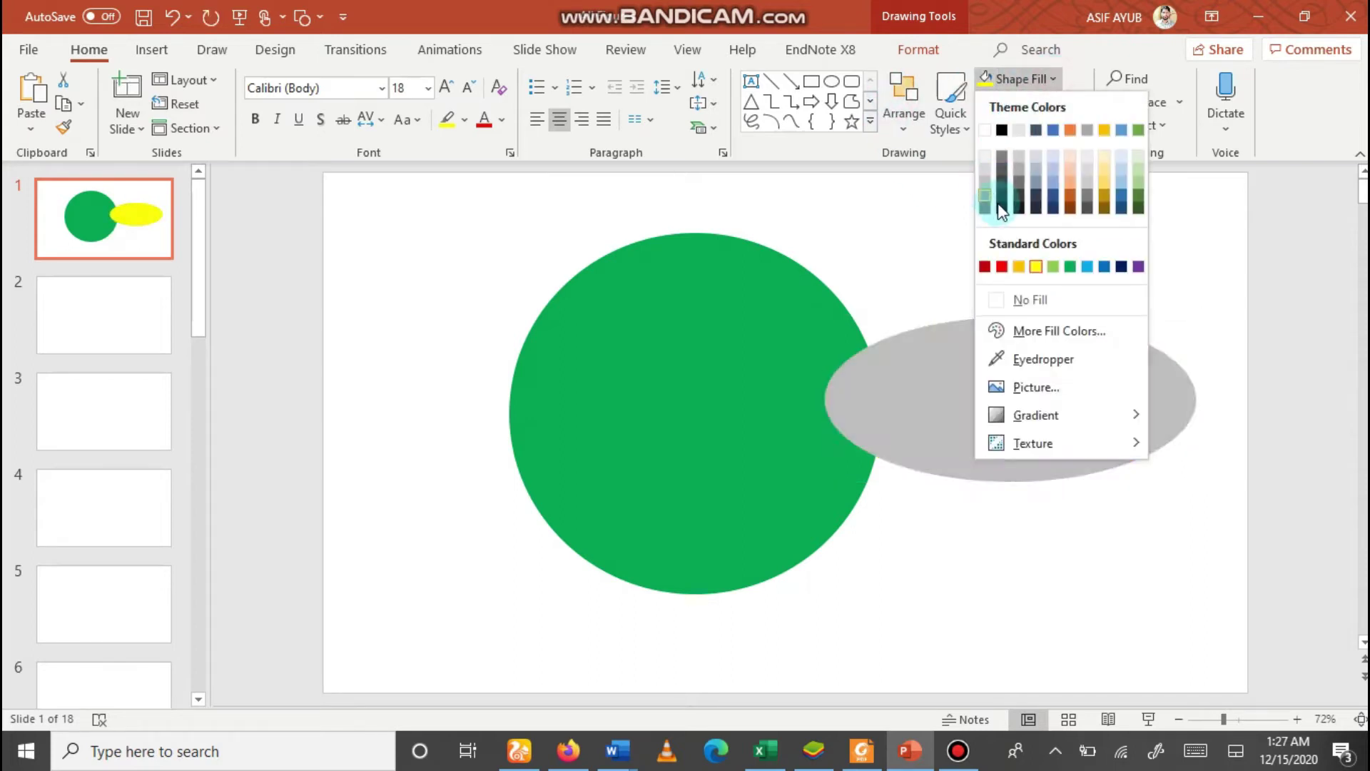
{"action": "left_click", "coordinate": [1054, 193]}
{"action": "left_click_drag", "start_coordinate": [1011, 281], "coordinate": [1009, 322]}
{"action": "left_click", "coordinate": [1018, 390]}
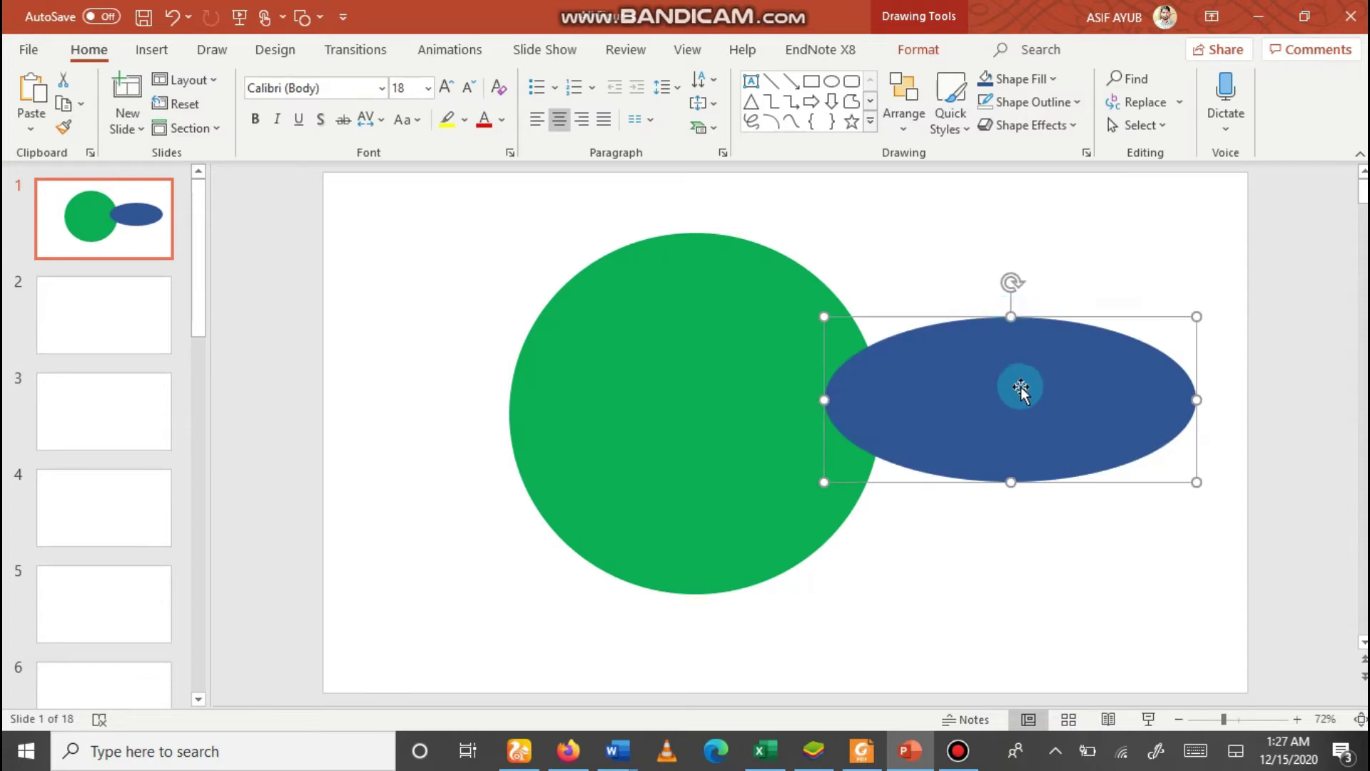
{"action": "left_click_drag", "start_coordinate": [1020, 389], "coordinate": [707, 405]}
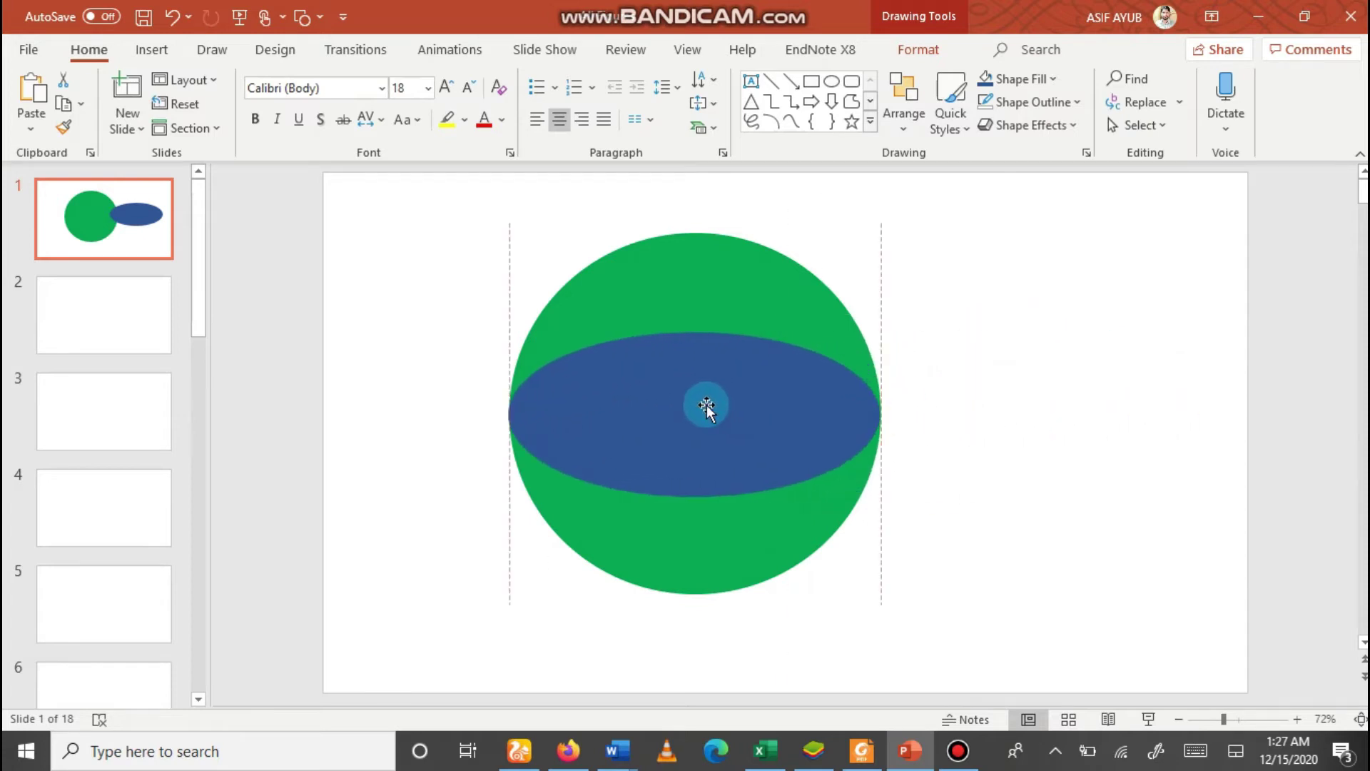
- Copy the blue ellipse, rotate it upright, fill it orange and centre it at the circle's full height
{"action": "left_click_drag", "start_coordinate": [744, 401], "coordinate": [971, 395], "text": "ctrl"}
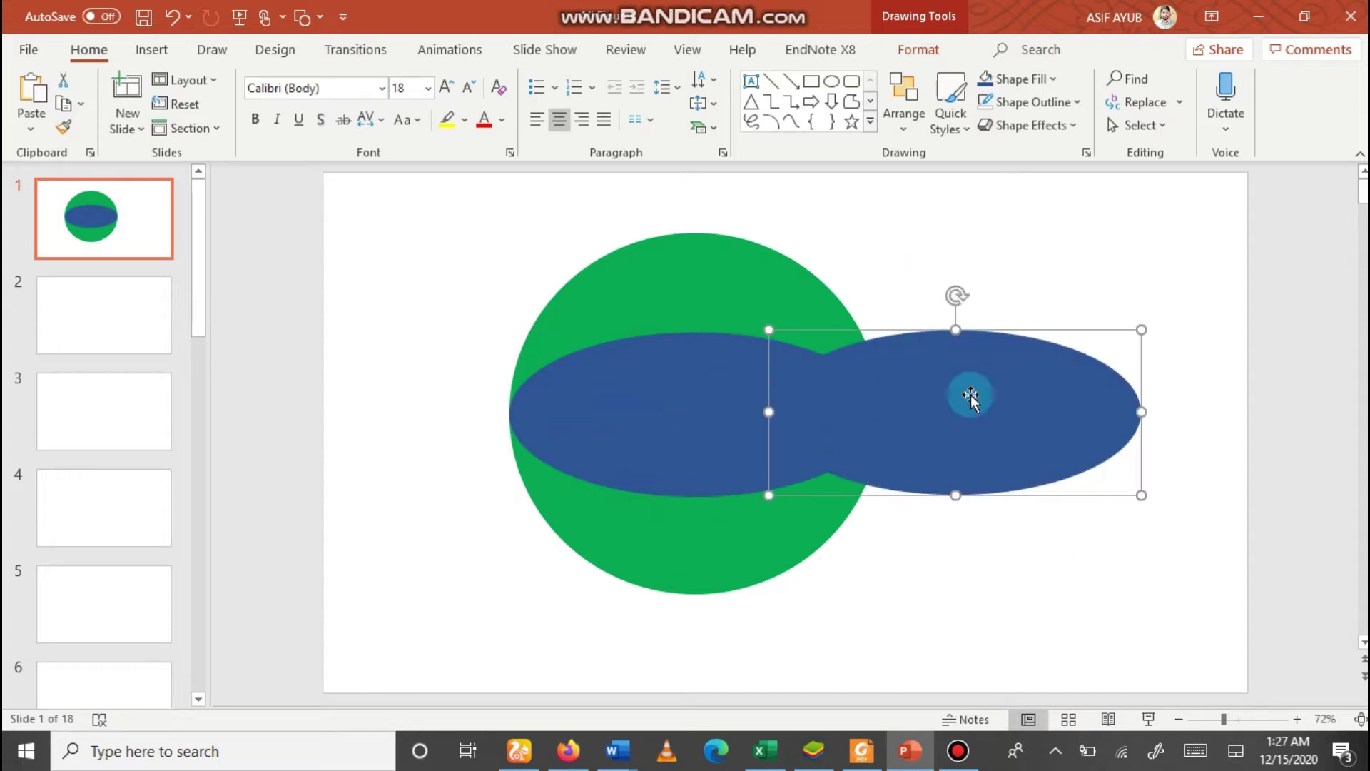
{"action": "left_click_drag", "start_coordinate": [957, 295], "coordinate": [808, 404]}
{"action": "left_click", "coordinate": [1054, 79]}
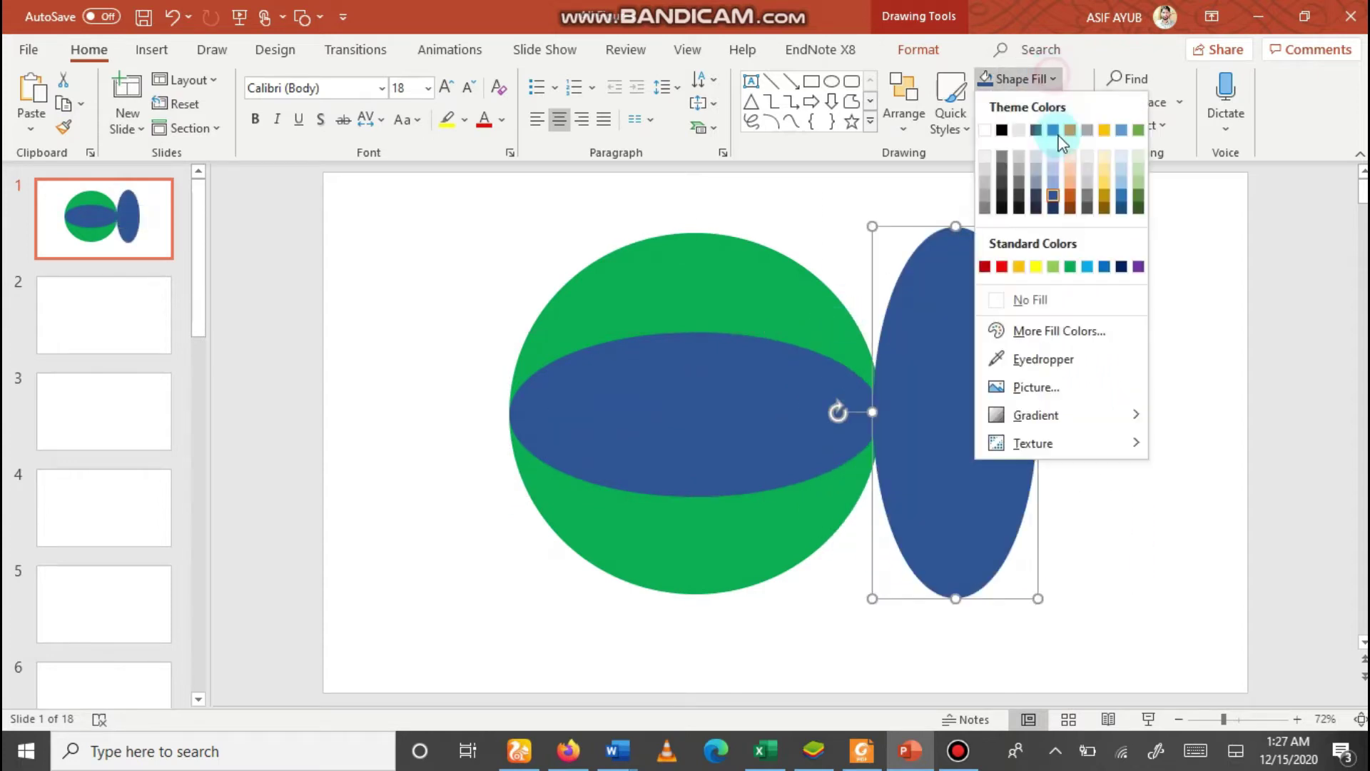
{"action": "left_click", "coordinate": [1070, 198]}
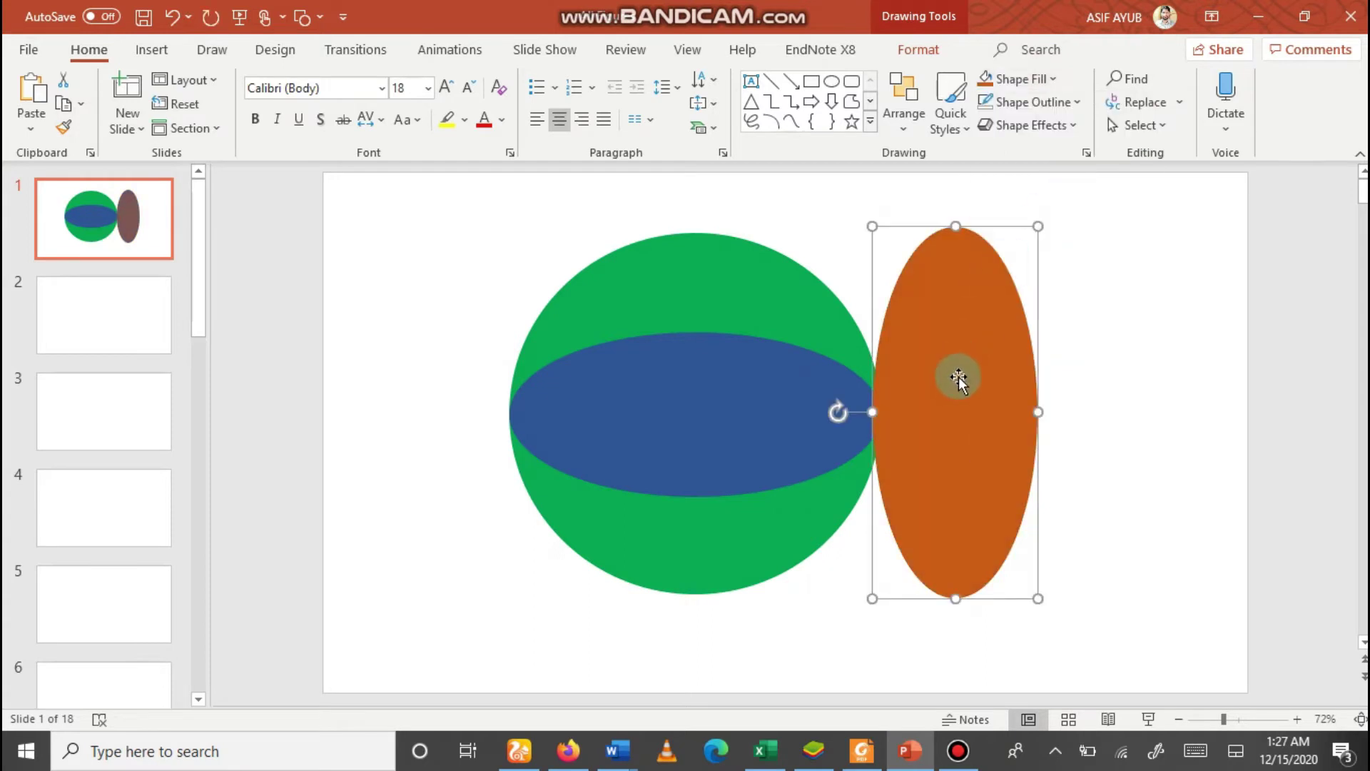
{"action": "left_click_drag", "start_coordinate": [954, 376], "coordinate": [693, 388]}
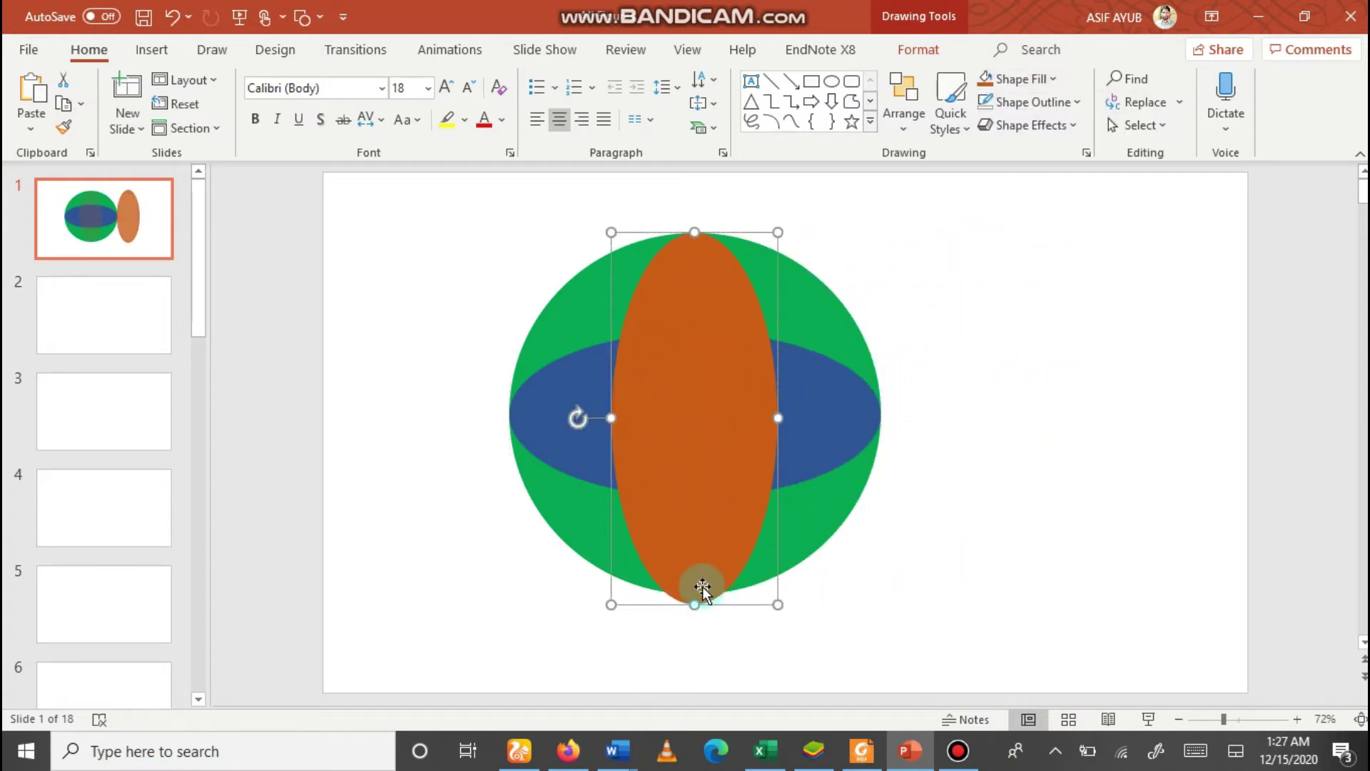
{"action": "left_click_drag", "start_coordinate": [689, 603], "coordinate": [691, 603]}
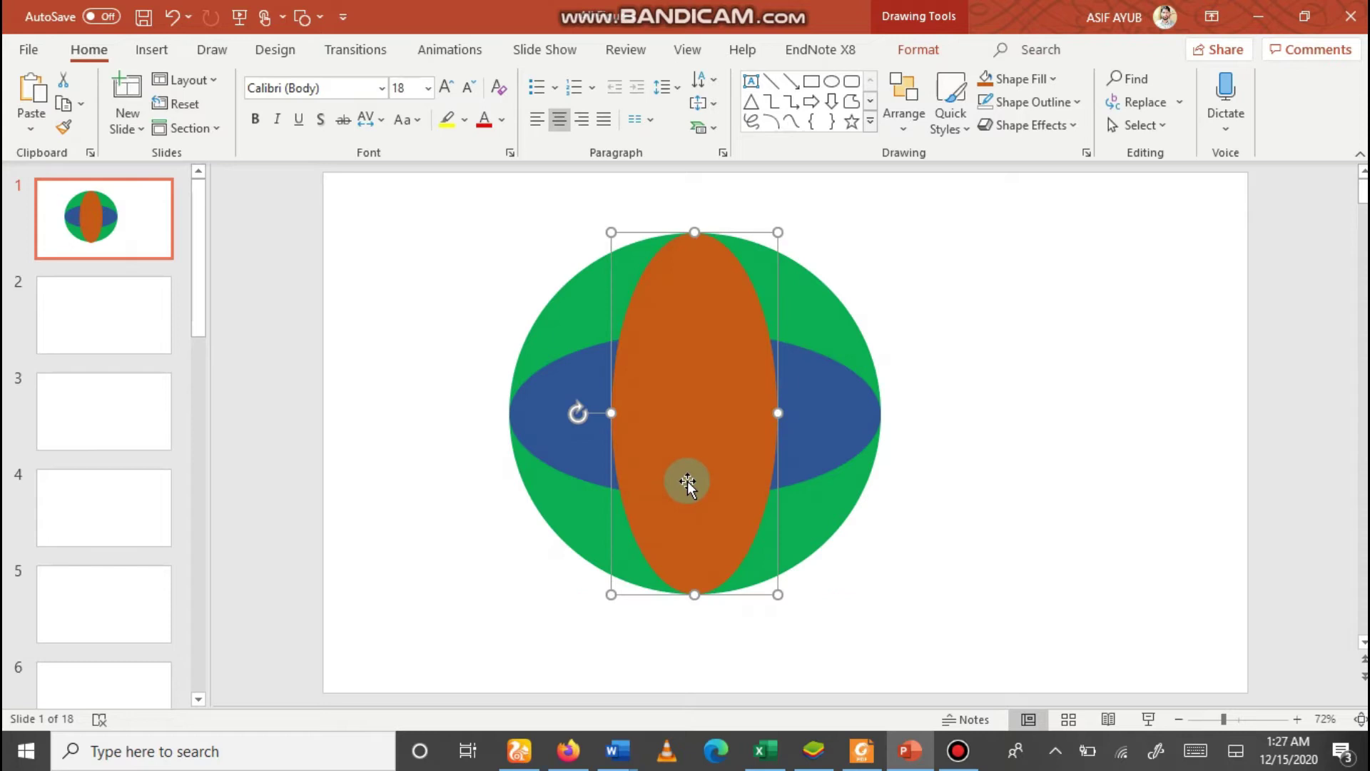
- Apply Merge Shapes > Fragment to the blue and orange ellipses, then select the central piece
{"action": "left_click", "coordinate": [1016, 409]}
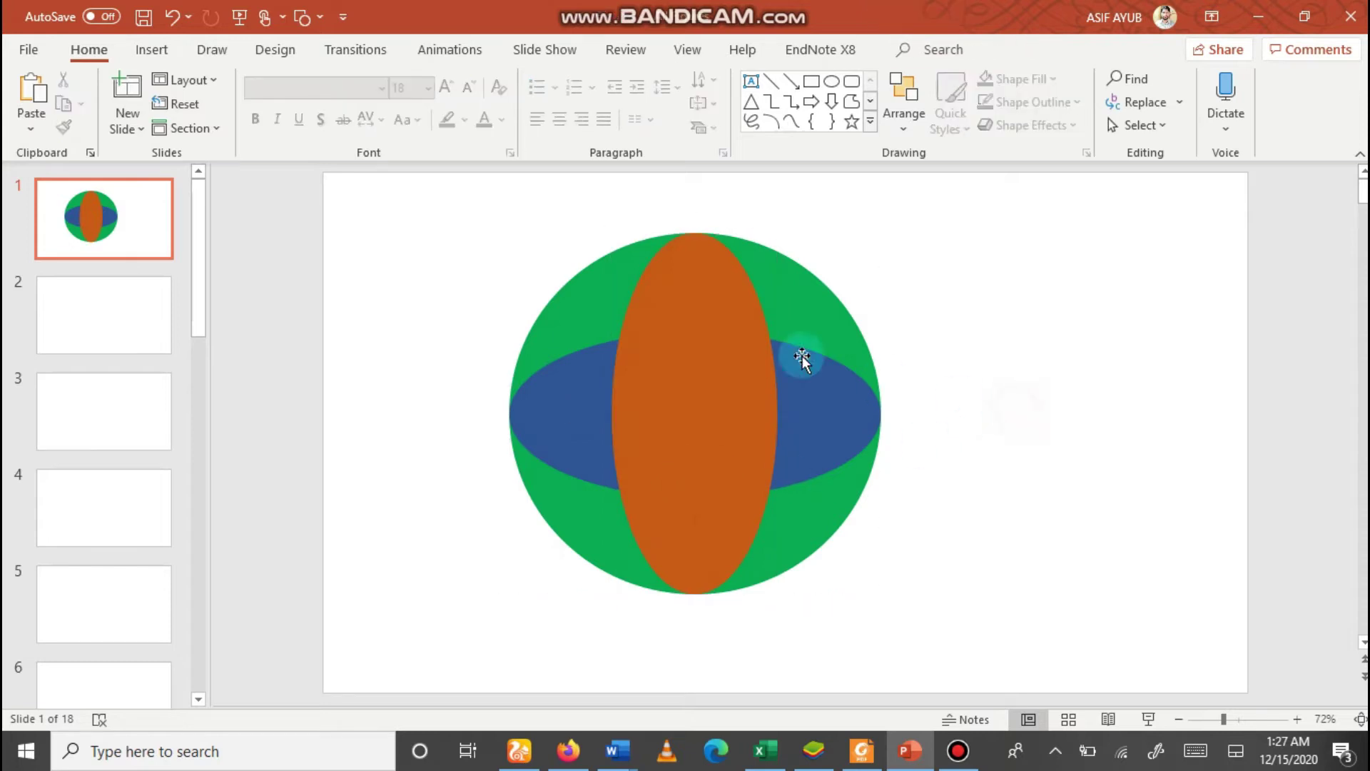
{"action": "left_click", "coordinate": [679, 358]}
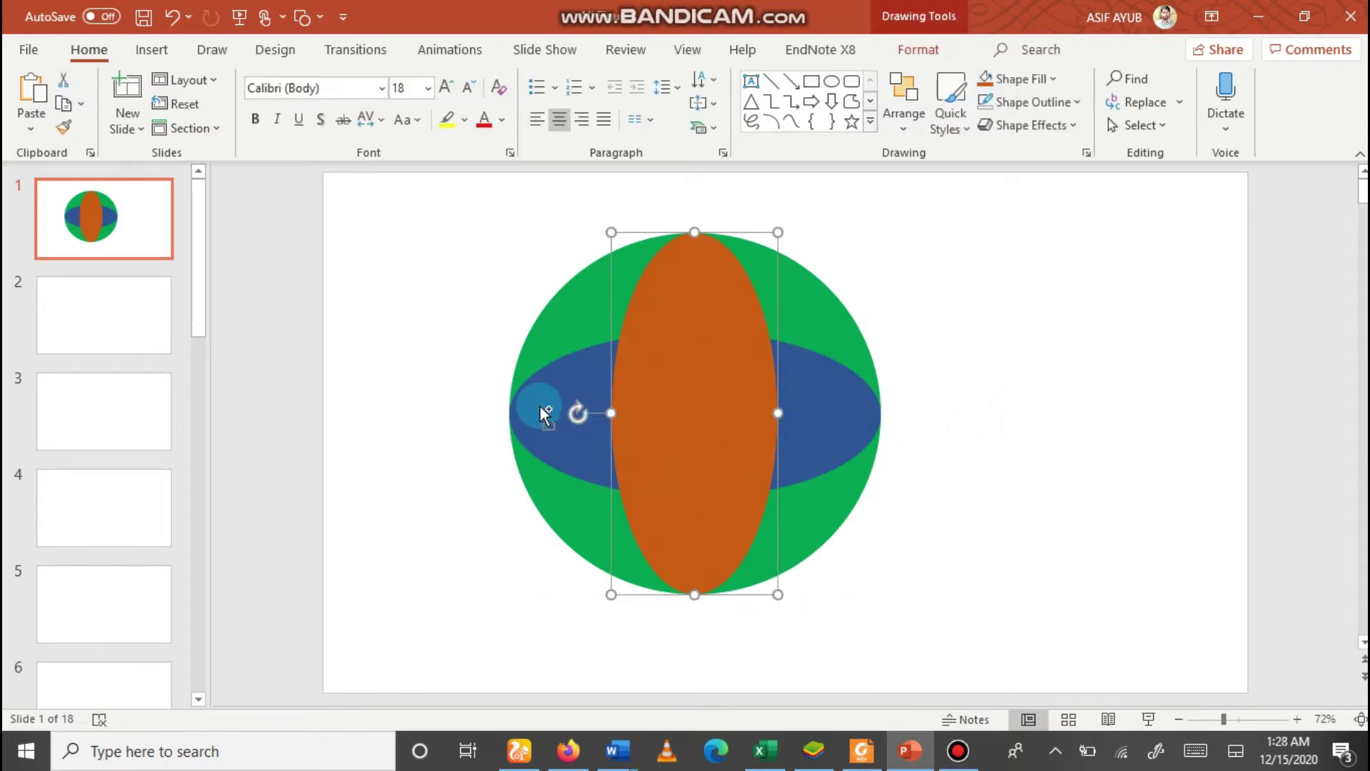
{"action": "left_click", "coordinate": [918, 50]}
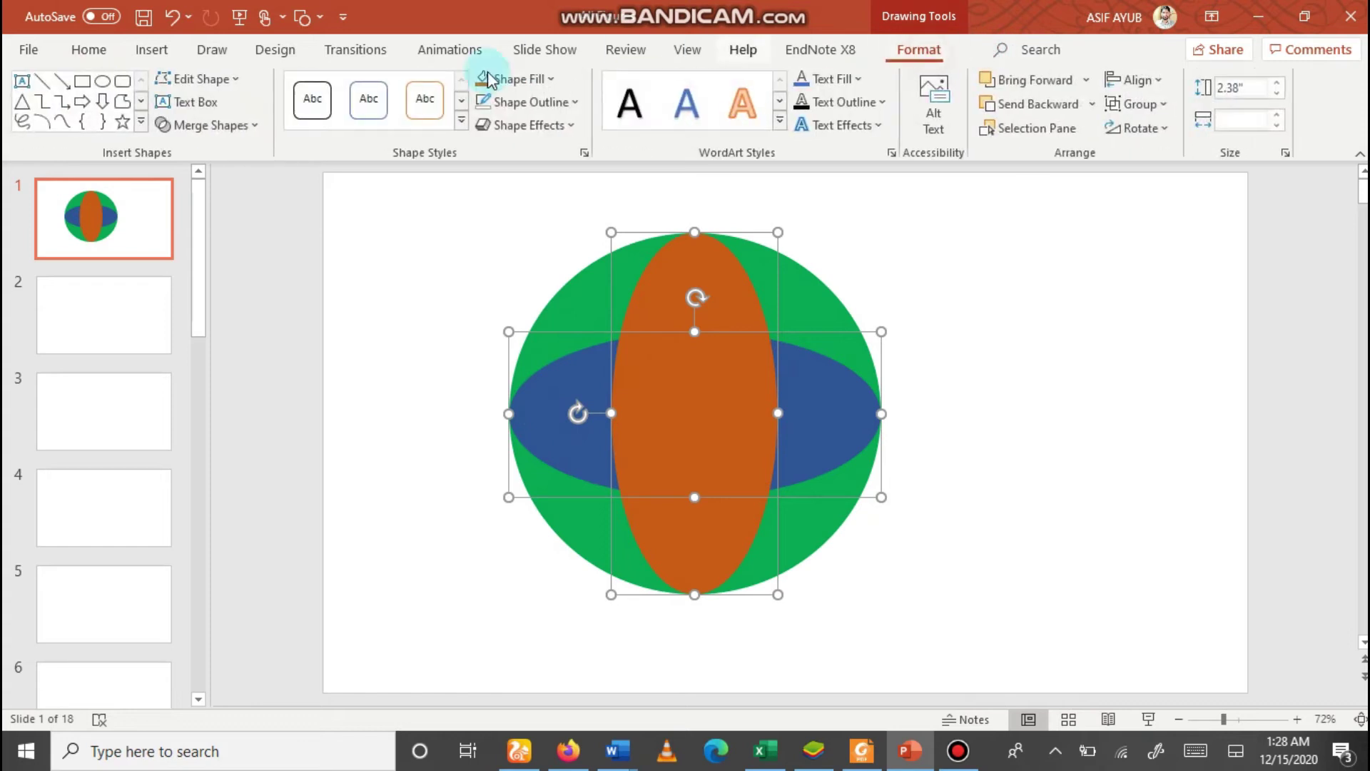
{"action": "left_click", "coordinate": [260, 129]}
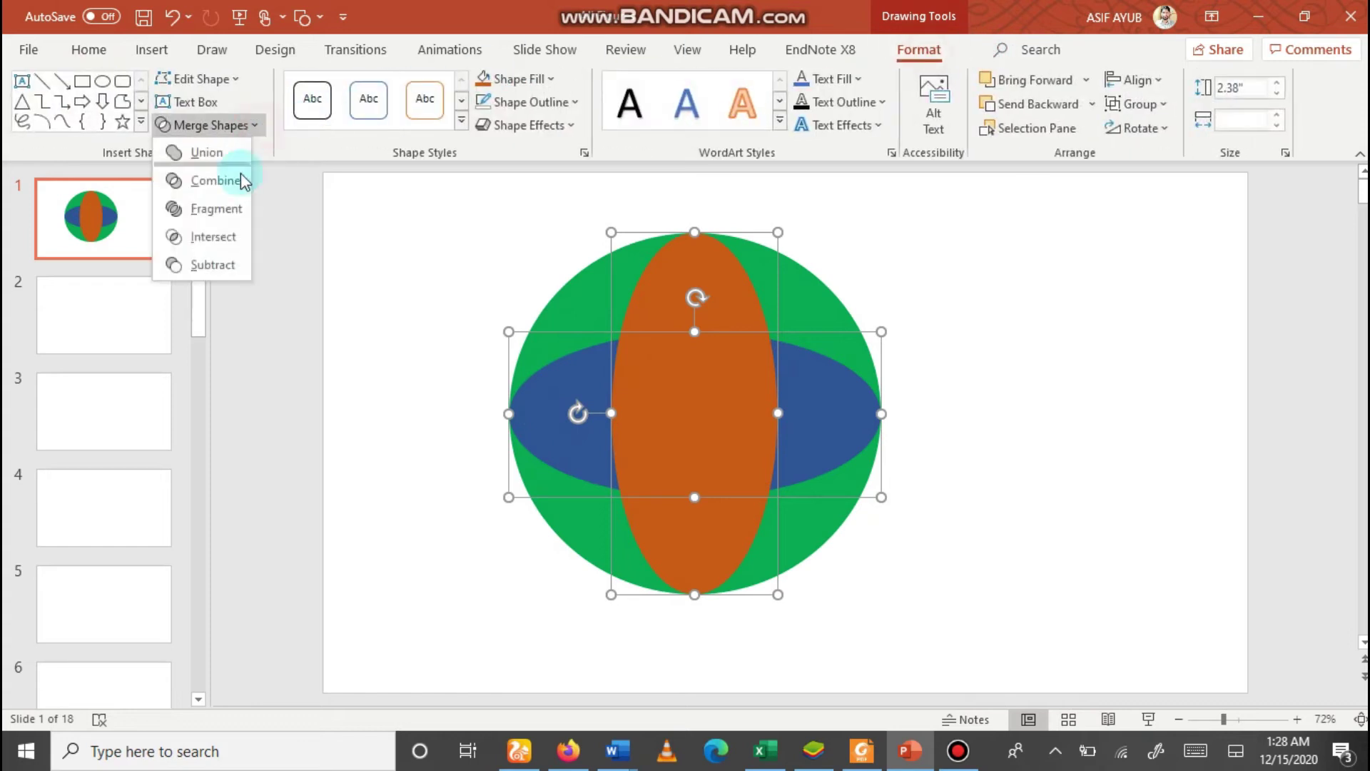
{"action": "left_click", "coordinate": [208, 211]}
{"action": "left_click", "coordinate": [1024, 392]}
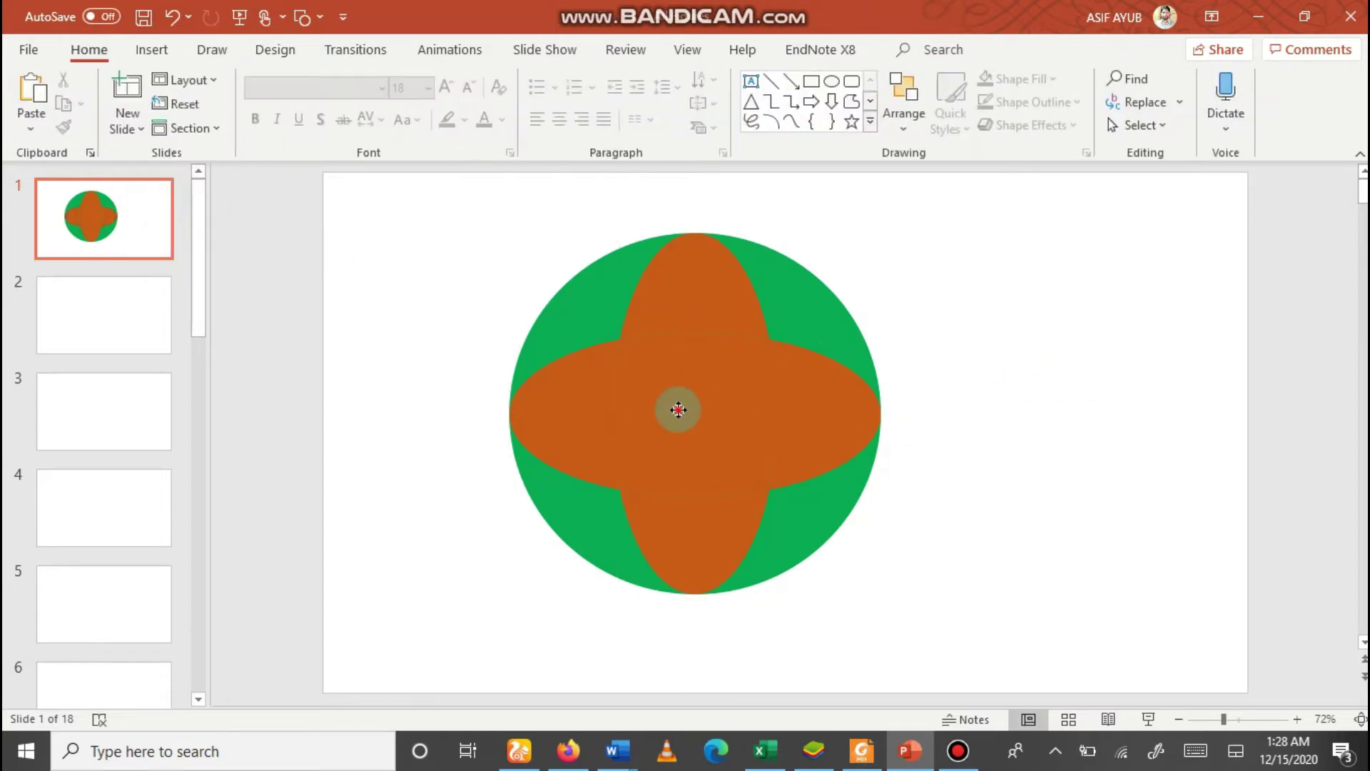
{"action": "left_click", "coordinate": [678, 409]}
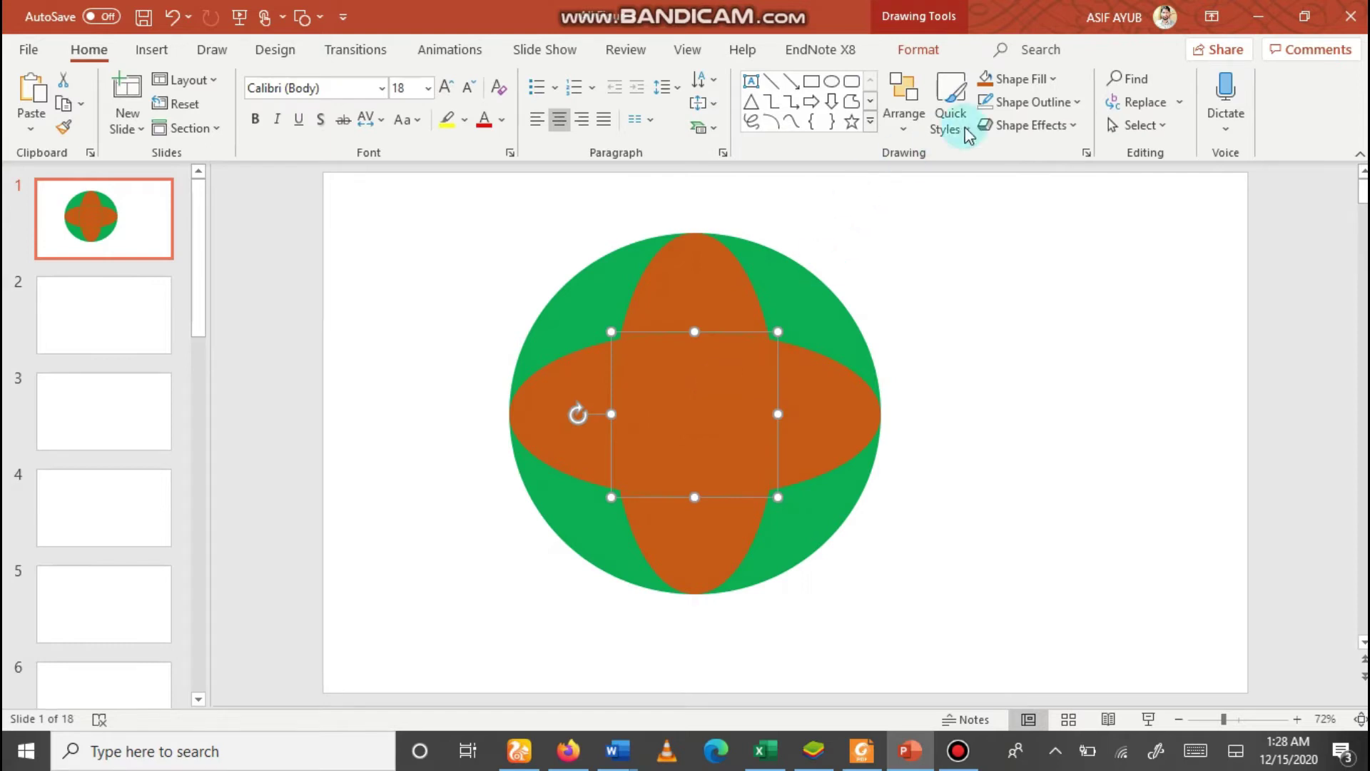
- Fill the central square fragment yellow and place a copy right of the circle
{"action": "left_click", "coordinate": [1063, 80]}
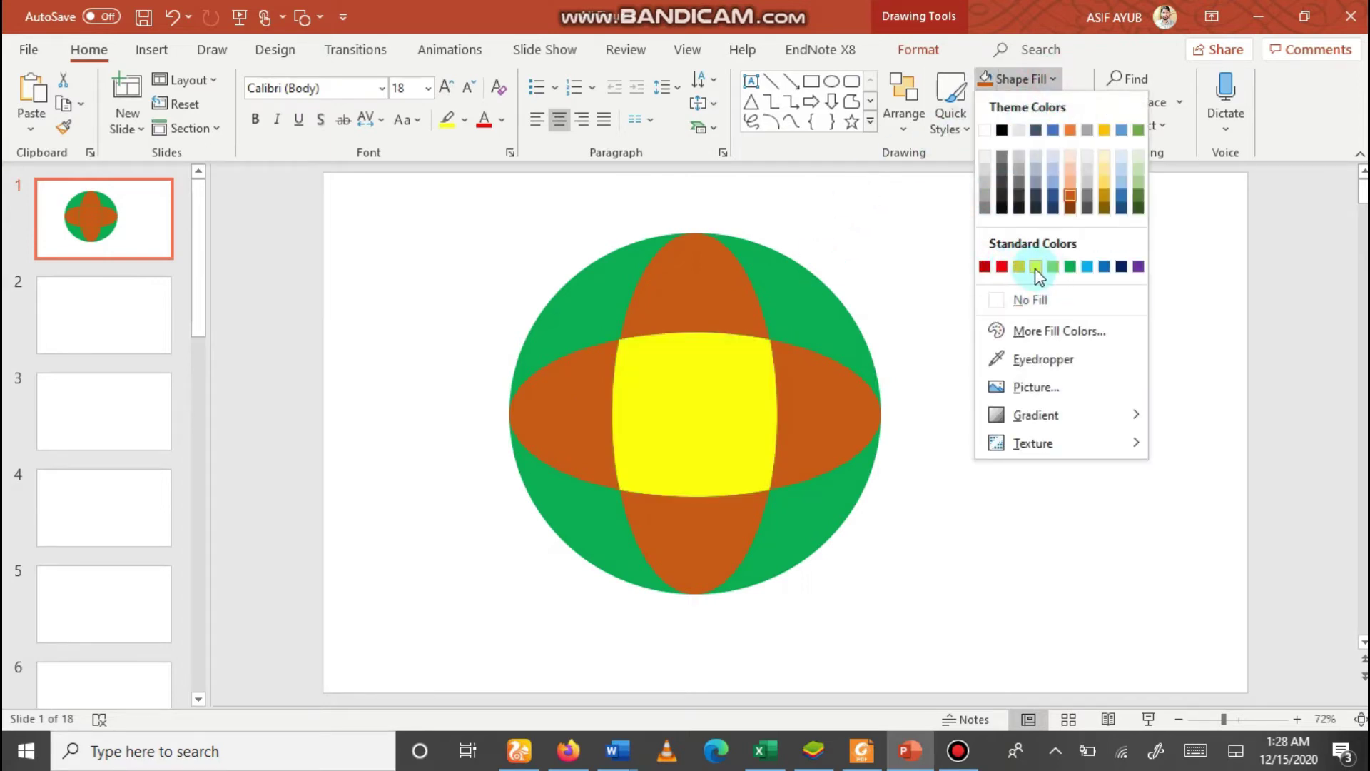
{"action": "left_click", "coordinate": [1035, 268]}
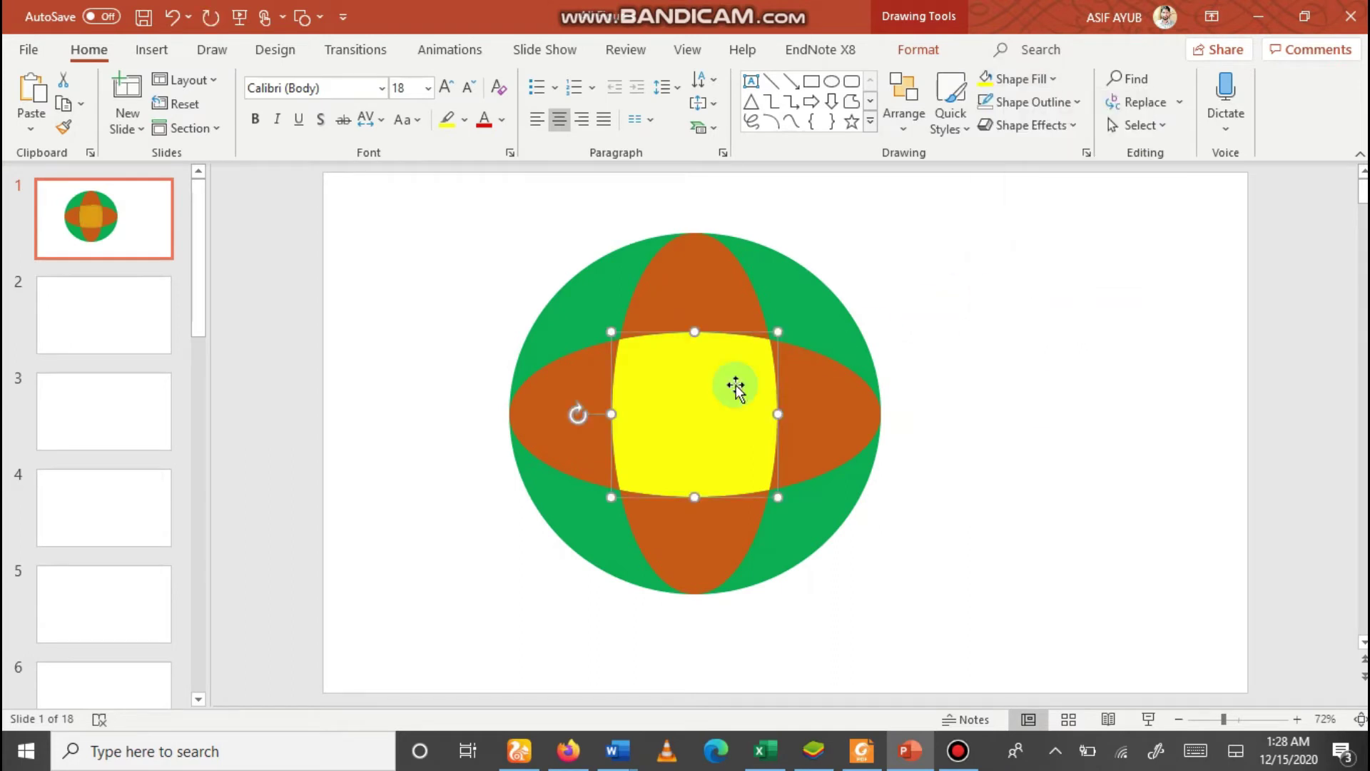
{"action": "left_click_drag", "start_coordinate": [684, 413], "coordinate": [1142, 427]}
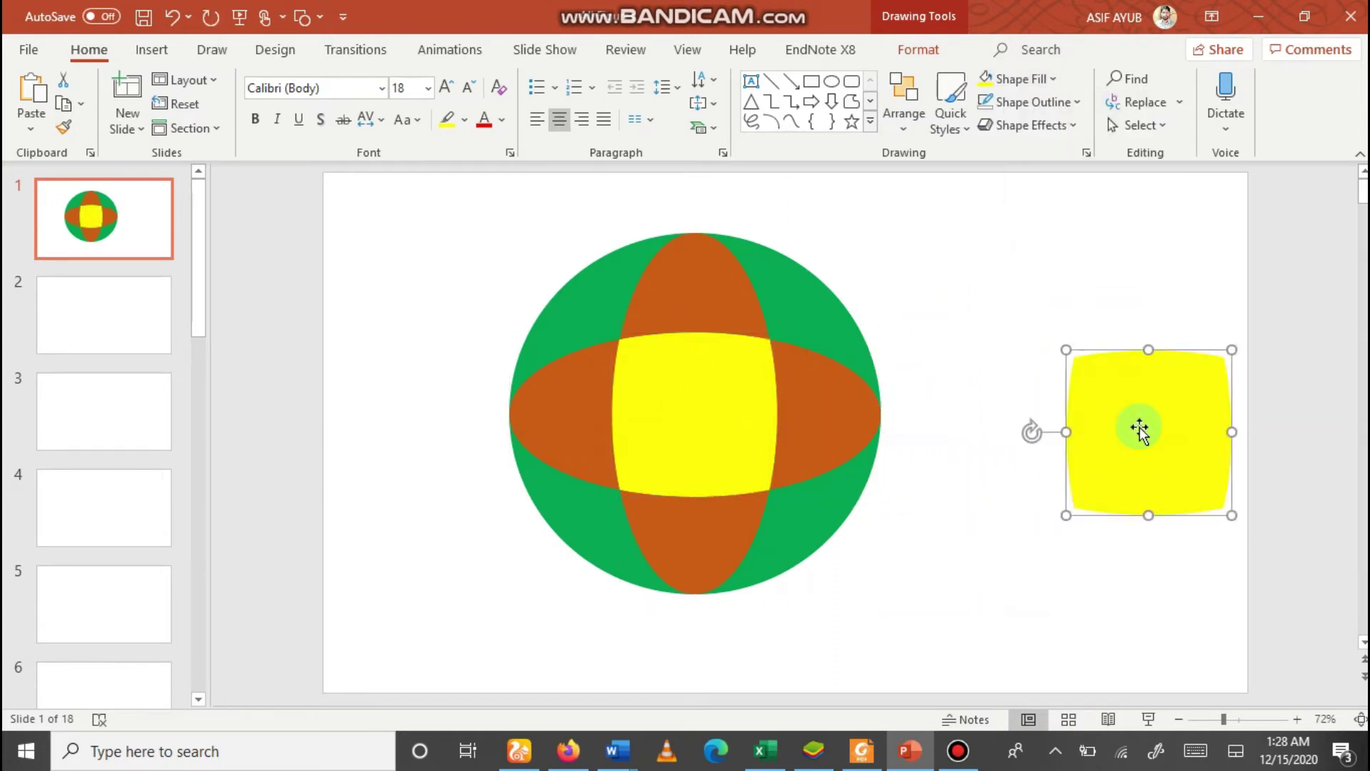
{"action": "left_click", "coordinate": [926, 309]}
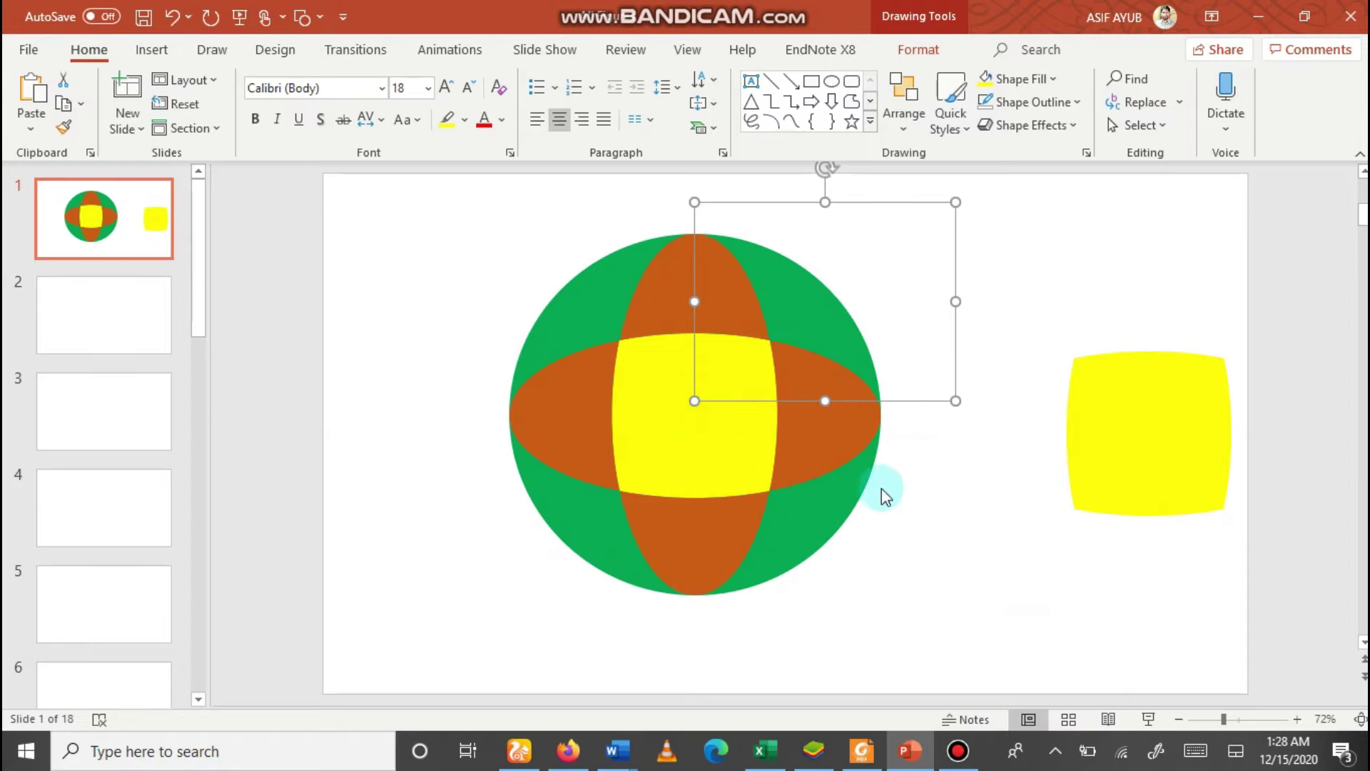
{"action": "left_click", "coordinate": [936, 512]}
{"action": "left_click", "coordinate": [688, 401]}
- Draw a dark black diagonal line from the yellow piece's bottom-left to top-right corner
{"action": "scroll", "coordinate": [689, 404], "scroll_direction": "up", "scroll_amount": 5}
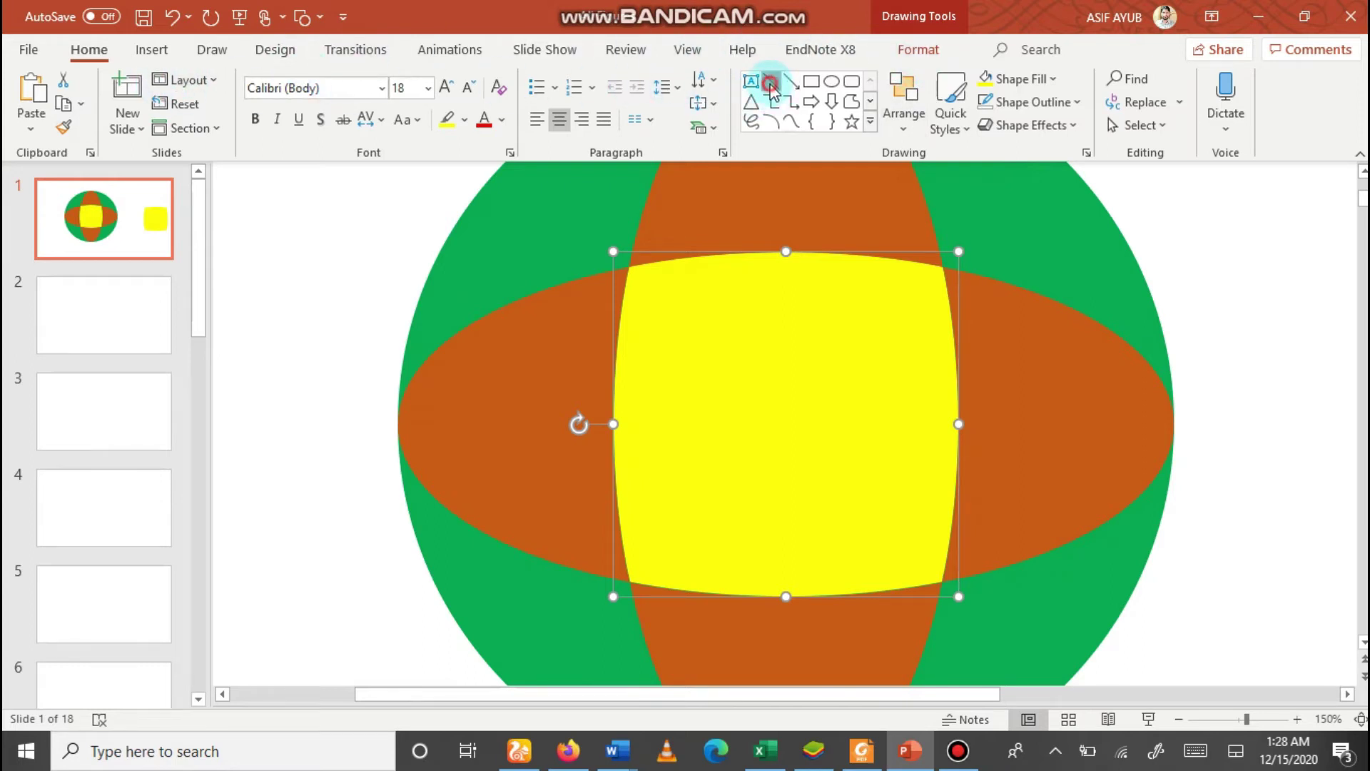
{"action": "left_click", "coordinate": [771, 84]}
{"action": "left_click_drag", "start_coordinate": [630, 581], "coordinate": [942, 268]}
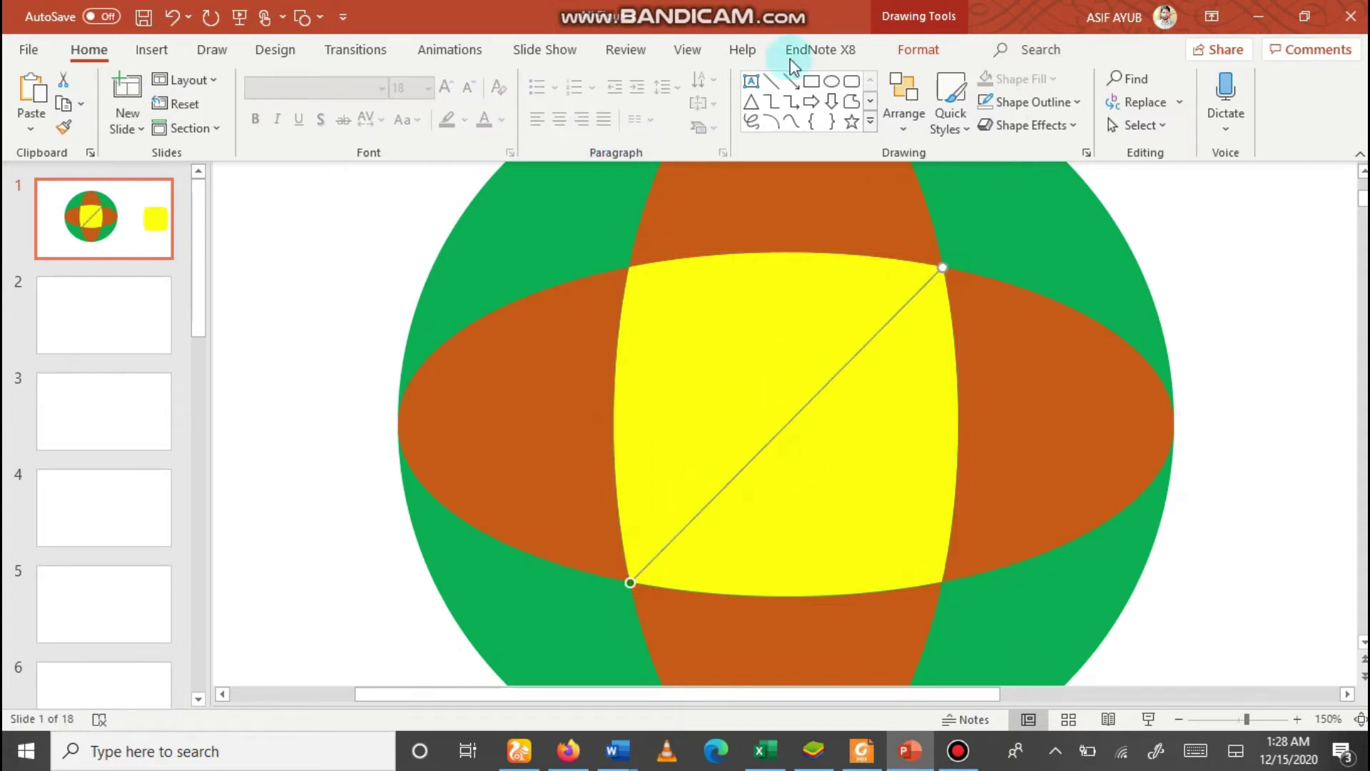
{"action": "left_click", "coordinate": [918, 49]}
{"action": "left_click", "coordinate": [309, 102]}
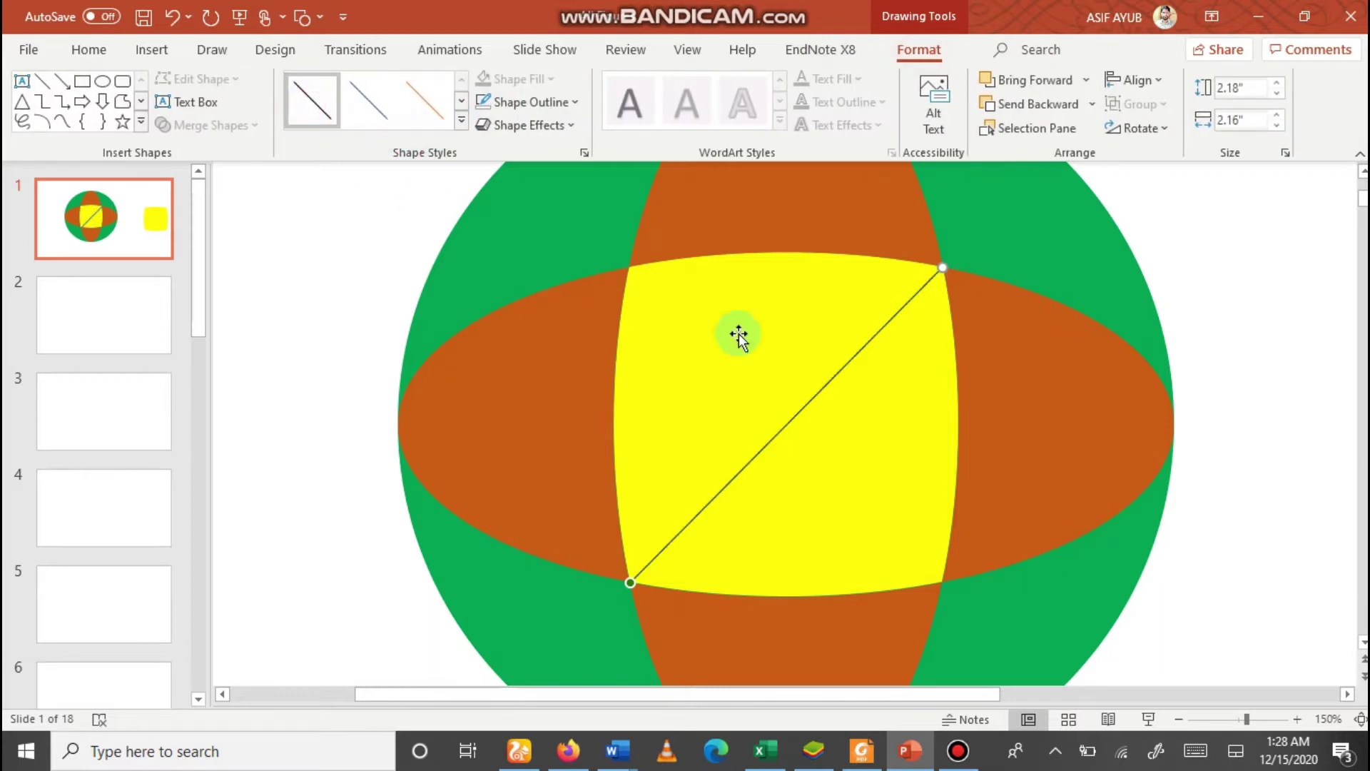
{"action": "left_click", "coordinate": [1221, 278]}
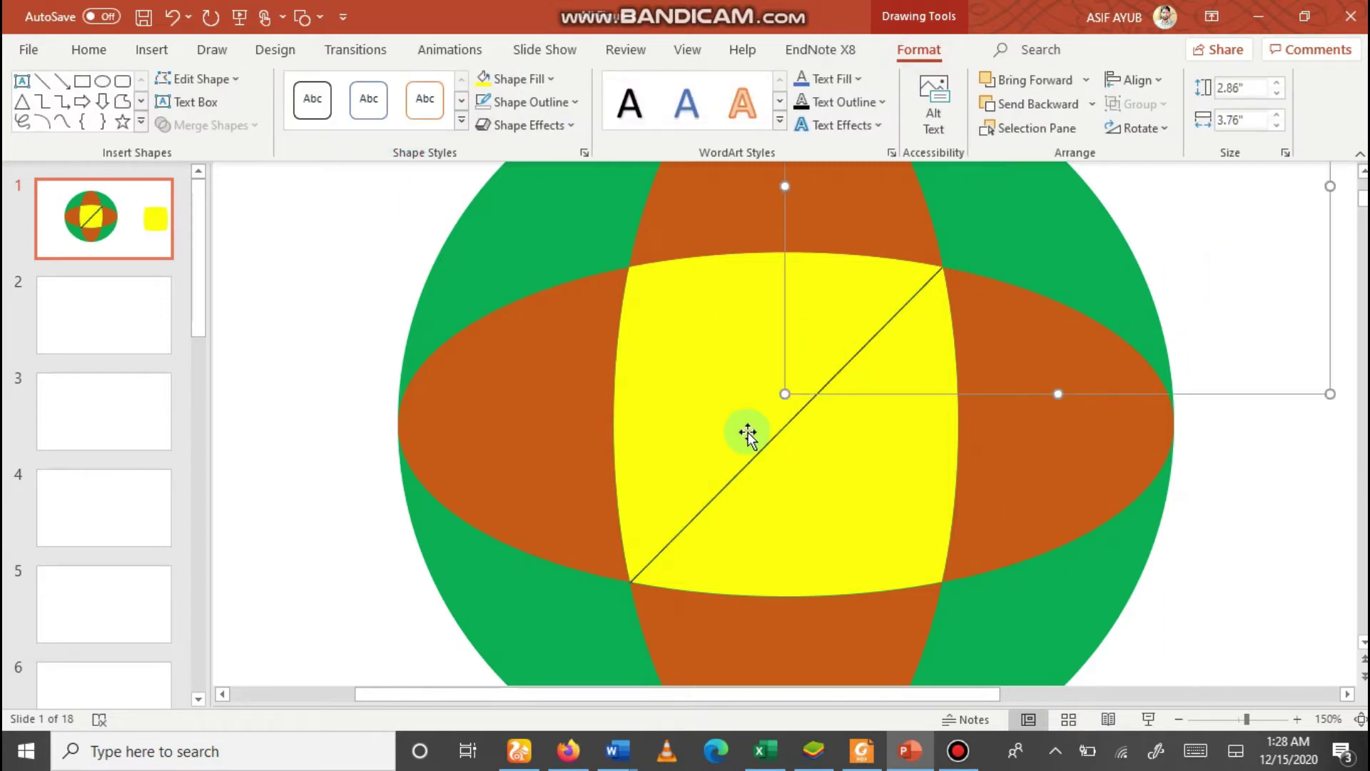
{"action": "left_click", "coordinate": [277, 467]}
{"action": "left_click", "coordinate": [815, 85]}
- Draw a wide blue rectangle, rotate it and lay it diagonally over the yellow square
{"action": "left_click_drag", "start_coordinate": [438, 245], "coordinate": [1115, 433]}
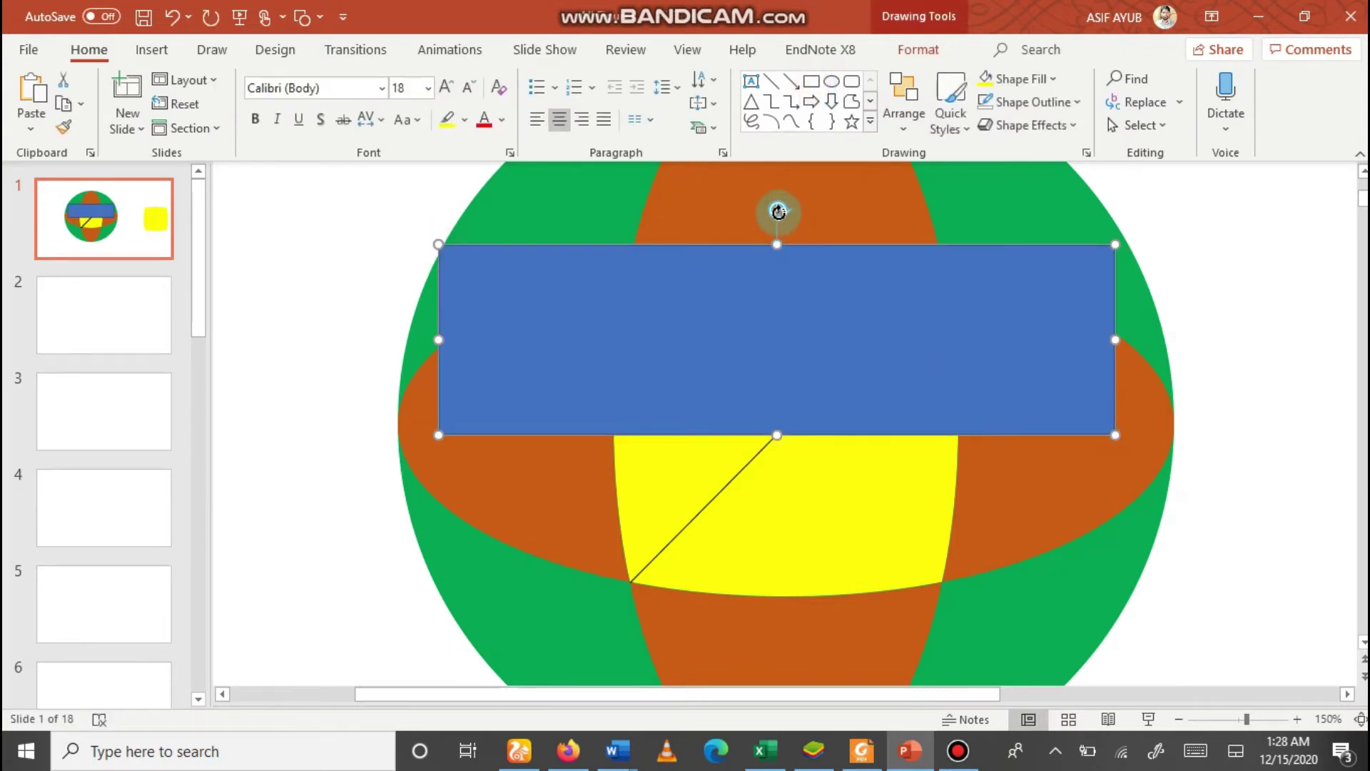
{"action": "left_click_drag", "start_coordinate": [778, 211], "coordinate": [688, 250]}
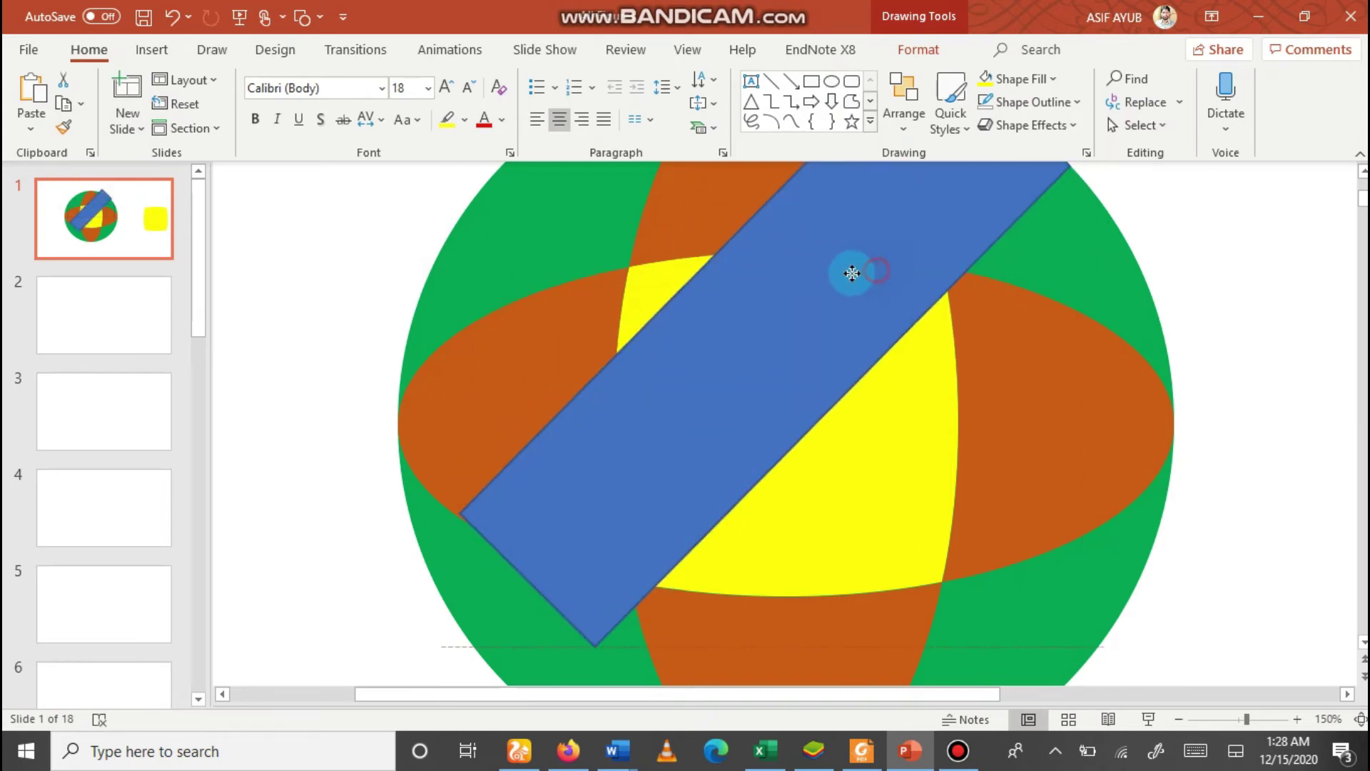
{"action": "key", "text": "Left"}
{"action": "key", "text": "Left"}
{"action": "key", "text": "Left"}
{"action": "left_click_drag", "start_coordinate": [823, 274], "coordinate": [825, 279]}
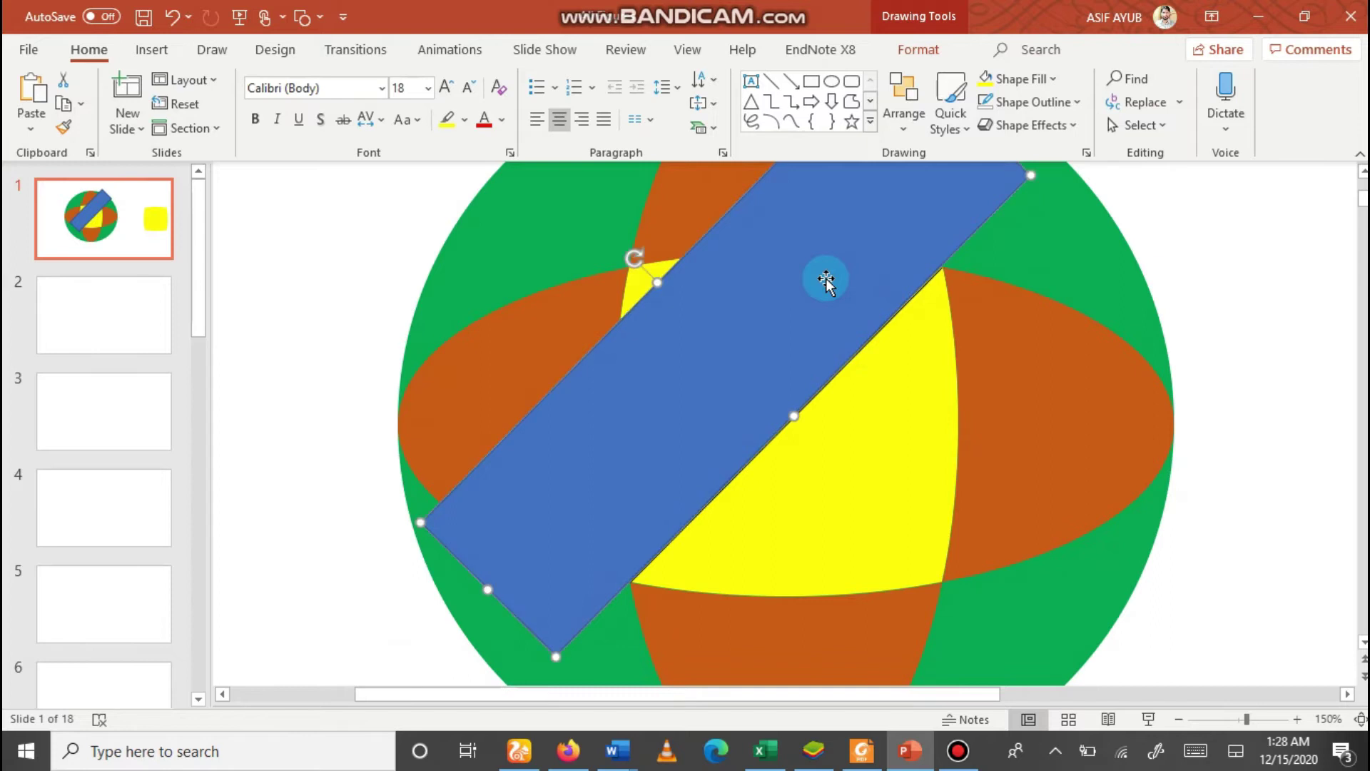
- Select the bar and yellow square together and open Merge Shapes, closing it without merging
{"action": "left_click", "coordinate": [845, 457]}
{"action": "left_click", "coordinate": [599, 462], "text": "shift"}
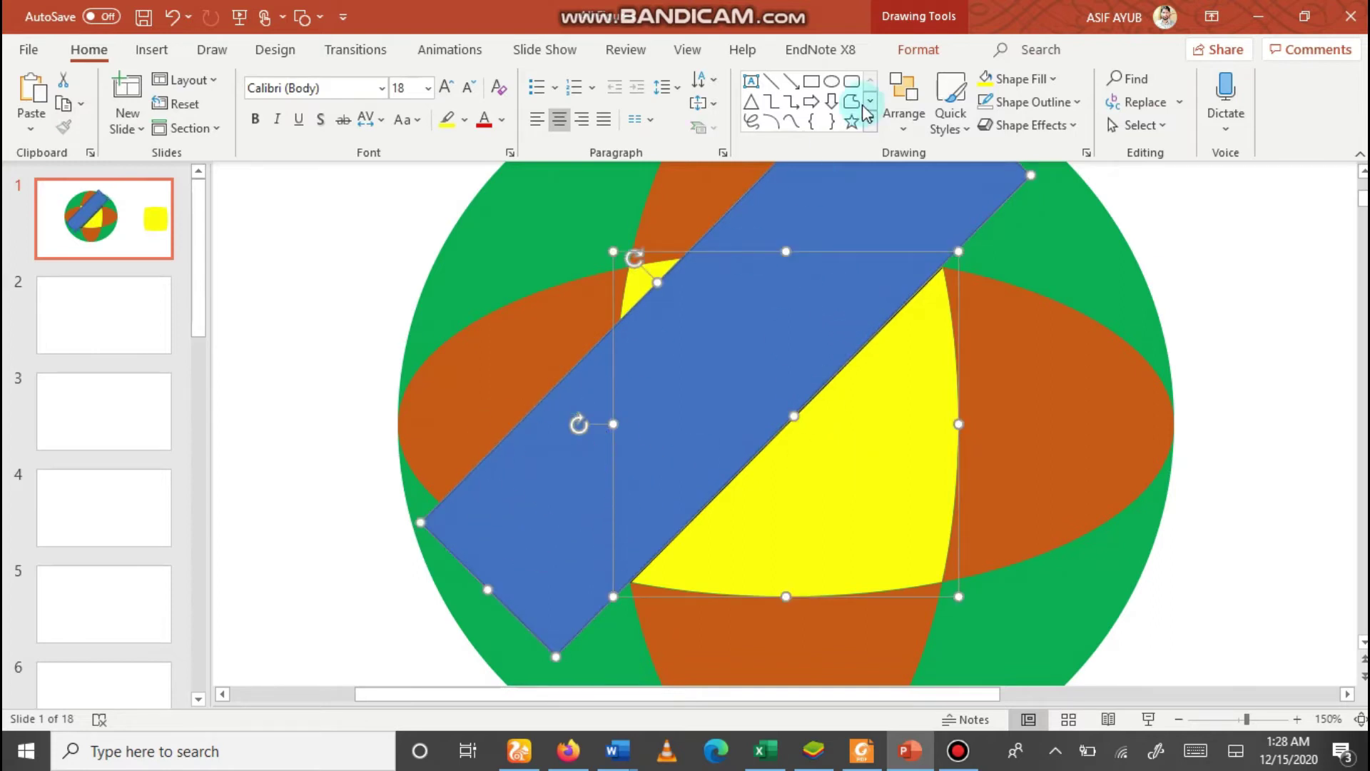
{"action": "left_click", "coordinate": [917, 49]}
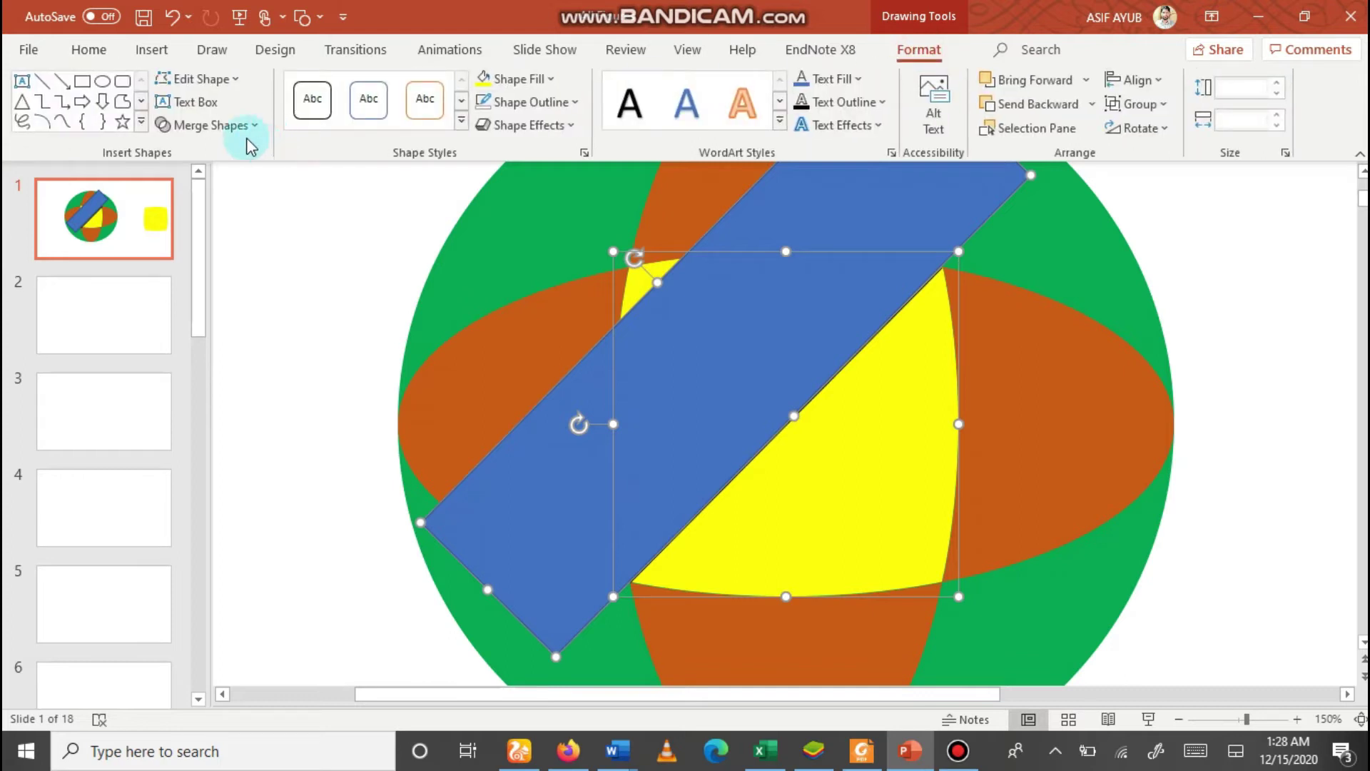
{"action": "left_click", "coordinate": [255, 126]}
{"action": "left_click", "coordinate": [217, 262]}
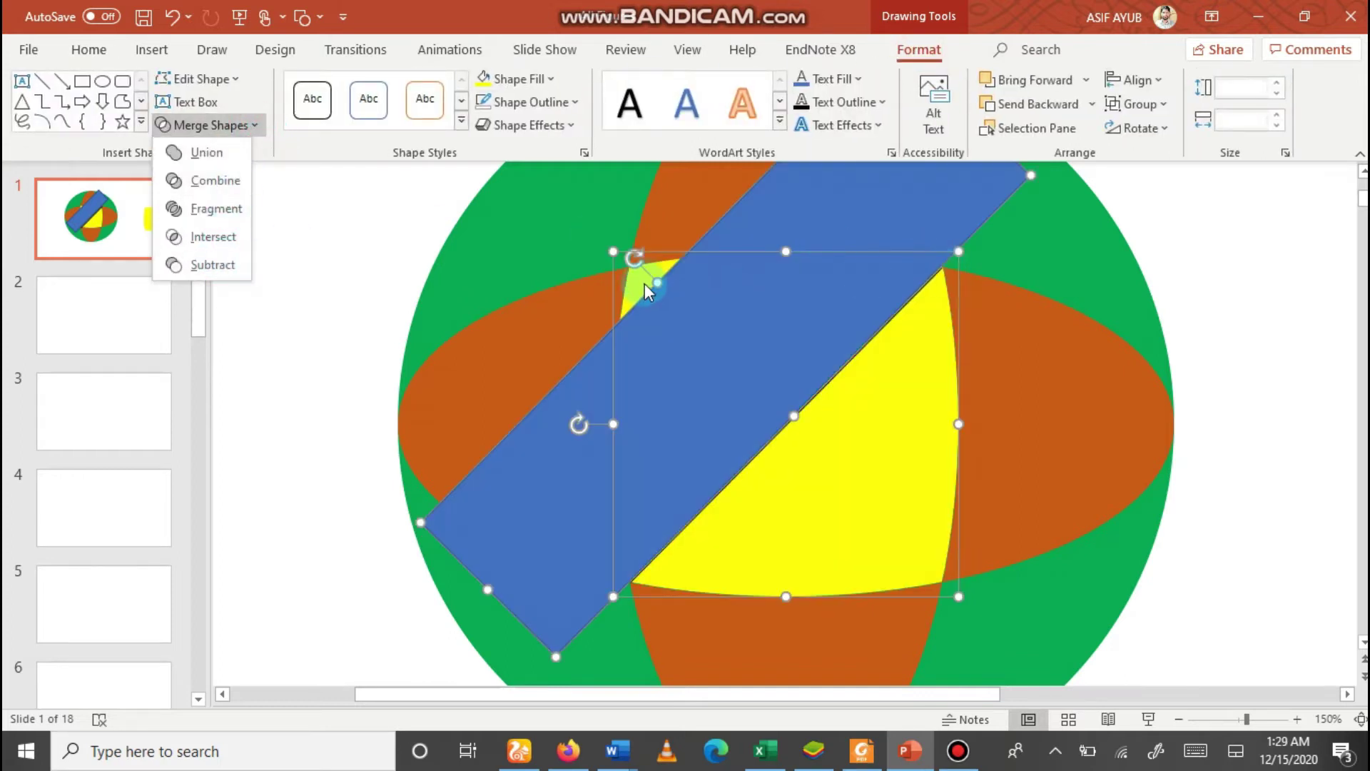
{"action": "left_click", "coordinate": [1299, 357]}
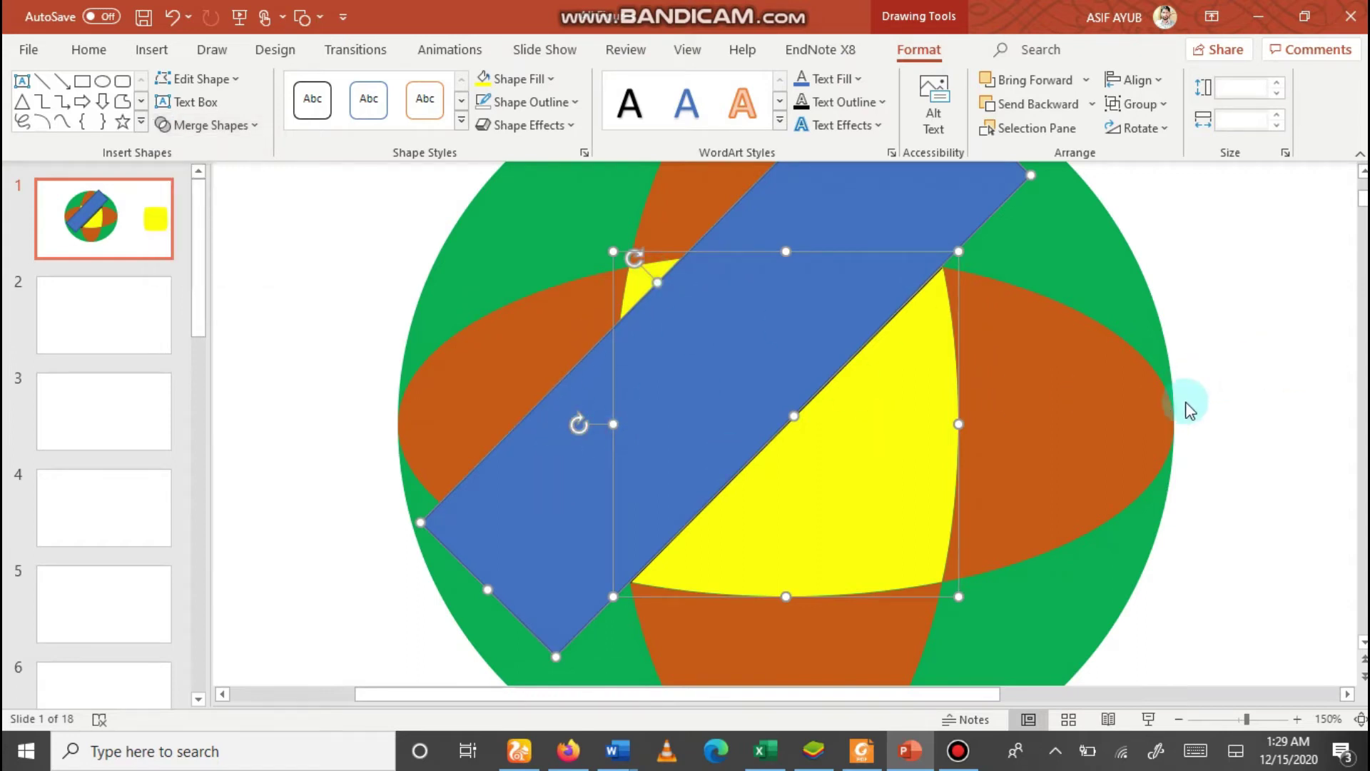
- Move the blue bar up-left so it fully covers the square's upper-left corner
{"action": "left_click", "coordinate": [1202, 293]}
{"action": "left_click", "coordinate": [606, 401]}
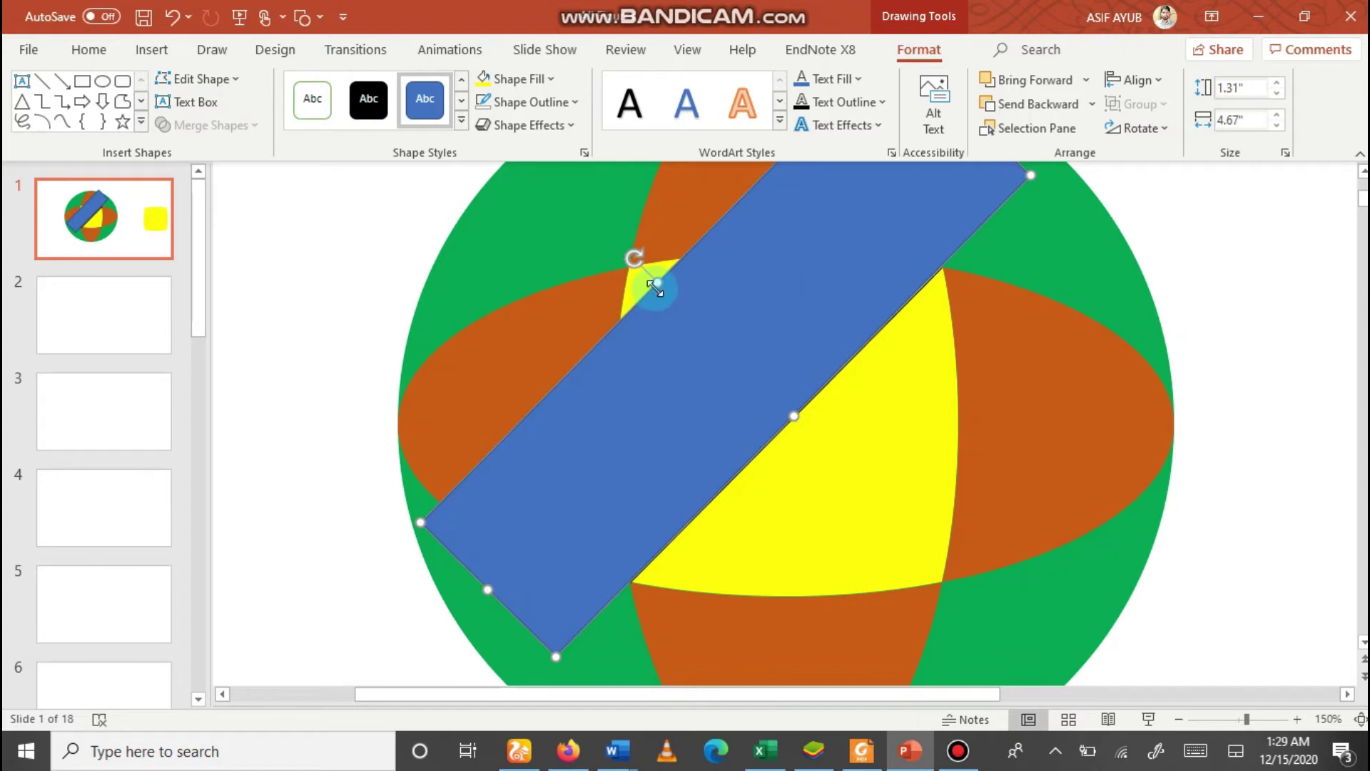
{"action": "left_click_drag", "start_coordinate": [654, 286], "coordinate": [629, 275]}
- Subtract the blue bar from the yellow square, leaving a yellow triangle
{"action": "left_click", "coordinate": [887, 428]}
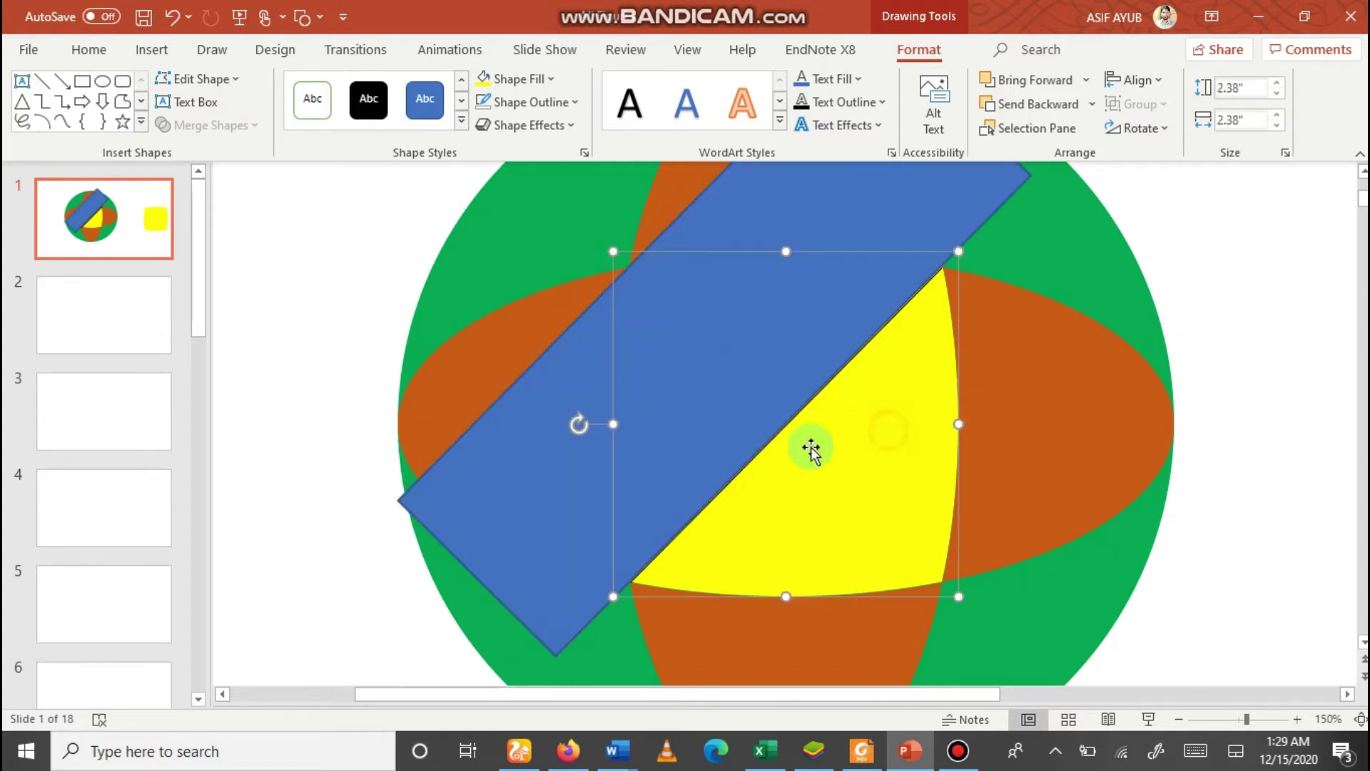
{"action": "left_click", "coordinate": [508, 453], "text": "shift"}
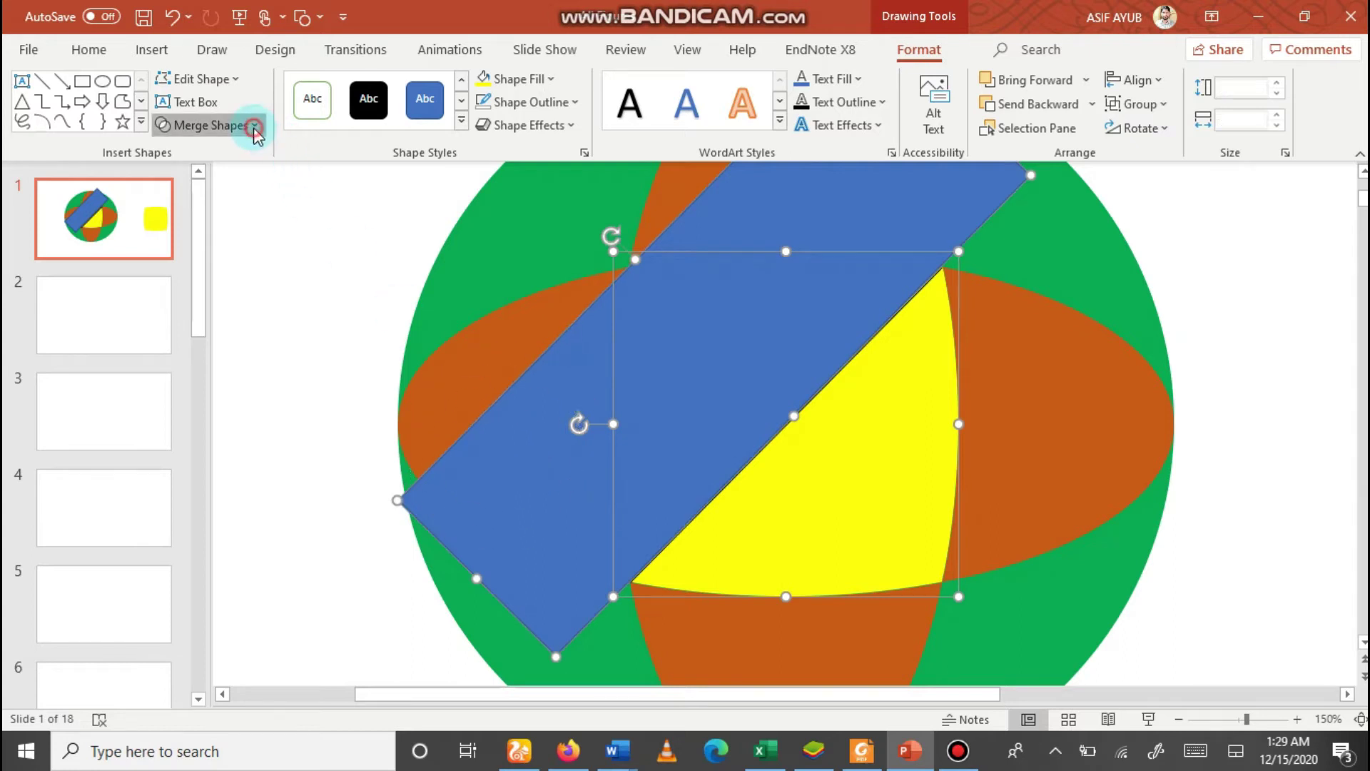
{"action": "left_click", "coordinate": [256, 126]}
{"action": "left_click", "coordinate": [229, 266]}
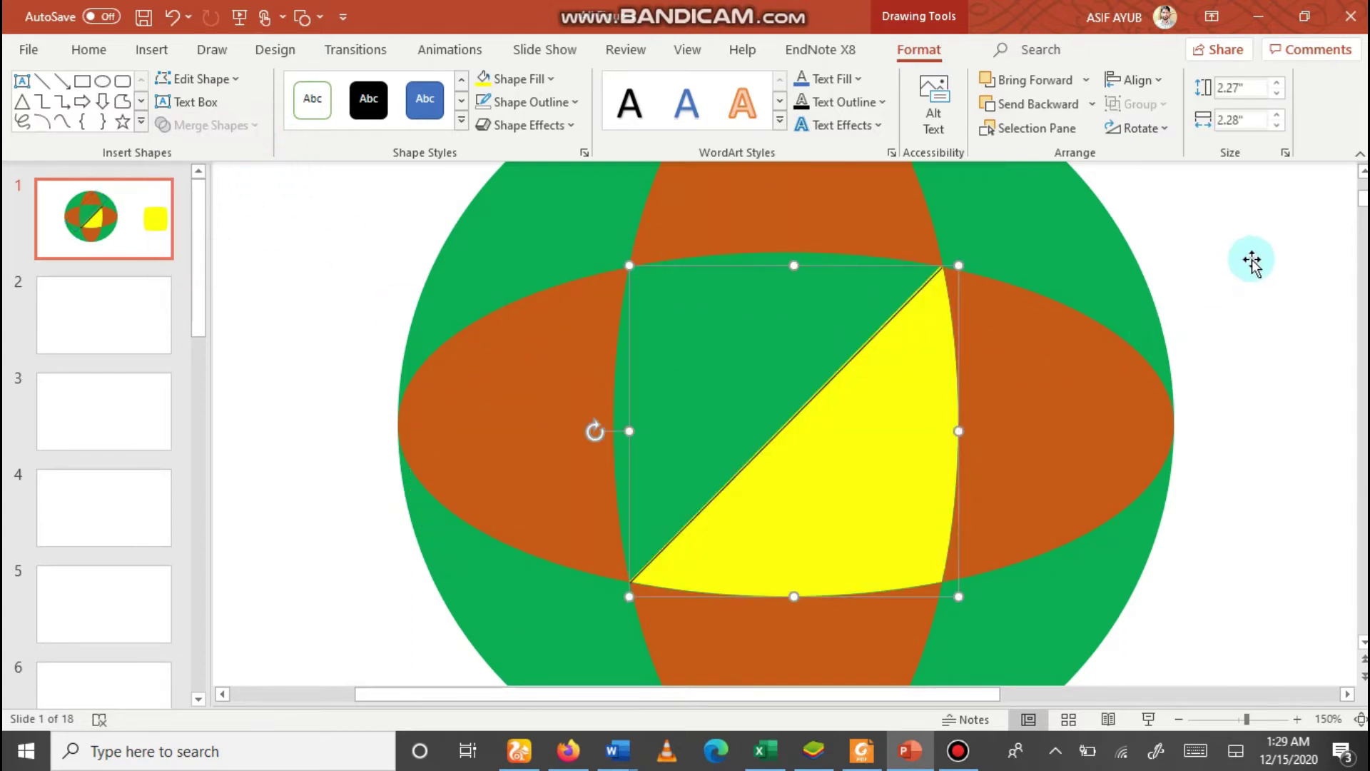
{"action": "left_click", "coordinate": [902, 453]}
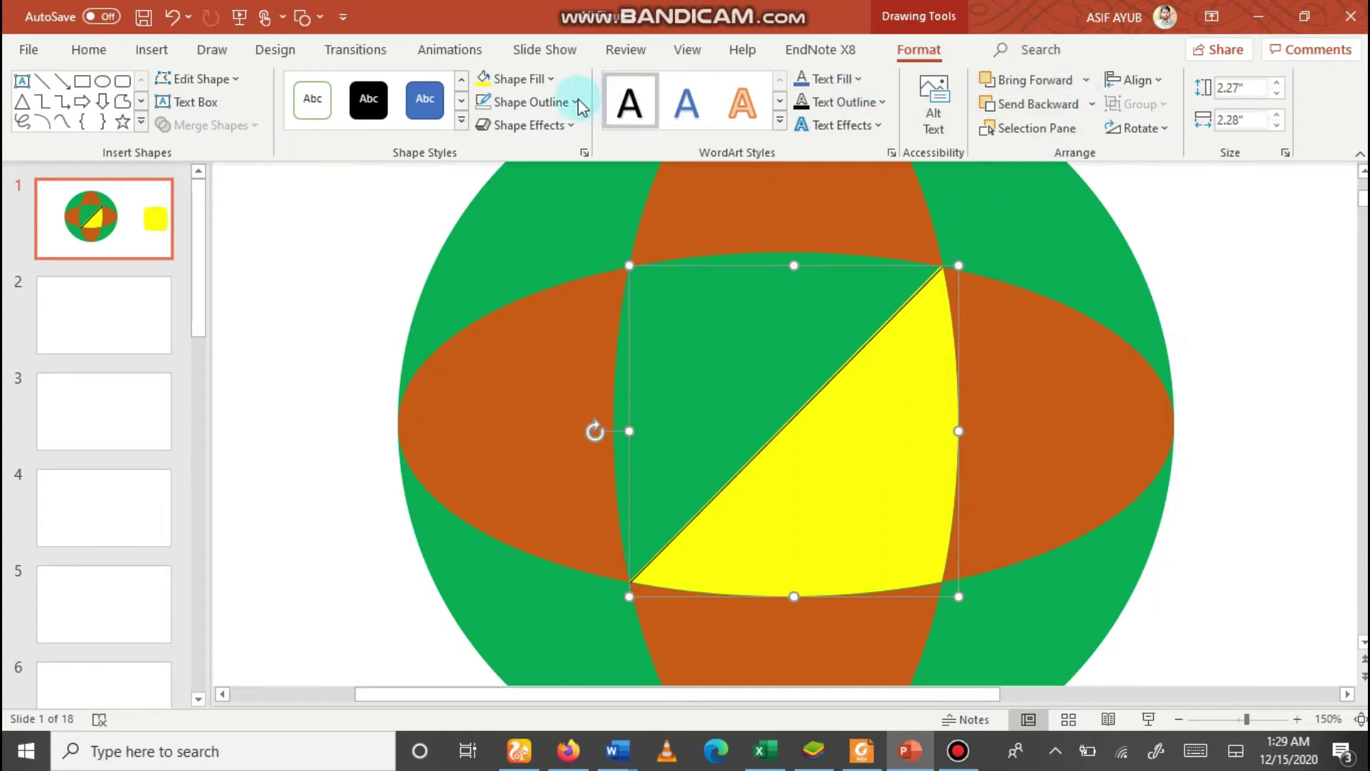
{"action": "left_click", "coordinate": [551, 80]}
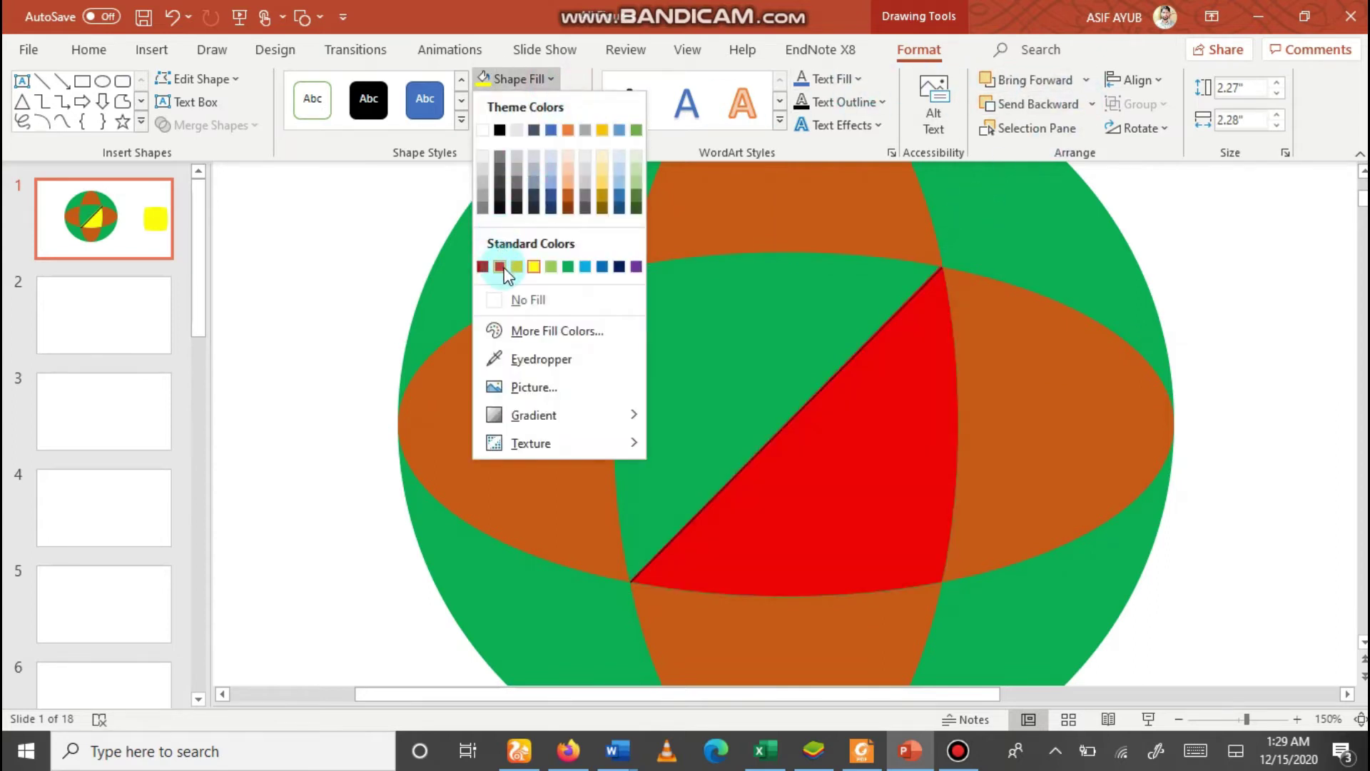
- Fill the yellow triangle blue
{"action": "left_click", "coordinate": [550, 194]}
{"action": "left_click", "coordinate": [1121, 365]}
{"action": "scroll", "coordinate": [752, 399], "scroll_direction": "down", "scroll_amount": 6, "text": "ctrl"}
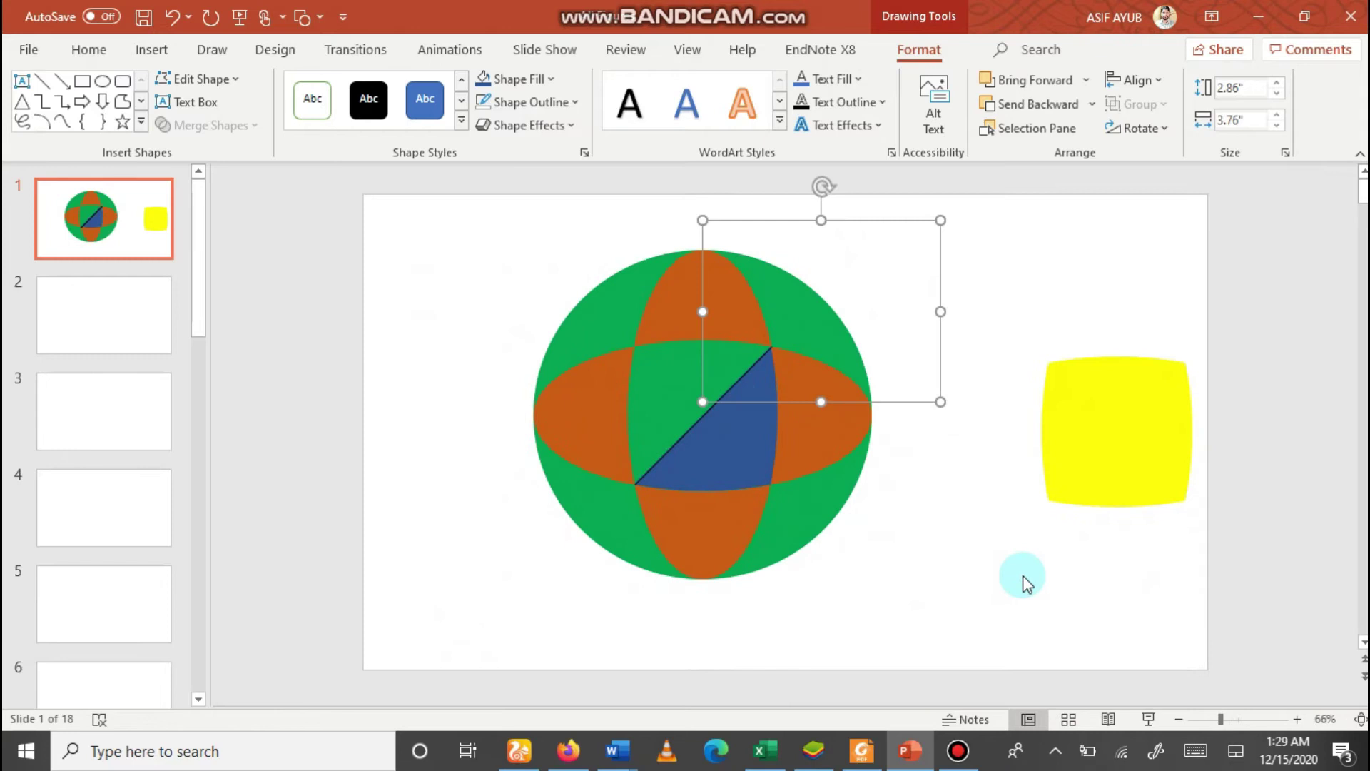
- Move the spare yellow square from beside the sphere onto the sphere's centre
{"action": "left_click", "coordinate": [1027, 564]}
{"action": "left_click", "coordinate": [1125, 437]}
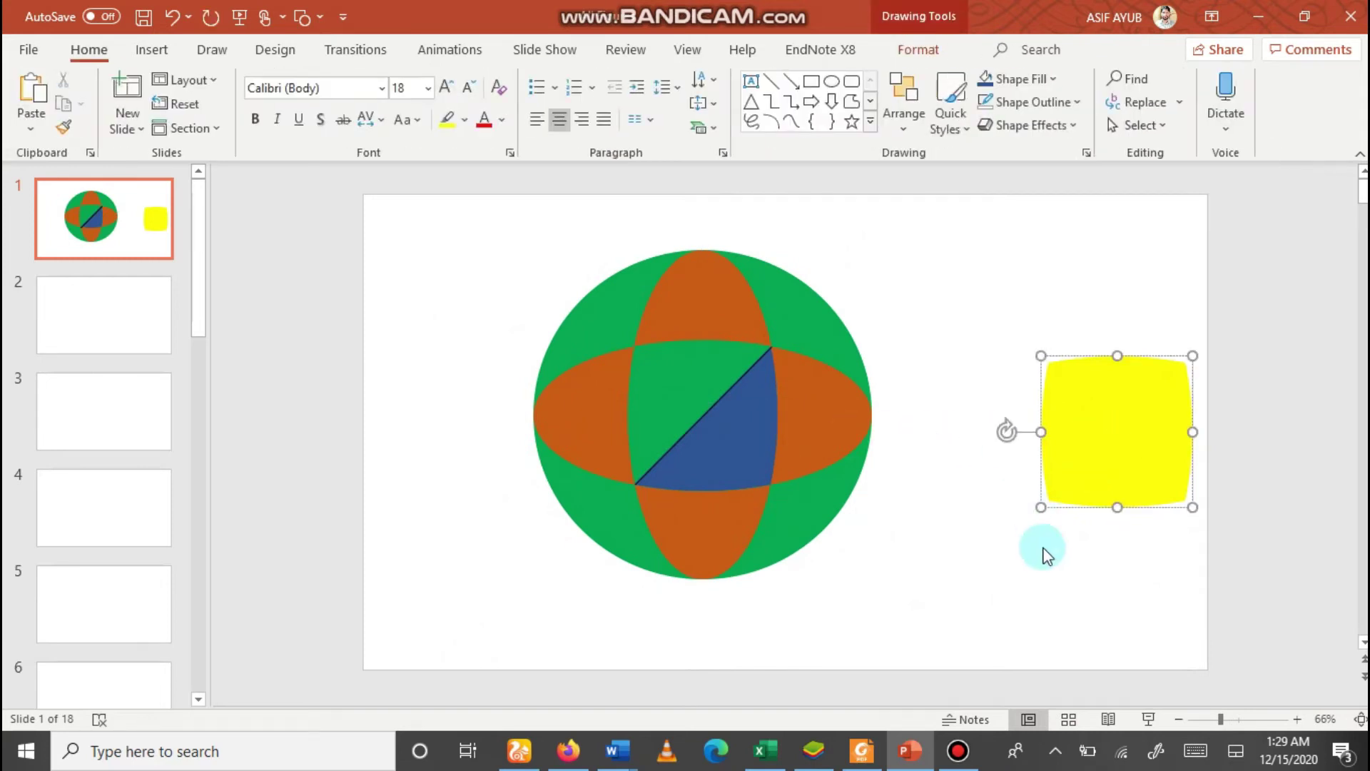
{"action": "left_click", "coordinate": [1054, 576]}
{"action": "left_click", "coordinate": [1089, 468]}
{"action": "left_click_drag", "start_coordinate": [1101, 464], "coordinate": [692, 444]}
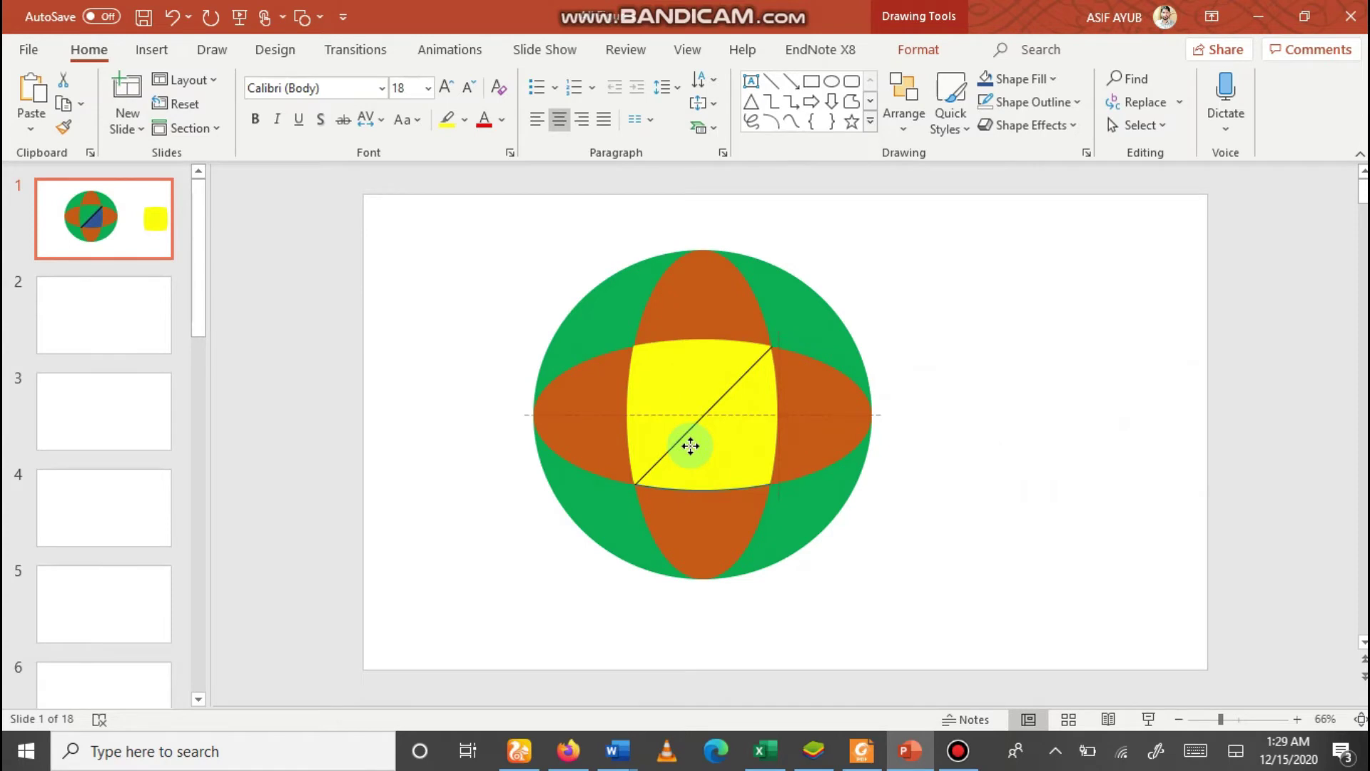
{"action": "scroll", "coordinate": [701, 420], "scroll_direction": "up", "scroll_amount": 5}
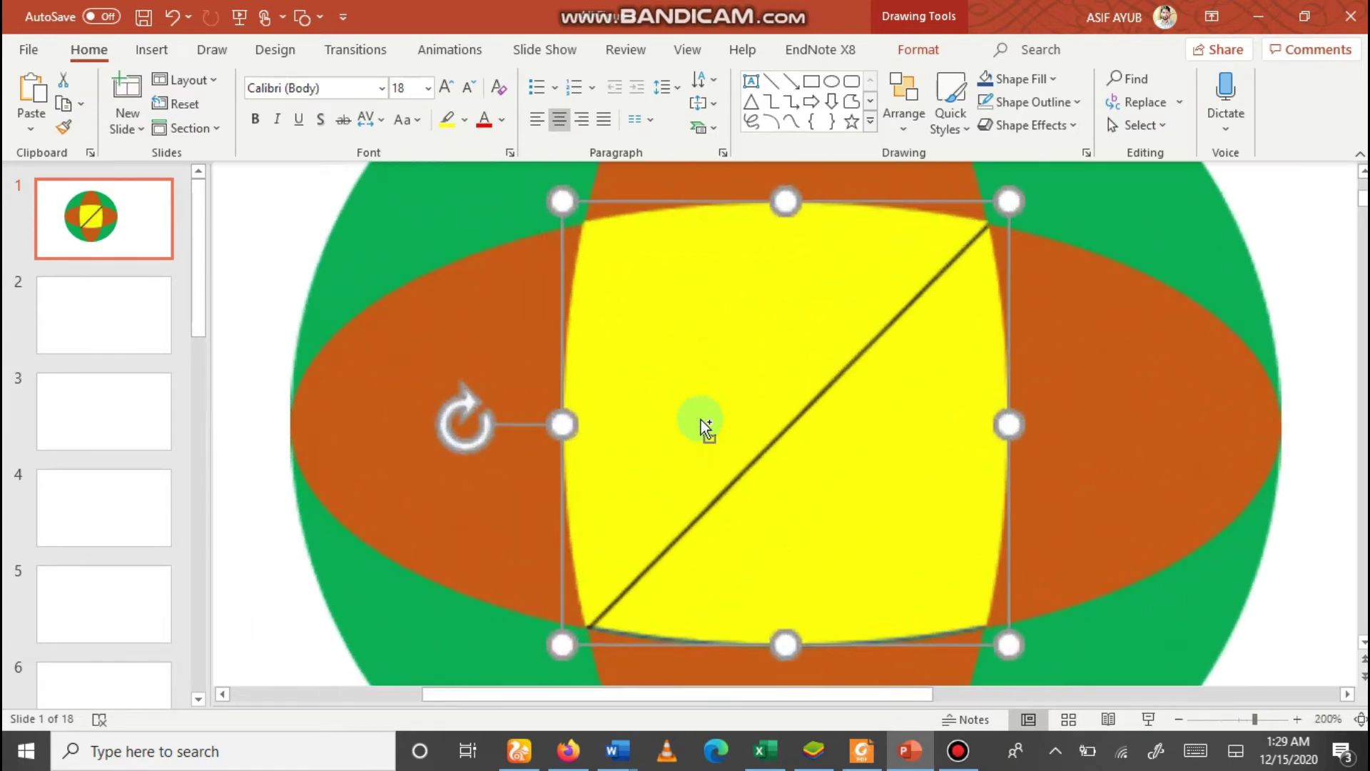
{"action": "scroll", "coordinate": [828, 355], "scroll_direction": "down", "scroll_amount": 3}
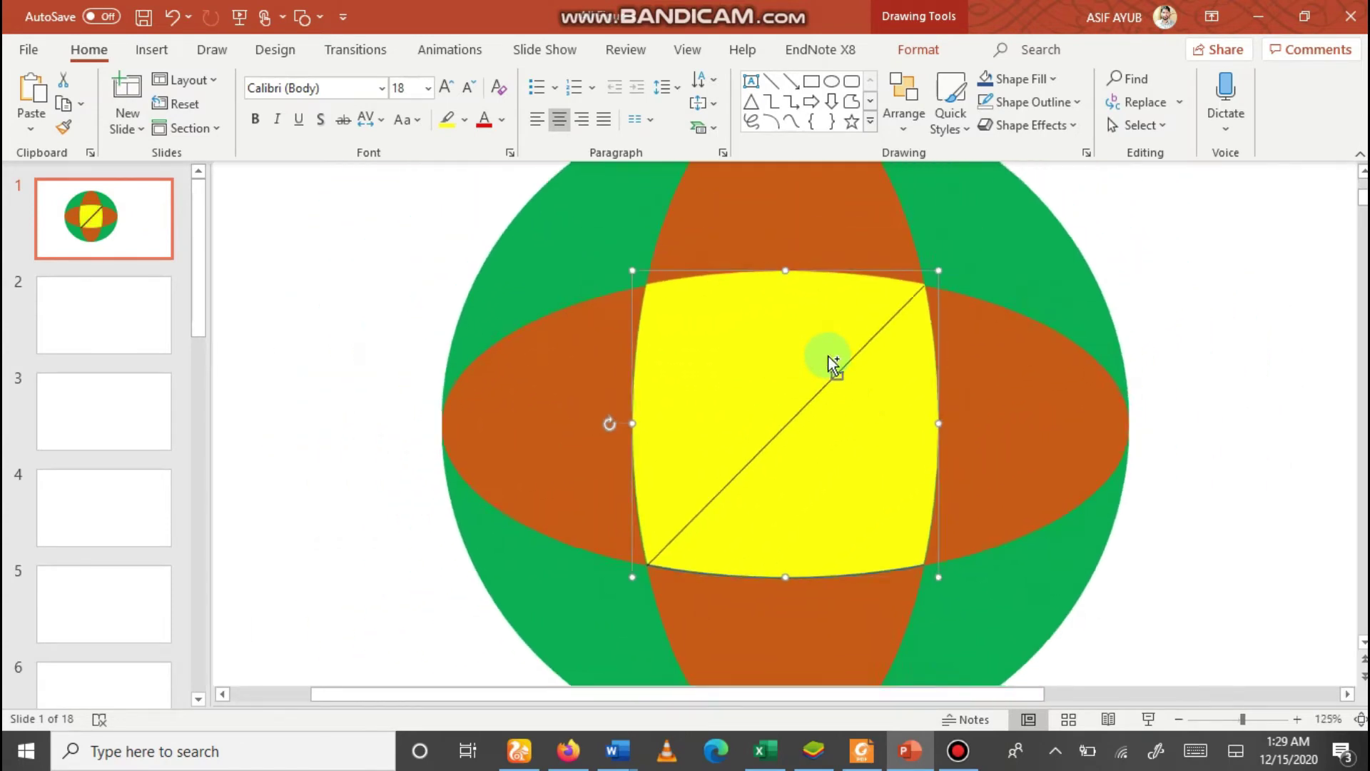
- Set the centre yellow square's fill transparency to 72% via Format Shape
{"action": "right_click", "coordinate": [841, 467]}
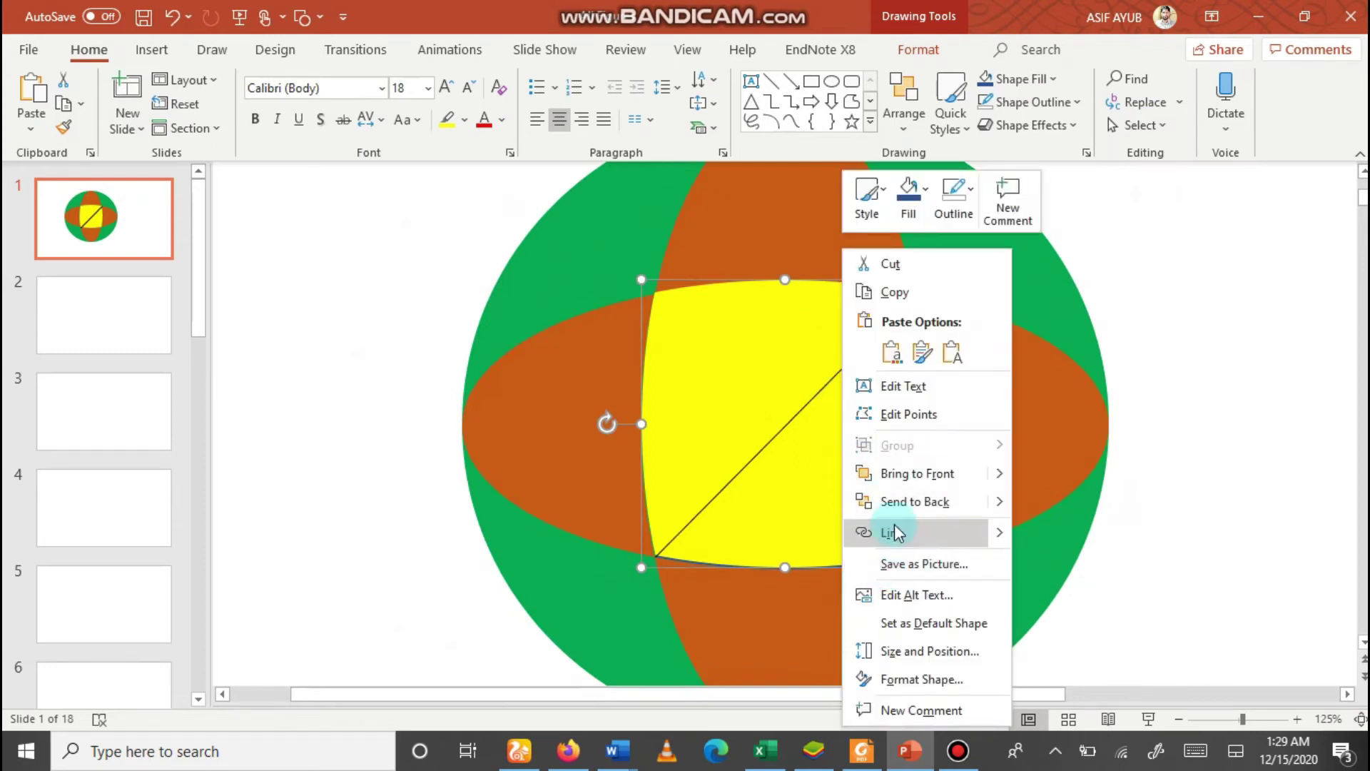
{"action": "left_click", "coordinate": [911, 682]}
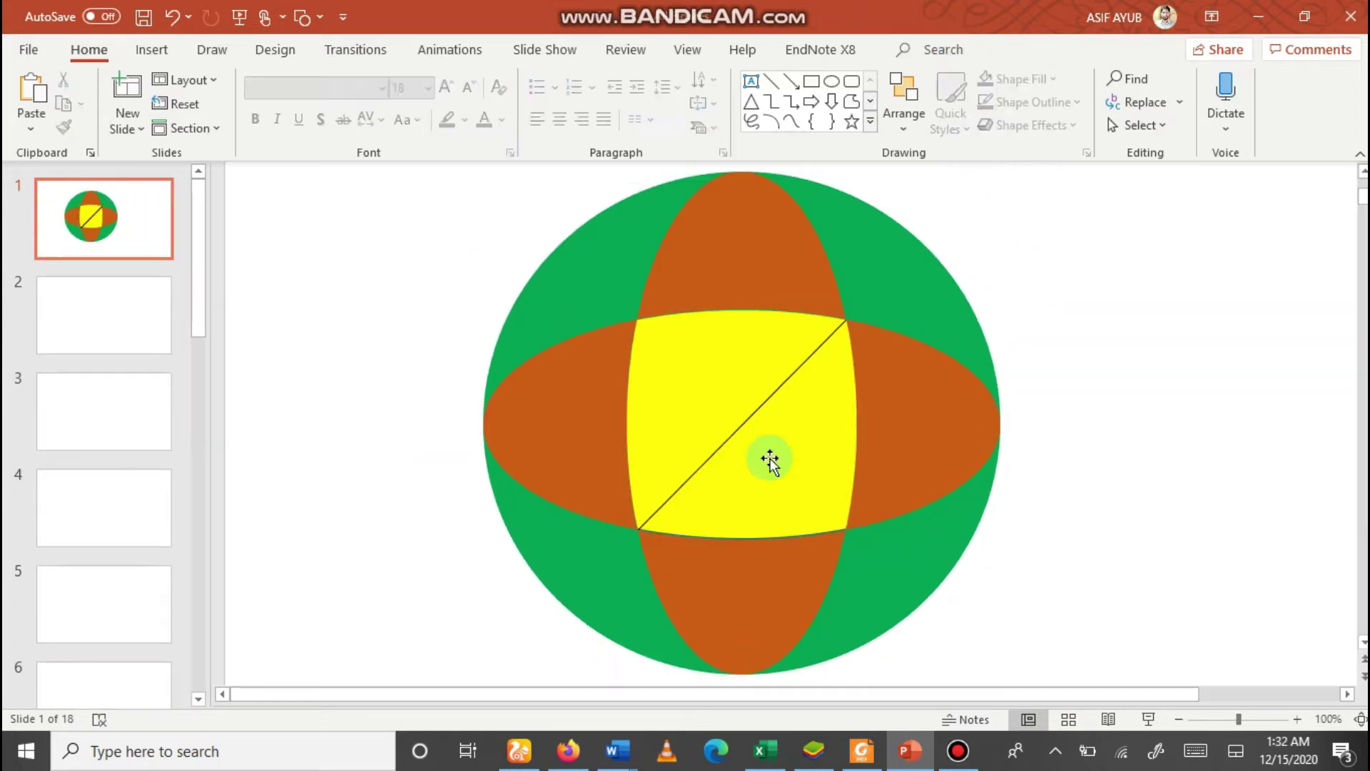
{"action": "left_click", "coordinate": [768, 458]}
{"action": "right_click", "coordinate": [769, 458]}
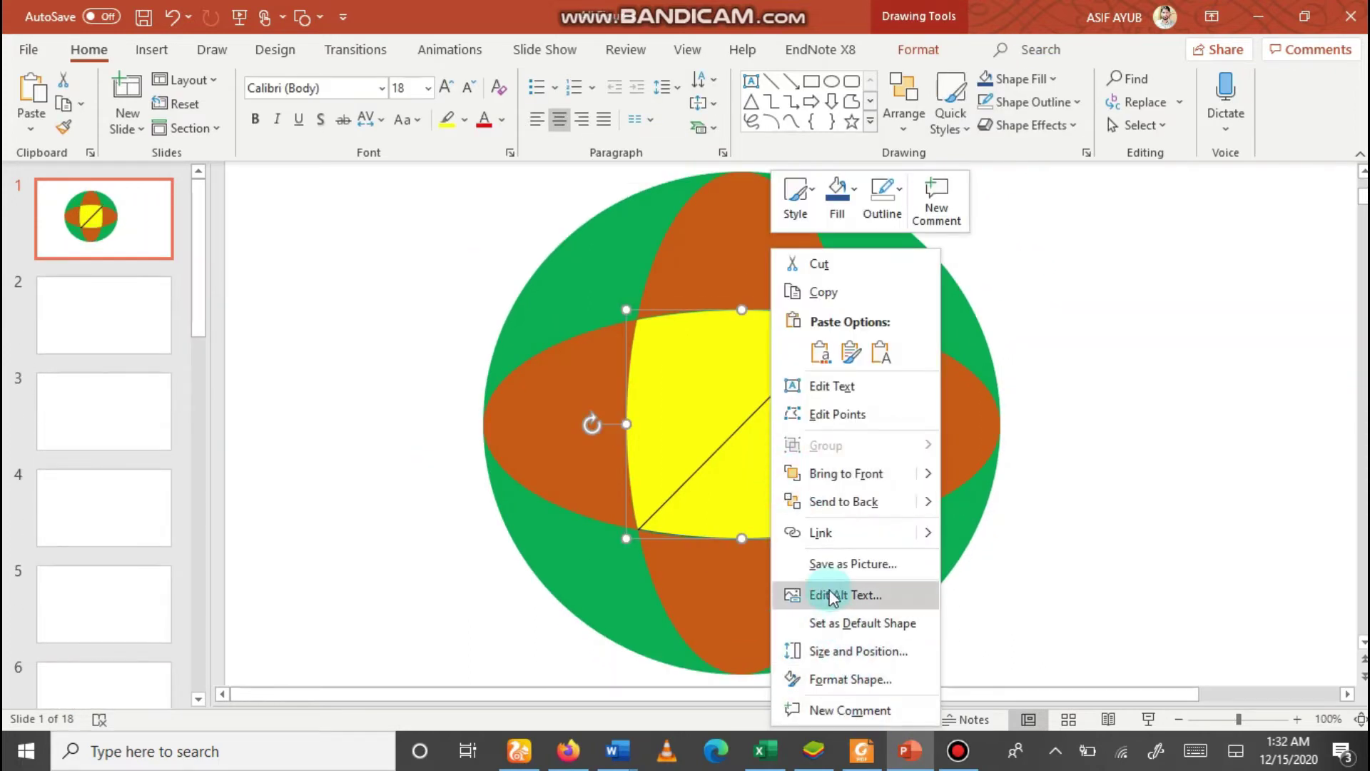
{"action": "left_click", "coordinate": [851, 680]}
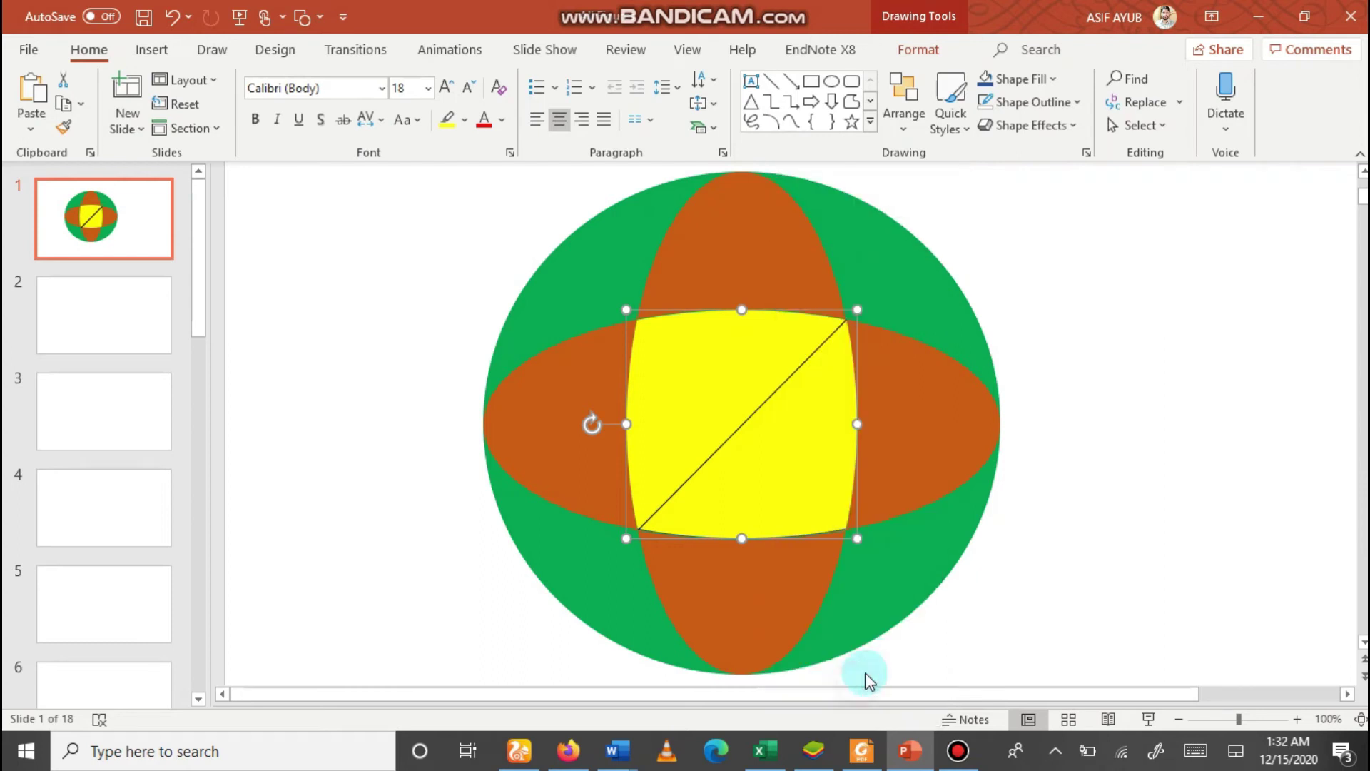
{"action": "left_click_drag", "start_coordinate": [1217, 509], "coordinate": [1242, 511]}
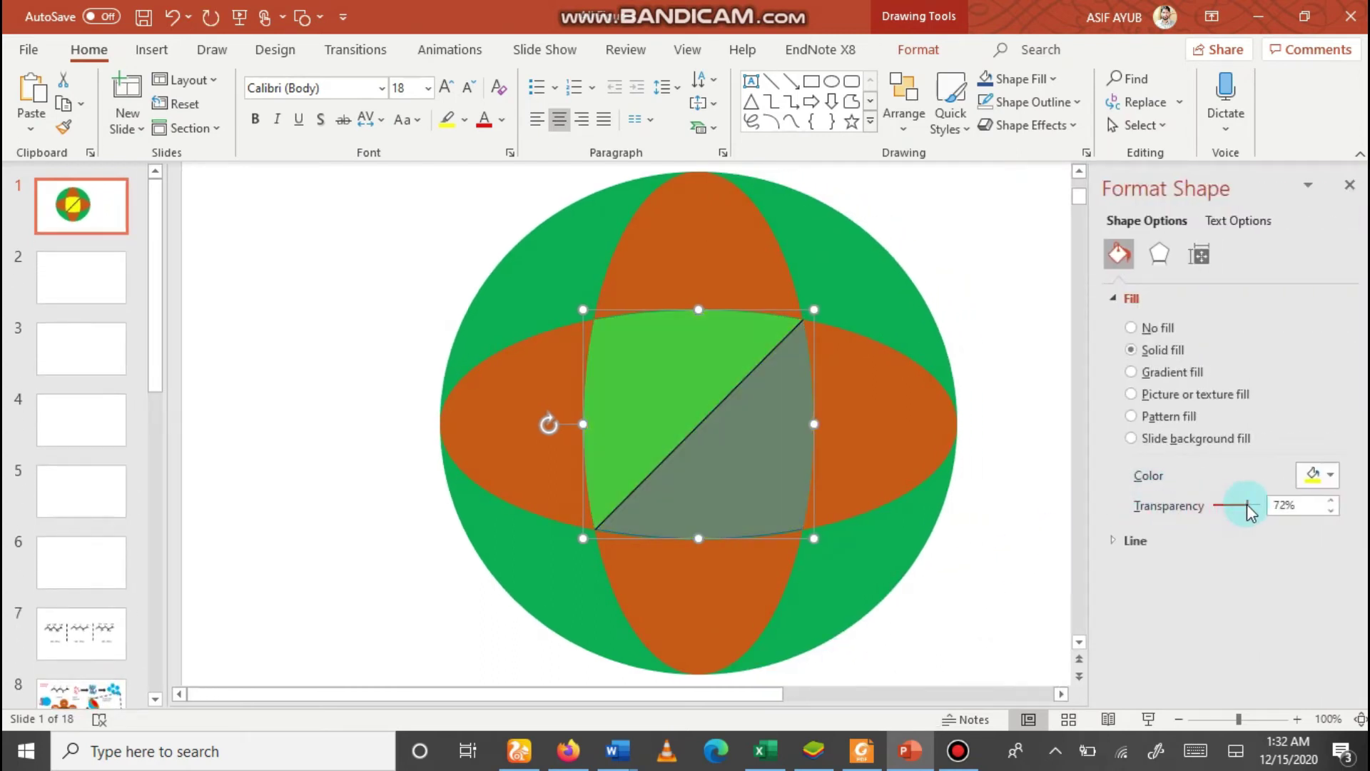
{"action": "left_click", "coordinate": [1000, 520]}
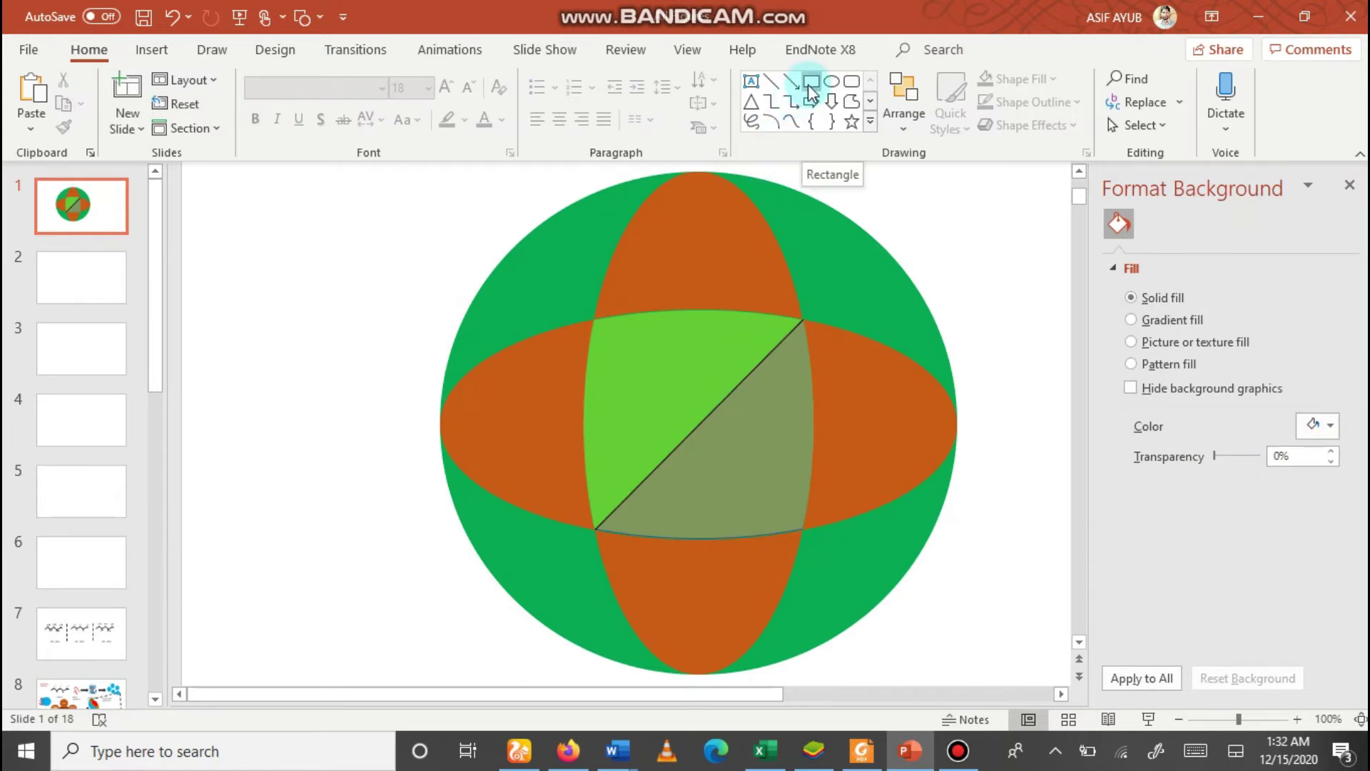
{"action": "left_click", "coordinate": [511, 392]}
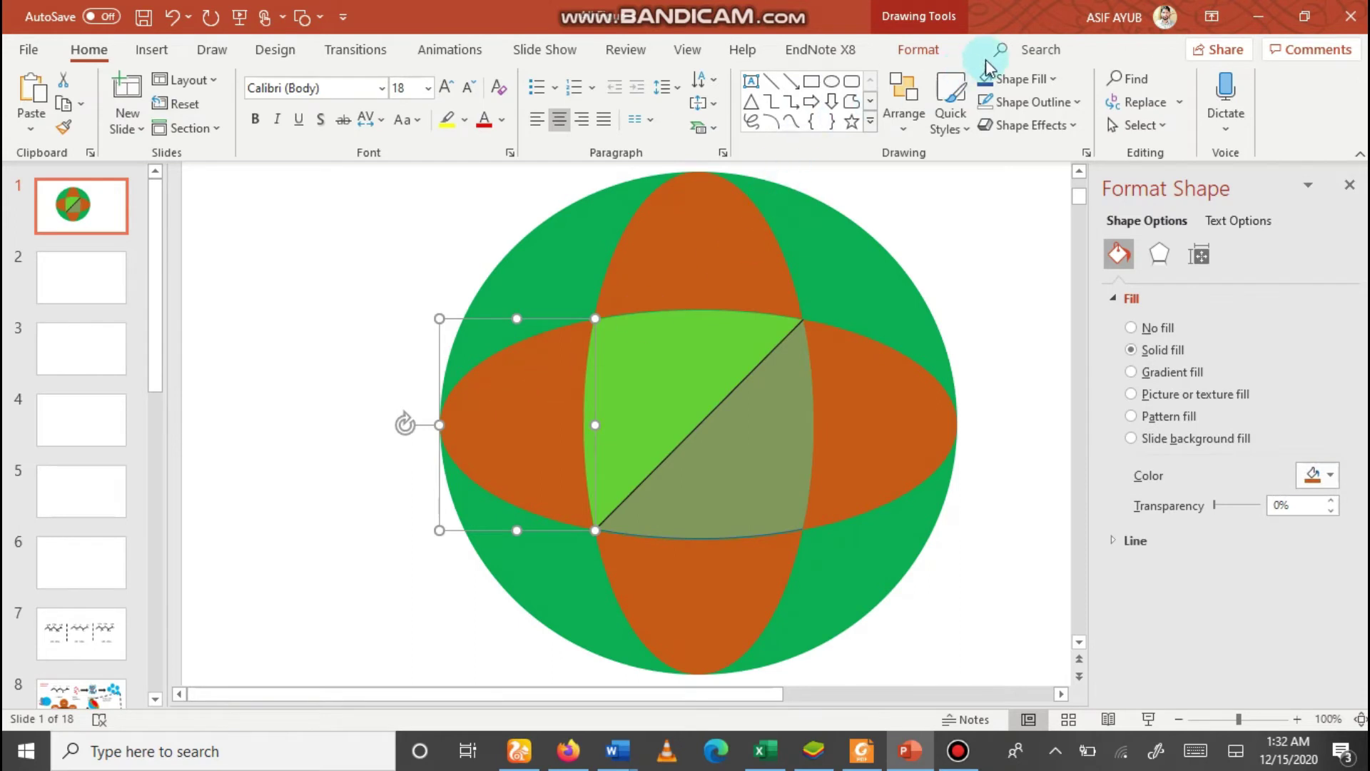
- Set No Outline on the orange ellipse pieces, then close the Format Shape pane
{"action": "left_click", "coordinate": [1076, 103]}
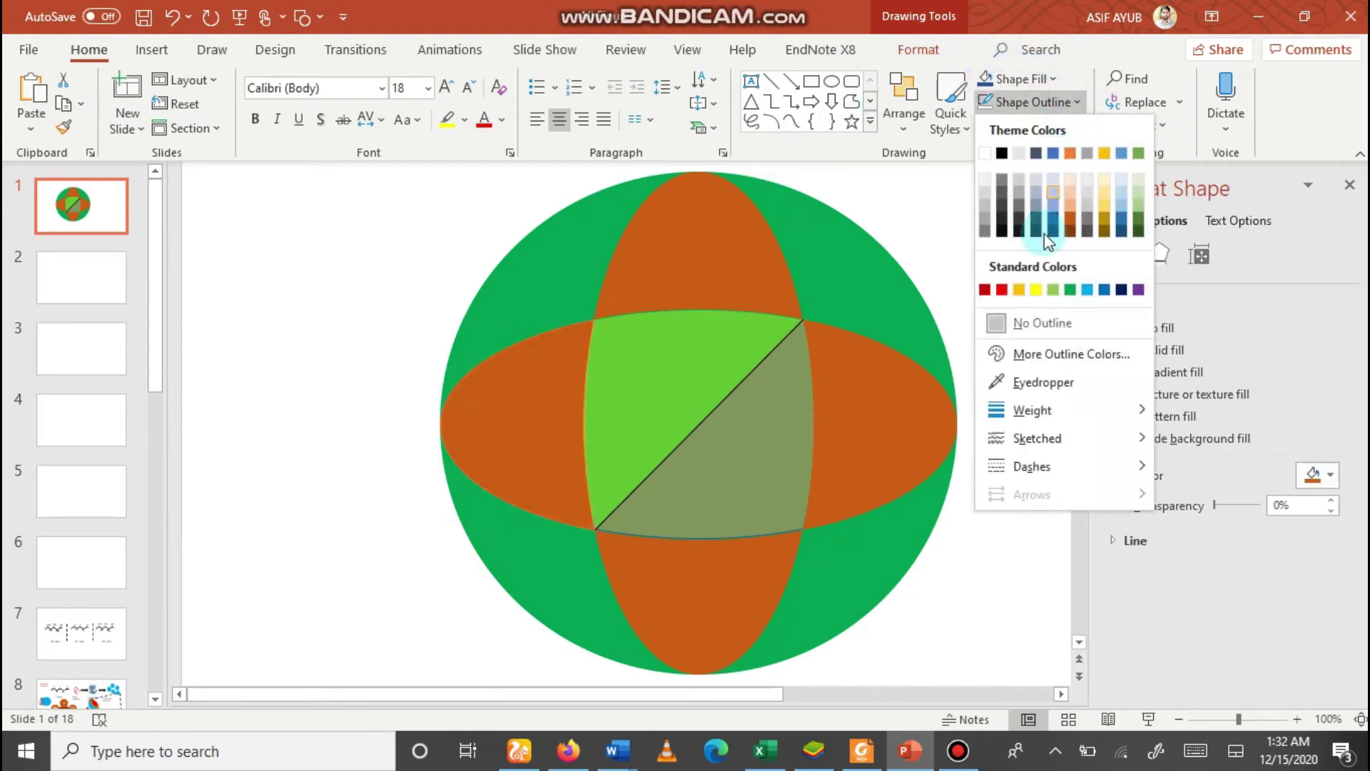
{"action": "left_click", "coordinate": [1043, 323]}
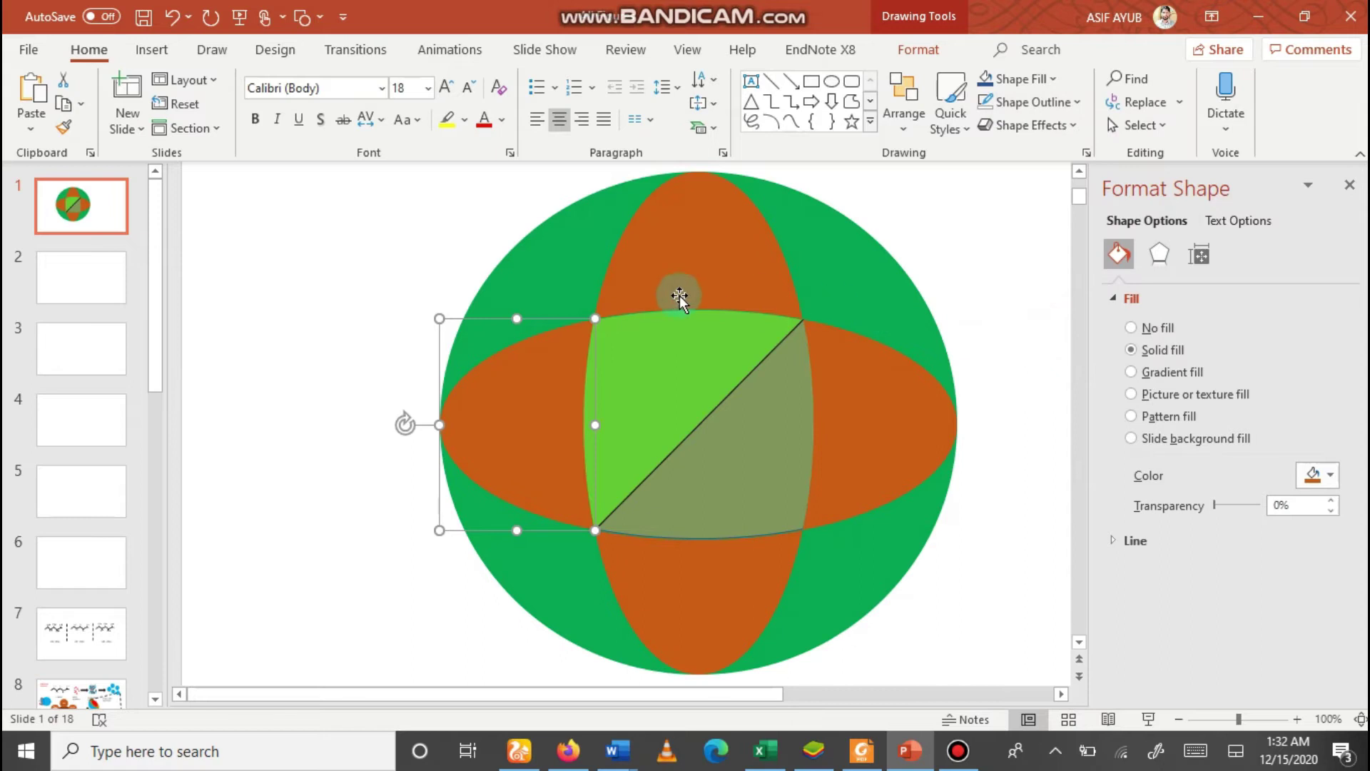
{"action": "left_click", "coordinate": [677, 295]}
{"action": "left_click", "coordinate": [1078, 103]}
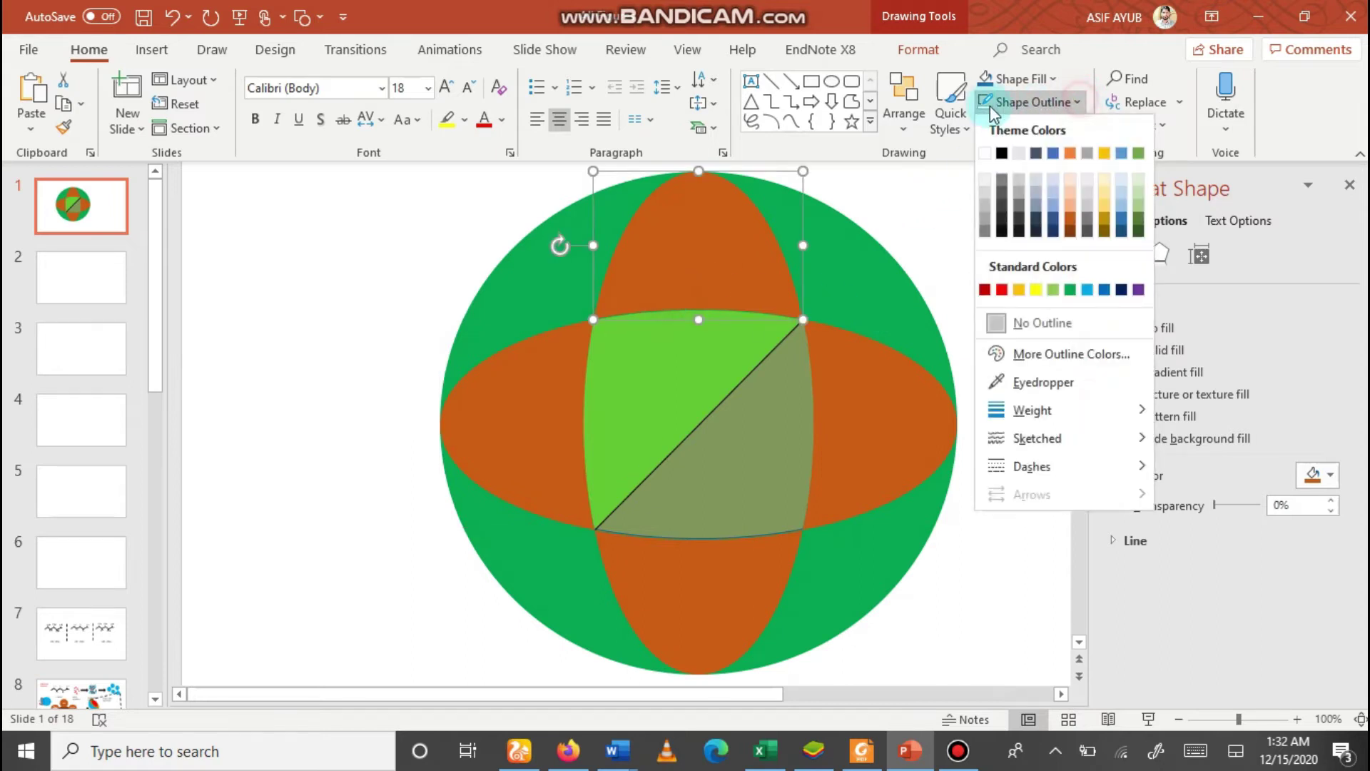
{"action": "left_click", "coordinate": [994, 107]}
{"action": "left_click", "coordinate": [829, 364]}
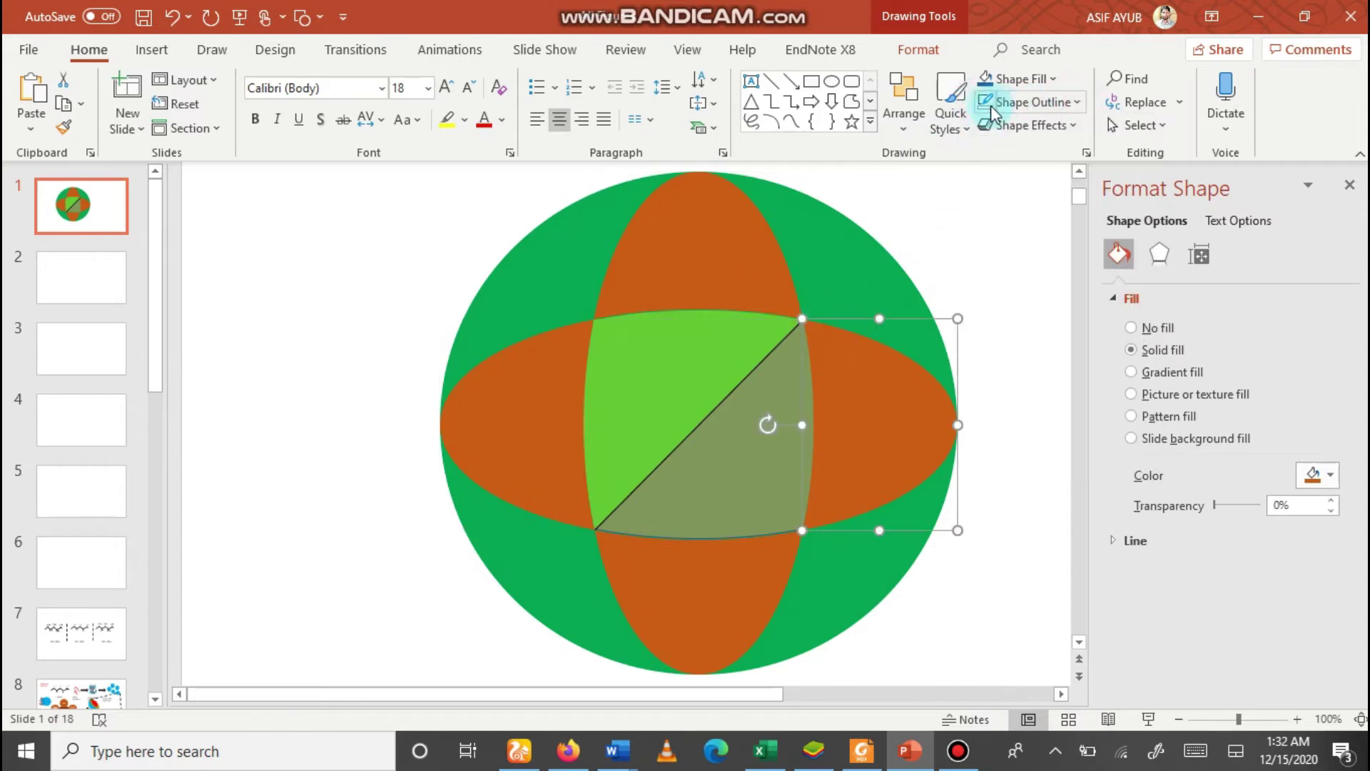
{"action": "left_click", "coordinate": [836, 332]}
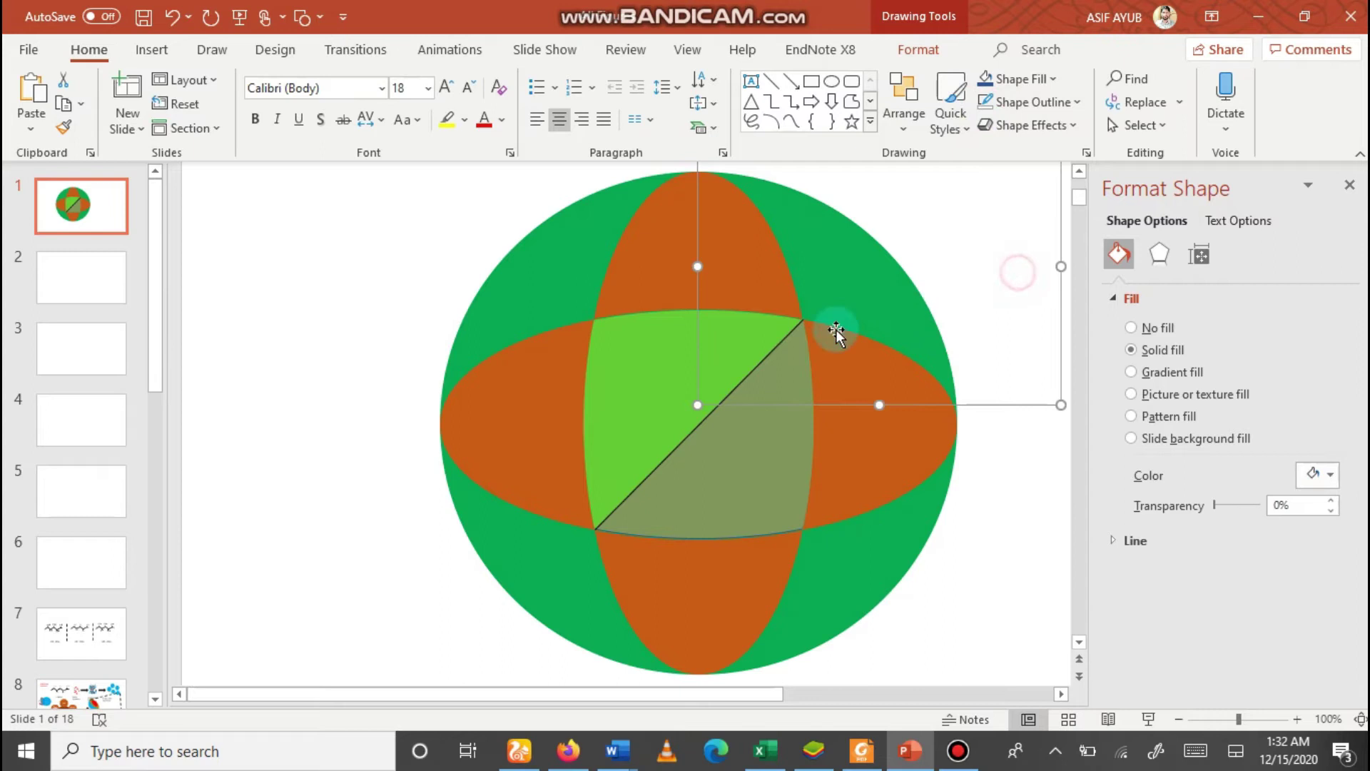
{"action": "left_click", "coordinate": [1351, 187]}
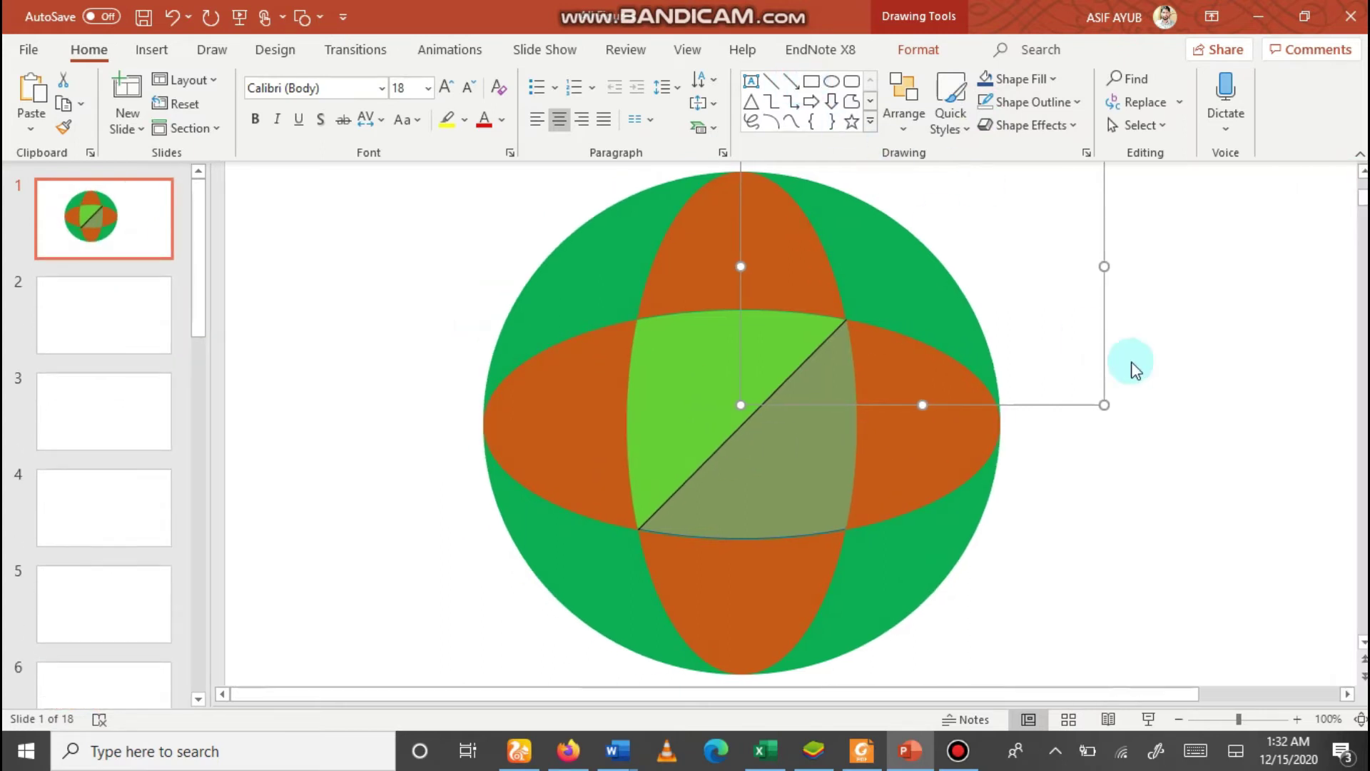
{"action": "left_click", "coordinate": [1179, 383]}
- Draw a blue rectangle, move it onto the sphere's centre and rotate it about 45 degrees
{"action": "left_click_drag", "start_coordinate": [925, 259], "coordinate": [1309, 394]}
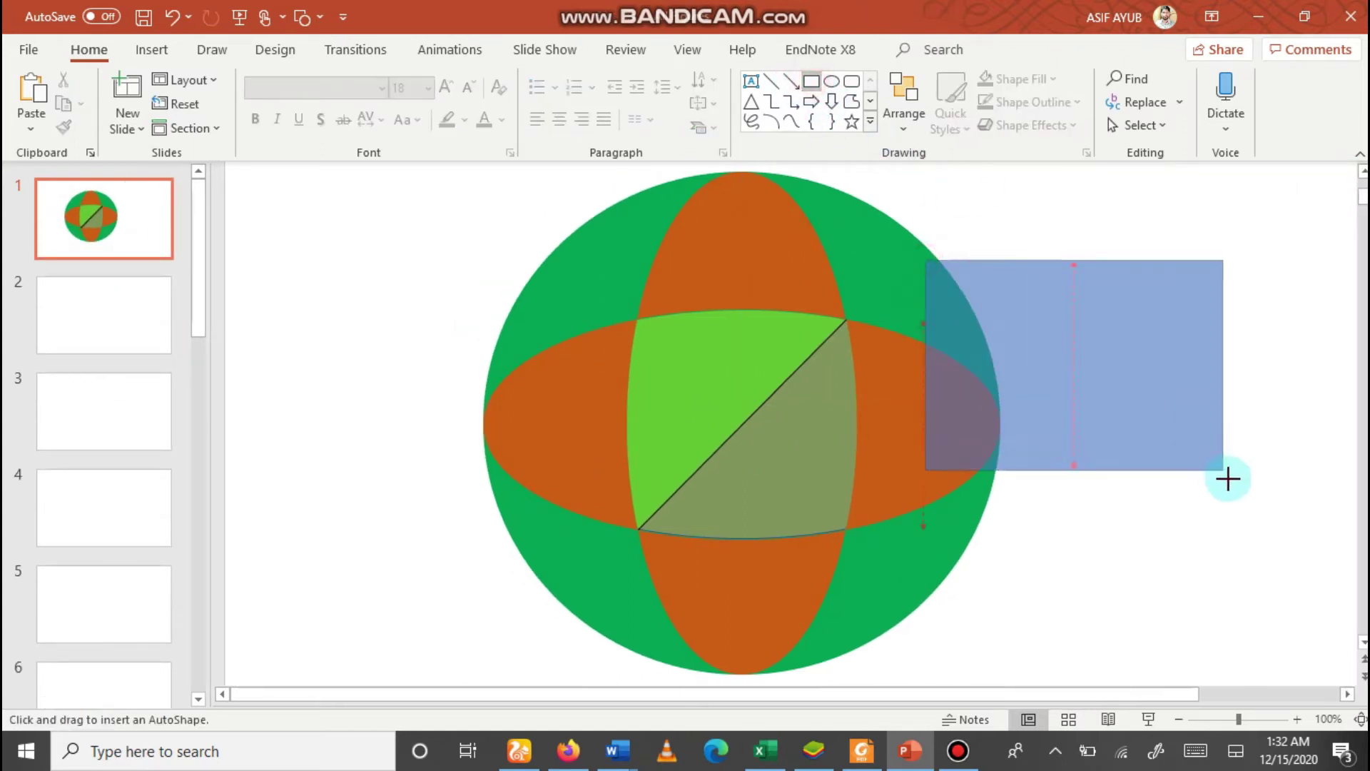
{"action": "left_click_drag", "start_coordinate": [1101, 333], "coordinate": [807, 520]}
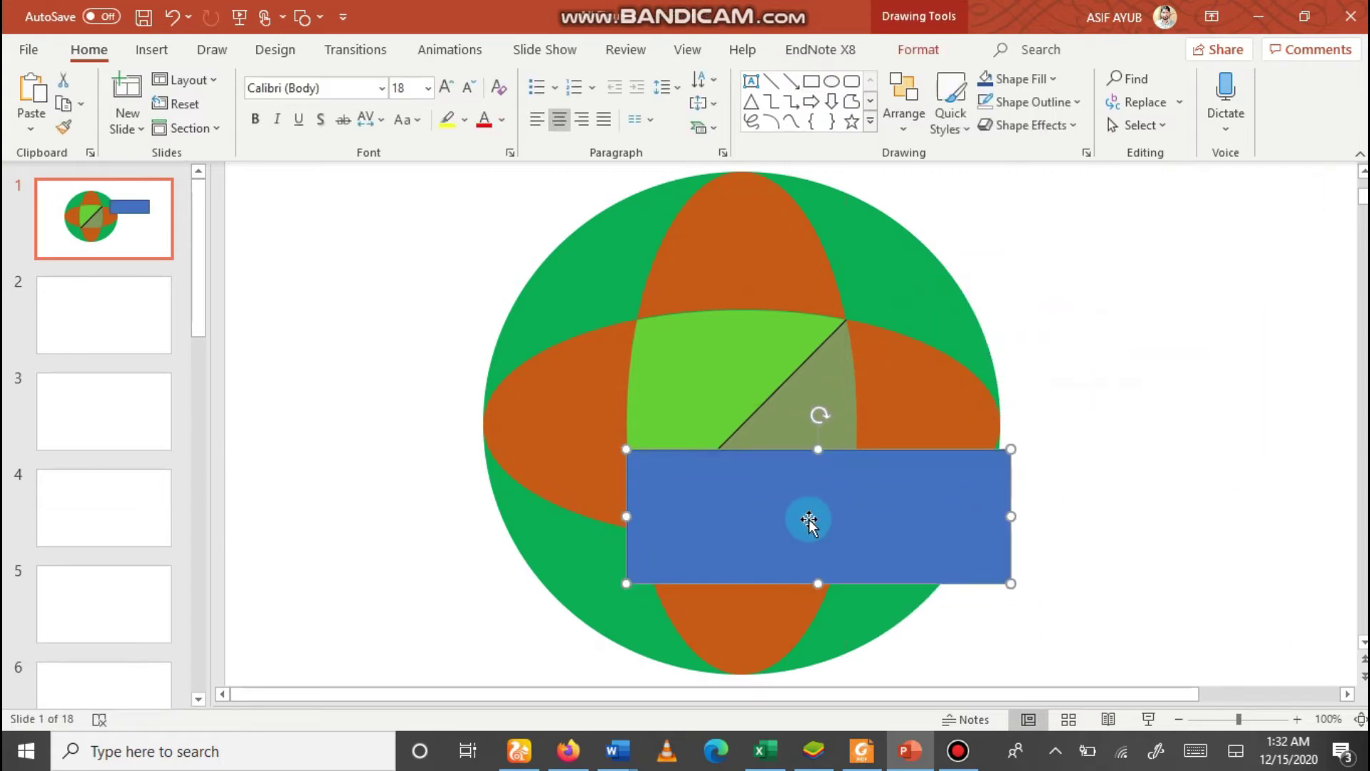
{"action": "left_click_drag", "start_coordinate": [818, 416], "coordinate": [743, 429]}
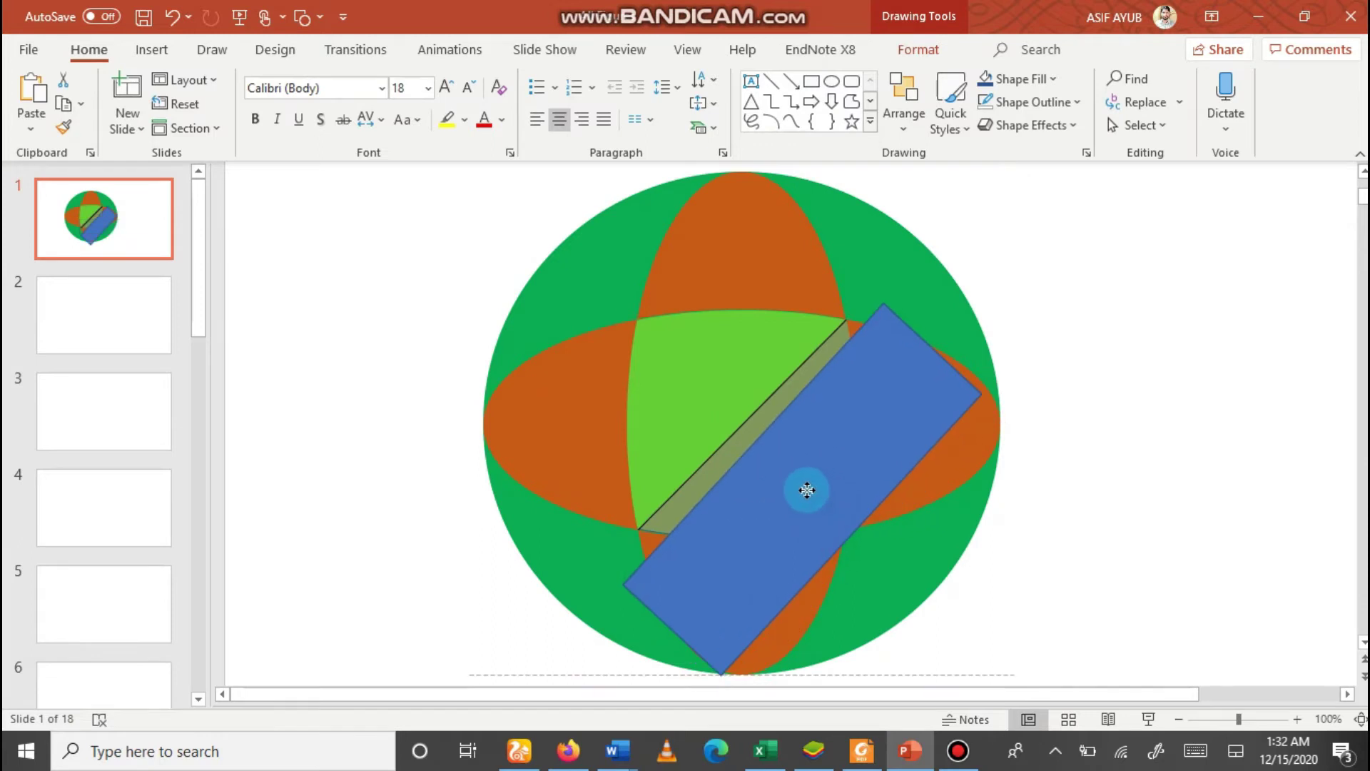
{"action": "left_click_drag", "start_coordinate": [829, 526], "coordinate": [825, 497]}
{"action": "scroll", "coordinate": [751, 405], "scroll_direction": "up", "scroll_amount": 5}
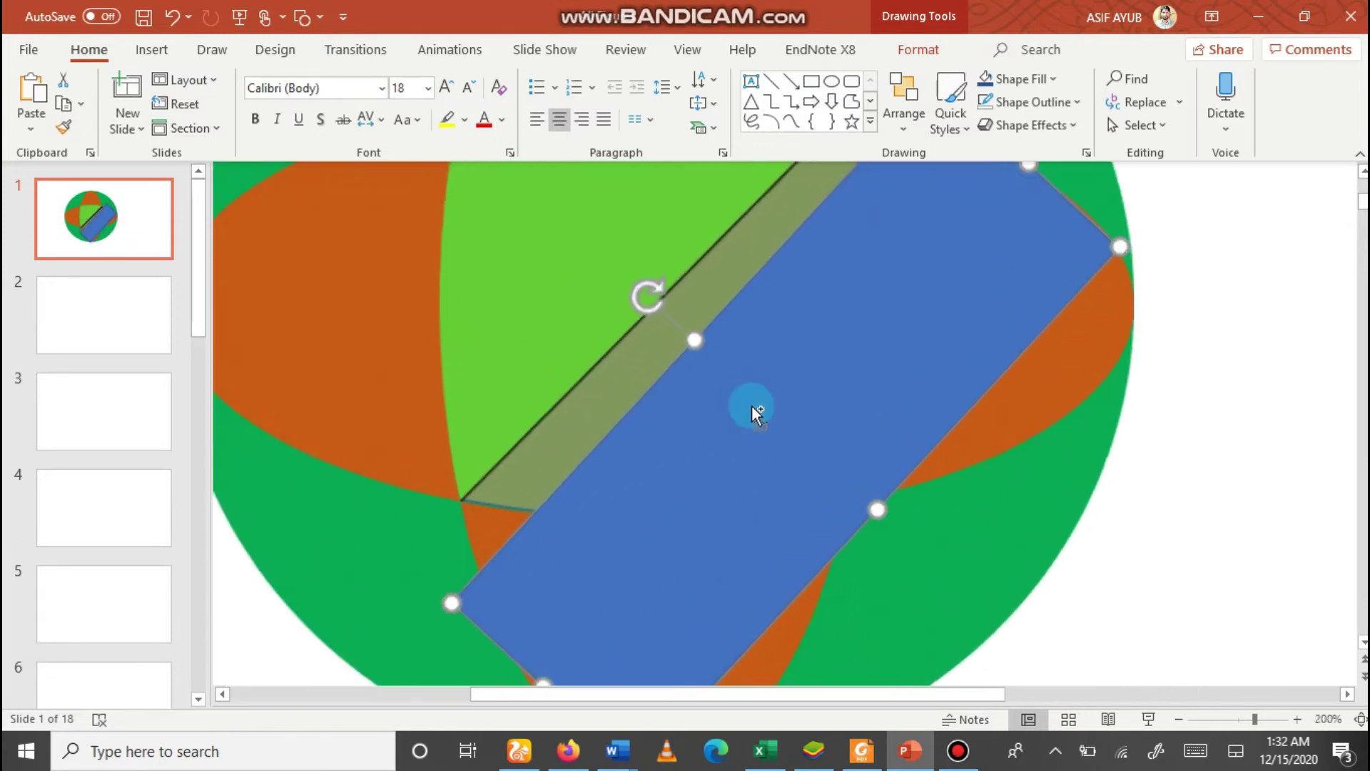
{"action": "scroll", "coordinate": [752, 406], "scroll_direction": "up", "scroll_amount": 5}
{"action": "scroll", "coordinate": [752, 405], "scroll_direction": "down", "scroll_amount": 4}
{"action": "scroll", "coordinate": [752, 406], "scroll_direction": "down", "scroll_amount": 4}
- Align the blue rectangle along the black diagonal and select it together with the green lens
{"action": "mouse_move", "coordinate": [755, 406]}
{"action": "left_mouse_down"}
{"action": "mouse_move", "coordinate": [731, 493]}
{"action": "mouse_move", "coordinate": [744, 499]}
{"action": "left_mouse_up"}
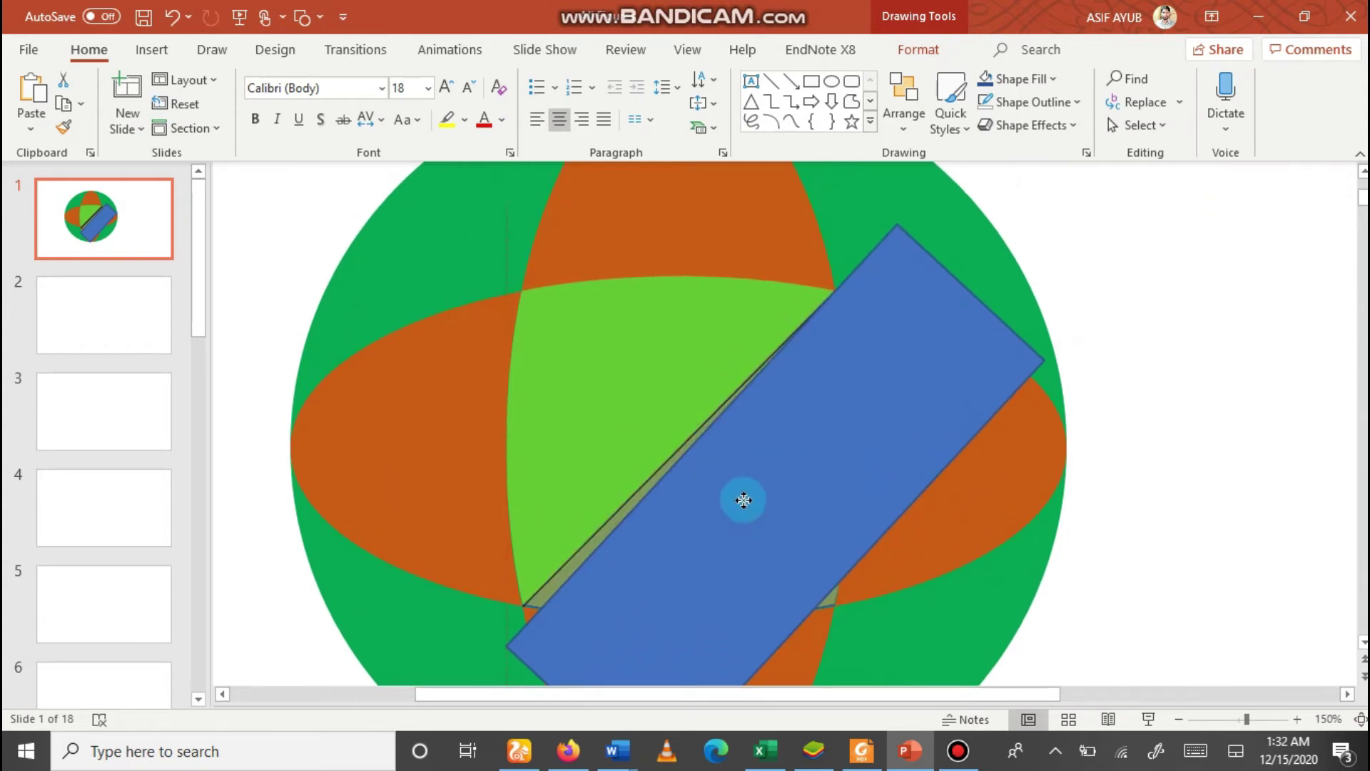
{"action": "left_click_drag", "start_coordinate": [675, 413], "coordinate": [679, 412]}
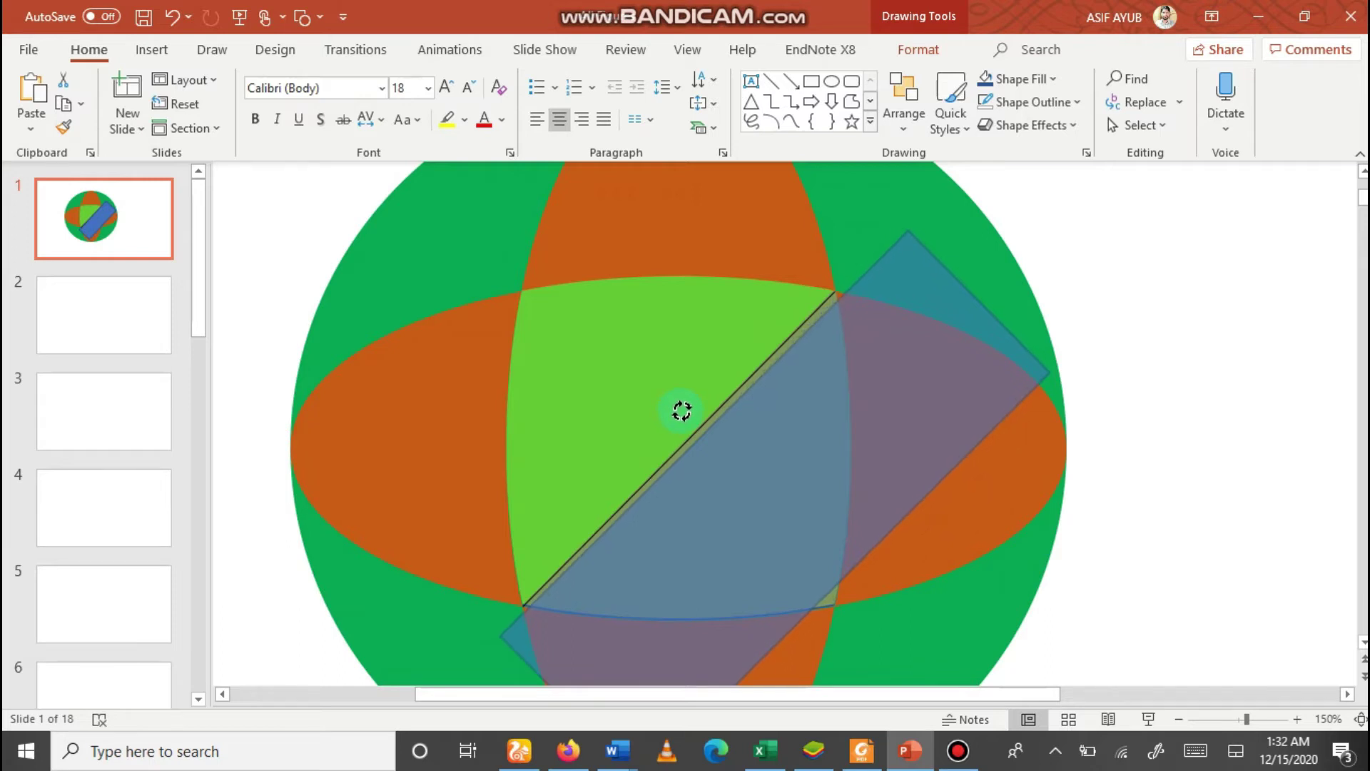
{"action": "left_click_drag", "start_coordinate": [682, 413], "coordinate": [683, 413]}
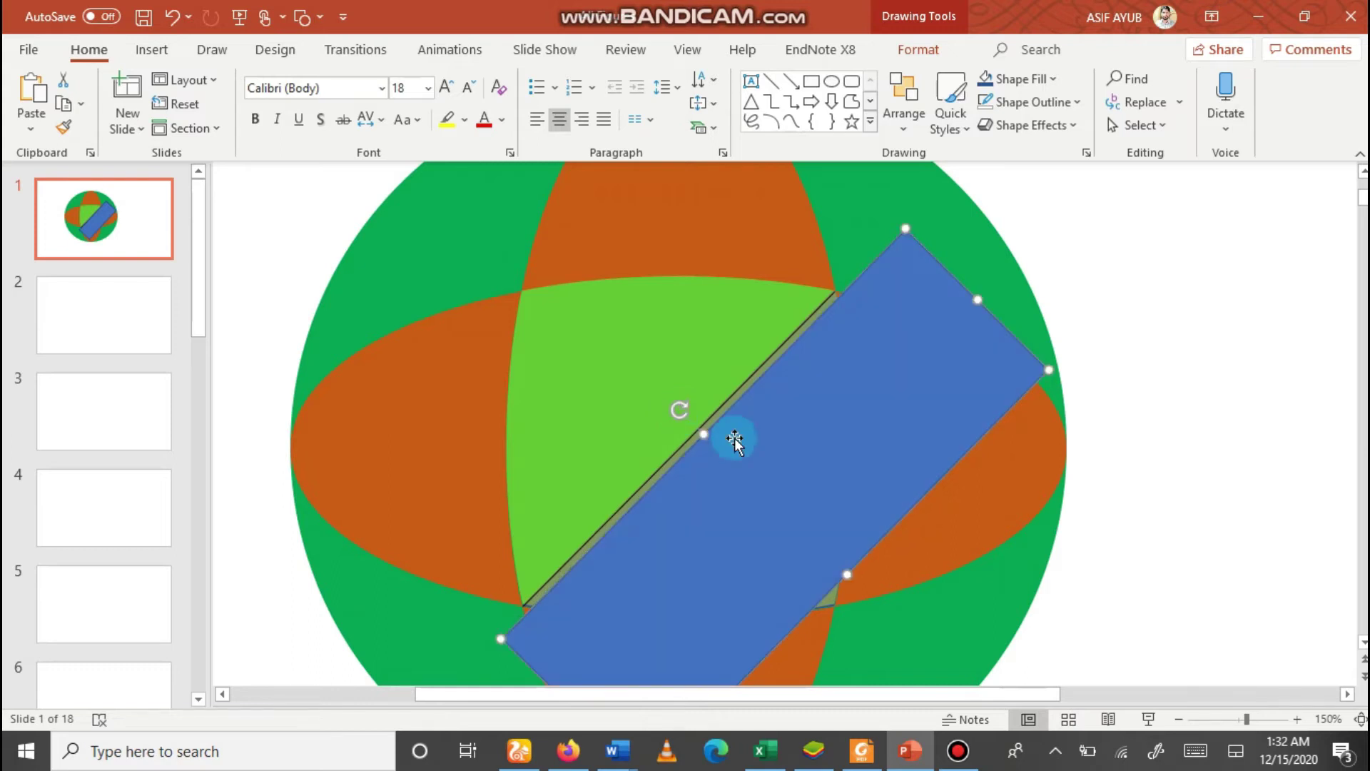
{"action": "left_click_drag", "start_coordinate": [789, 459], "coordinate": [786, 462]}
{"action": "left_click", "coordinate": [621, 438]}
{"action": "left_click", "coordinate": [713, 466], "text": "shift"}
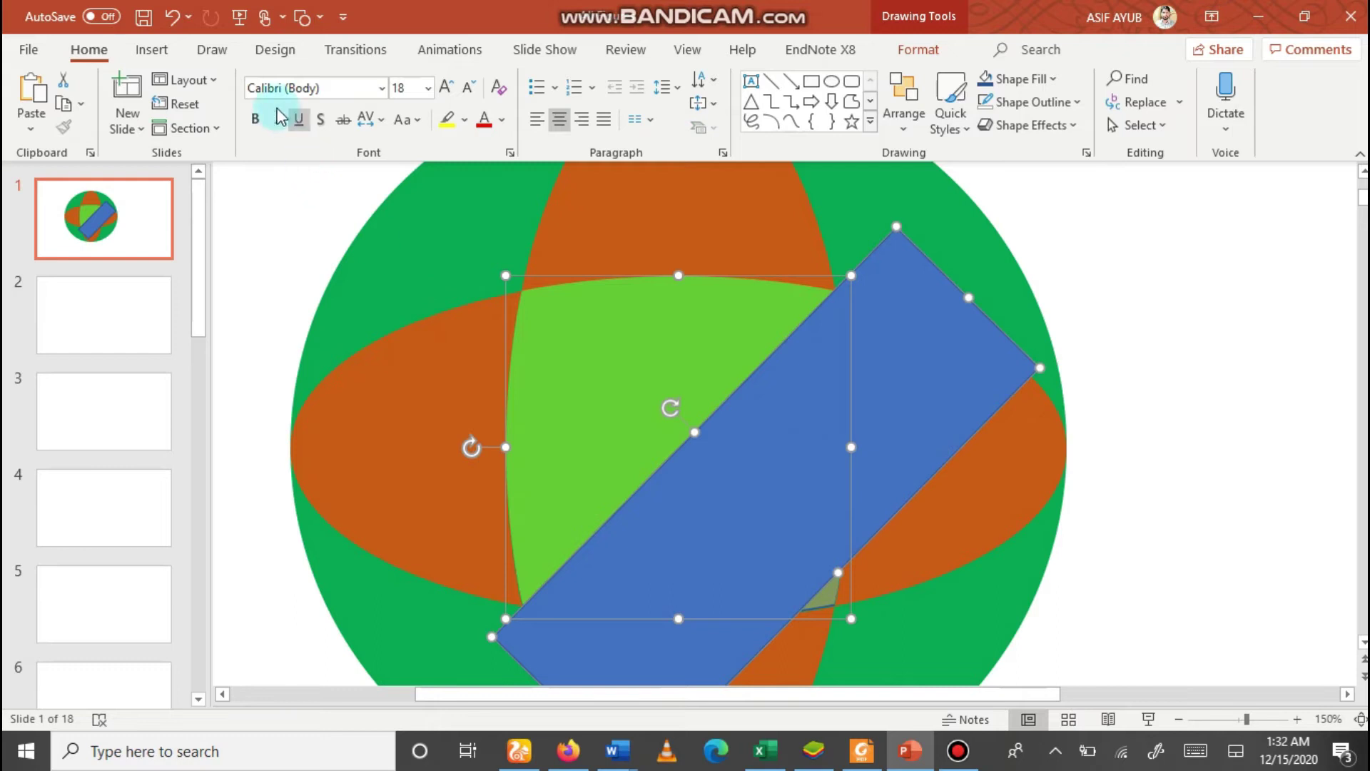
{"action": "left_click", "coordinate": [917, 50]}
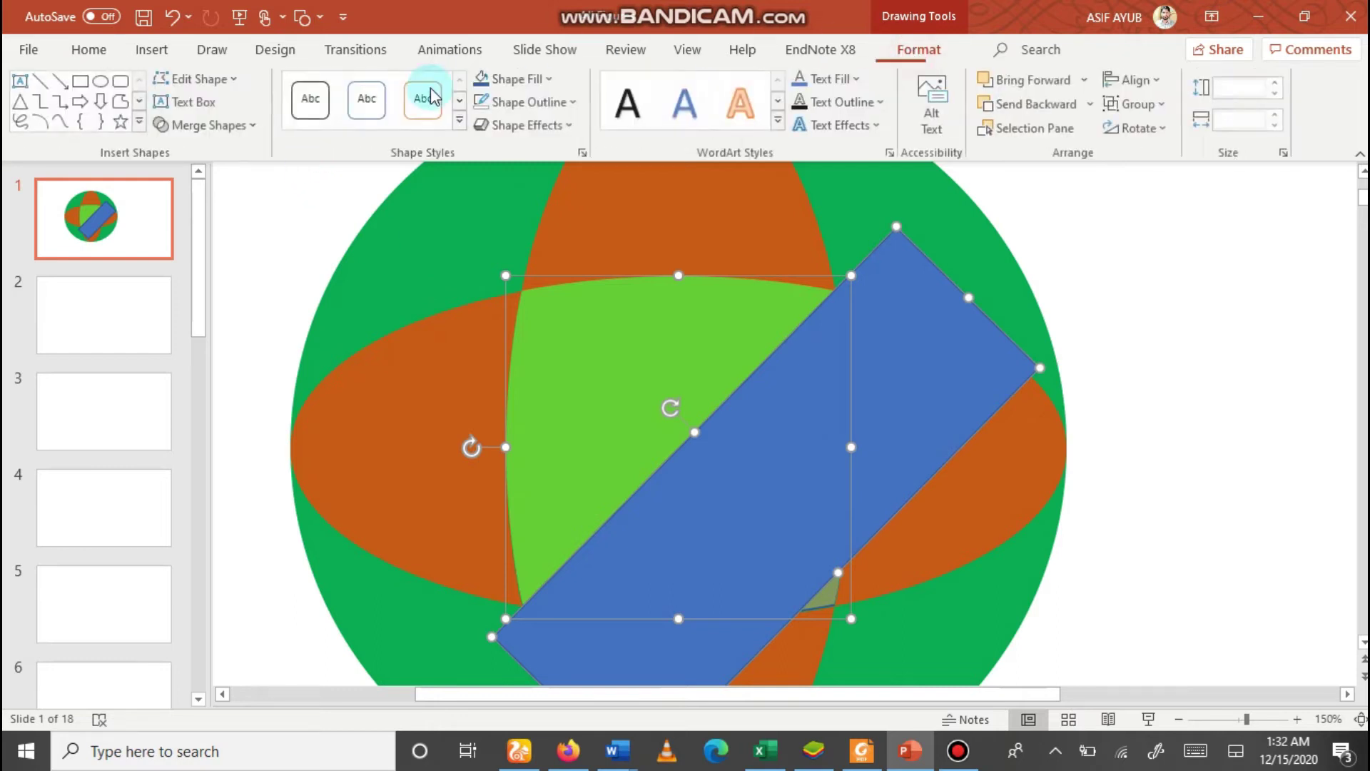
- Try subtracting the rectangle from the green lens, then undo it and a stray rectangle move
{"action": "left_click", "coordinate": [246, 126]}
{"action": "left_click", "coordinate": [207, 264]}
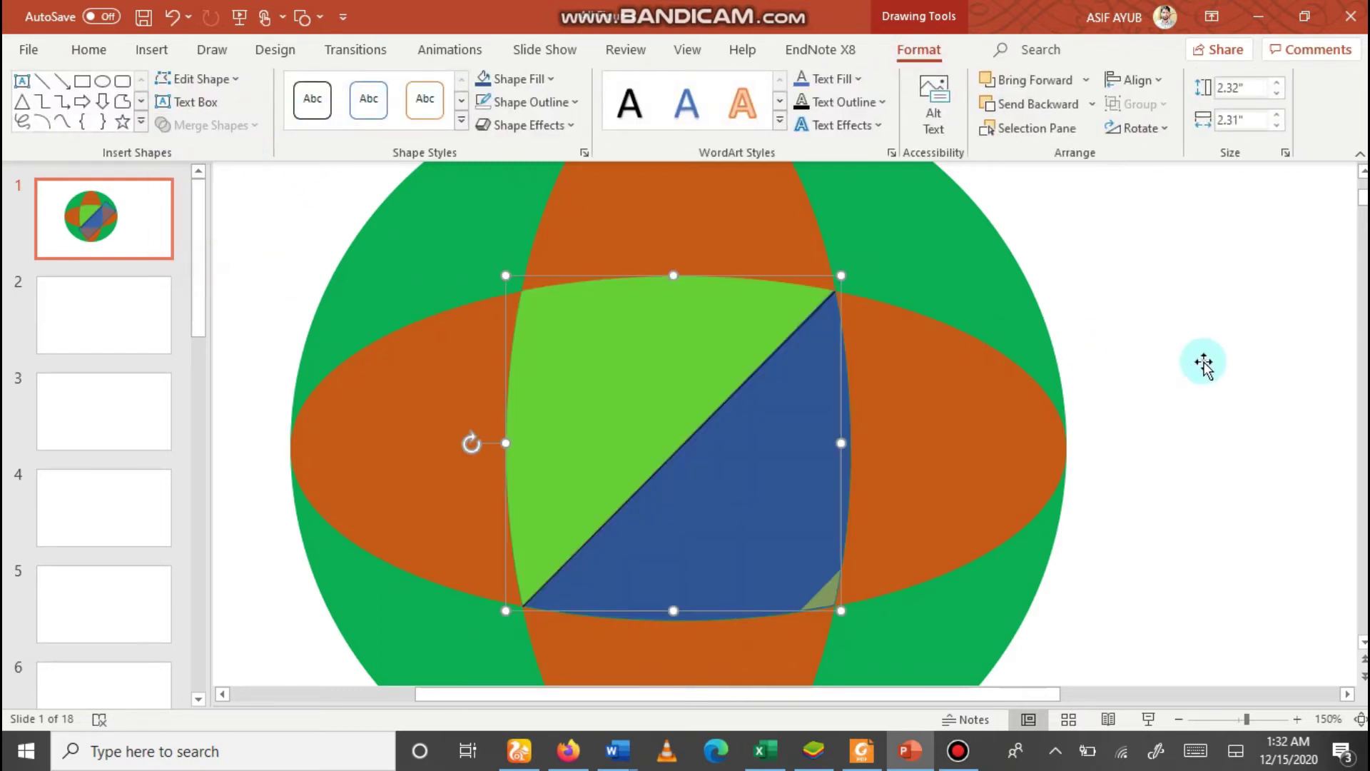
{"action": "key", "text": "ctrl+z"}
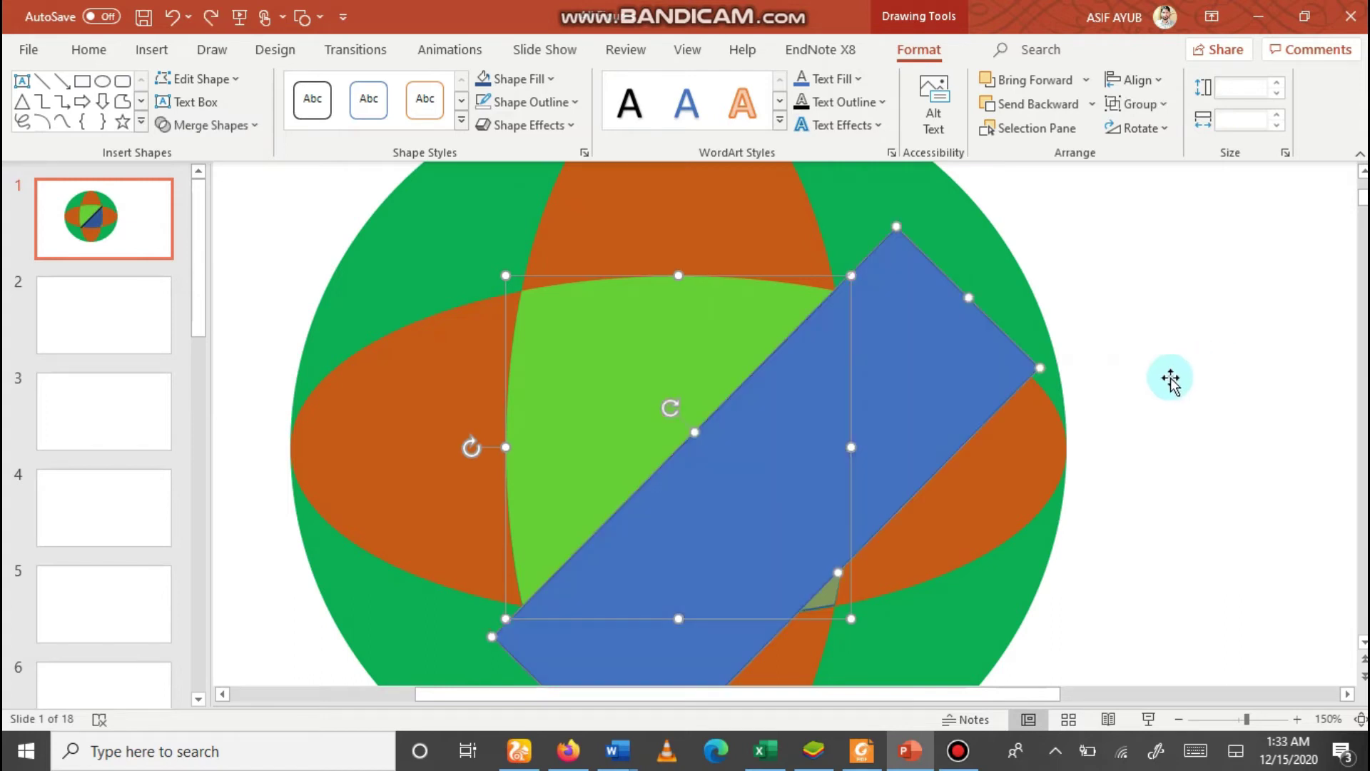
{"action": "left_click", "coordinate": [840, 573]}
{"action": "left_click_drag", "start_coordinate": [841, 573], "coordinate": [864, 594]}
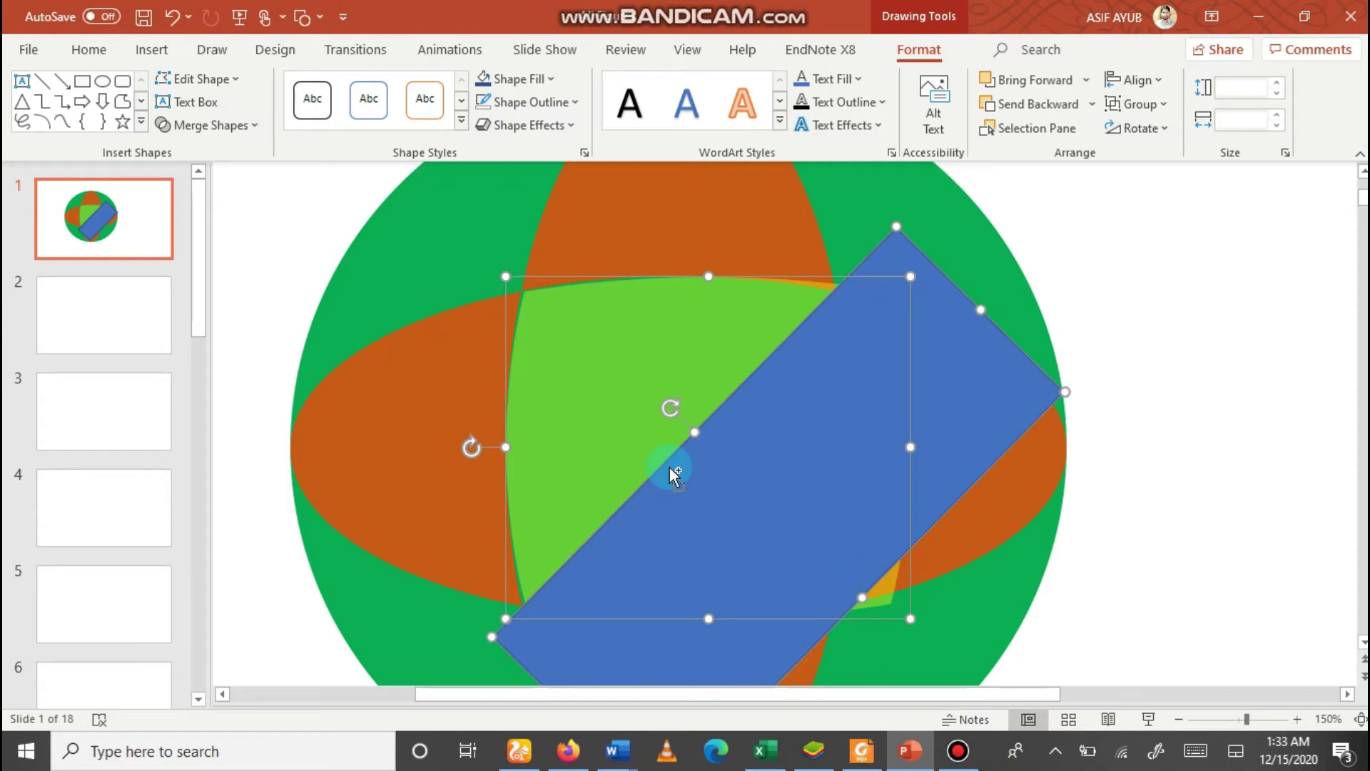
{"action": "key", "text": "ctrl+z"}
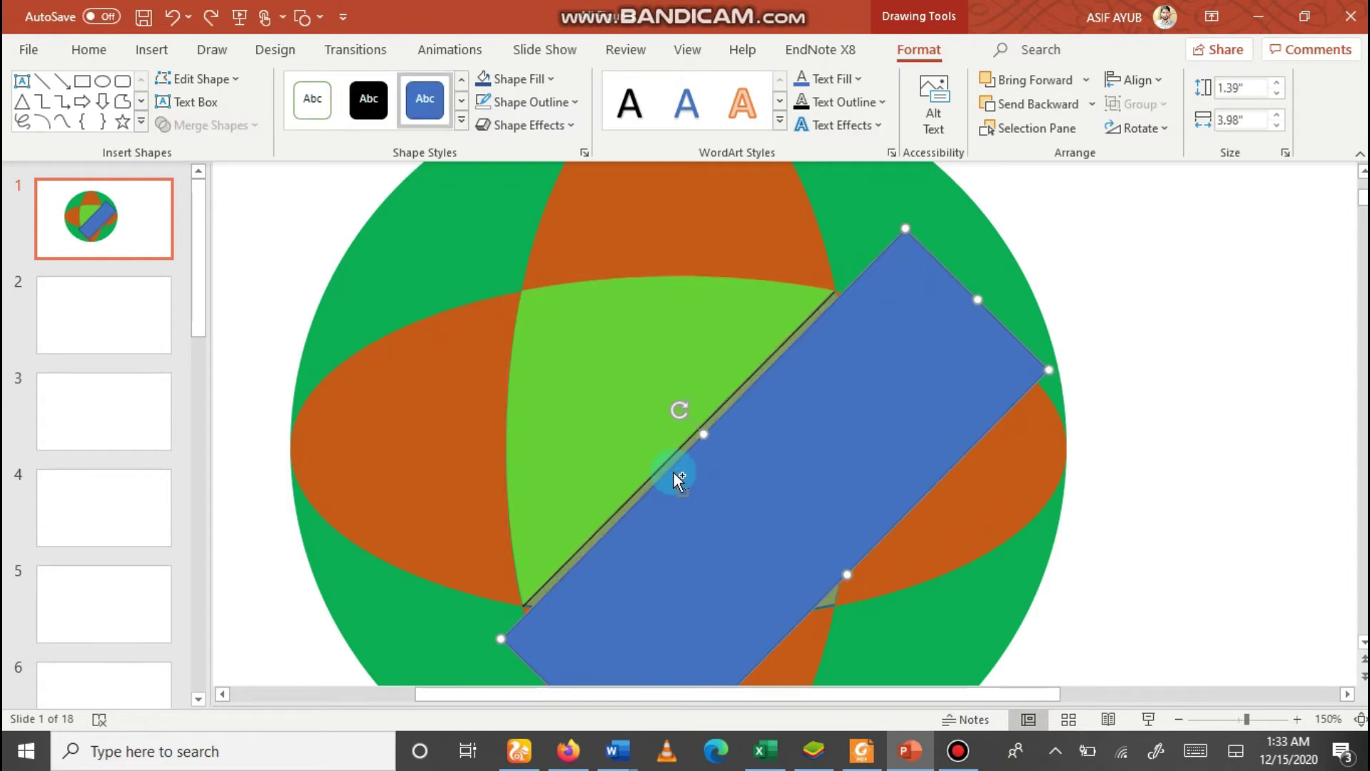
- Shift and widen the blue rectangle, then subtract it from the green lens along the diagonal
{"action": "left_click_drag", "start_coordinate": [757, 474], "coordinate": [762, 474]}
{"action": "left_click_drag", "start_coordinate": [838, 569], "coordinate": [890, 623]}
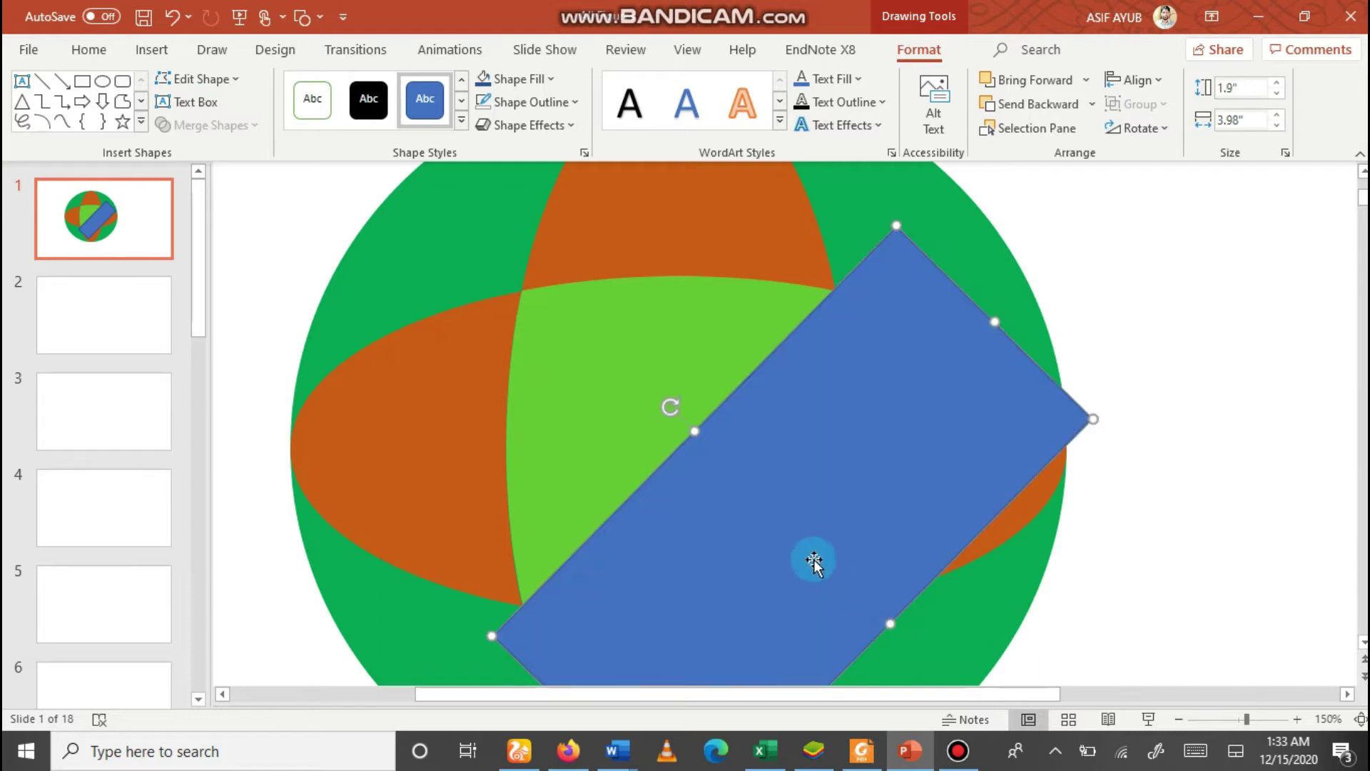
{"action": "left_click", "coordinate": [591, 410]}
{"action": "left_click", "coordinate": [771, 504], "text": "shift"}
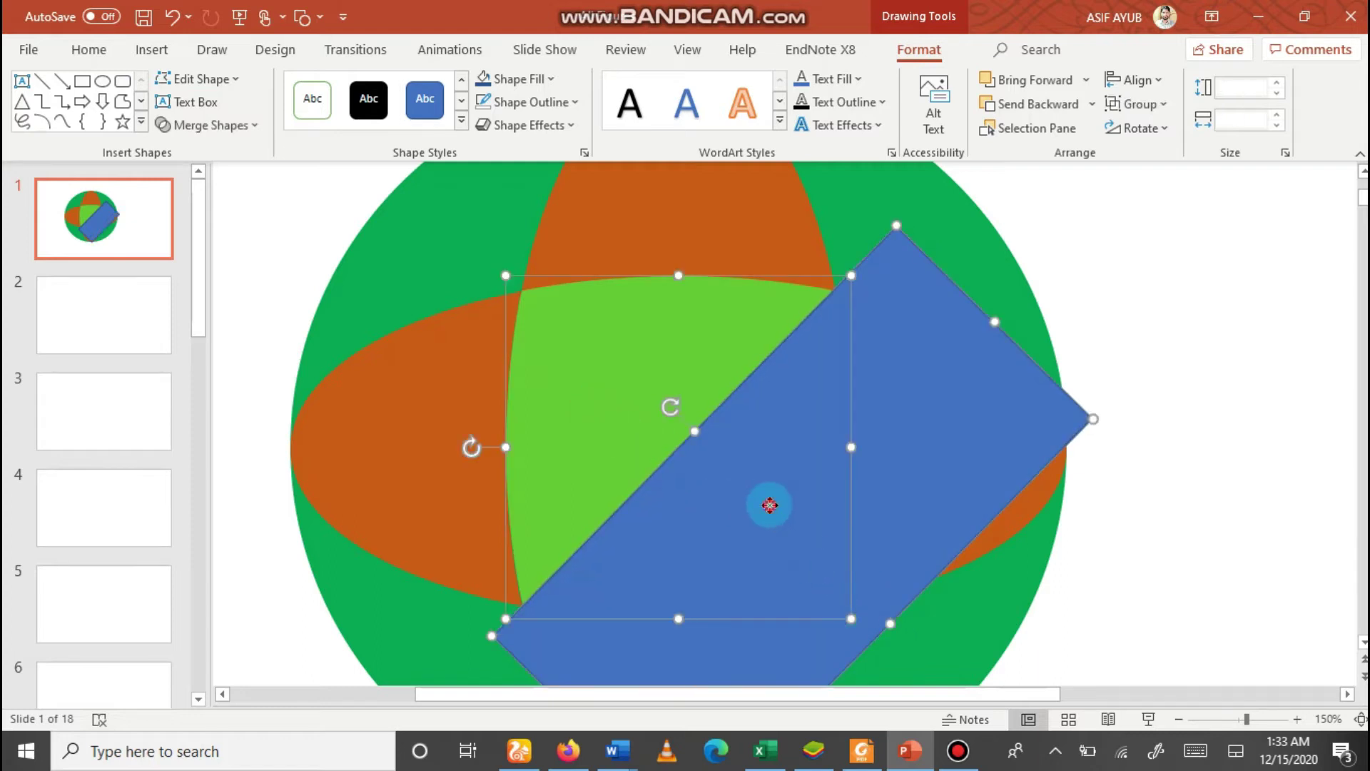
{"action": "left_click", "coordinate": [250, 128]}
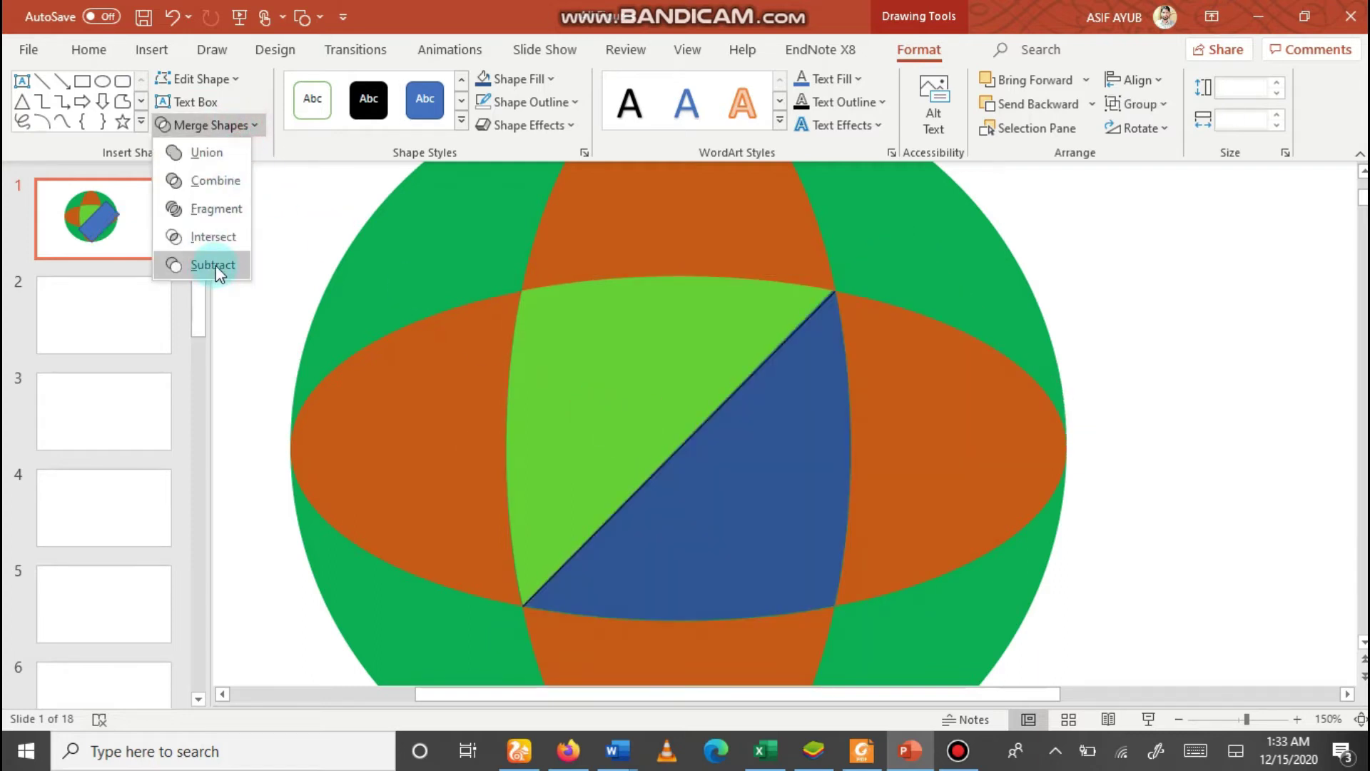
{"action": "left_click", "coordinate": [213, 265]}
- Combine the cut-off triangle into the right half of the orange ellipse
{"action": "left_click", "coordinate": [1202, 376]}
{"action": "left_click", "coordinate": [964, 452]}
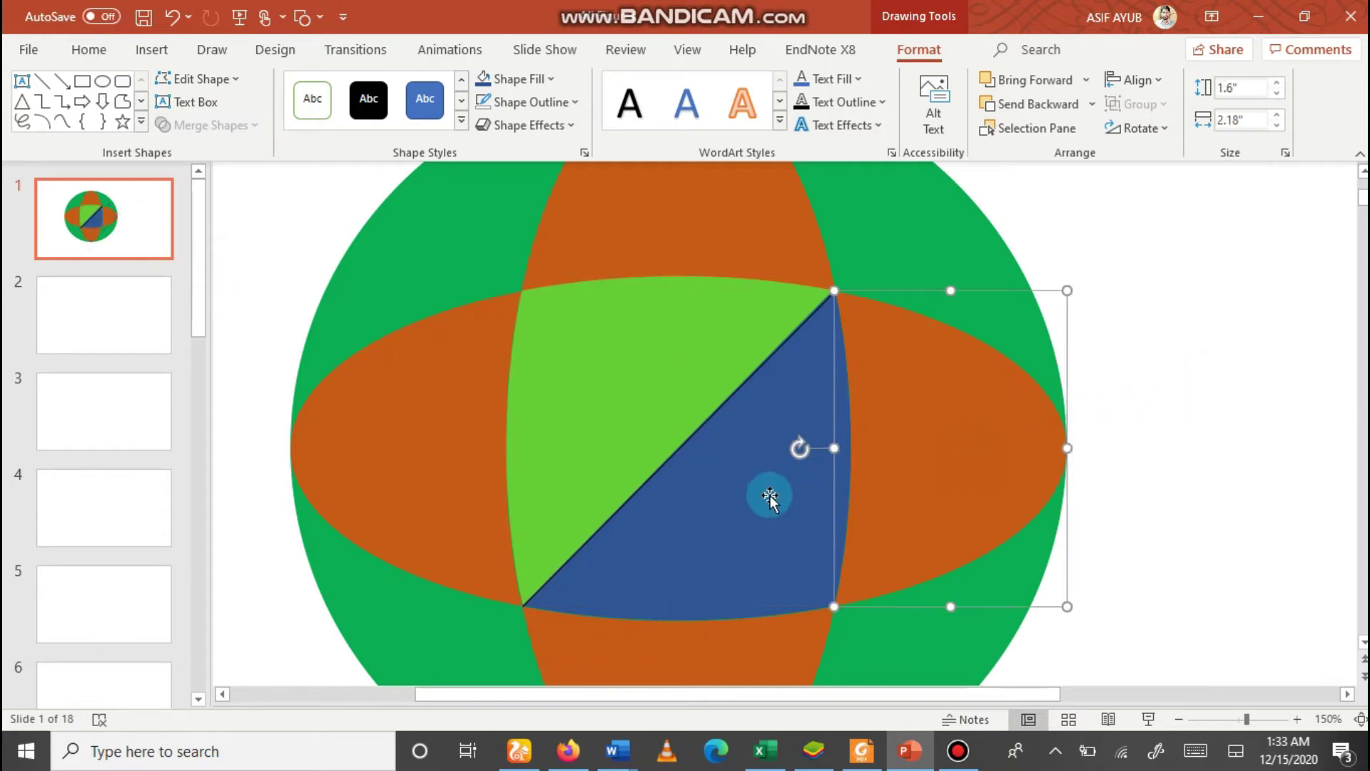
{"action": "left_click", "coordinate": [769, 497], "text": "shift"}
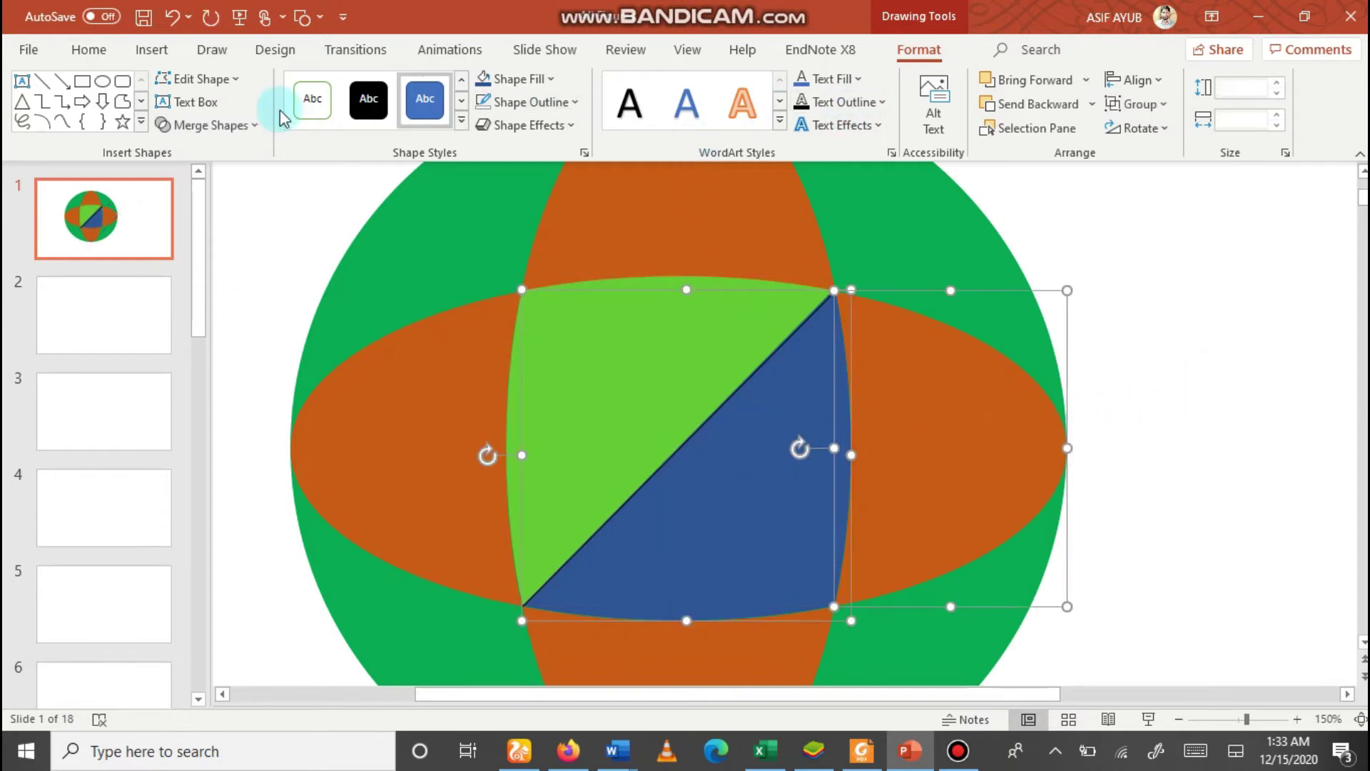
{"action": "left_click", "coordinate": [256, 125]}
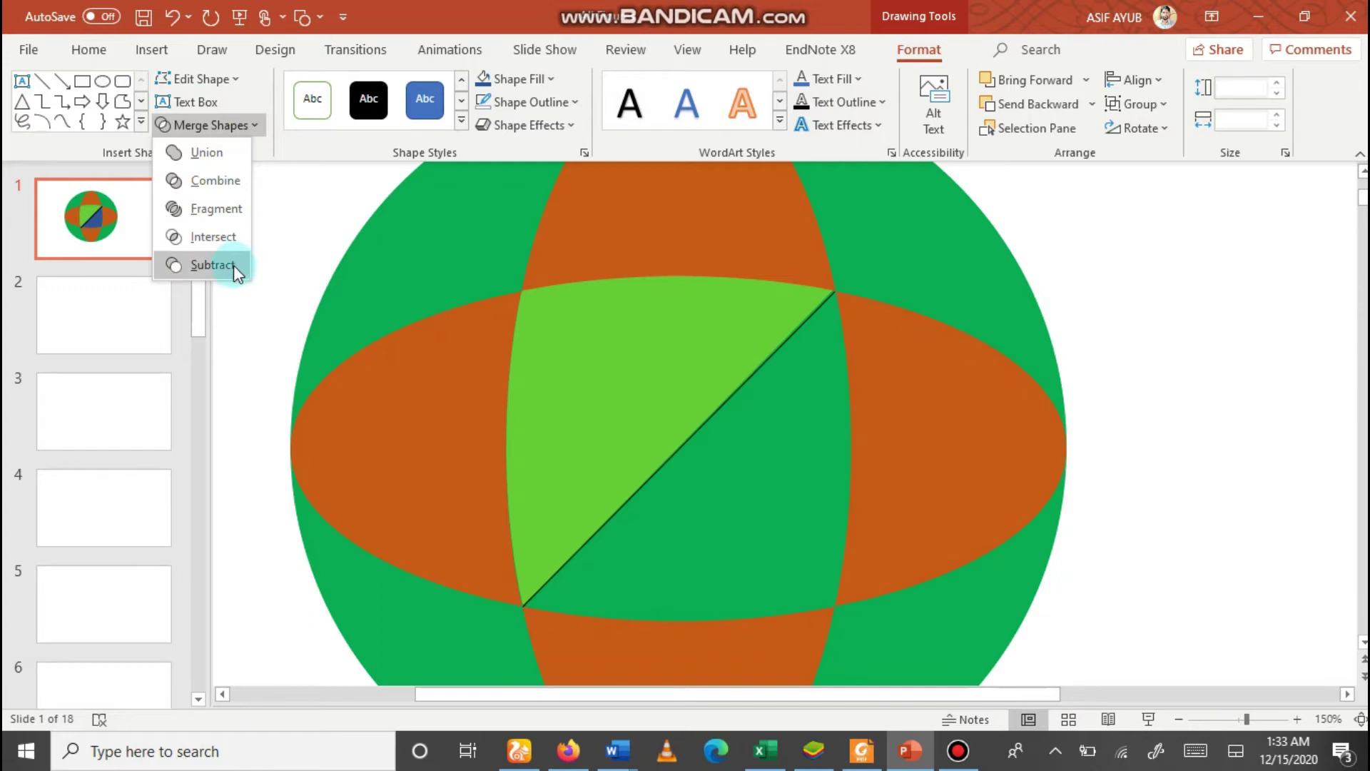
{"action": "left_click", "coordinate": [214, 181]}
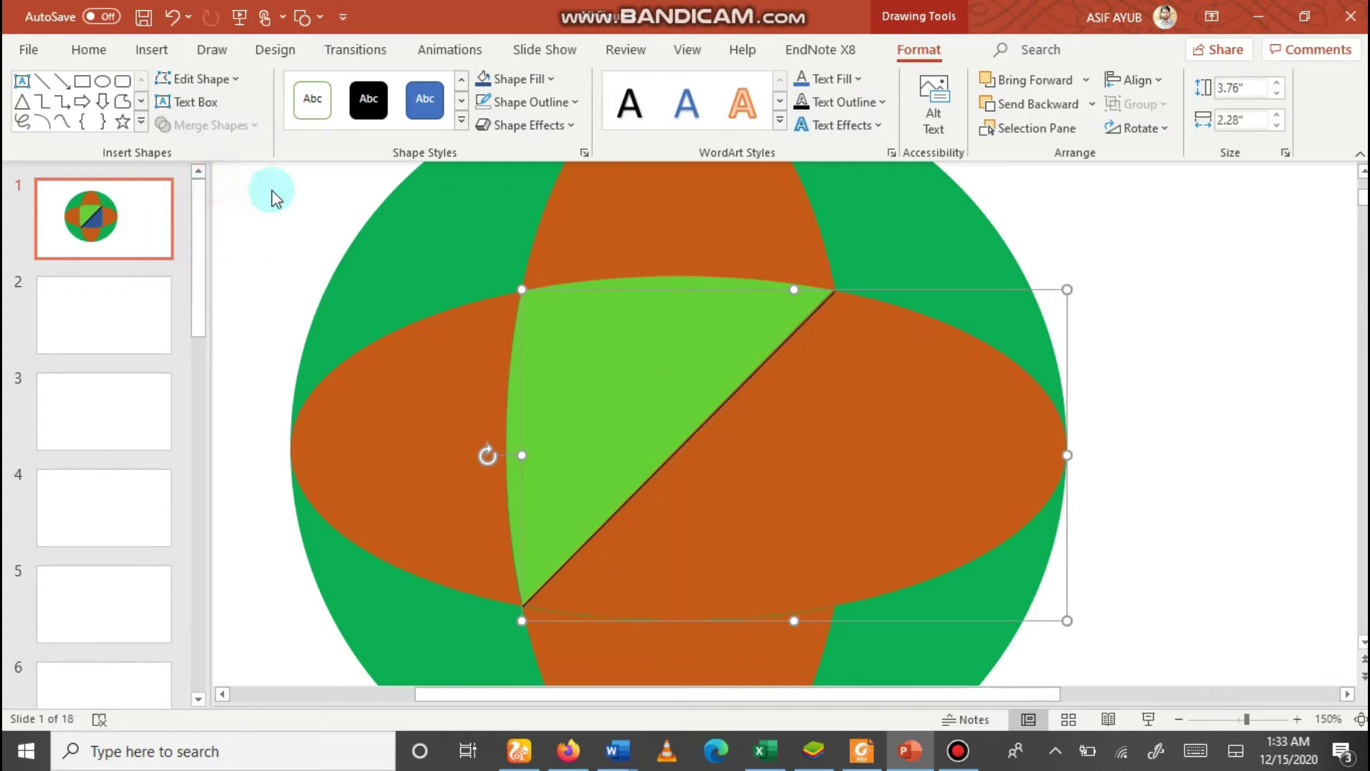
- Fill the merged piece yellow, combine it with the green-lens triangle, and fill the result yellow
{"action": "left_click", "coordinate": [541, 79]}
{"action": "left_click", "coordinate": [535, 266]}
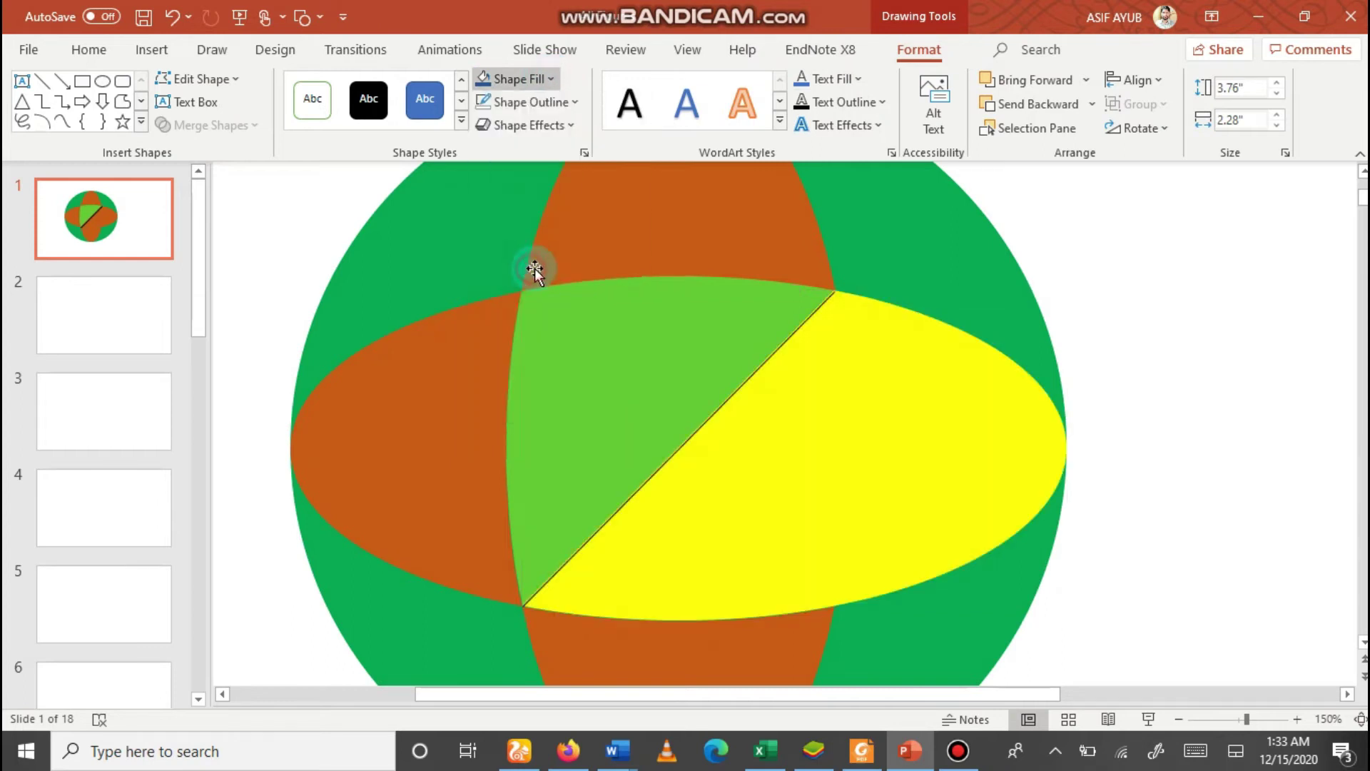
{"action": "left_click", "coordinate": [634, 349], "text": "shift"}
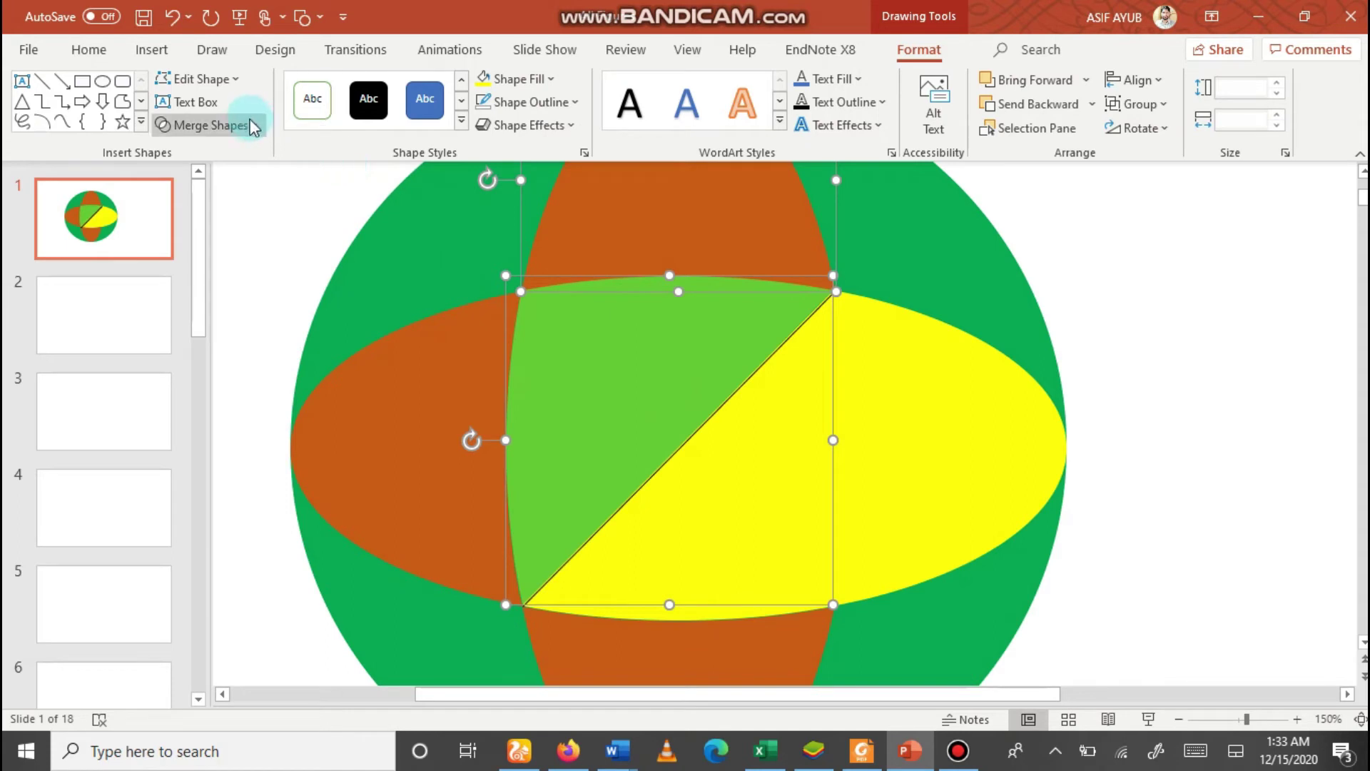
{"action": "left_click", "coordinate": [211, 125]}
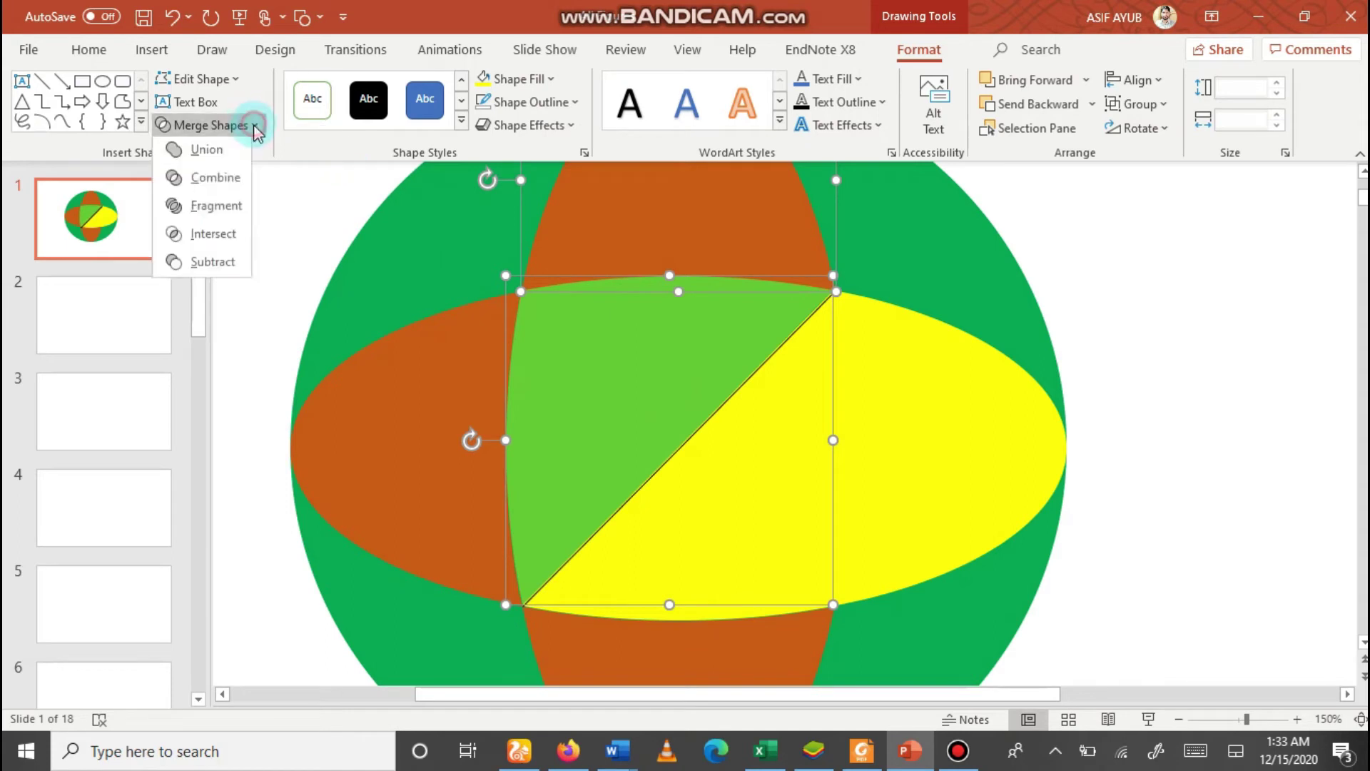
{"action": "left_click", "coordinate": [212, 181]}
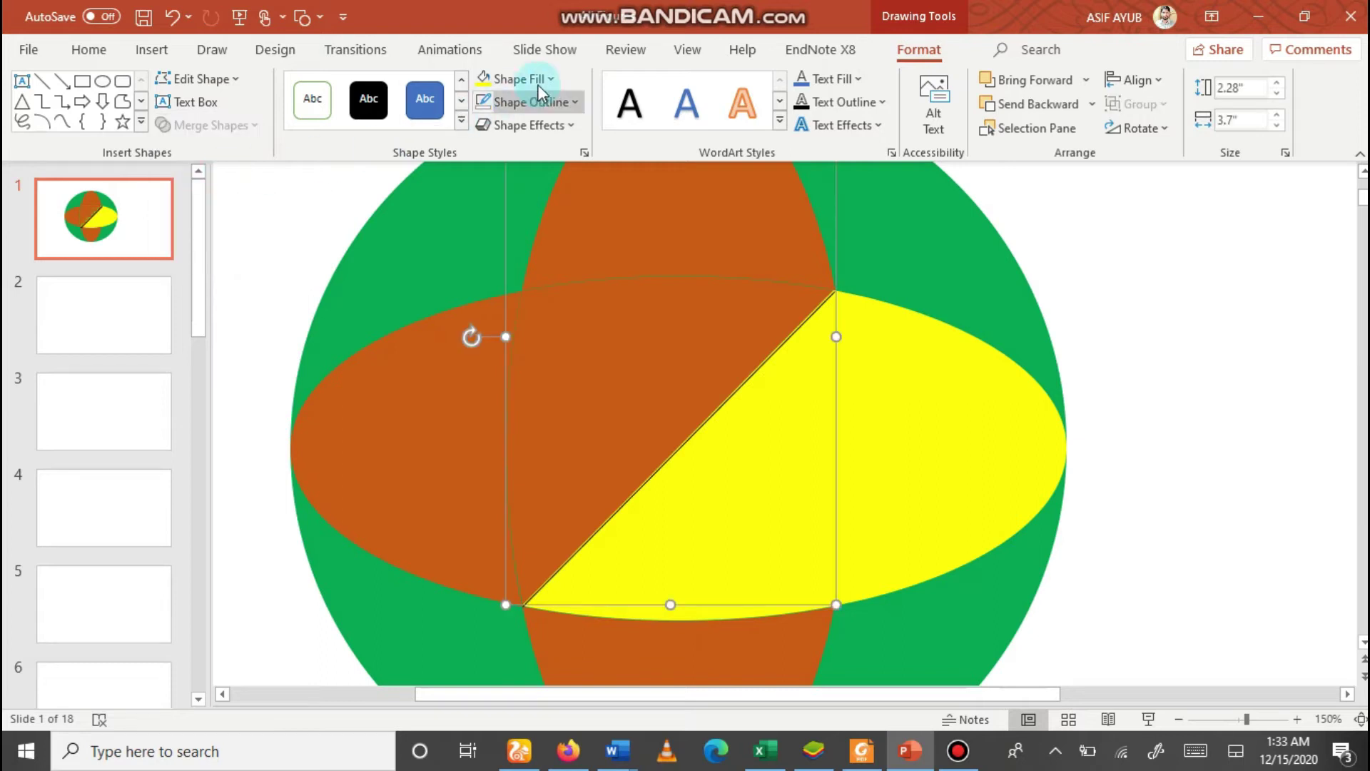
{"action": "left_click", "coordinate": [483, 82]}
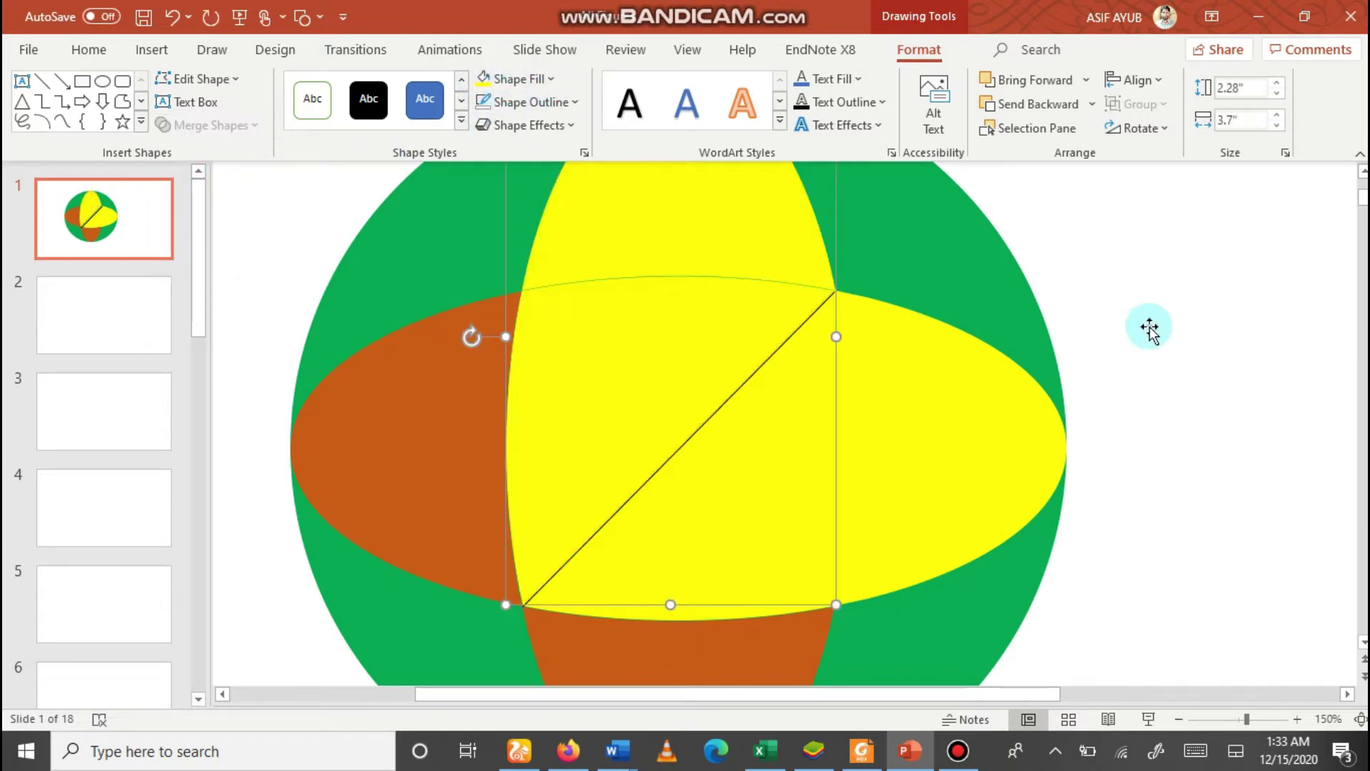
{"action": "left_click", "coordinate": [1226, 362]}
{"action": "left_click", "coordinate": [1124, 536]}
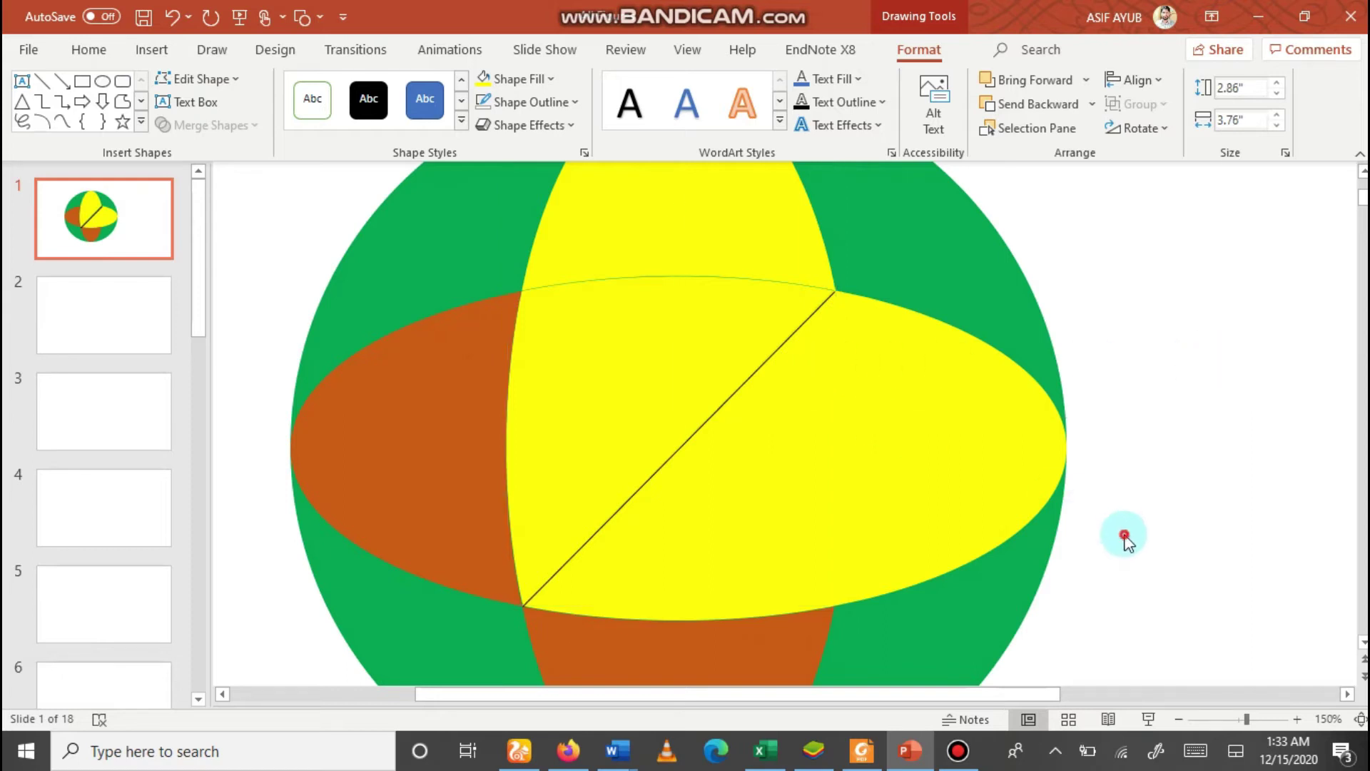
{"action": "scroll", "coordinate": [667, 407], "scroll_direction": "down", "scroll_amount": 5}
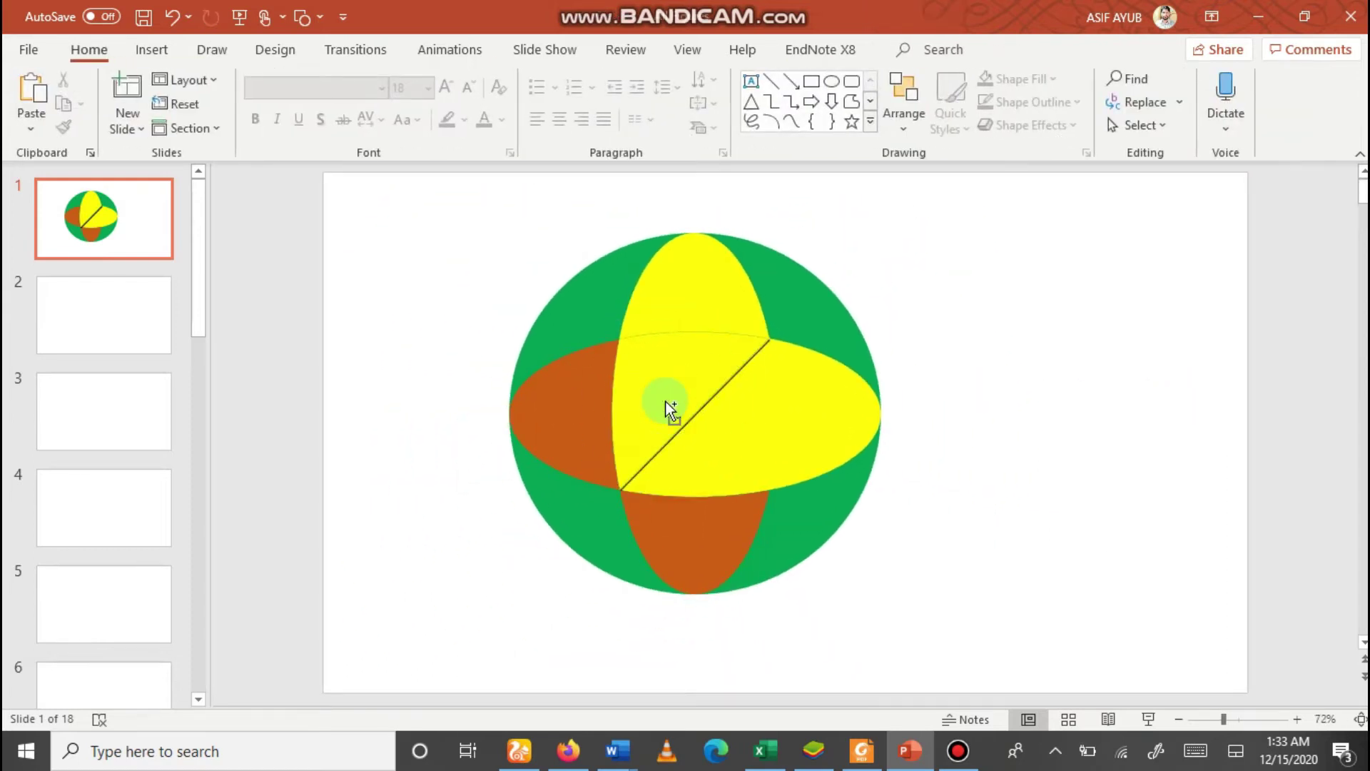
- Delete the left and bottom orange ellipse pieces
{"action": "scroll", "coordinate": [667, 403], "scroll_direction": "down", "scroll_amount": 1}
{"action": "scroll", "coordinate": [667, 403], "scroll_direction": "down", "scroll_amount": 1}
{"action": "left_click", "coordinate": [590, 419]}
{"action": "key", "text": "Delete"}
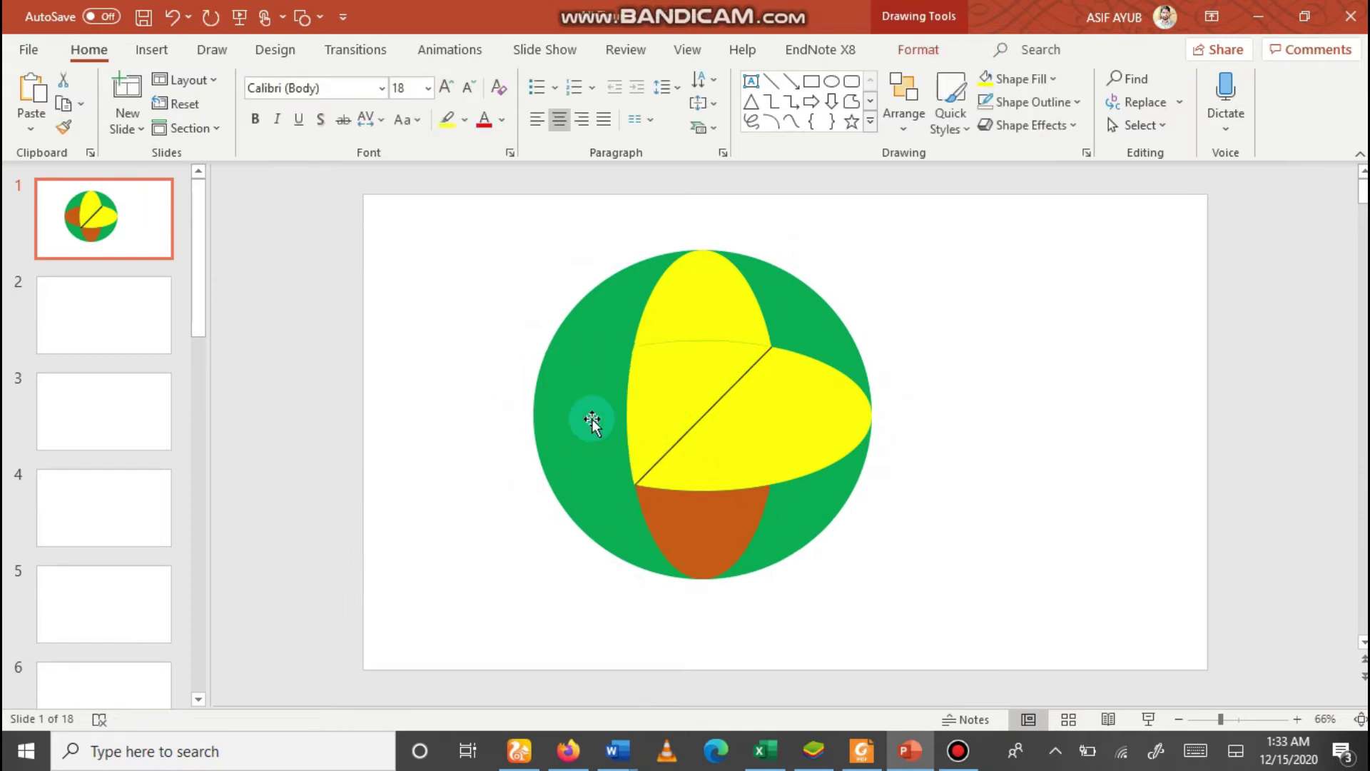
{"action": "left_click", "coordinate": [709, 545]}
{"action": "key", "text": "Delete"}
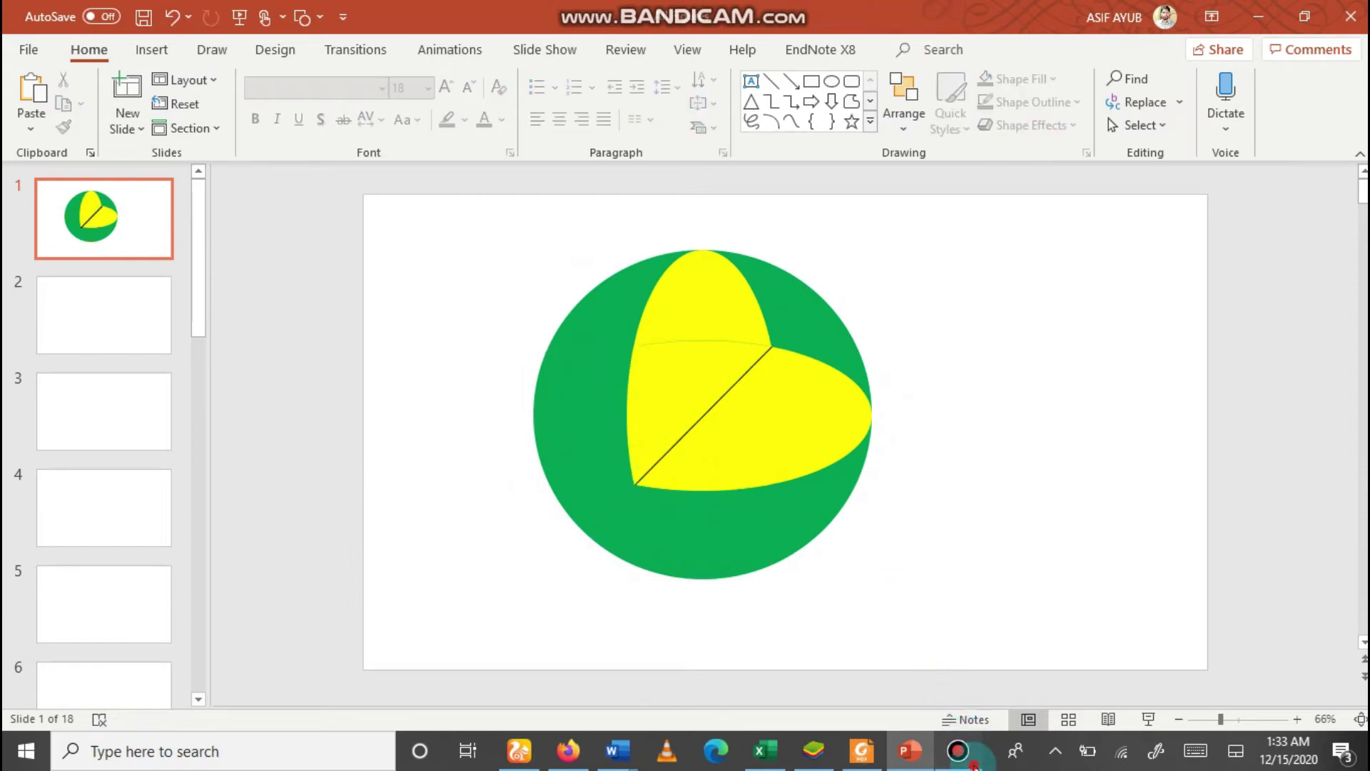
{"action": "left_click", "coordinate": [972, 762]}
{"action": "left_click", "coordinate": [992, 174]}
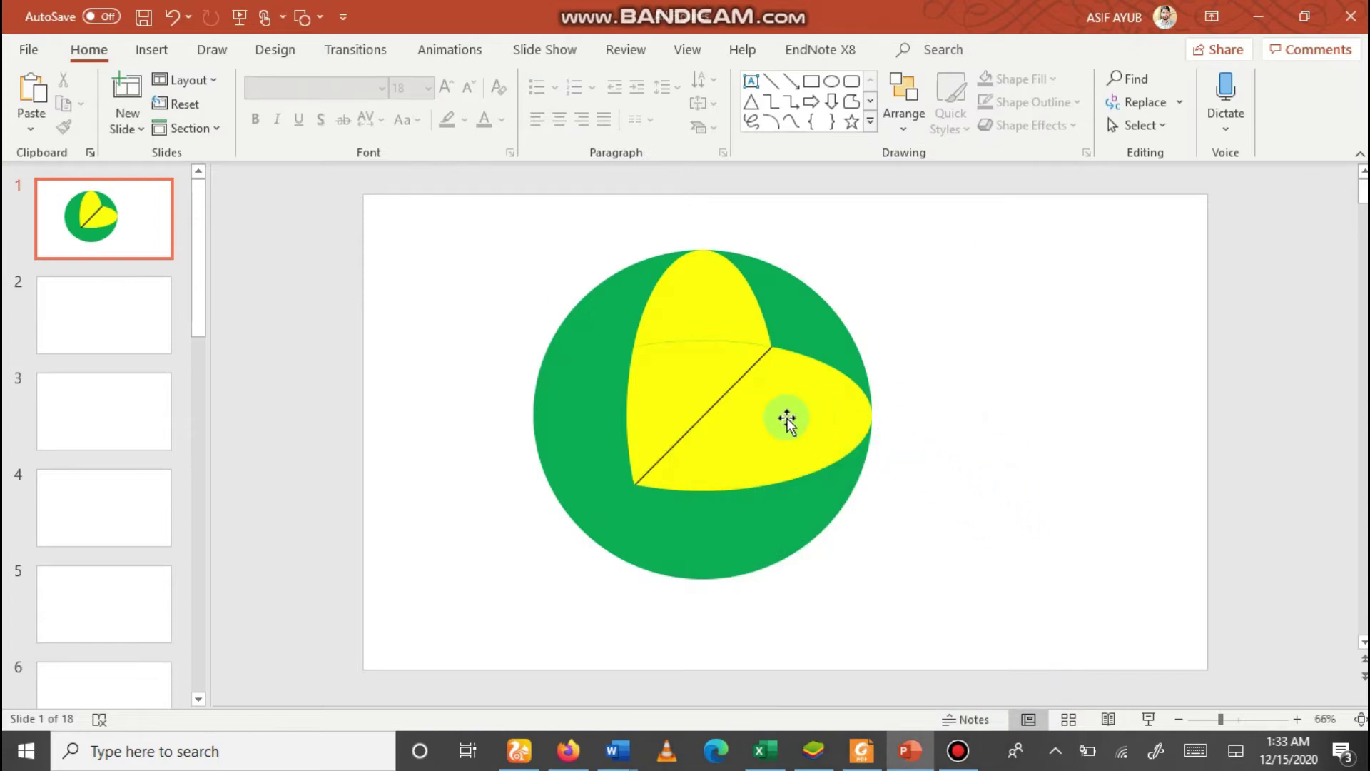
{"action": "scroll", "coordinate": [781, 419], "scroll_direction": "up", "scroll_amount": 6}
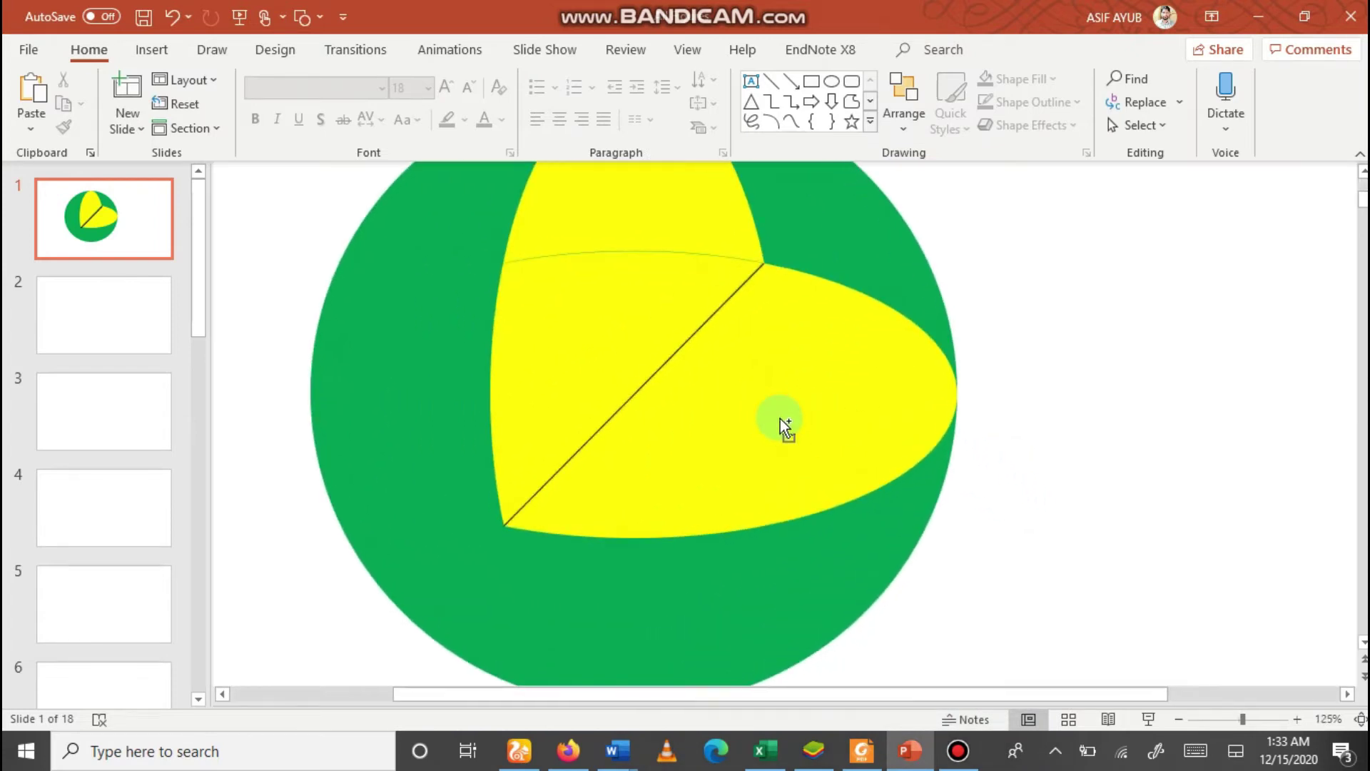
- Select the yellow shape and then the diagonal line crossing it
{"action": "left_click", "coordinate": [779, 417]}
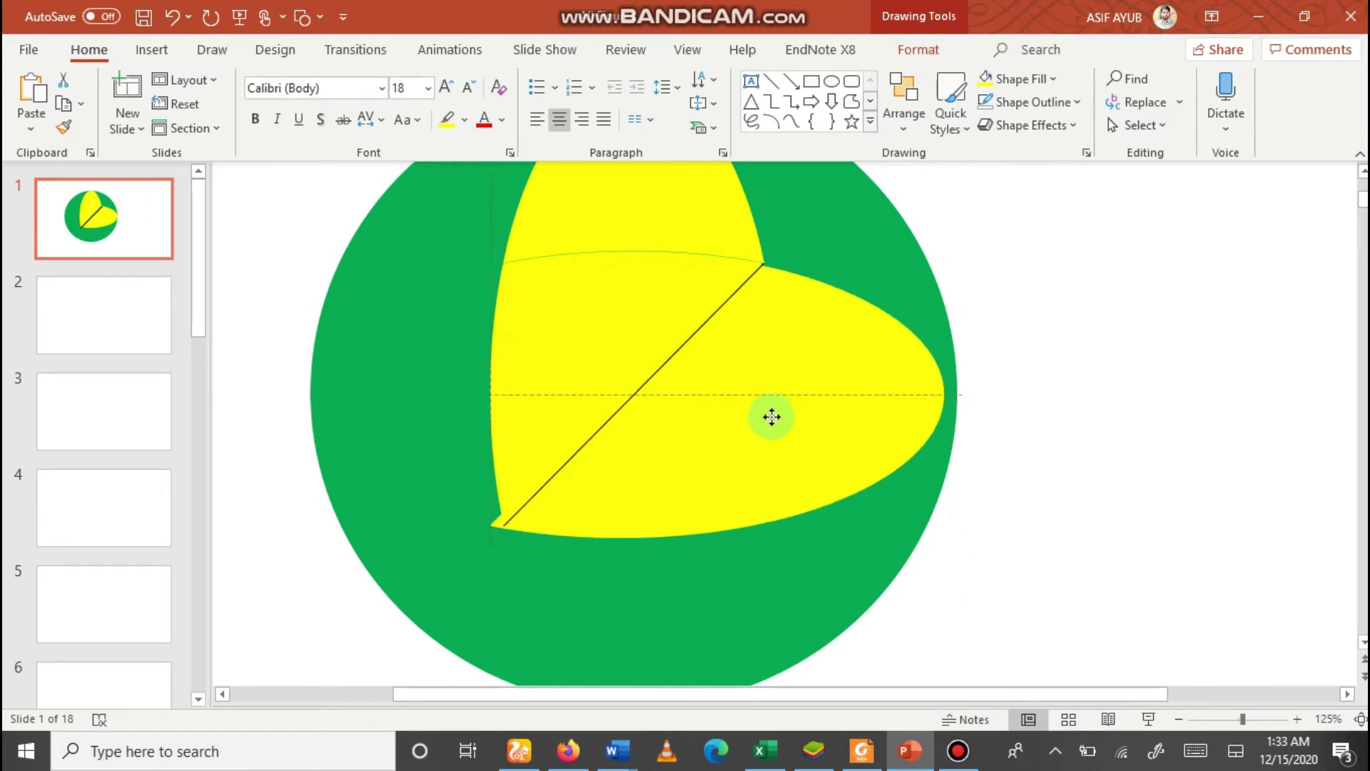
{"action": "left_click_drag", "start_coordinate": [778, 417], "coordinate": [778, 418]}
{"action": "left_click", "coordinate": [658, 370]}
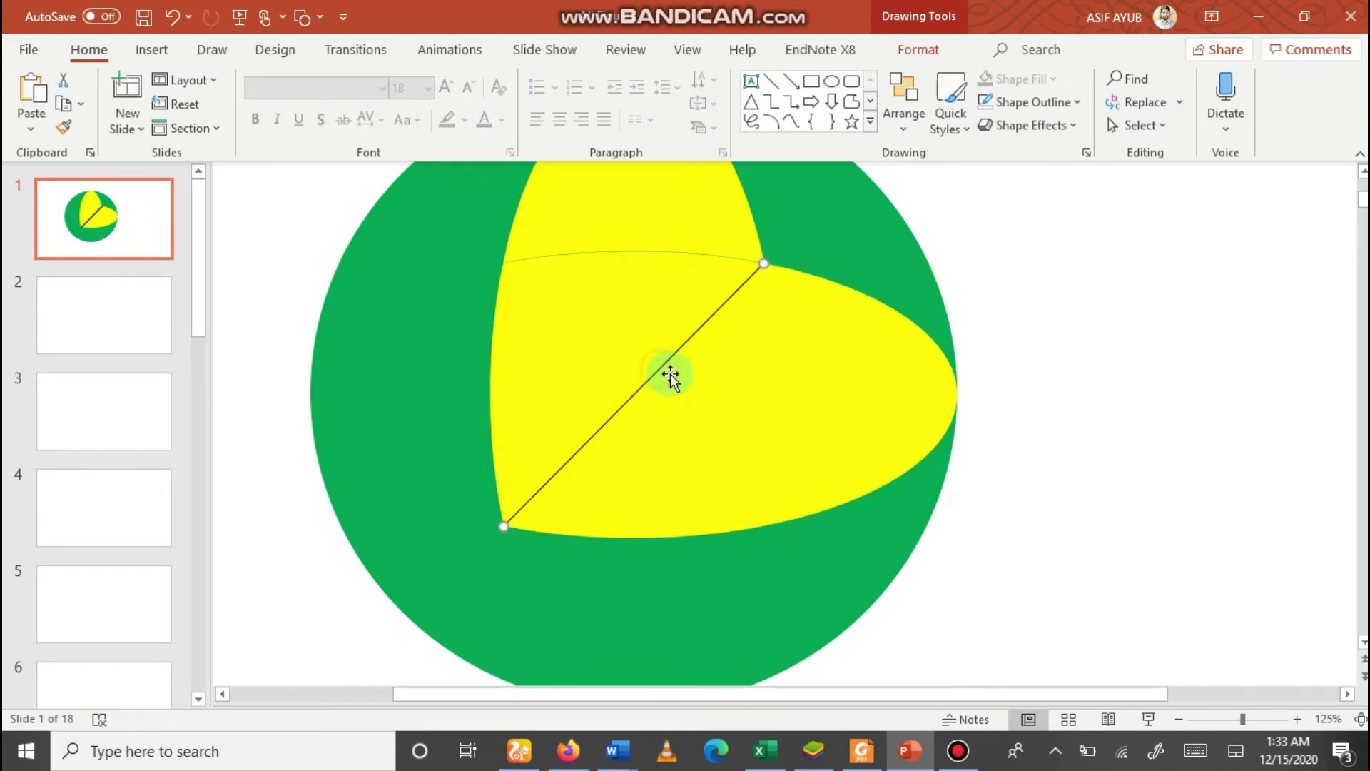
{"action": "left_click", "coordinate": [1043, 364]}
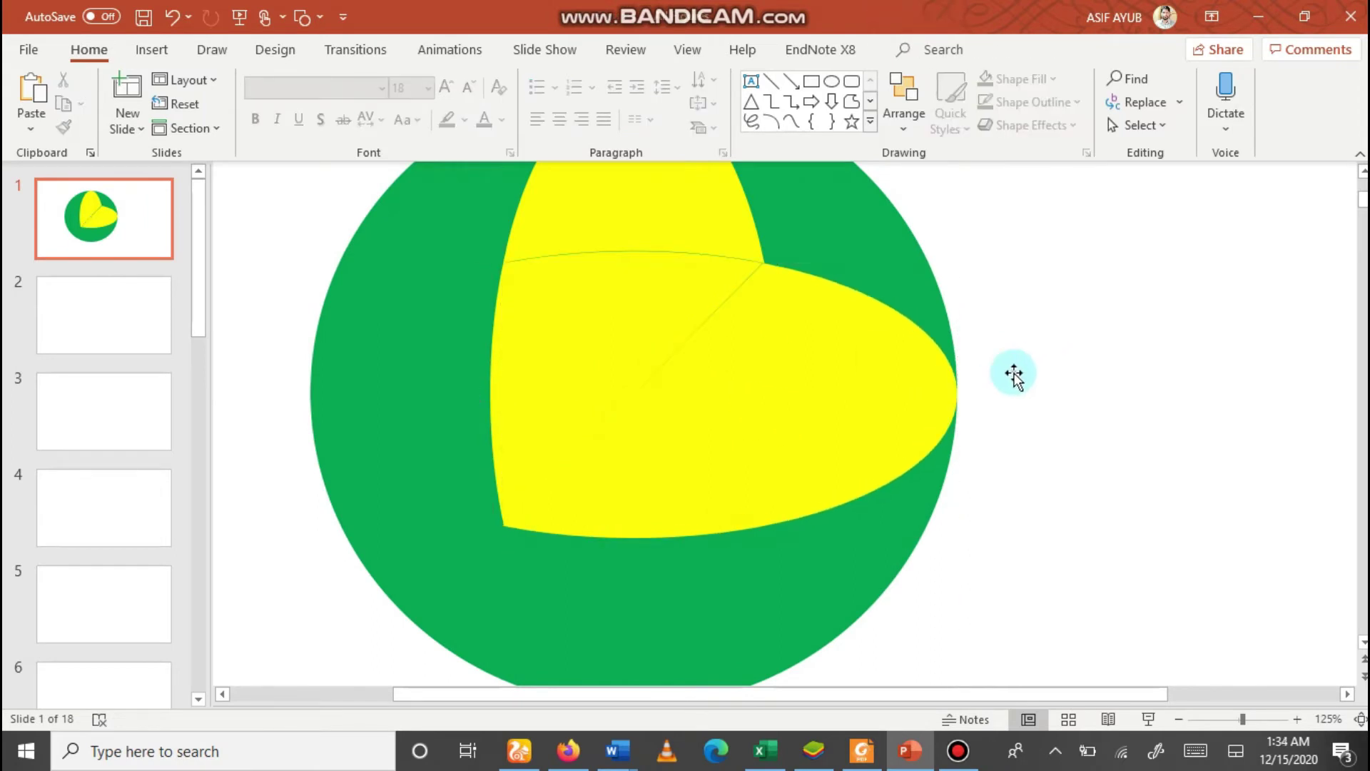
{"action": "scroll", "coordinate": [1025, 434], "scroll_direction": "down", "scroll_amount": 2}
{"action": "scroll", "coordinate": [1025, 433], "scroll_direction": "down", "scroll_amount": 3}
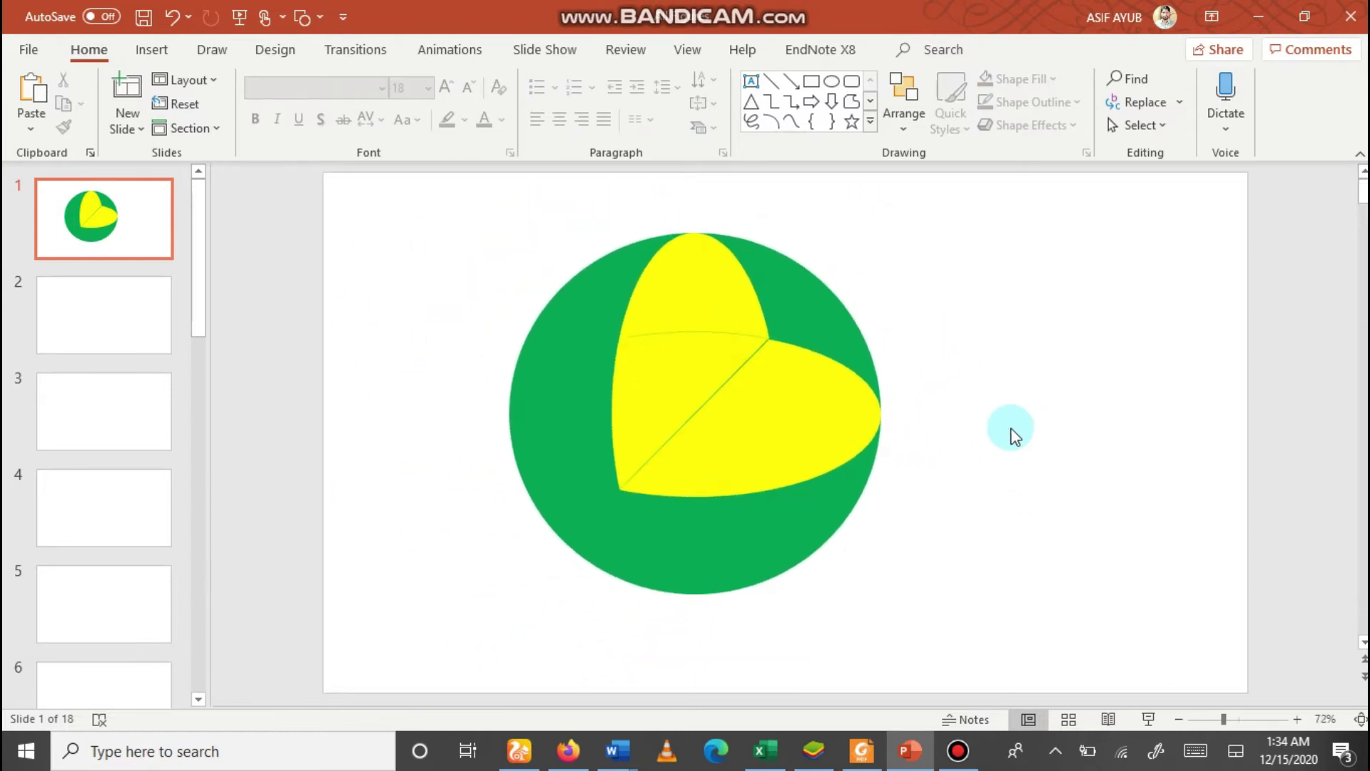
- Undo repeatedly until the diagonal line across the yellow shape is gone
{"action": "key", "text": "ctrl+z"}
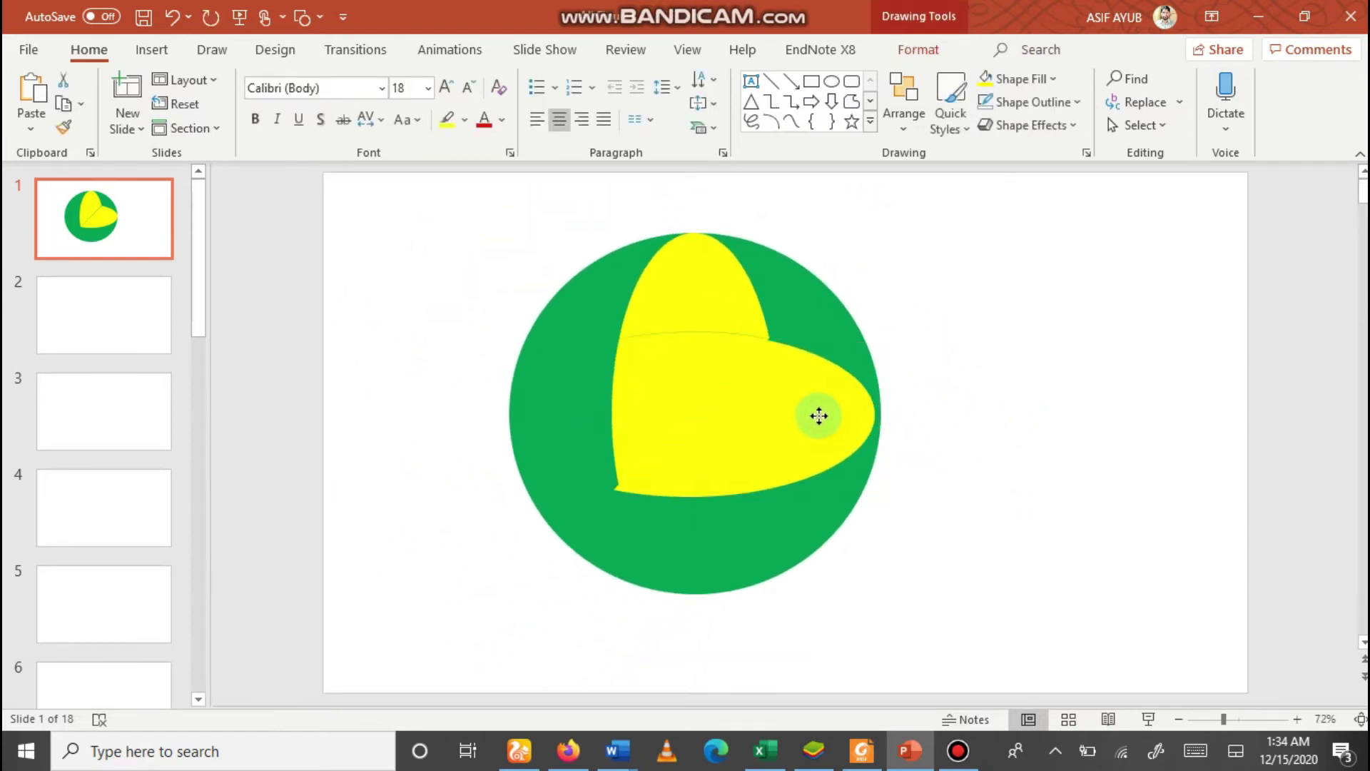
{"action": "key", "text": "ctrl+y"}
{"action": "left_click", "coordinate": [825, 417]}
{"action": "scroll", "coordinate": [824, 418], "scroll_direction": "up", "scroll_amount": 5, "text": "ctrl"}
{"action": "scroll", "coordinate": [822, 418], "scroll_direction": "up", "scroll_amount": 3, "text": "ctrl"}
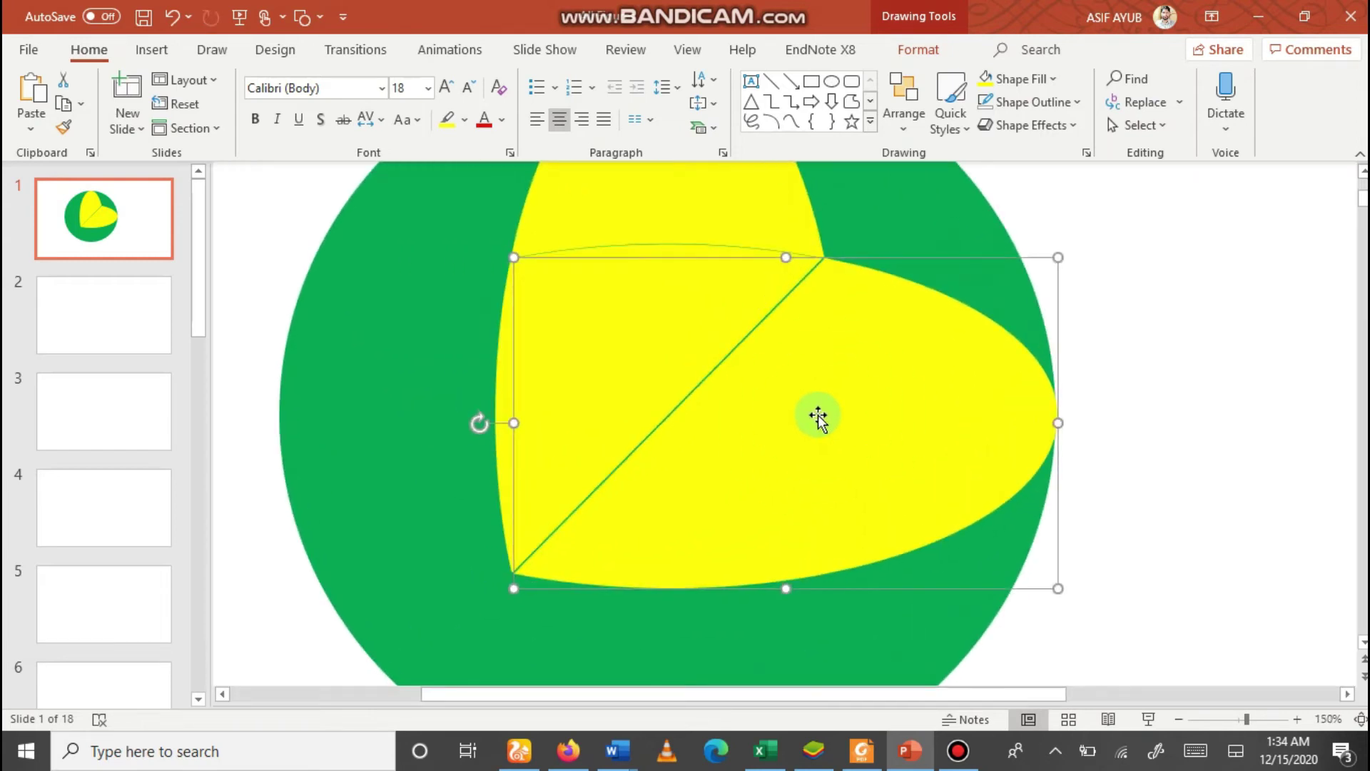
{"action": "key", "text": "ctrl+z"}
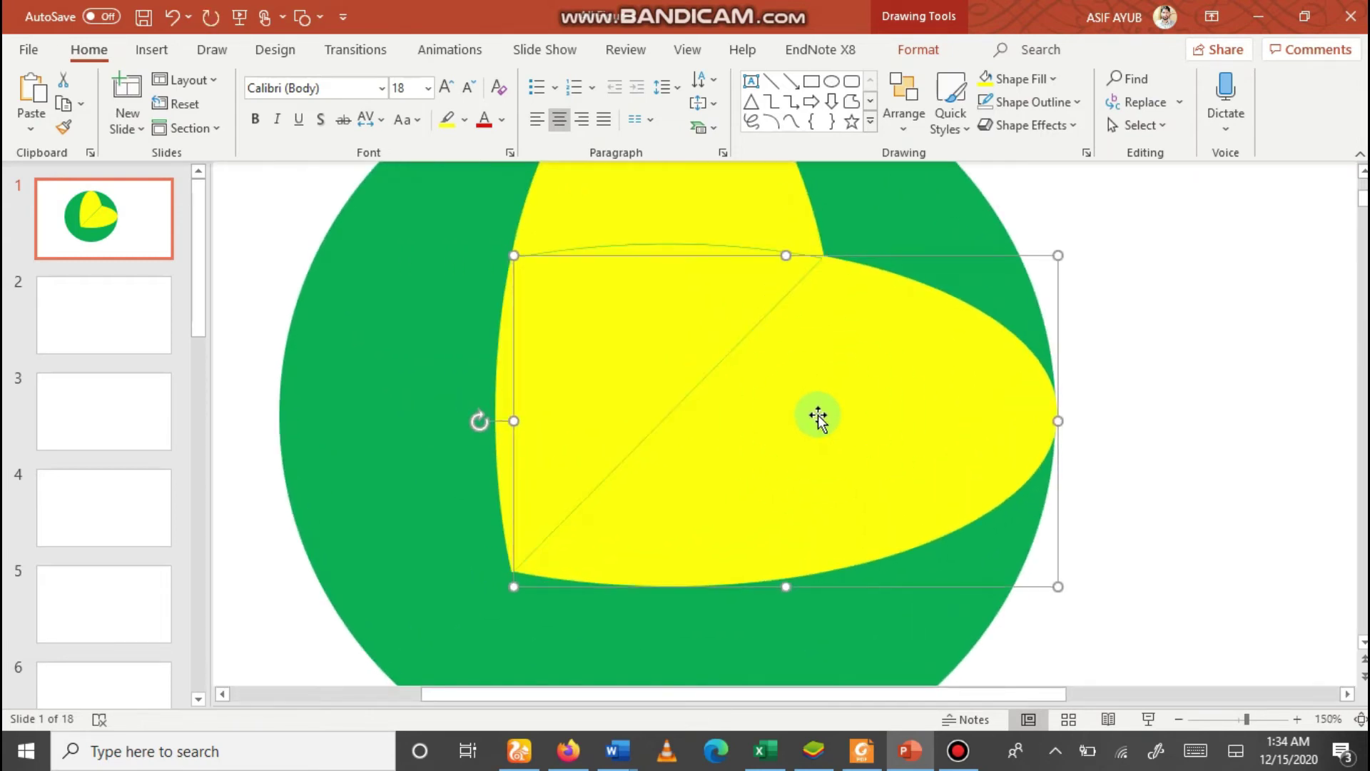
{"action": "key", "text": "ctrl+z"}
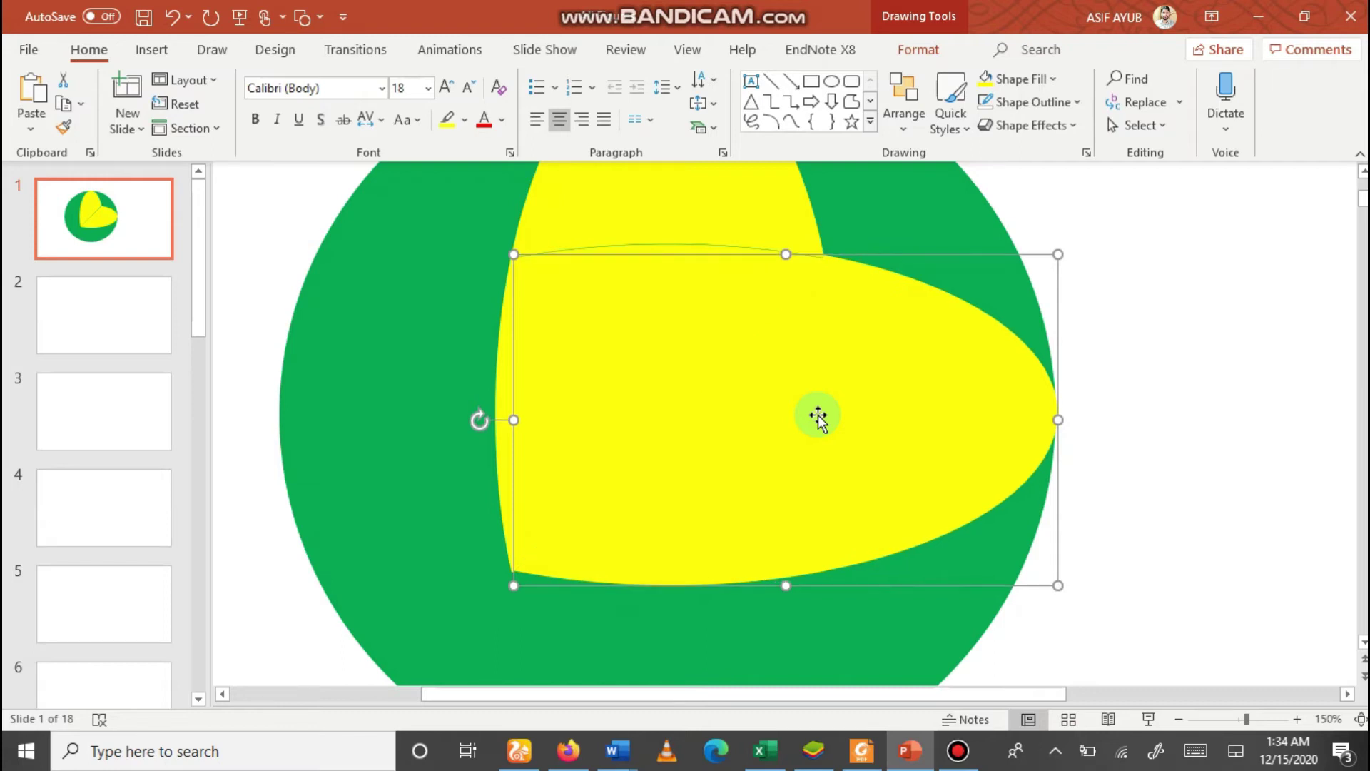
- Marquee-select the whole sphere and drag a copy of it to the right
{"action": "left_click", "coordinate": [1306, 480]}
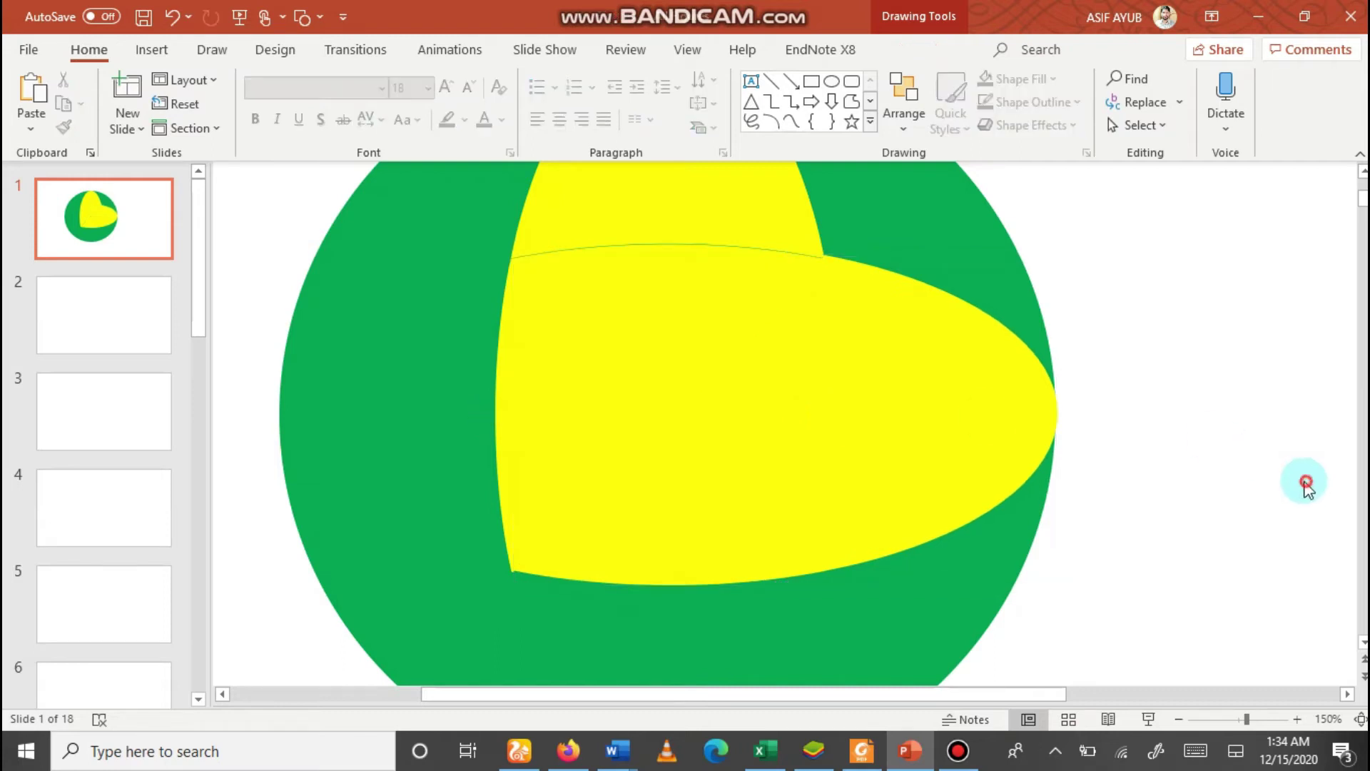
{"action": "scroll", "coordinate": [979, 468], "scroll_direction": "down", "scroll_amount": 5, "text": "ctrl"}
{"action": "left_click_drag", "start_coordinate": [422, 214], "coordinate": [928, 653]}
{"action": "left_click_drag", "start_coordinate": [722, 543], "coordinate": [1099, 562], "text": "ctrl"}
{"action": "left_click_drag", "start_coordinate": [781, 544], "coordinate": [670, 543]}
{"action": "key", "text": "ctrl+z"}
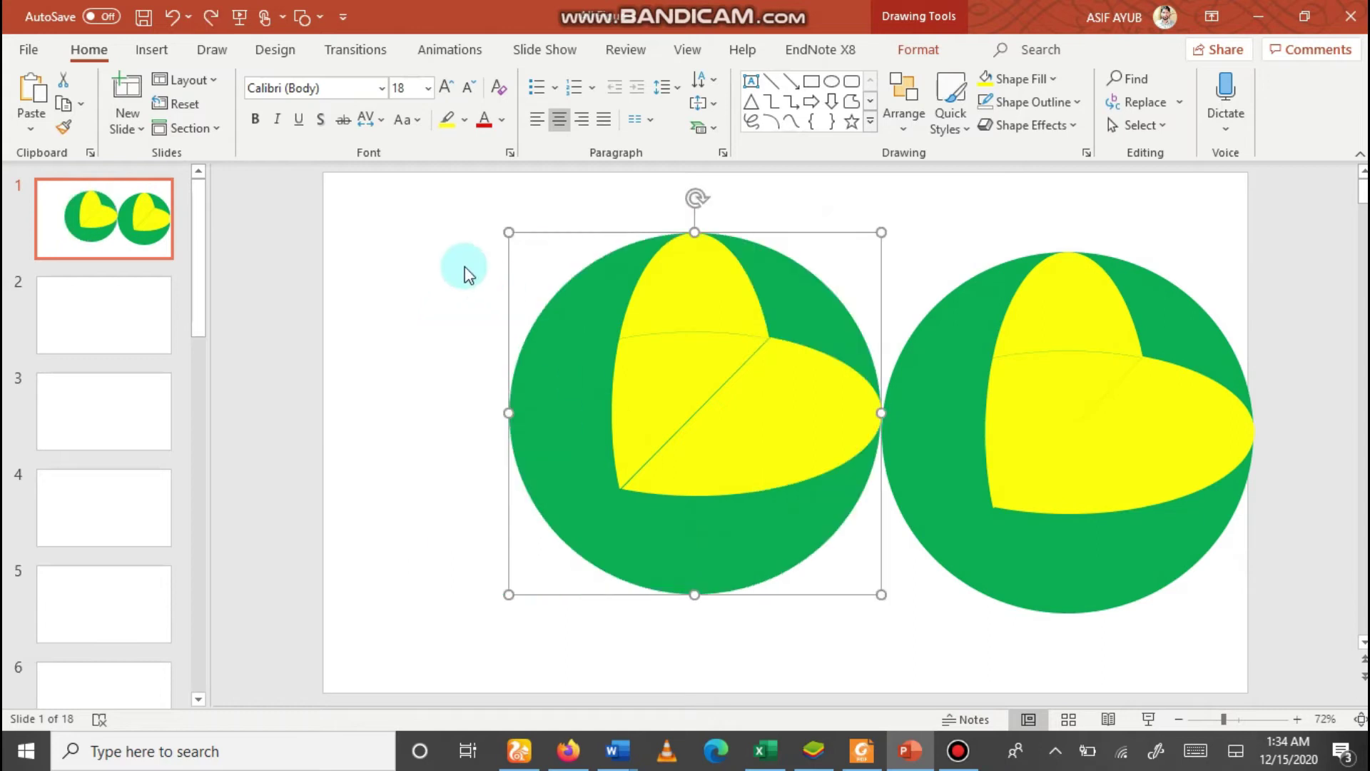
- Reselect the left sphere's pieces and shift that sphere further left
{"action": "left_click", "coordinate": [467, 273]}
{"action": "left_click_drag", "start_coordinate": [438, 192], "coordinate": [882, 630]}
{"action": "left_click", "coordinate": [800, 440]}
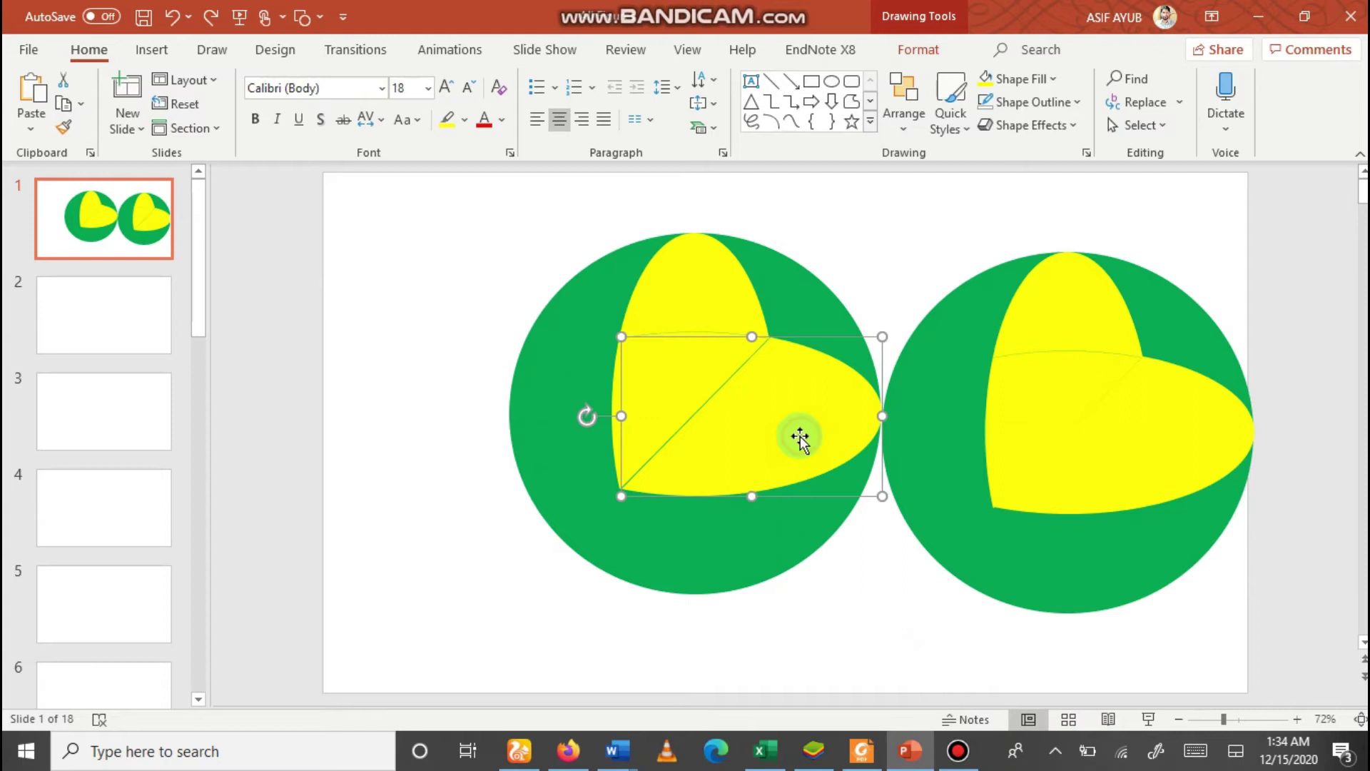
{"action": "left_click", "coordinate": [649, 306], "text": "shift"}
{"action": "left_click_drag", "start_coordinate": [772, 537], "coordinate": [635, 538]}
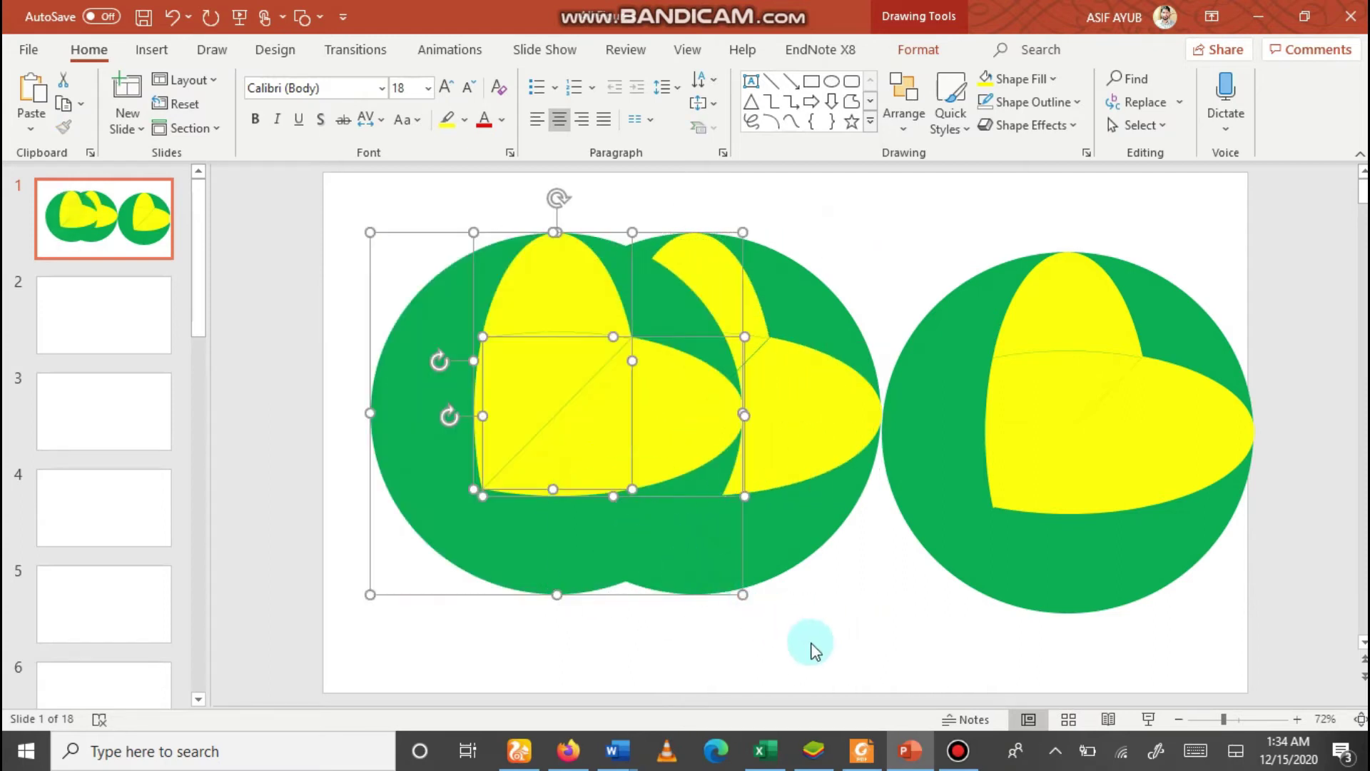
{"action": "left_click", "coordinate": [810, 642]}
{"action": "key", "text": "ctrl+z"}
{"action": "left_click_drag", "start_coordinate": [744, 554], "coordinate": [608, 540]}
{"action": "left_click", "coordinate": [747, 614]}
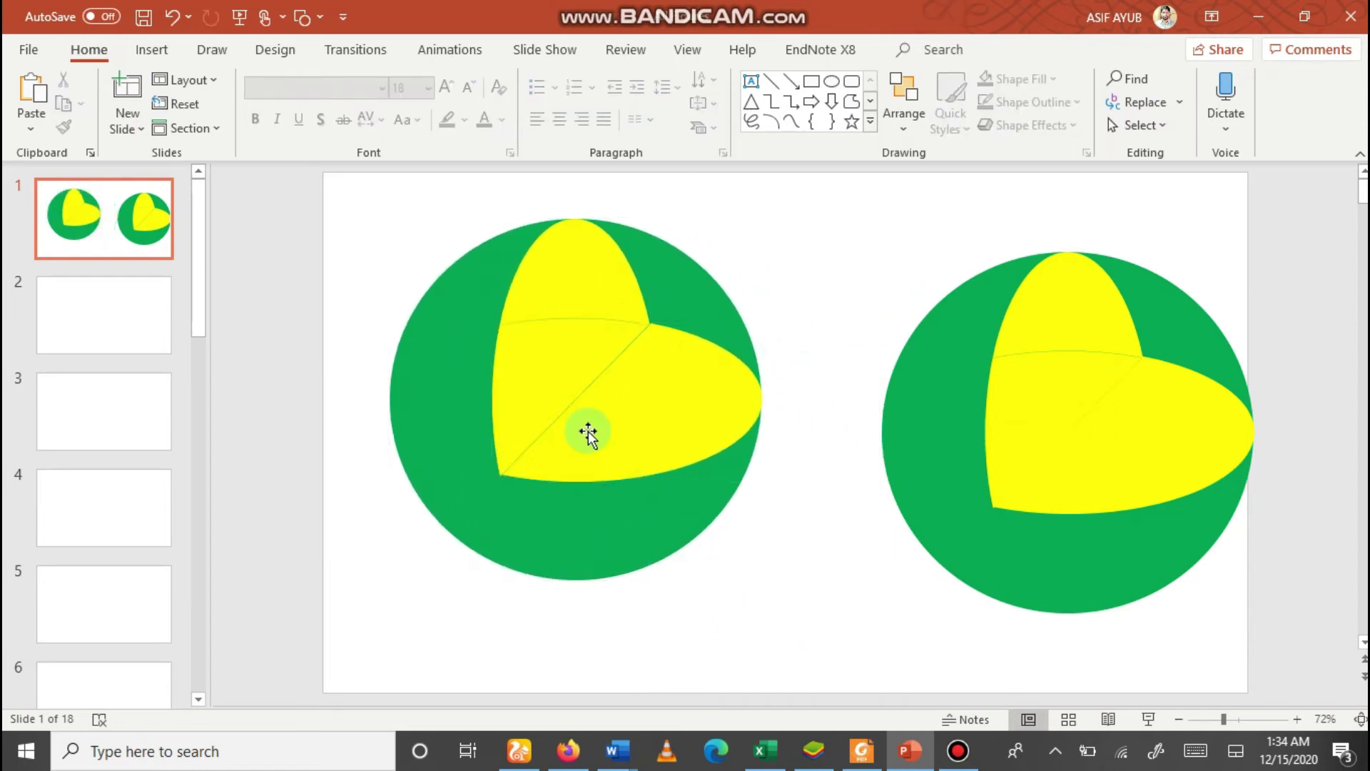
- Select the left sphere's two yellow pieces and its circle, and fill them Light Green
{"action": "left_click", "coordinate": [536, 329]}
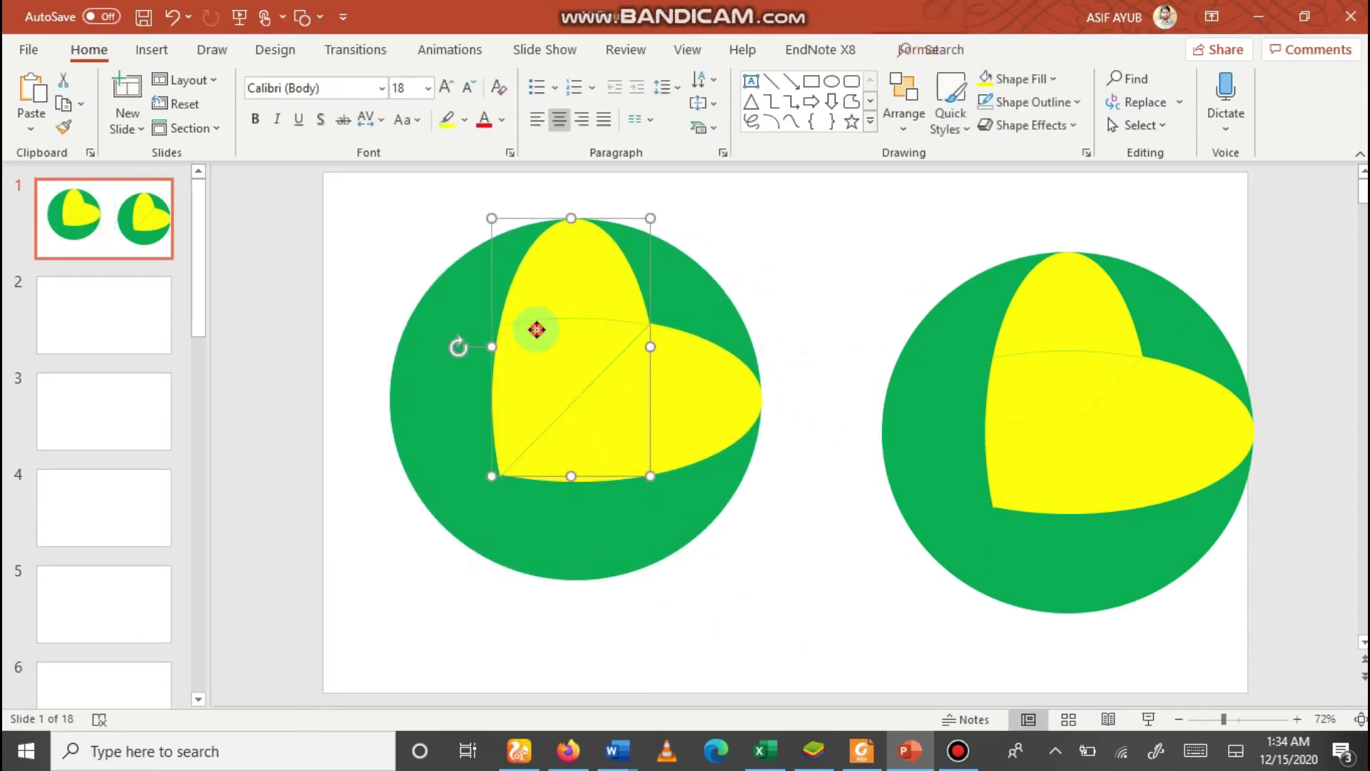
{"action": "left_click", "coordinate": [678, 405]}
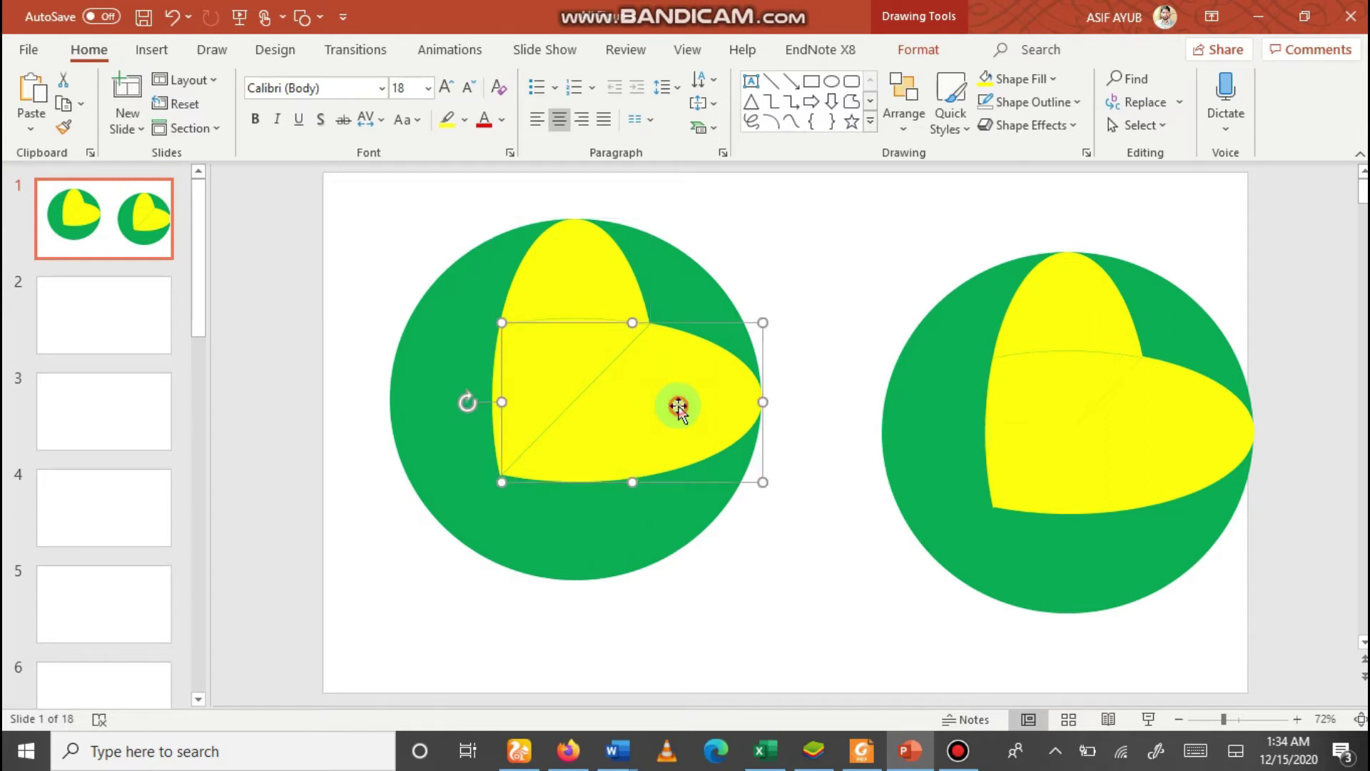
{"action": "left_click", "coordinate": [560, 278], "text": "shift"}
{"action": "left_click", "coordinate": [443, 439], "text": "shift"}
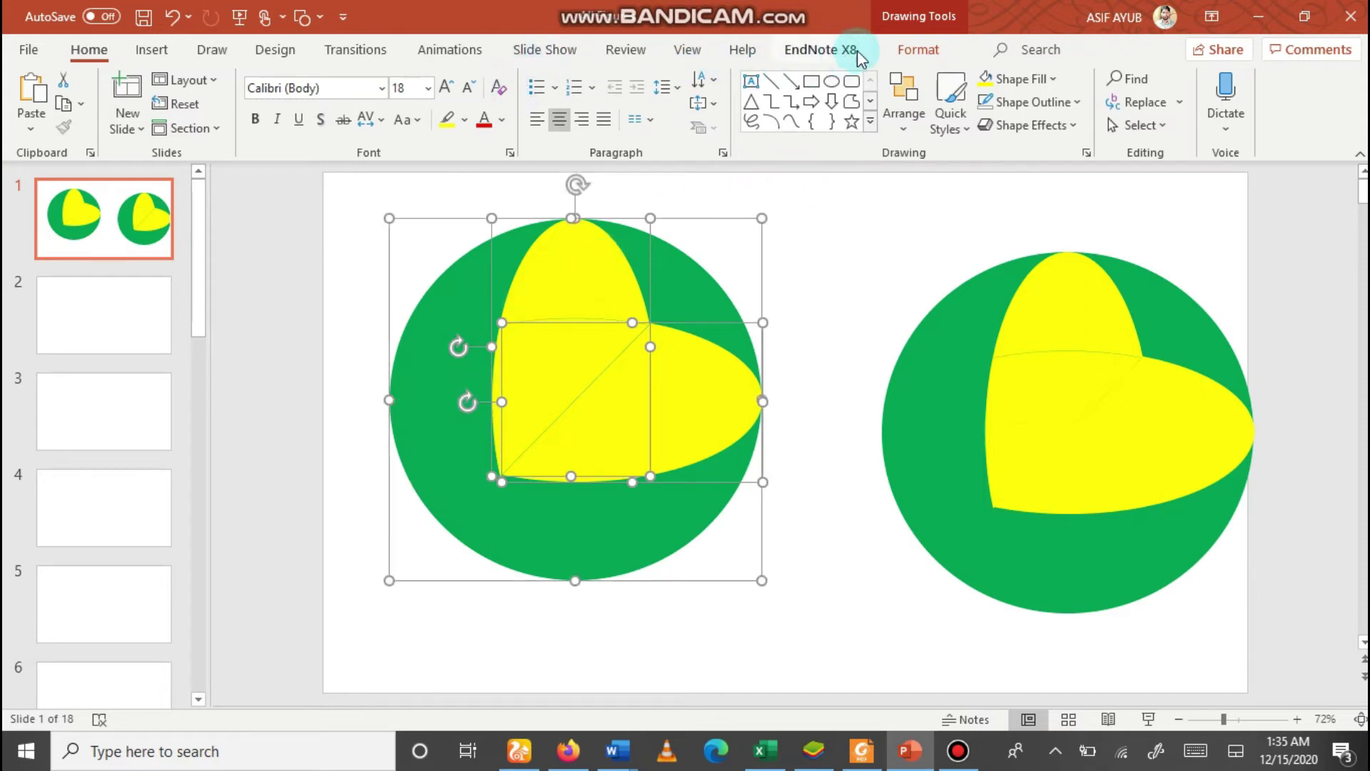
{"action": "left_click", "coordinate": [918, 49]}
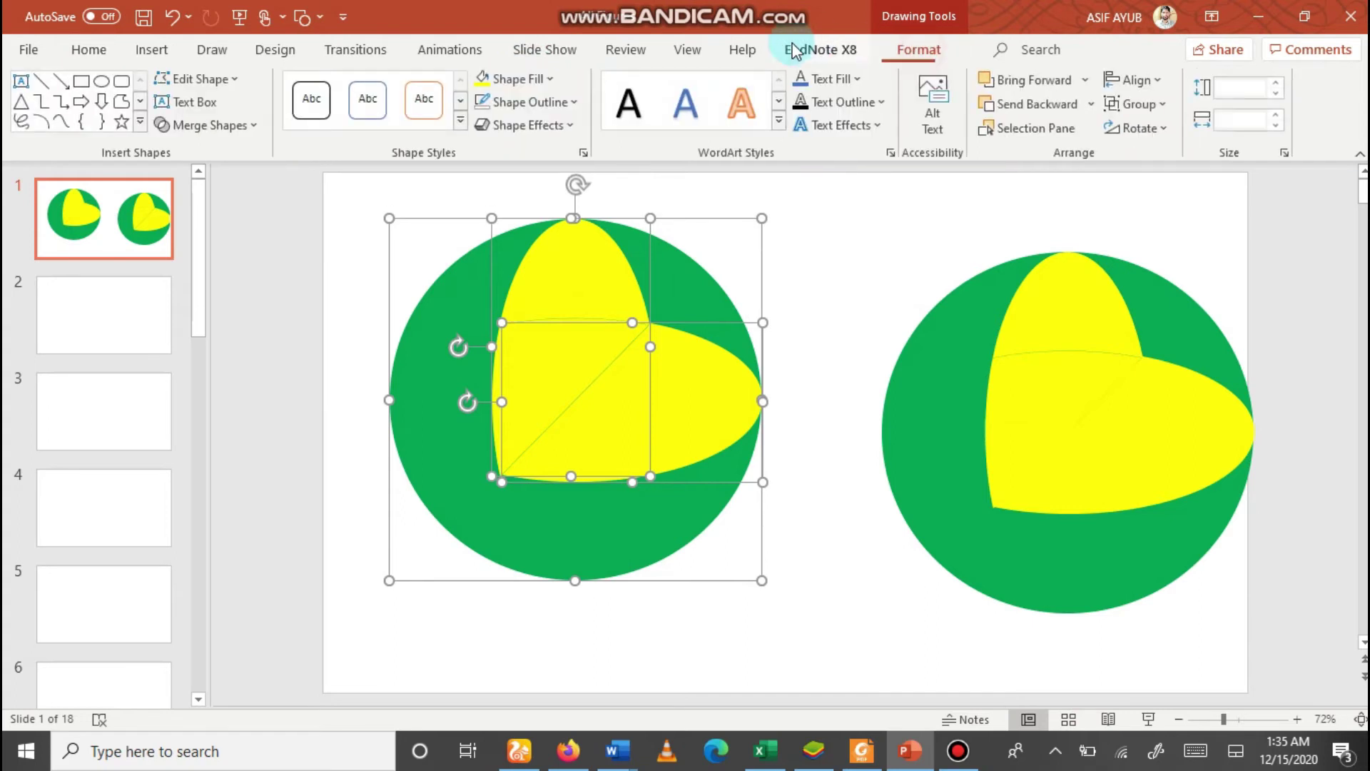
{"action": "left_click", "coordinate": [554, 79]}
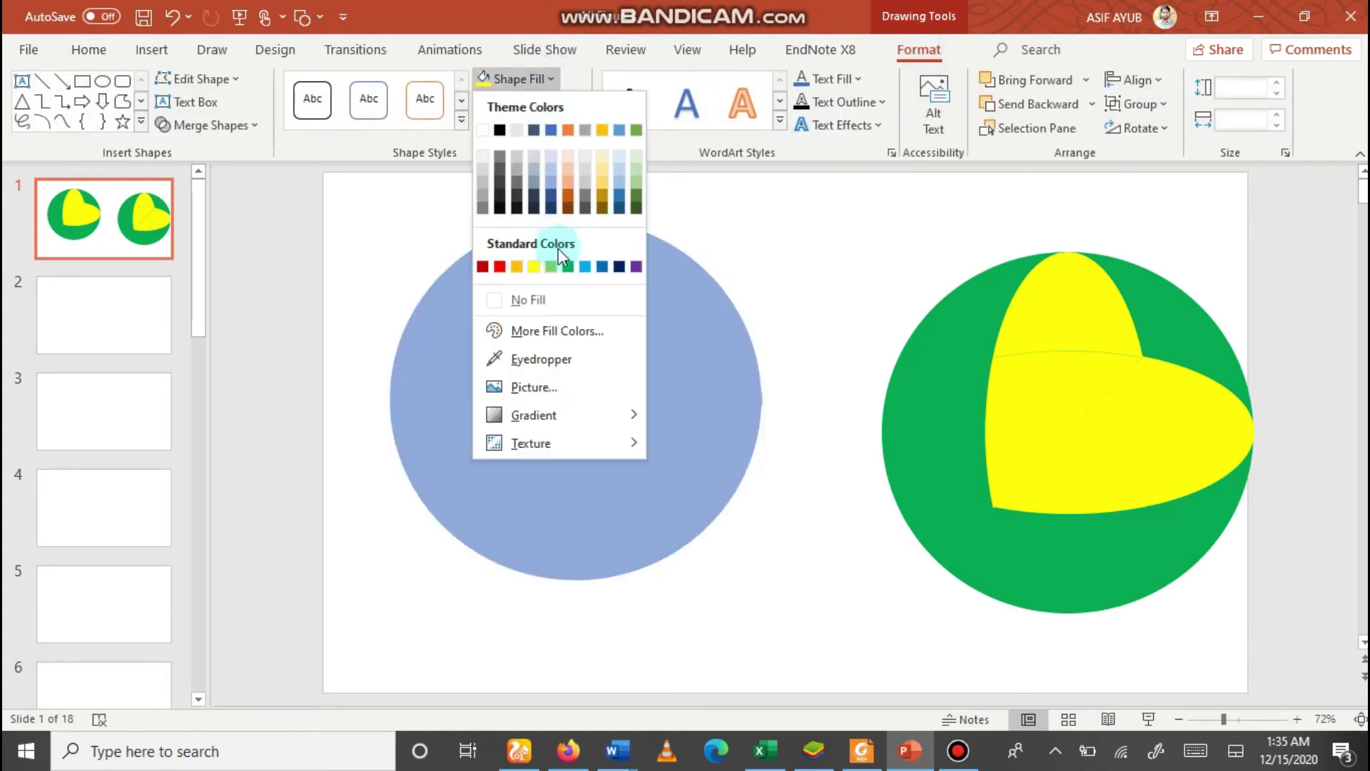
{"action": "left_click", "coordinate": [550, 267]}
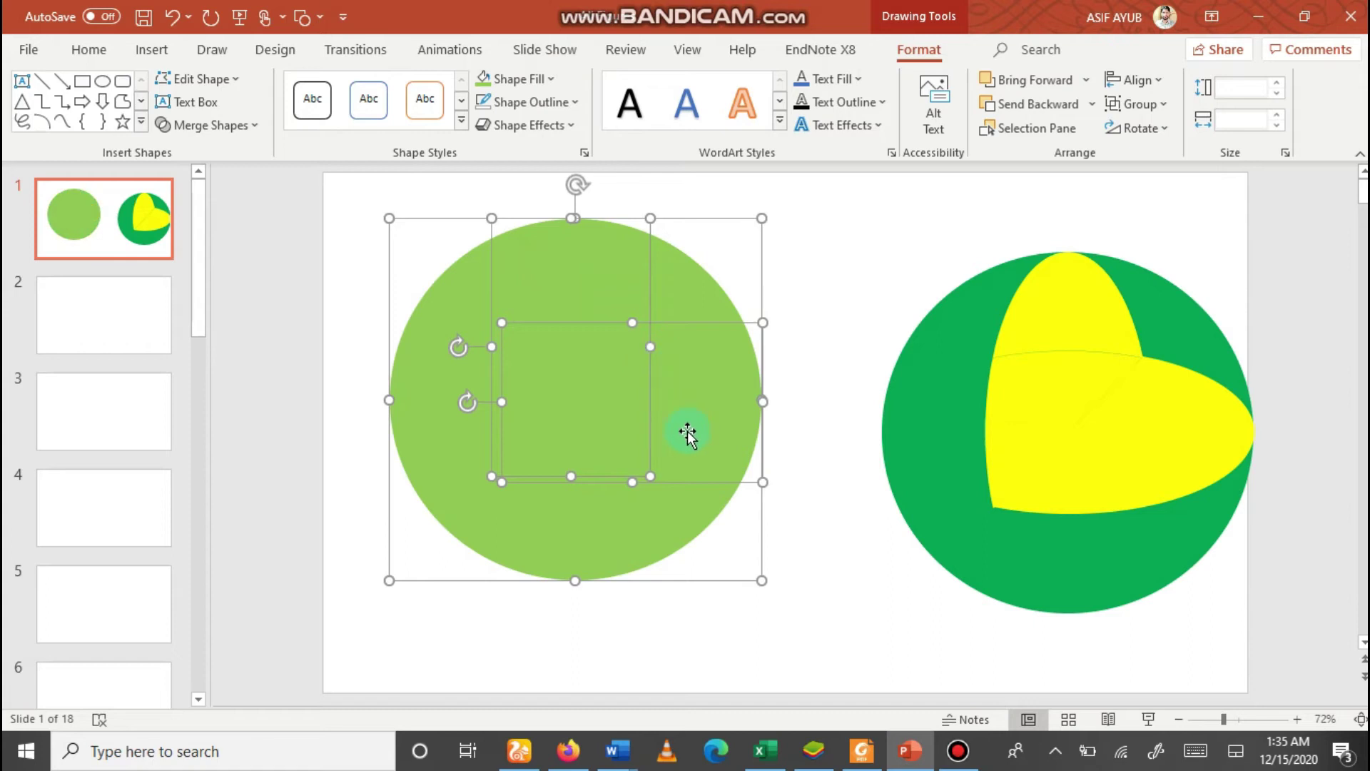
{"action": "left_click", "coordinate": [254, 126]}
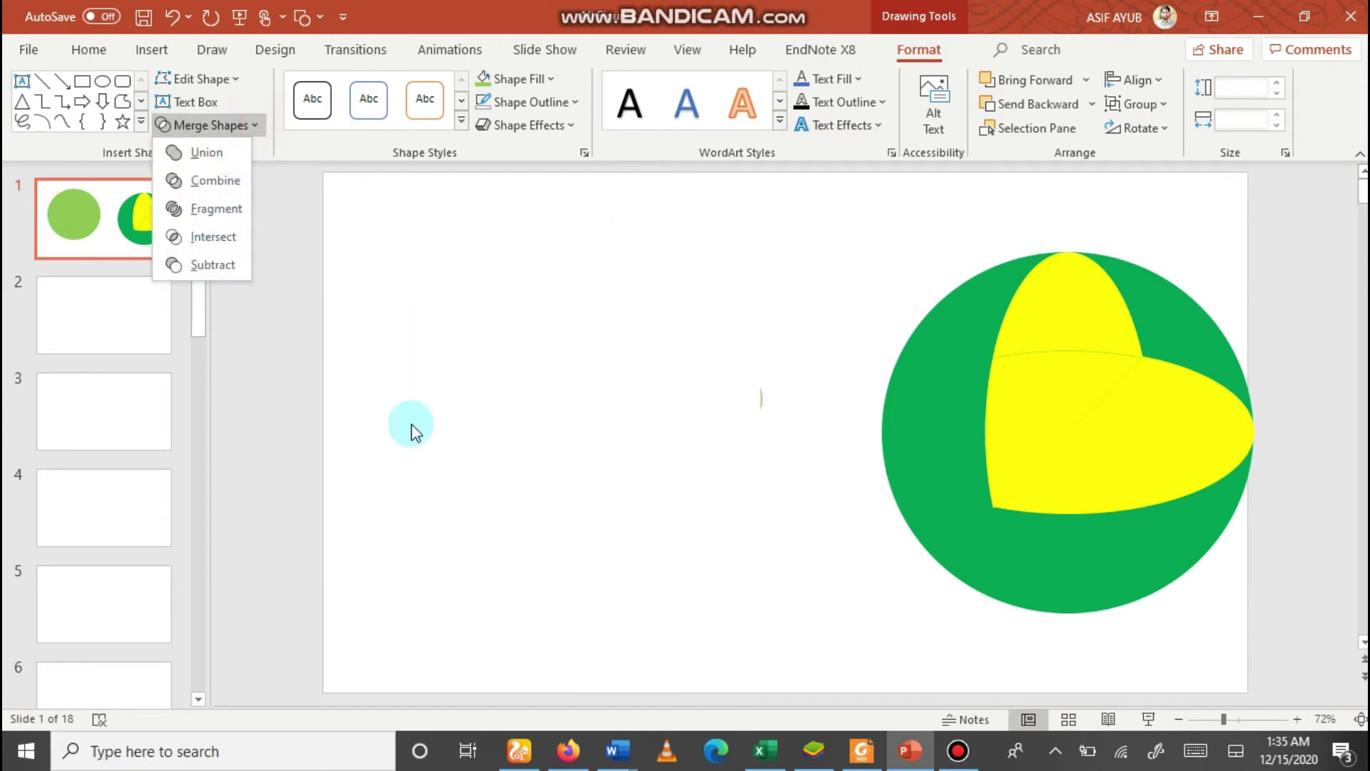
- Select the inner pieces and circle in the wrong order, then clear the selection
{"action": "left_click", "coordinate": [646, 421]}
{"action": "left_click", "coordinate": [815, 525]}
{"action": "left_click", "coordinate": [606, 352]}
{"action": "left_click", "coordinate": [675, 389], "text": "ctrl"}
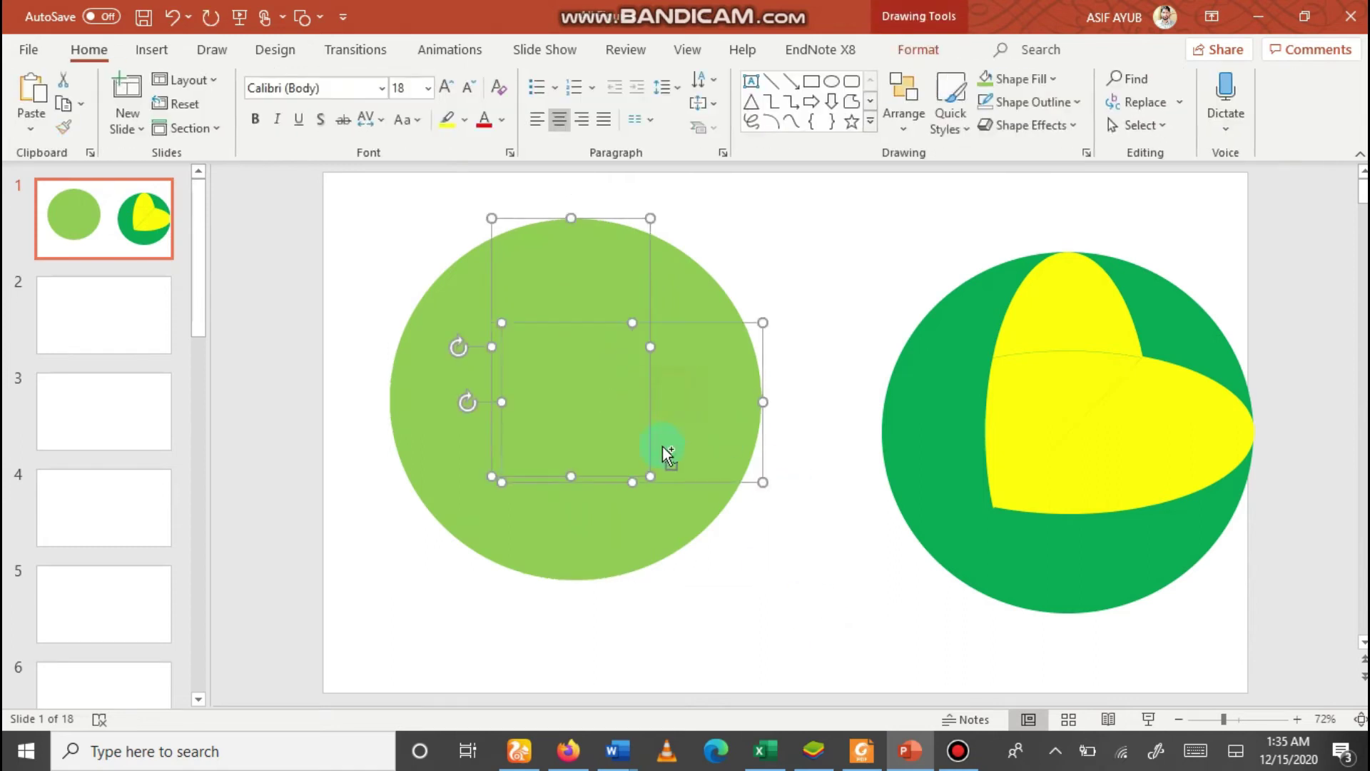
{"action": "left_click", "coordinate": [657, 508], "text": "ctrl"}
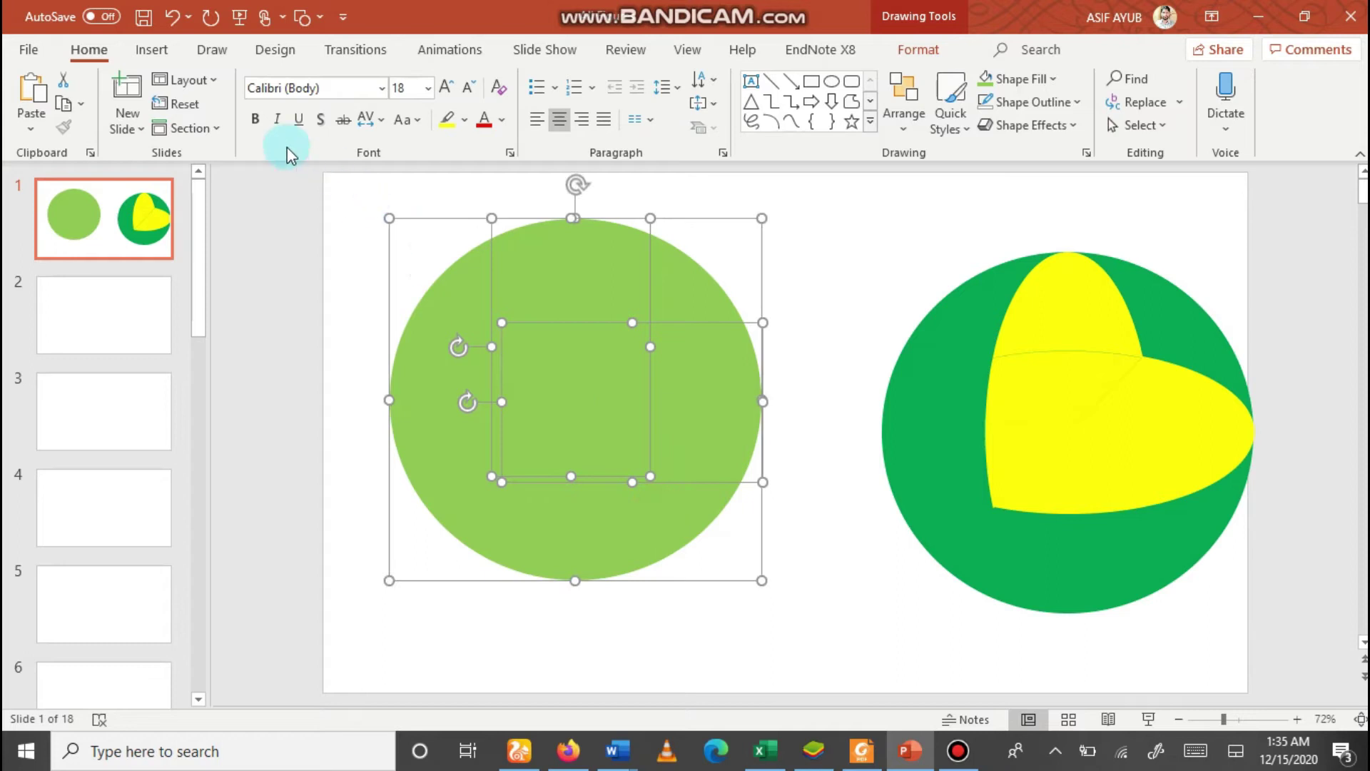
{"action": "left_click", "coordinate": [209, 128]}
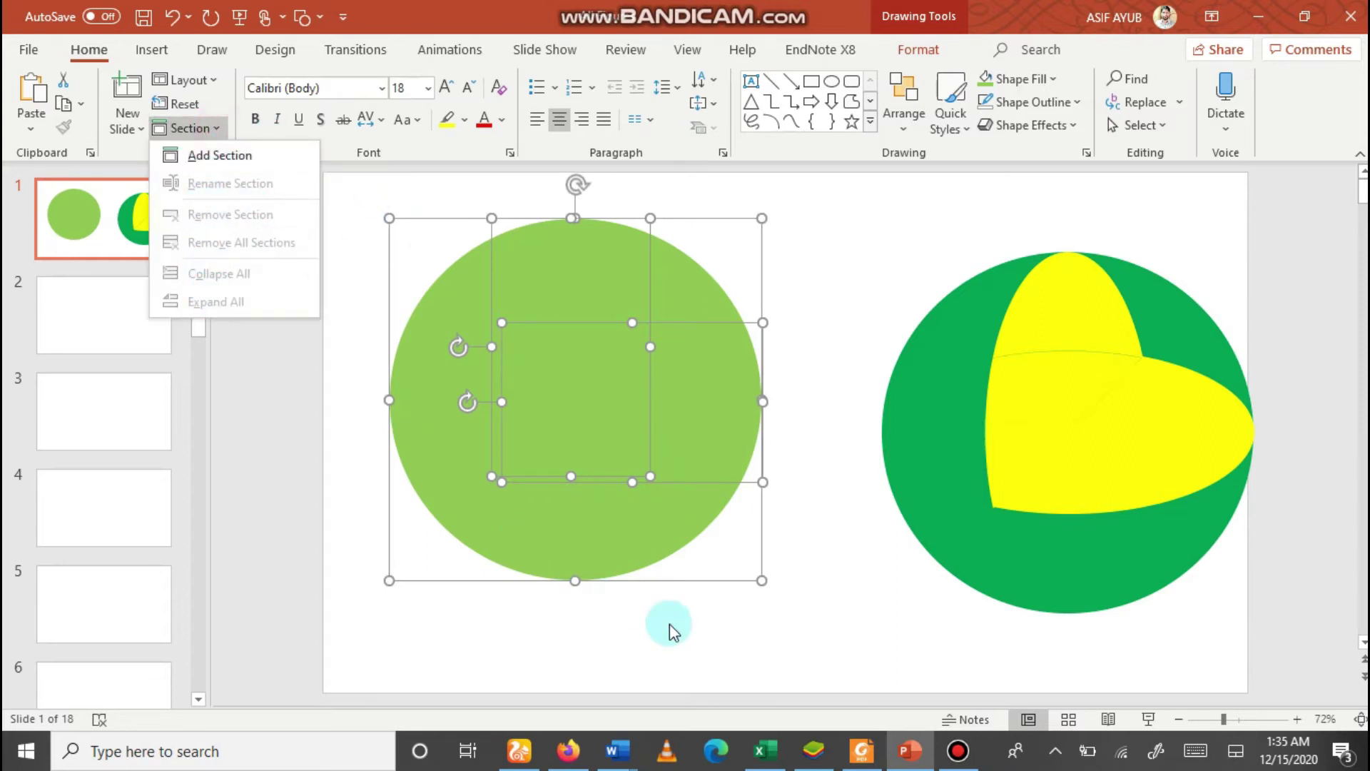
{"action": "left_click", "coordinate": [816, 689]}
{"action": "left_click", "coordinate": [830, 611]}
- Select the left circle first, then both inner pieces, and Subtract them to hollow it
{"action": "left_click", "coordinate": [598, 532]}
{"action": "left_click", "coordinate": [585, 301], "text": "ctrl"}
{"action": "left_click", "coordinate": [663, 383], "text": "ctrl"}
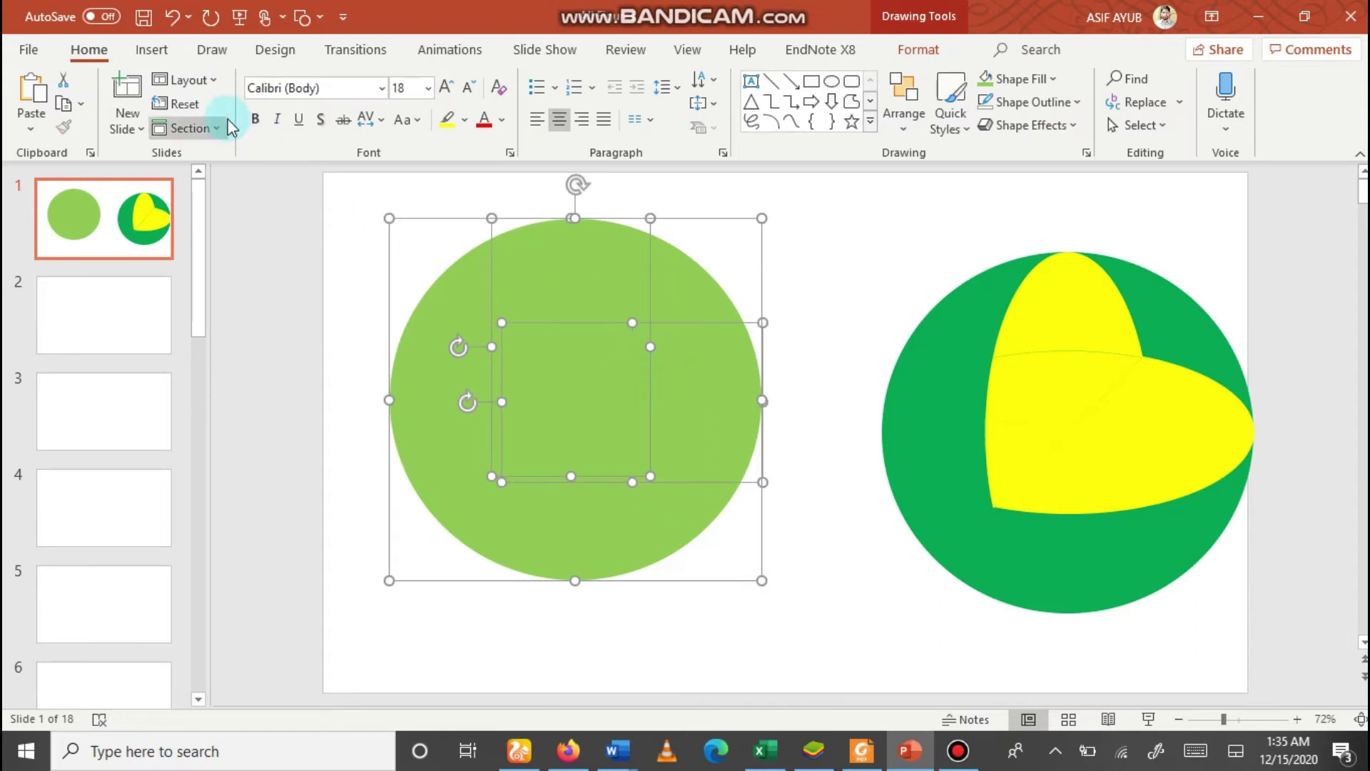
{"action": "left_click", "coordinate": [919, 49]}
{"action": "left_click", "coordinate": [254, 126]}
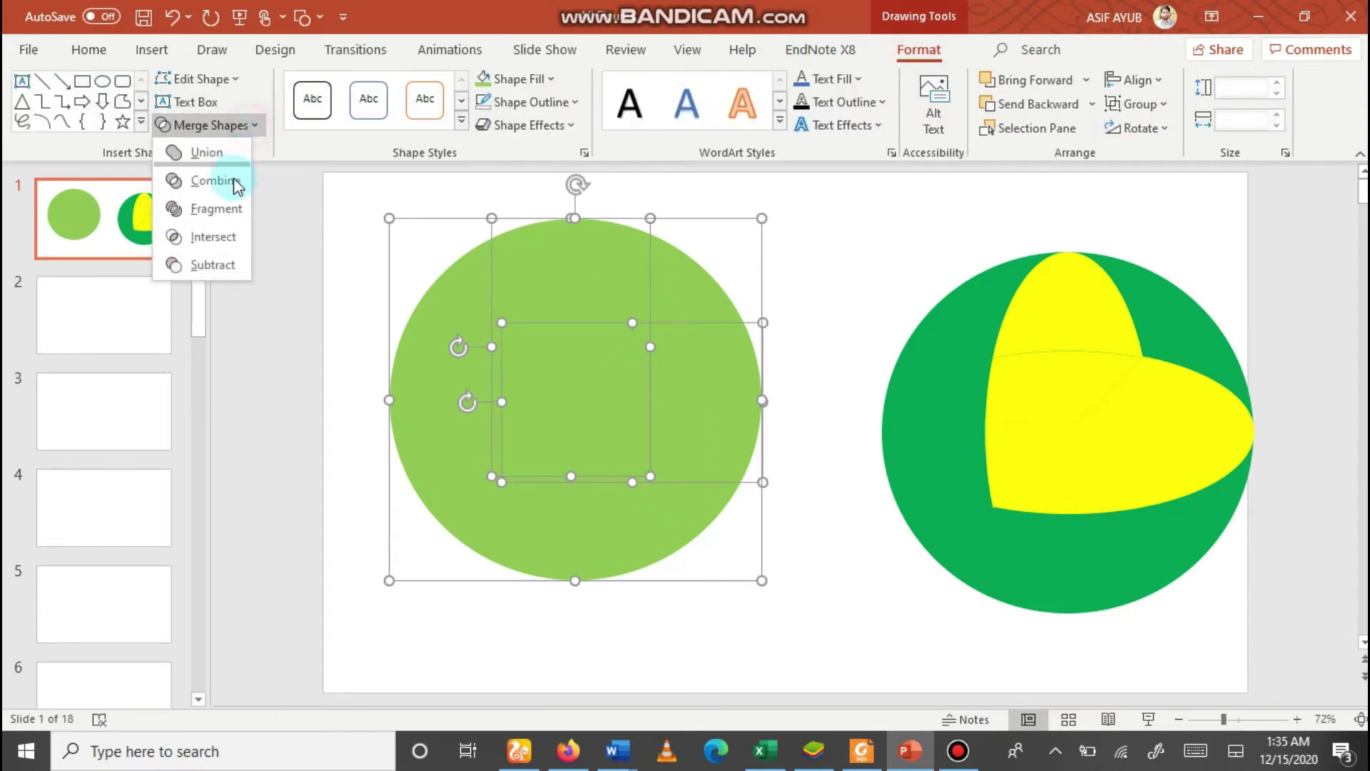
{"action": "left_click", "coordinate": [215, 265]}
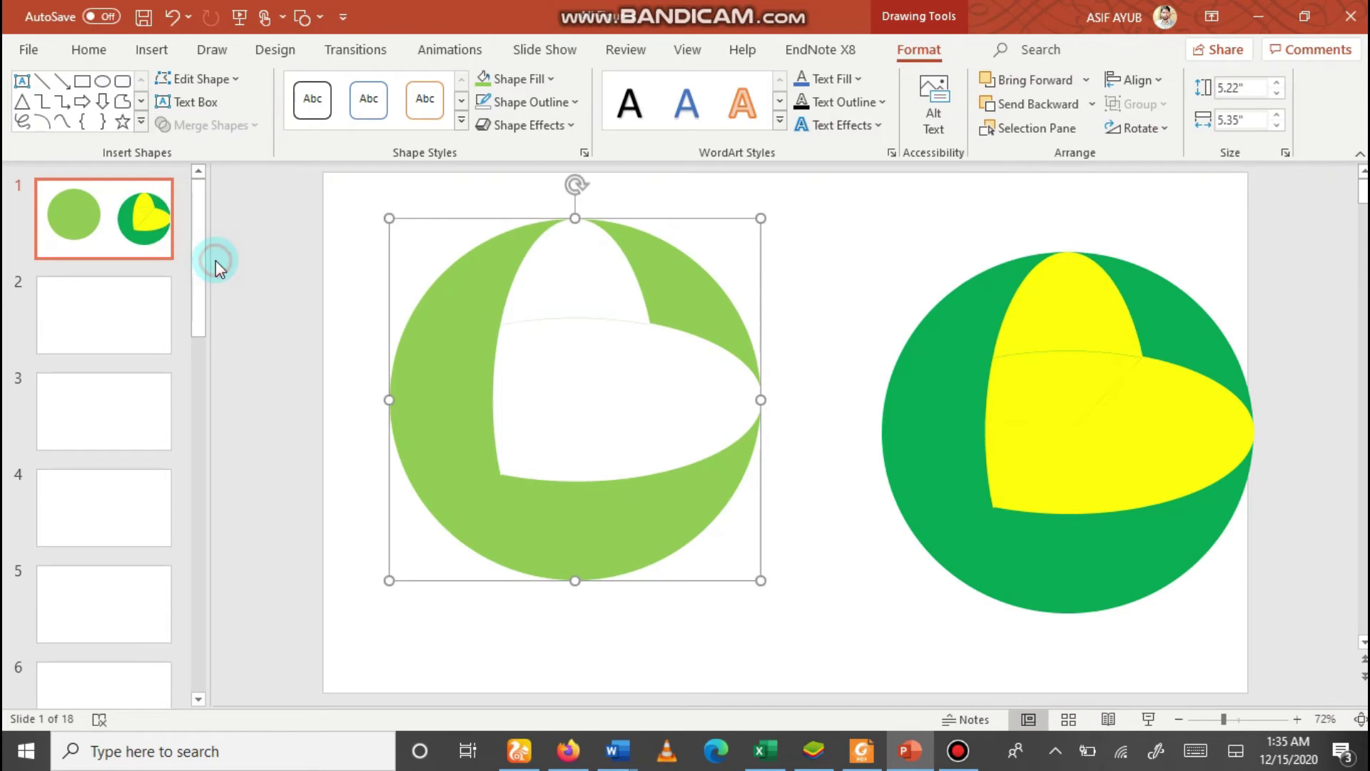
{"action": "left_click", "coordinate": [847, 592]}
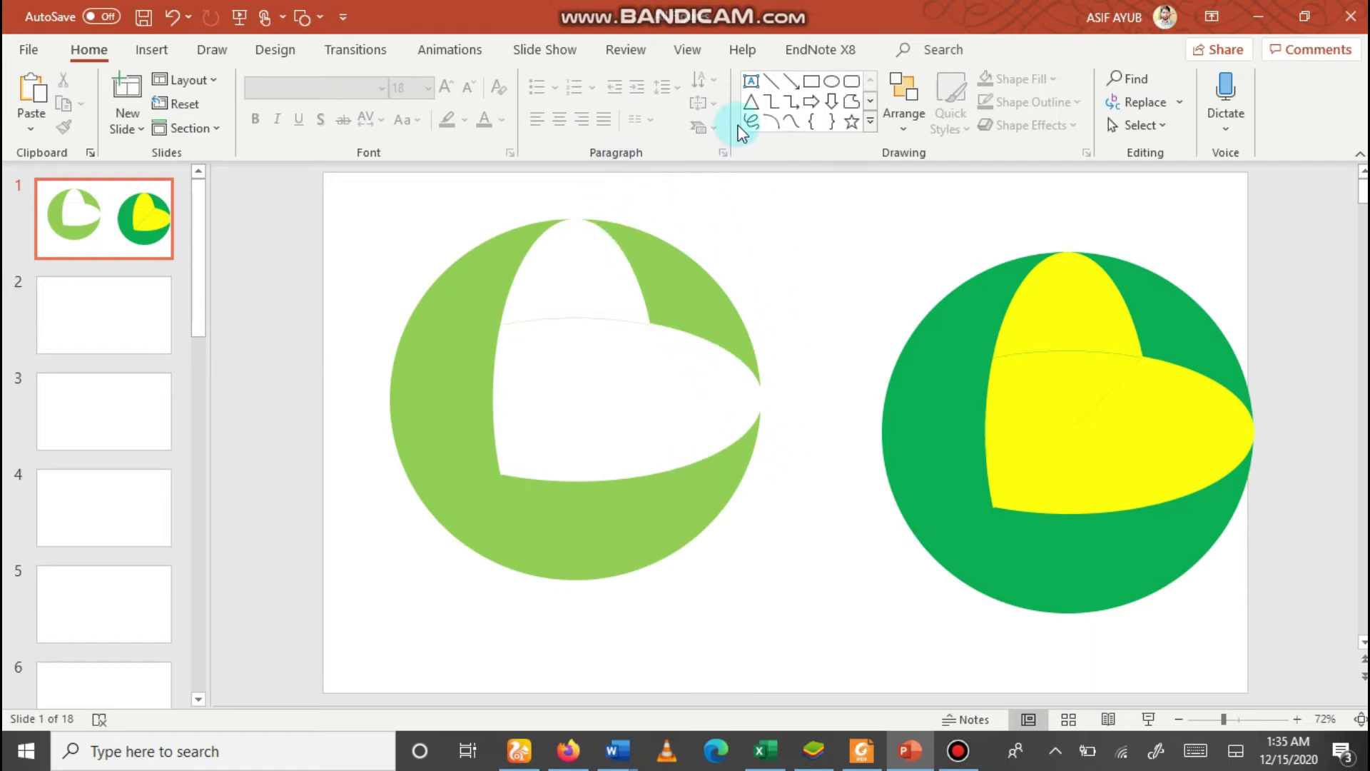
- Draw a square over the top-right edge of the left green shape
{"action": "left_click", "coordinate": [812, 84]}
{"action": "mouse_move", "coordinate": [575, 193]}
{"action": "left_mouse_down"}
{"action": "mouse_move", "coordinate": [669, 298]}
{"action": "mouse_move", "coordinate": [811, 401]}
{"action": "left_mouse_up"}
{"action": "left_click", "coordinate": [531, 350]}
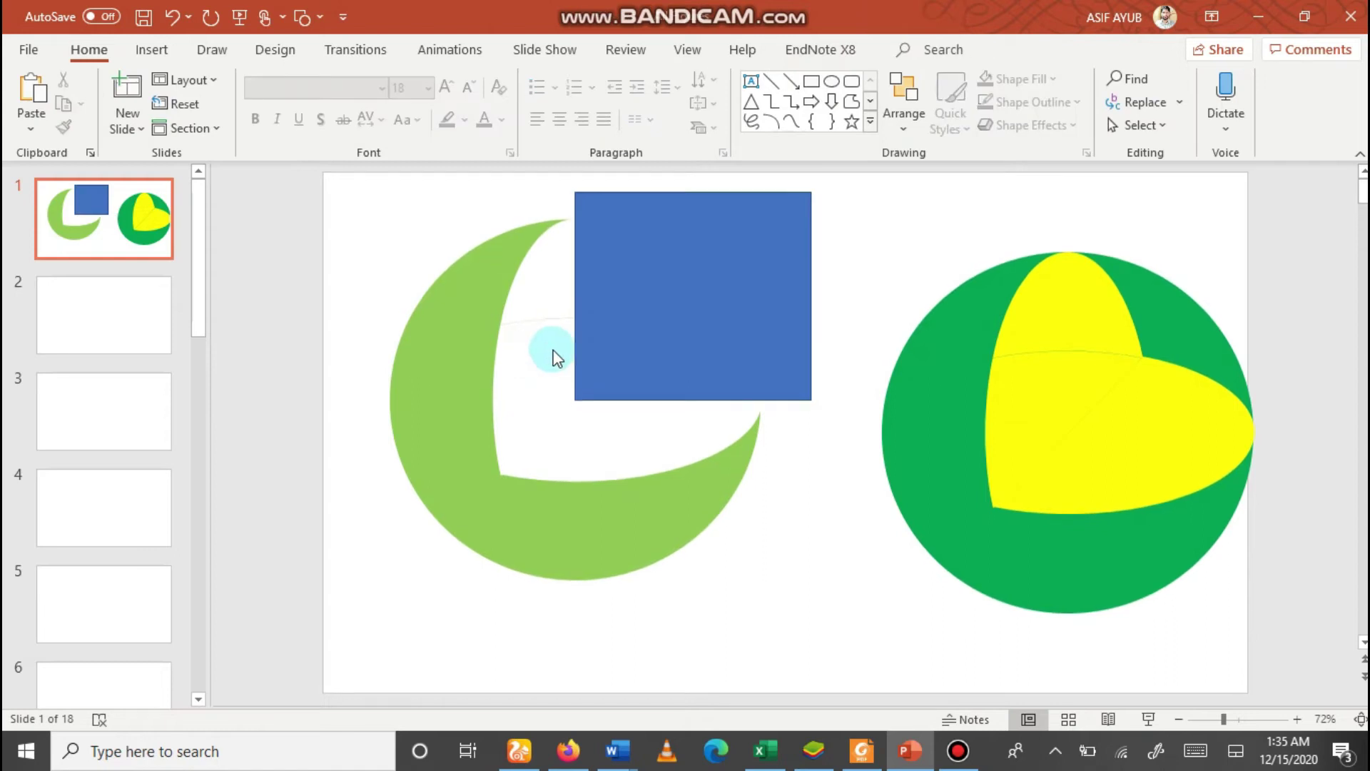
{"action": "left_click", "coordinate": [631, 334]}
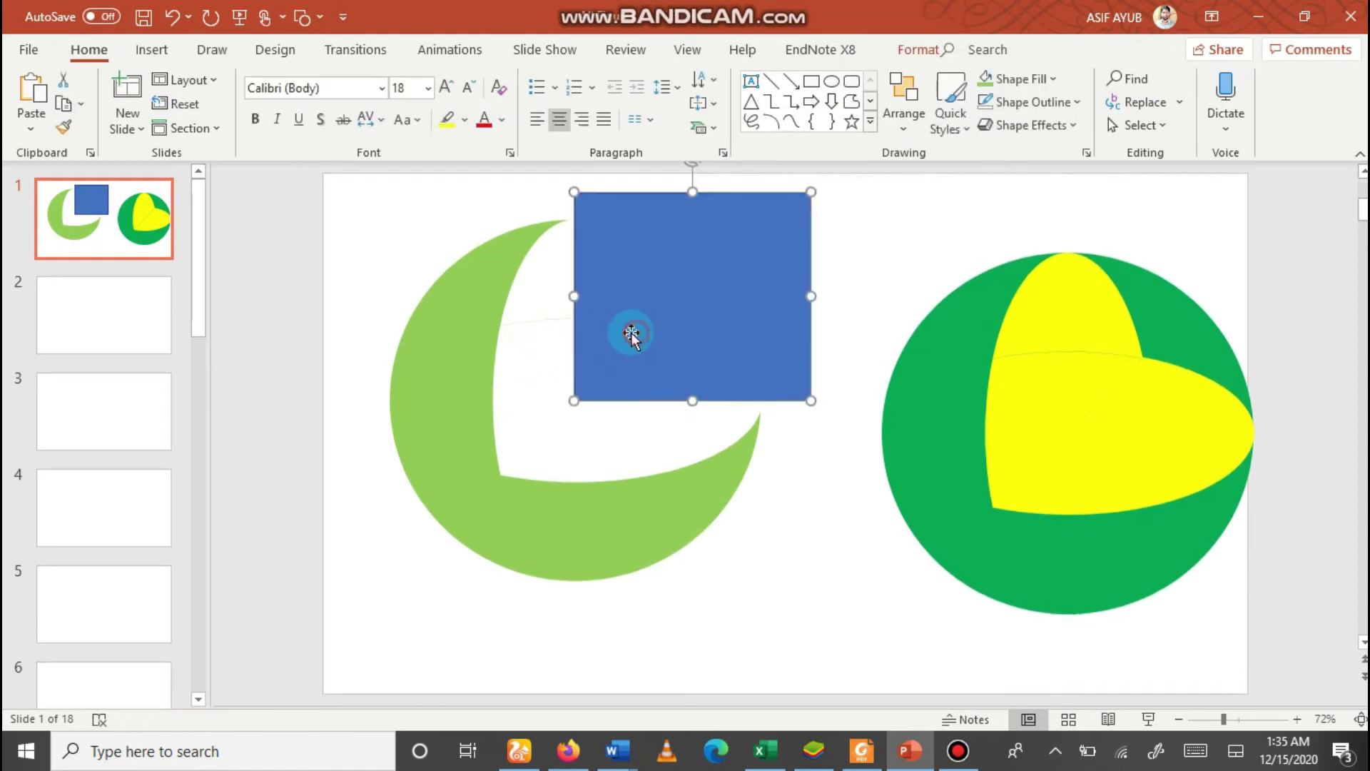
{"action": "left_click", "coordinate": [530, 344]}
- Subtract the square from the green cutaway shape, leaving a crescent
{"action": "left_click", "coordinate": [673, 499]}
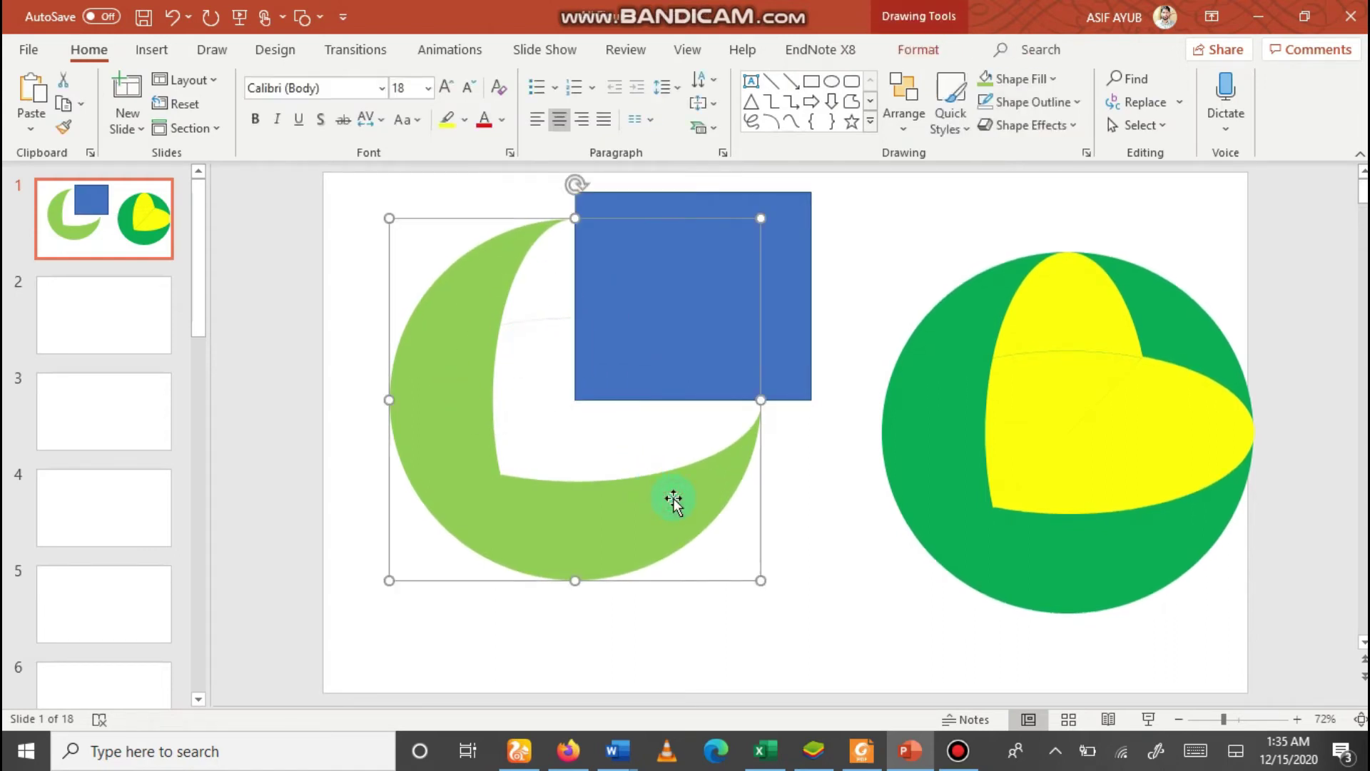
{"action": "left_click", "coordinate": [785, 347], "text": "shift"}
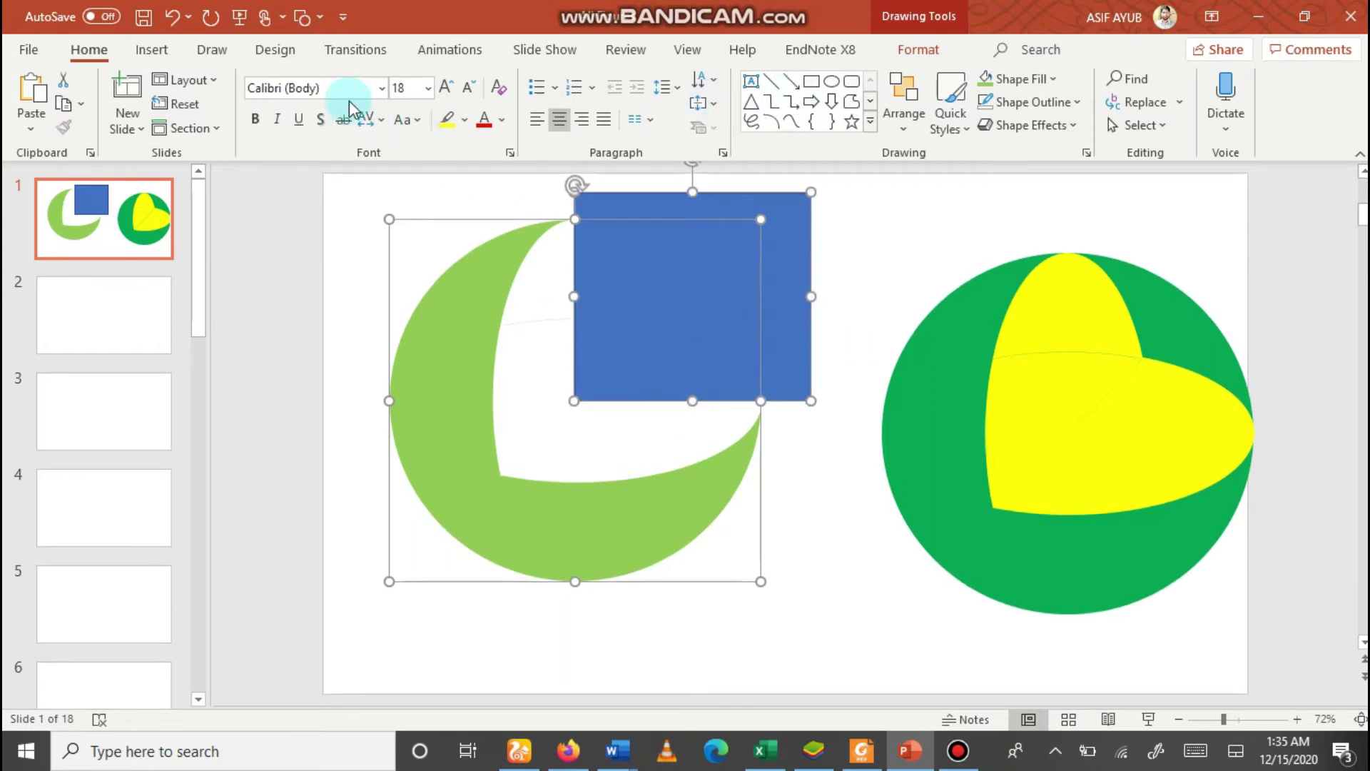
{"action": "left_click", "coordinate": [919, 51]}
{"action": "left_click", "coordinate": [250, 127]}
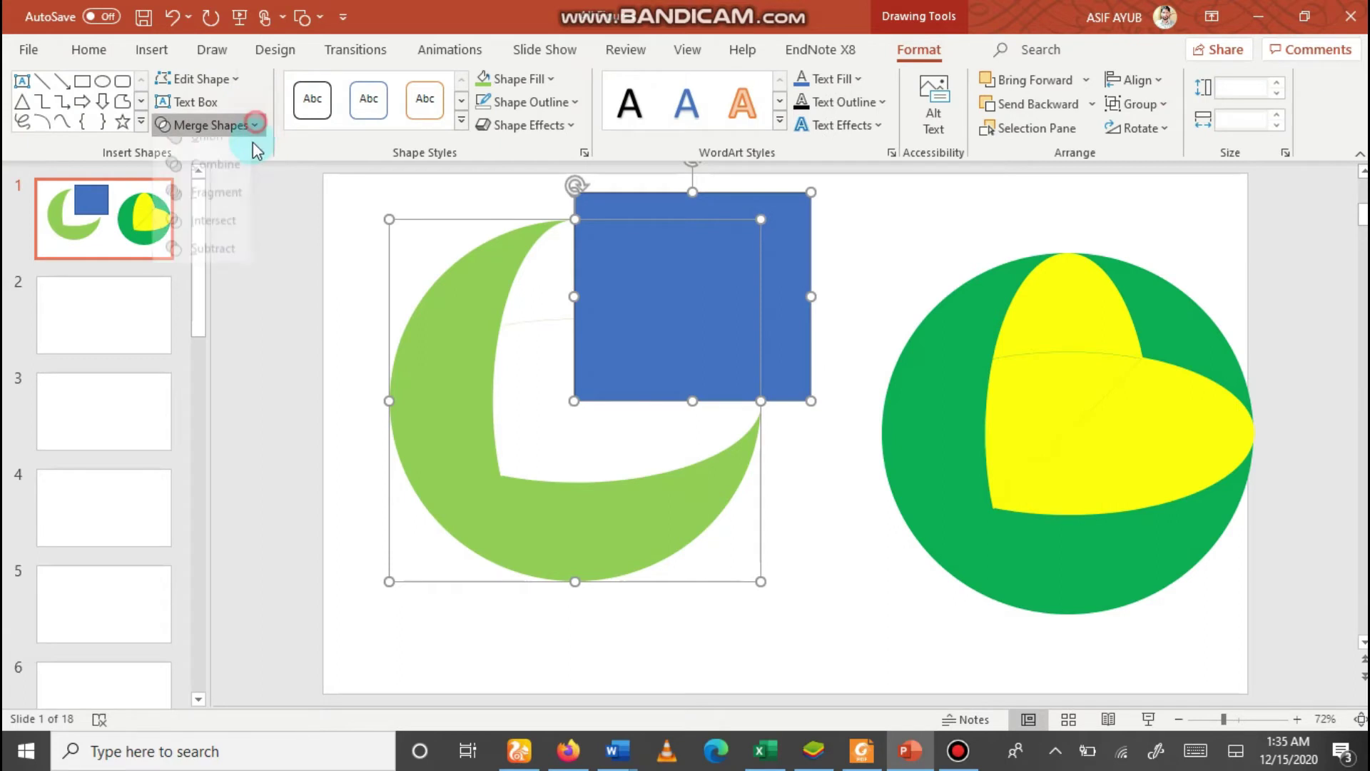
{"action": "left_click", "coordinate": [213, 264]}
{"action": "left_click", "coordinate": [212, 264]}
- Group the right sphere's two yellow pieces, move them into the left crescent, and enlarge slightly
{"action": "left_click", "coordinate": [823, 587]}
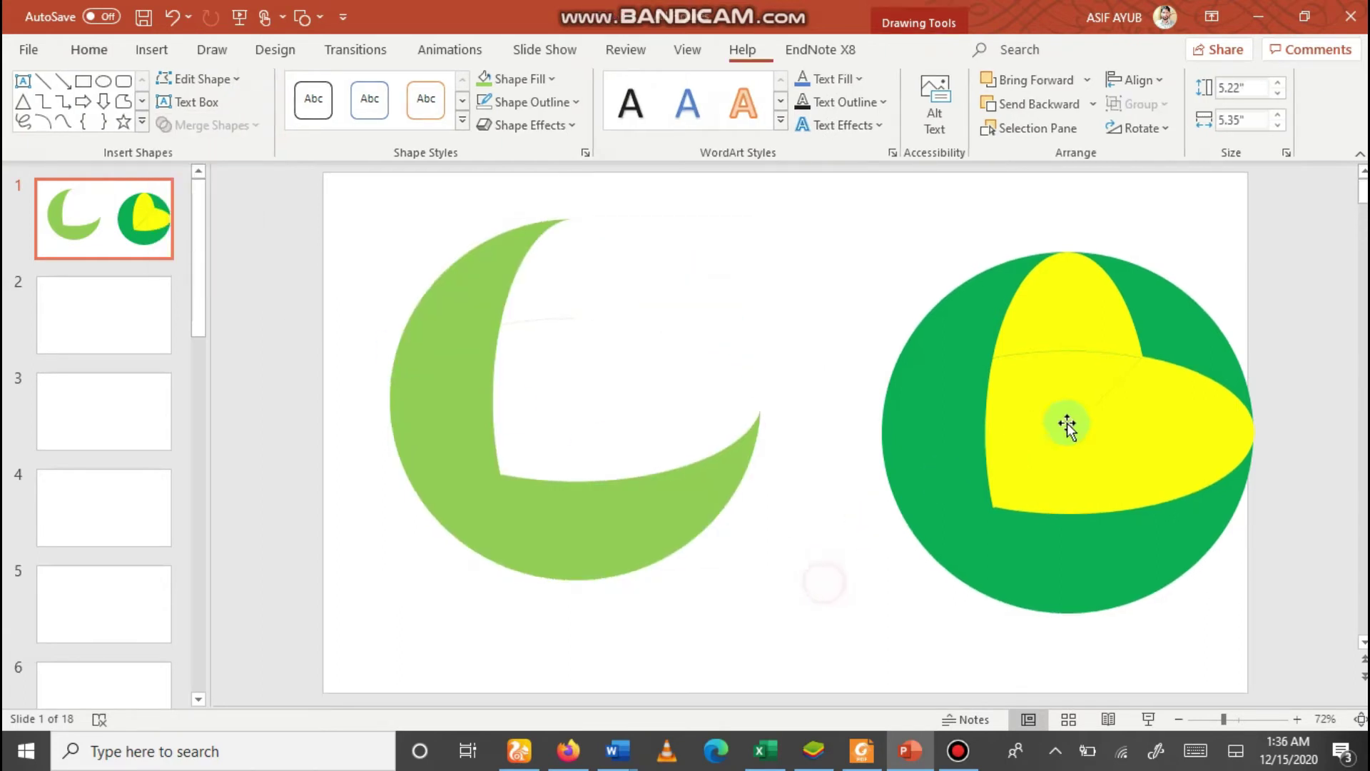
{"action": "left_click", "coordinate": [1143, 404]}
{"action": "left_click", "coordinate": [1067, 326], "text": "shift"}
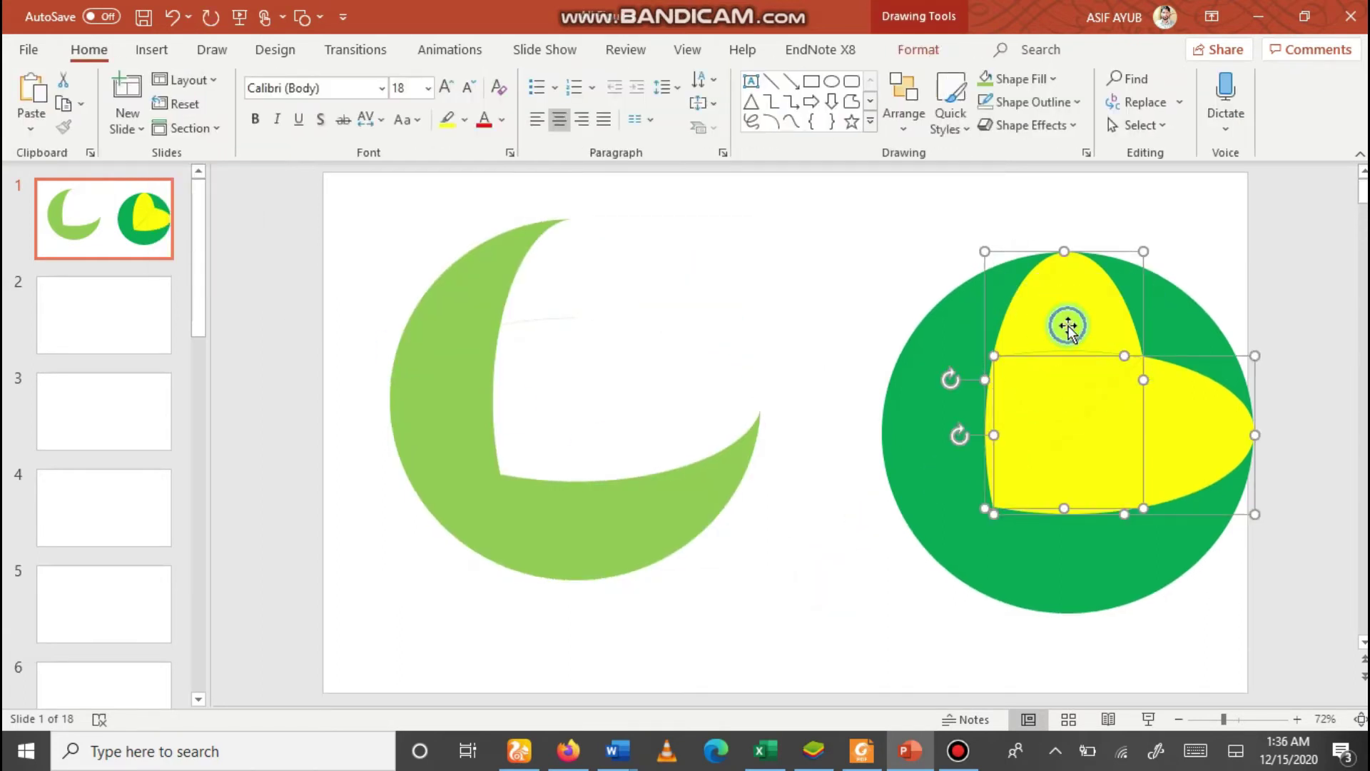
{"action": "right_click", "coordinate": [1067, 326]}
{"action": "left_click", "coordinate": [1134, 464]}
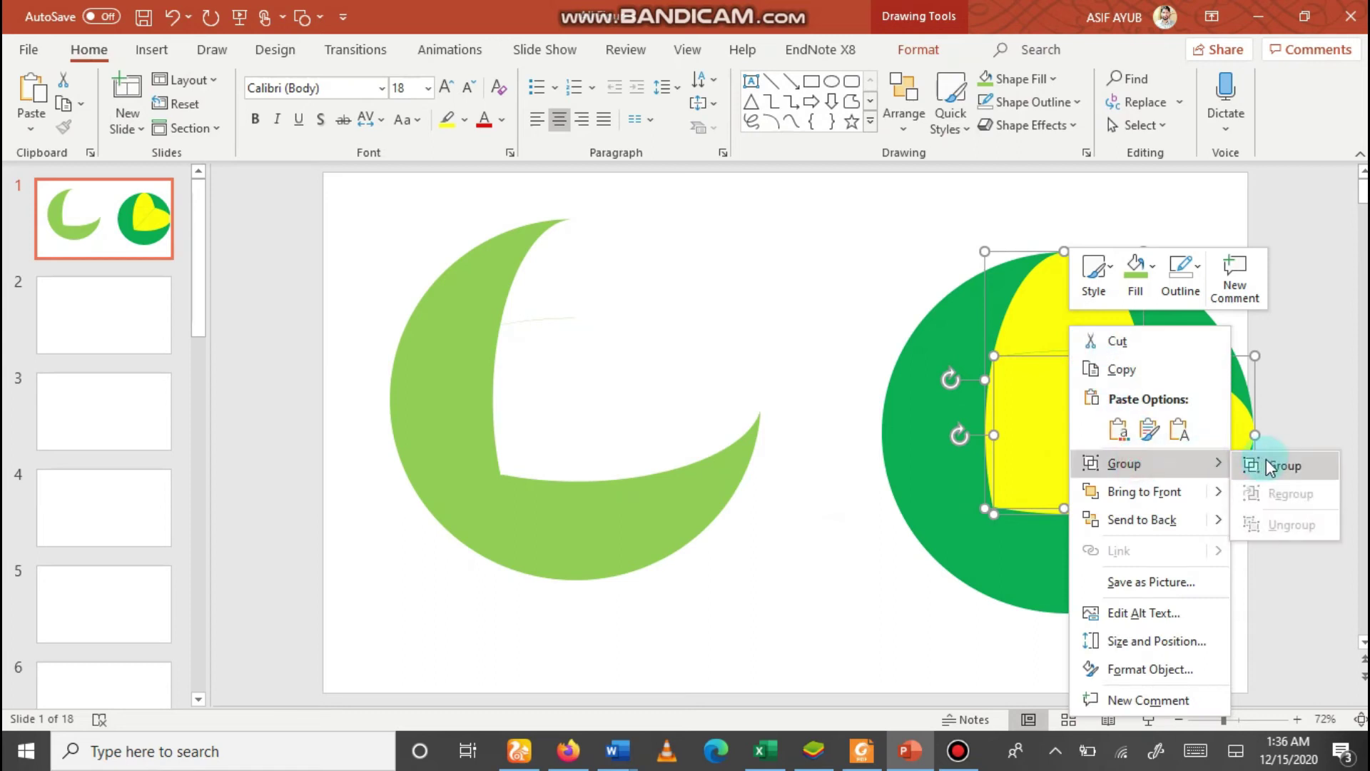
{"action": "key", "text": "Return"}
{"action": "mouse_move", "coordinate": [1142, 465]}
{"action": "left_mouse_down"}
{"action": "mouse_move", "coordinate": [742, 402]}
{"action": "mouse_move", "coordinate": [653, 426]}
{"action": "left_mouse_up"}
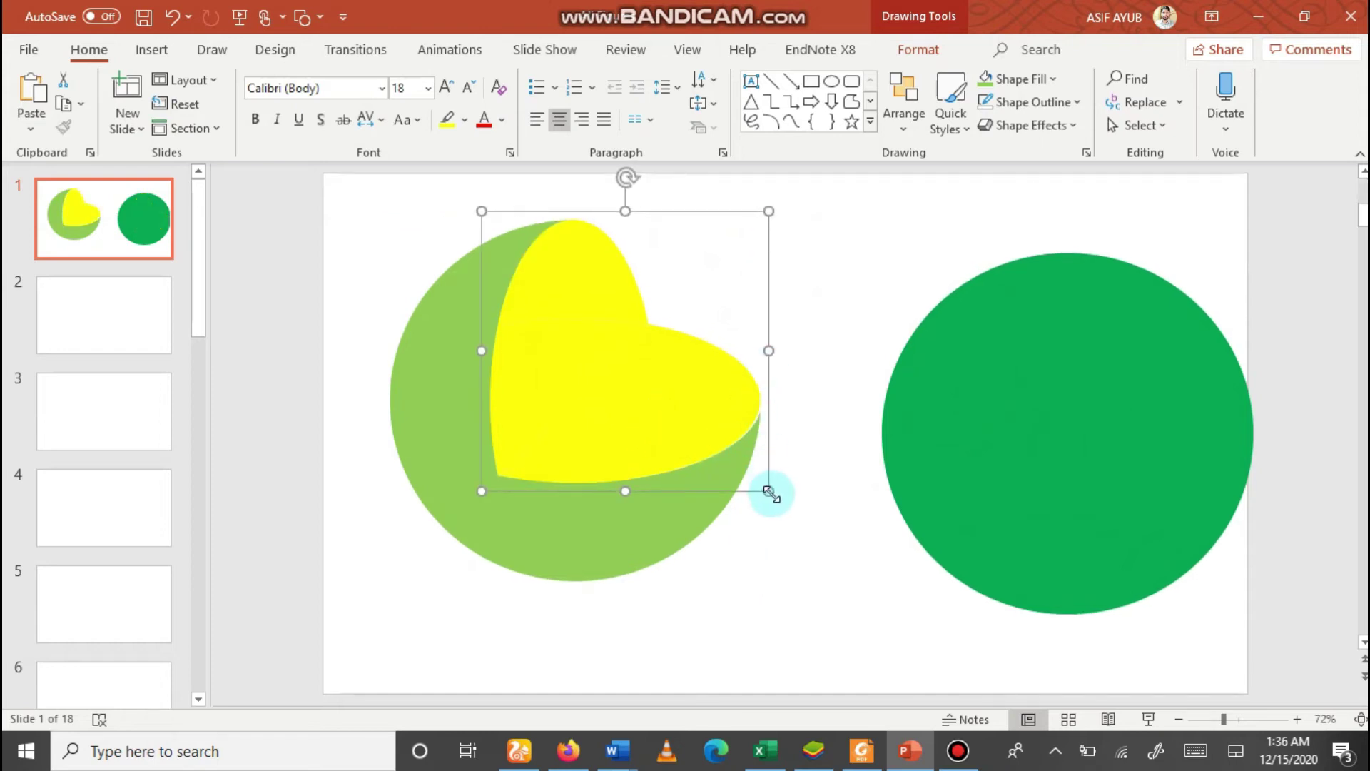
{"action": "left_click_drag", "start_coordinate": [767, 499], "coordinate": [768, 500]}
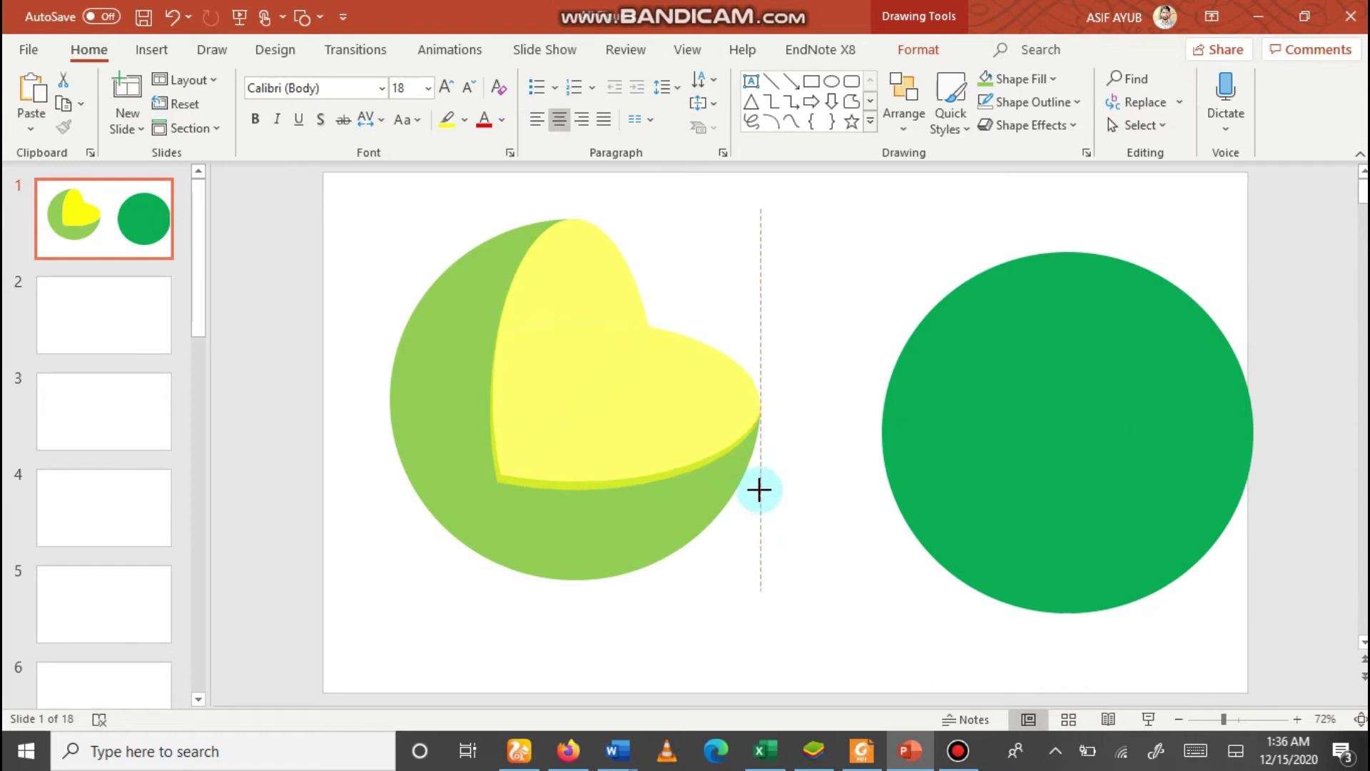
- Finish resizing the yellow heart and delete the plain green circle on the right
{"action": "left_click_drag", "start_coordinate": [758, 485], "coordinate": [757, 486]}
{"action": "left_click", "coordinate": [1073, 451]}
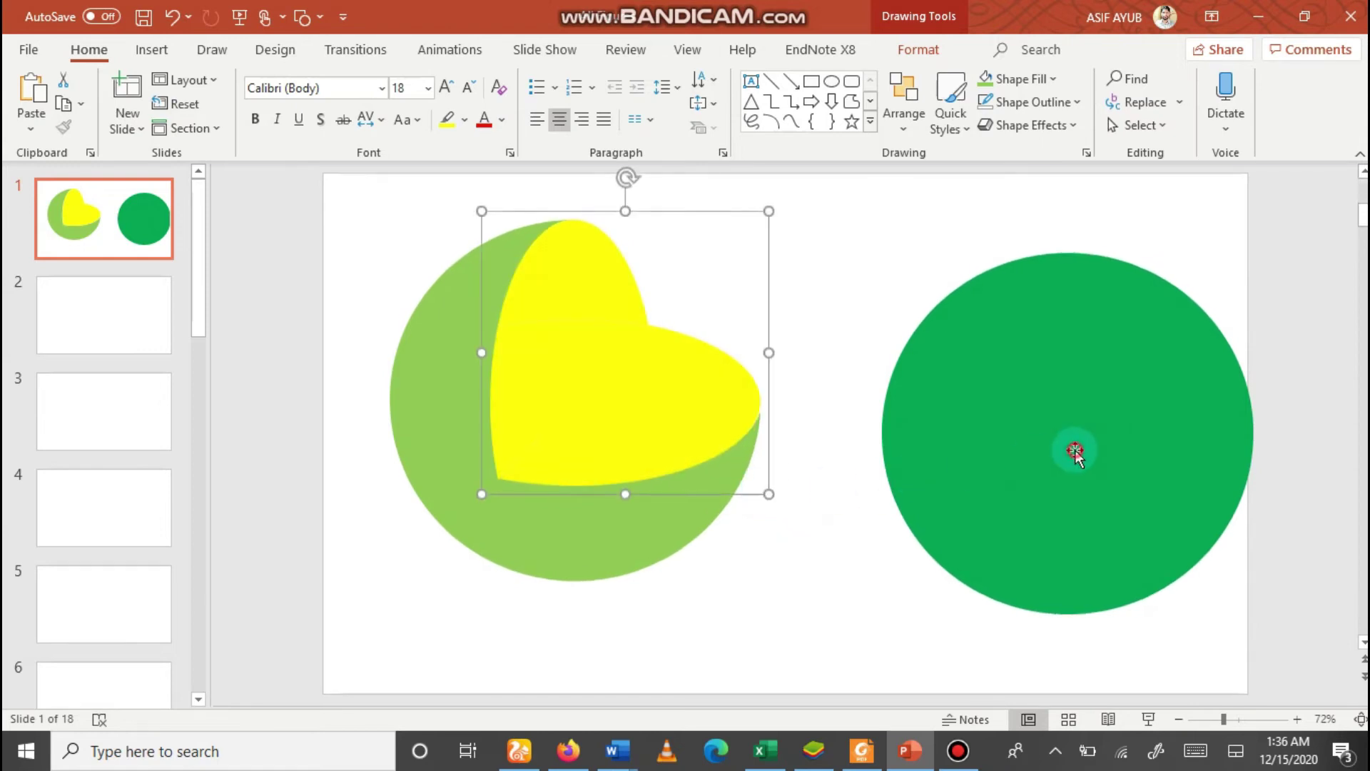
{"action": "key", "text": "Delete"}
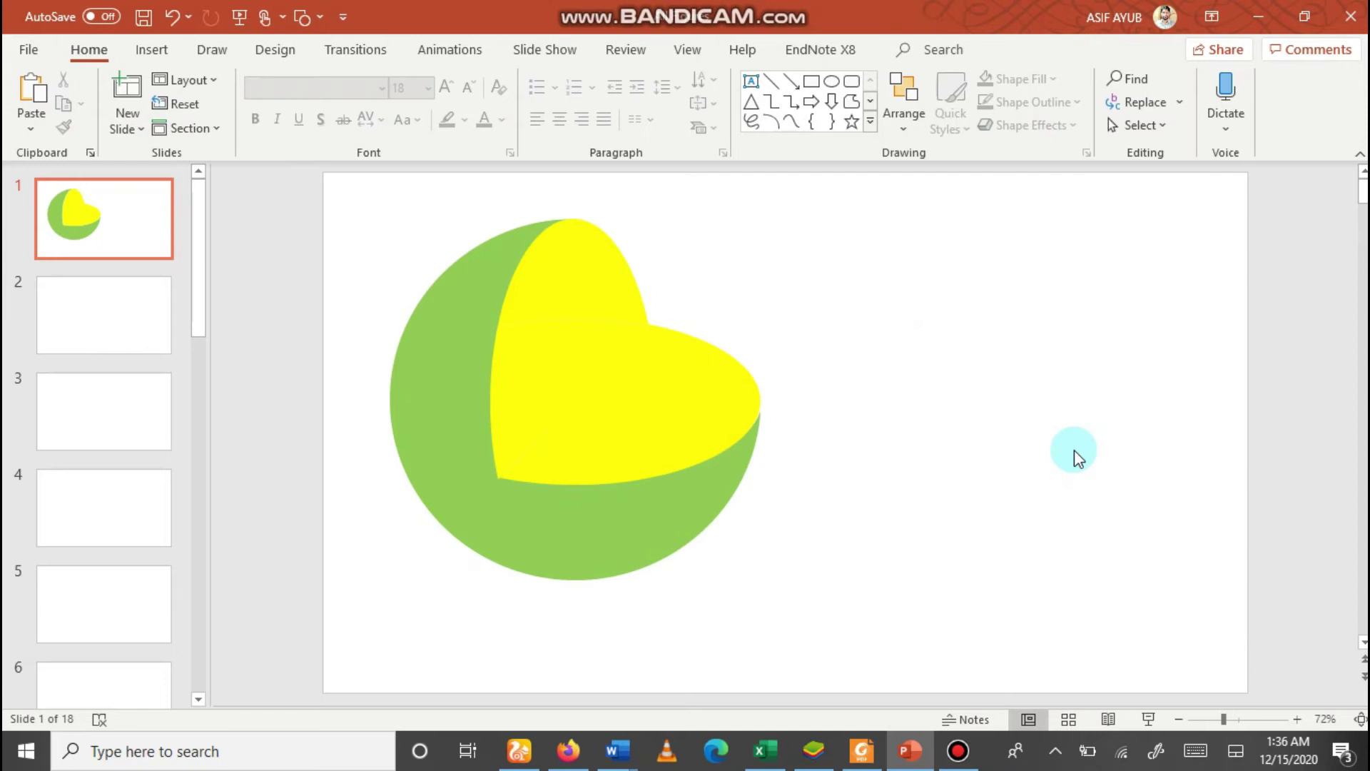
- Recolour the sphere's outer shell a darker olive green
{"action": "left_click", "coordinate": [696, 508]}
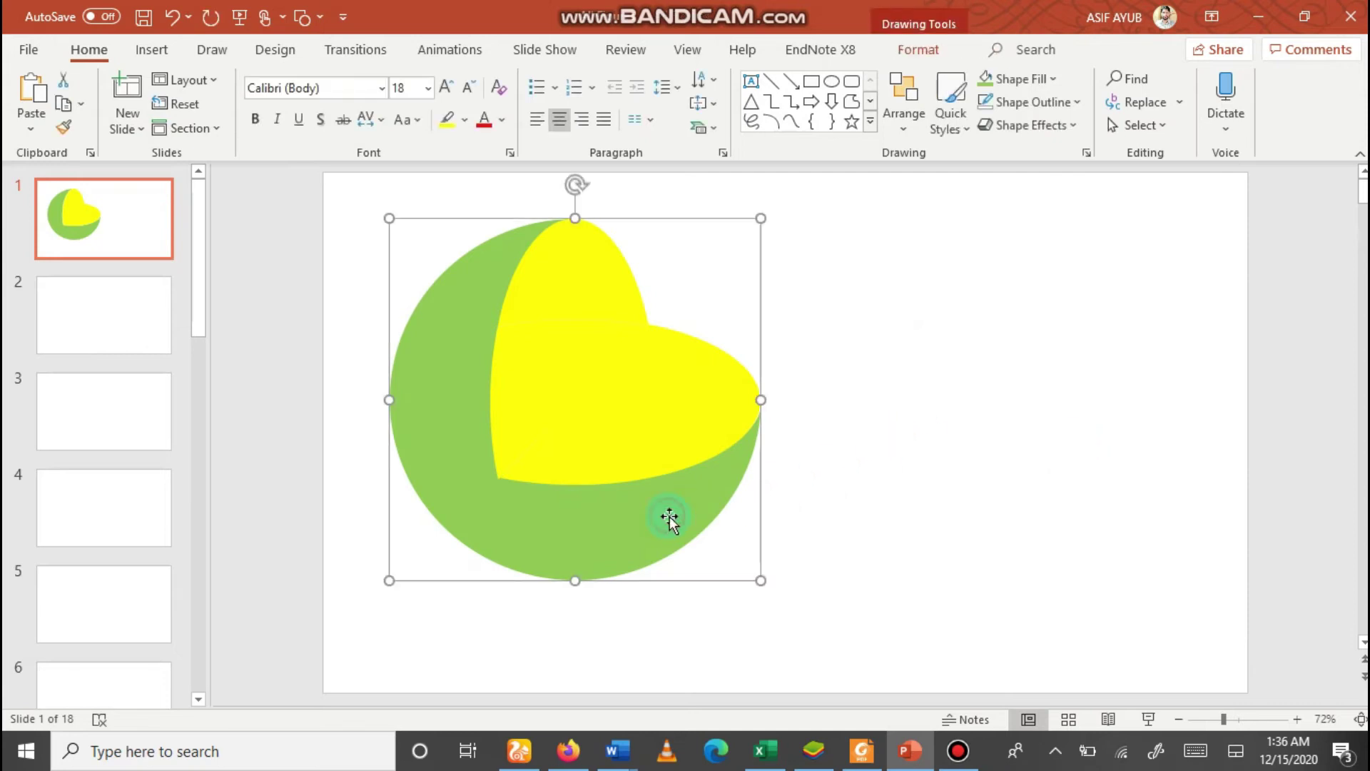
{"action": "left_click", "coordinate": [1050, 79]}
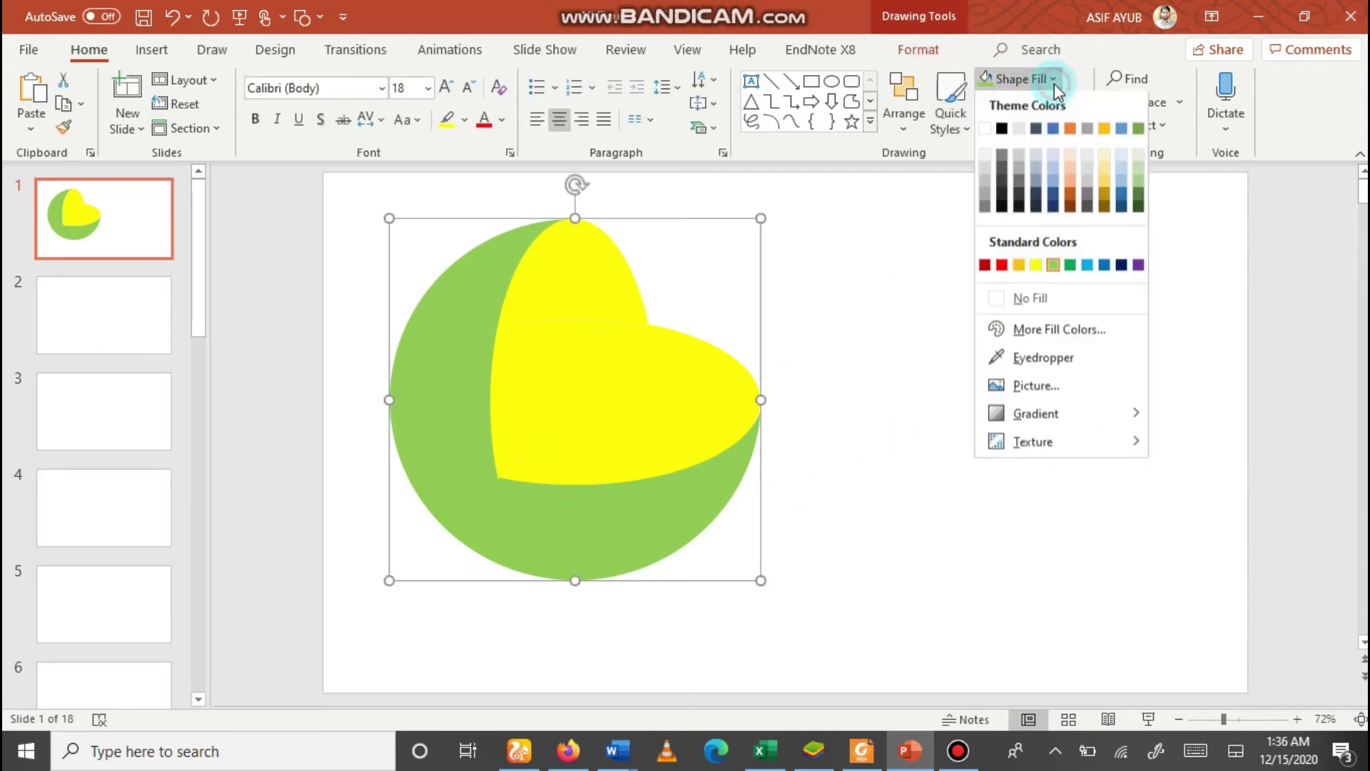
{"action": "left_click", "coordinate": [1137, 193]}
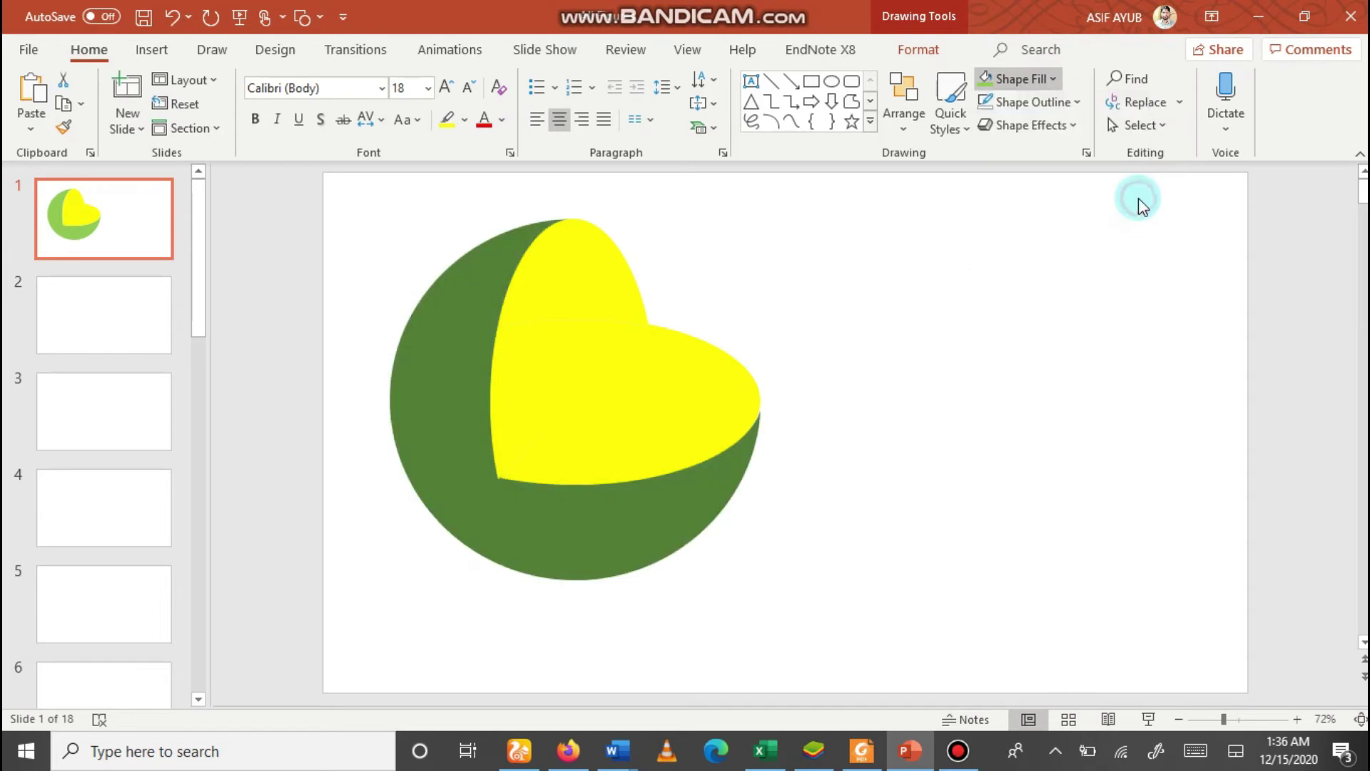
{"action": "left_click", "coordinate": [867, 289]}
- Group the two yellow heart pieces into a single shape
{"action": "left_click_drag", "start_coordinate": [396, 235], "coordinate": [845, 626]}
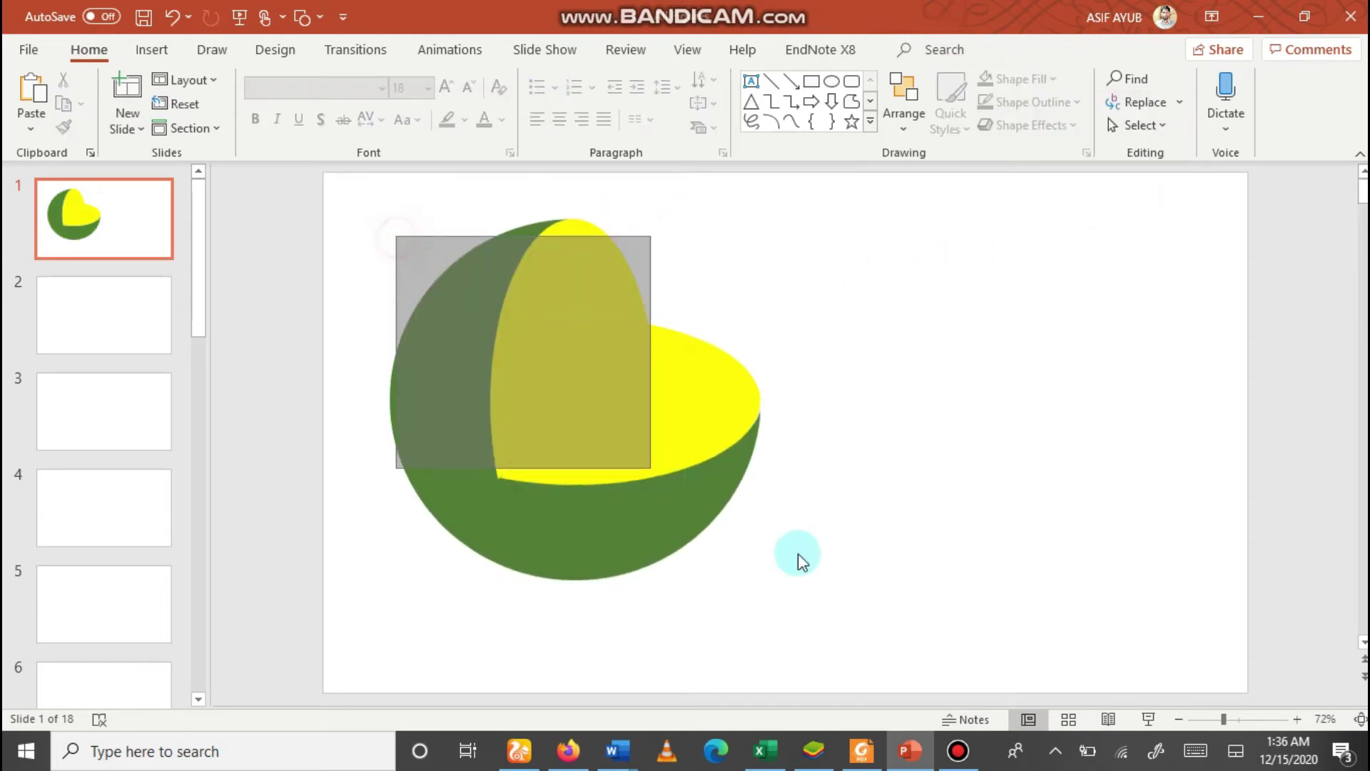
{"action": "left_click", "coordinate": [561, 331]}
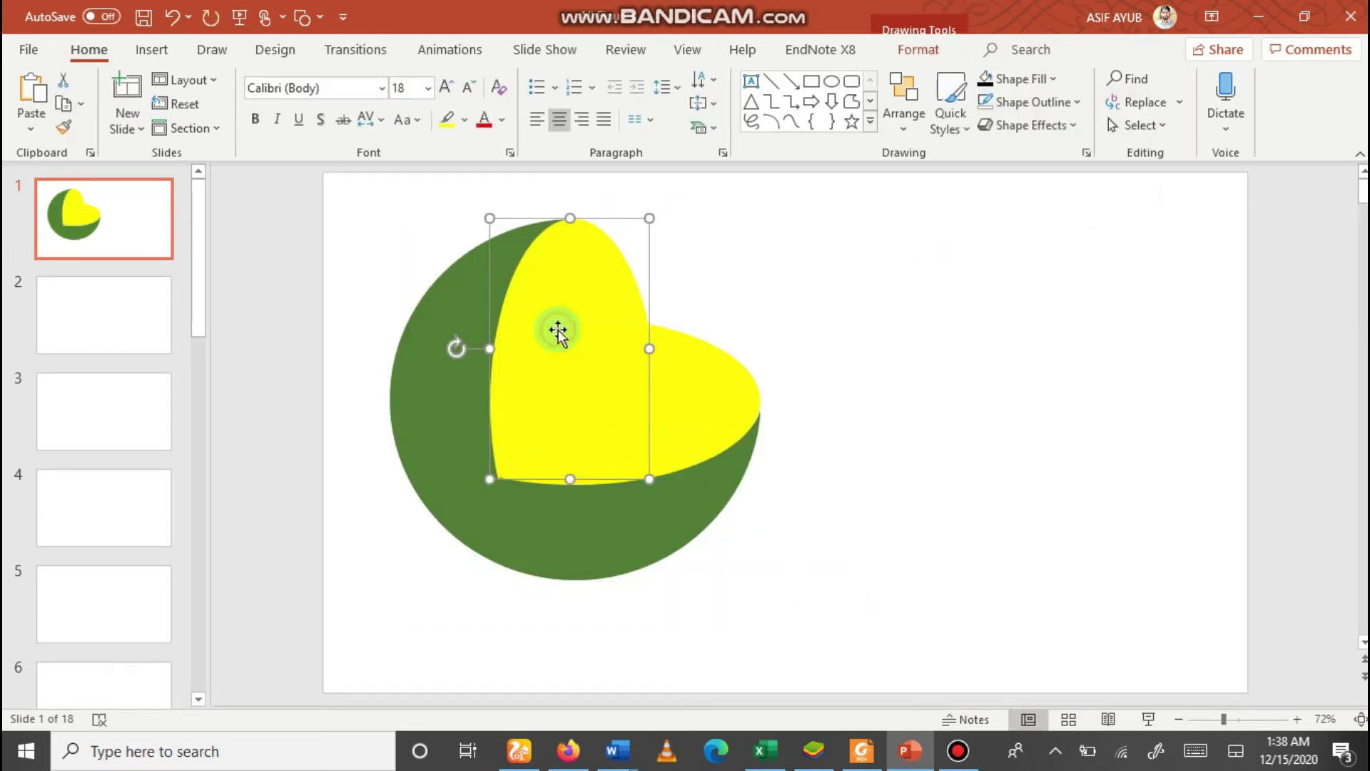
{"action": "left_click", "coordinate": [677, 395], "text": "shift"}
{"action": "right_click", "coordinate": [554, 282]}
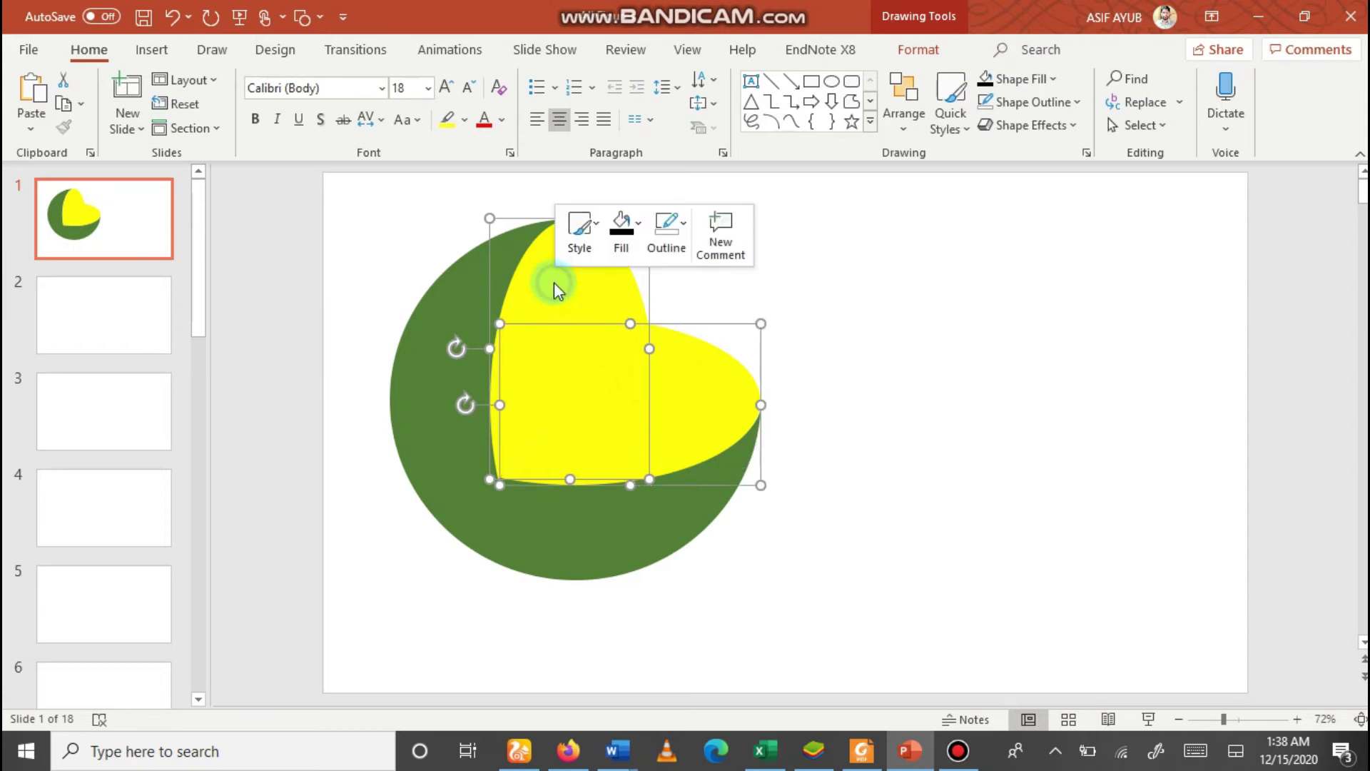
{"action": "left_click", "coordinate": [623, 422]}
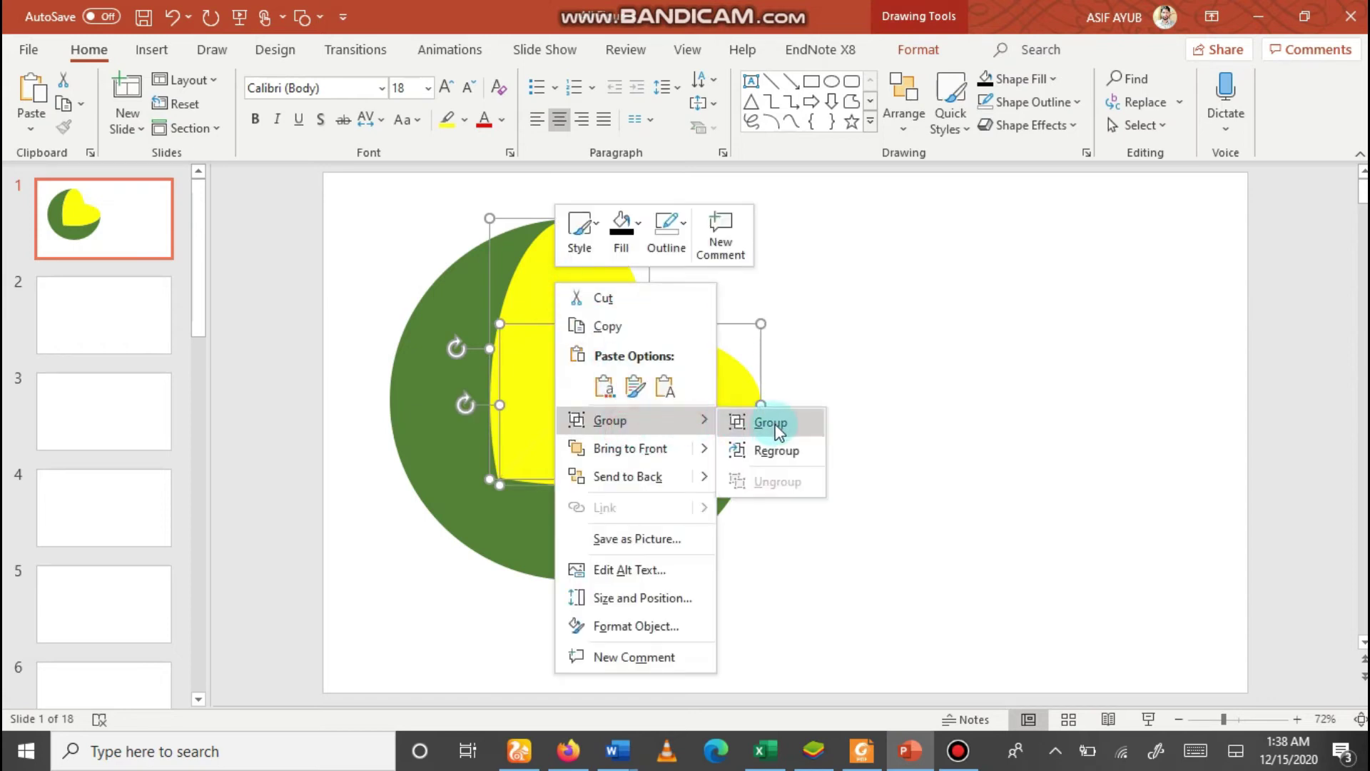
{"action": "left_click", "coordinate": [771, 422]}
- Duplicate the grouped heart to the right of the sphere
{"action": "left_click", "coordinate": [1006, 392]}
{"action": "left_click", "coordinate": [646, 440]}
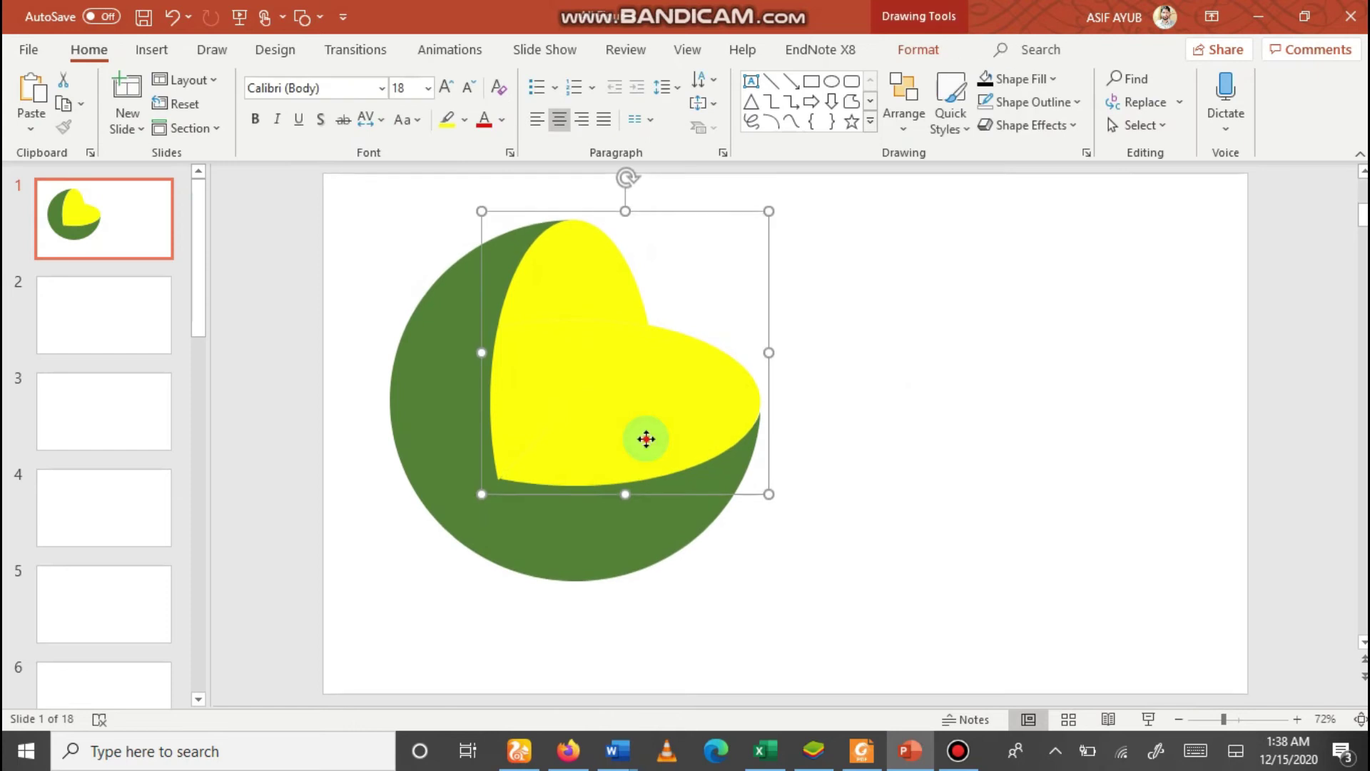
{"action": "left_click_drag", "start_coordinate": [646, 441], "coordinate": [998, 488]}
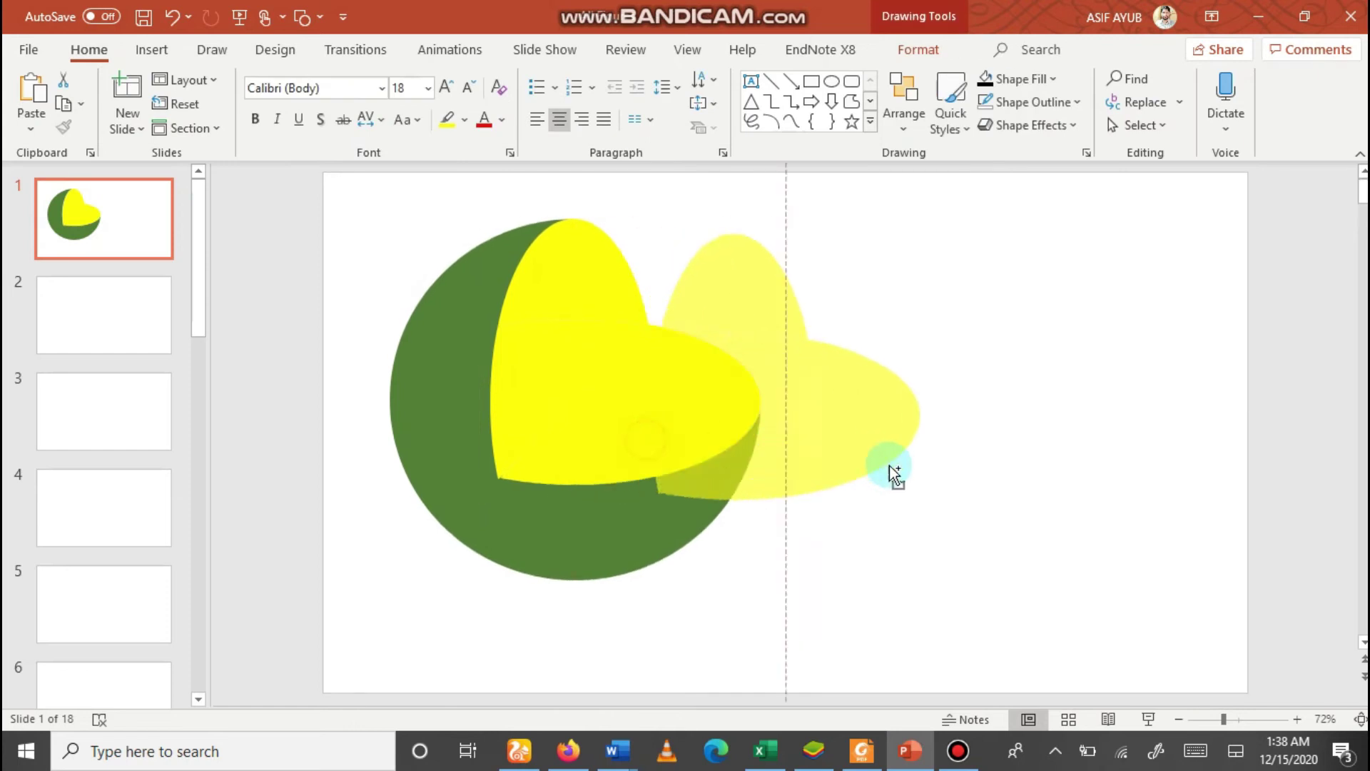
- Fill the heart copy black, shrink it, and set a copy inside the yellow heart
{"action": "left_click", "coordinate": [1049, 77]}
{"action": "left_click", "coordinate": [1007, 127]}
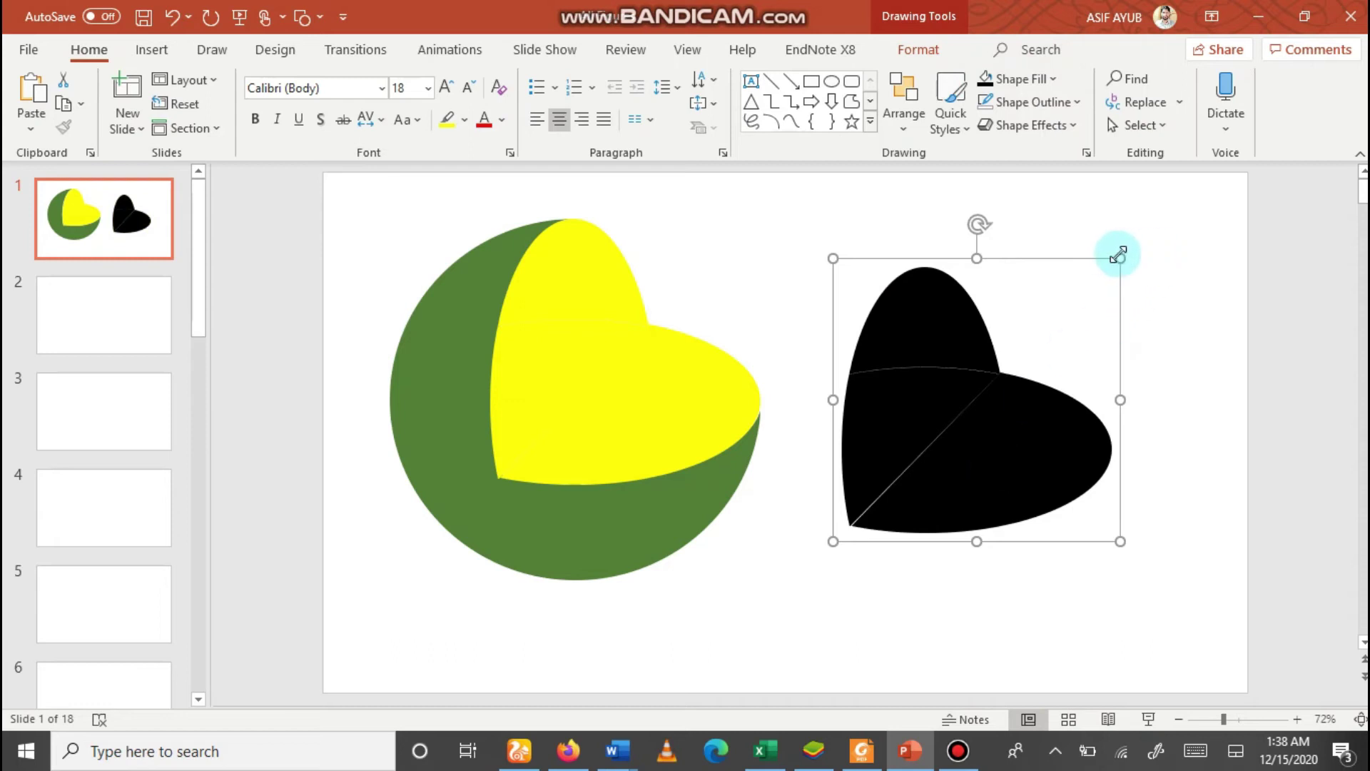
{"action": "left_click_drag", "start_coordinate": [1118, 255], "coordinate": [1077, 306]}
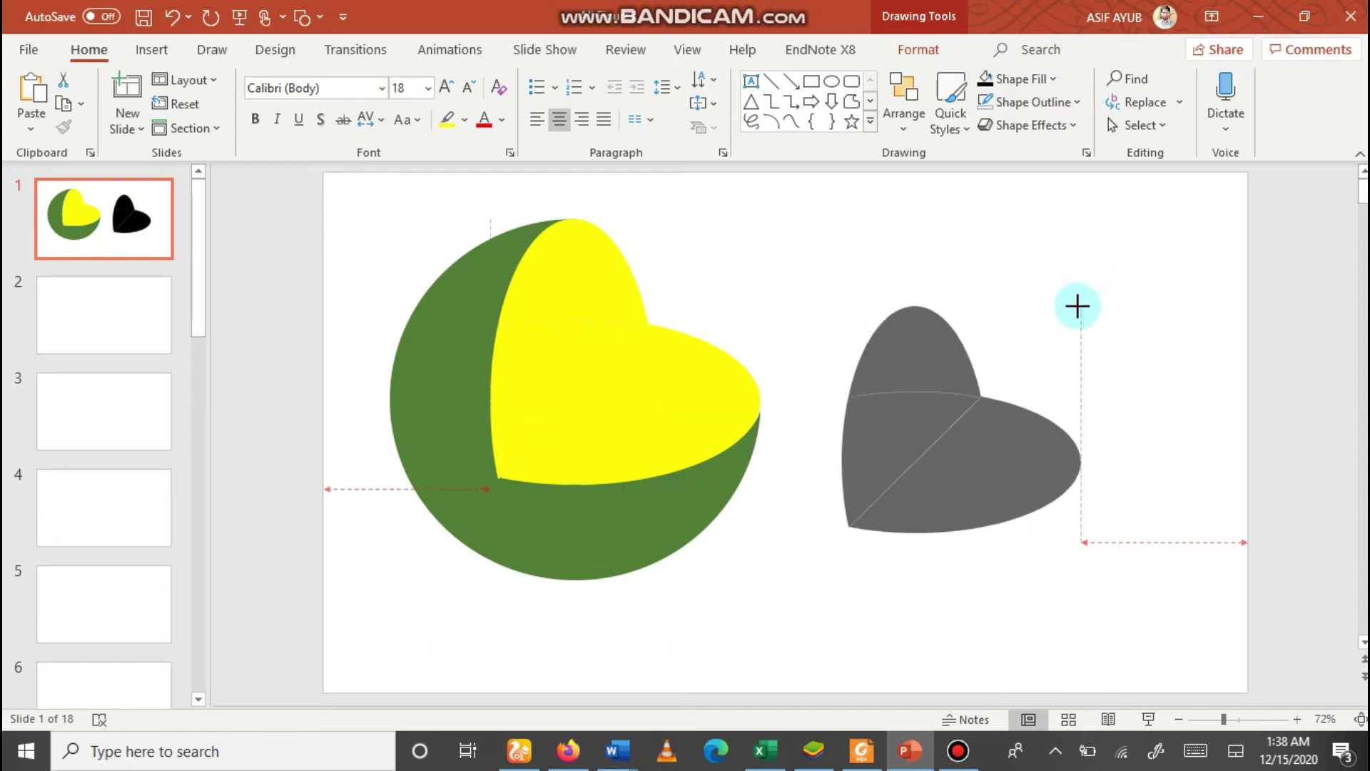
{"action": "left_click_drag", "start_coordinate": [988, 486], "coordinate": [656, 426]}
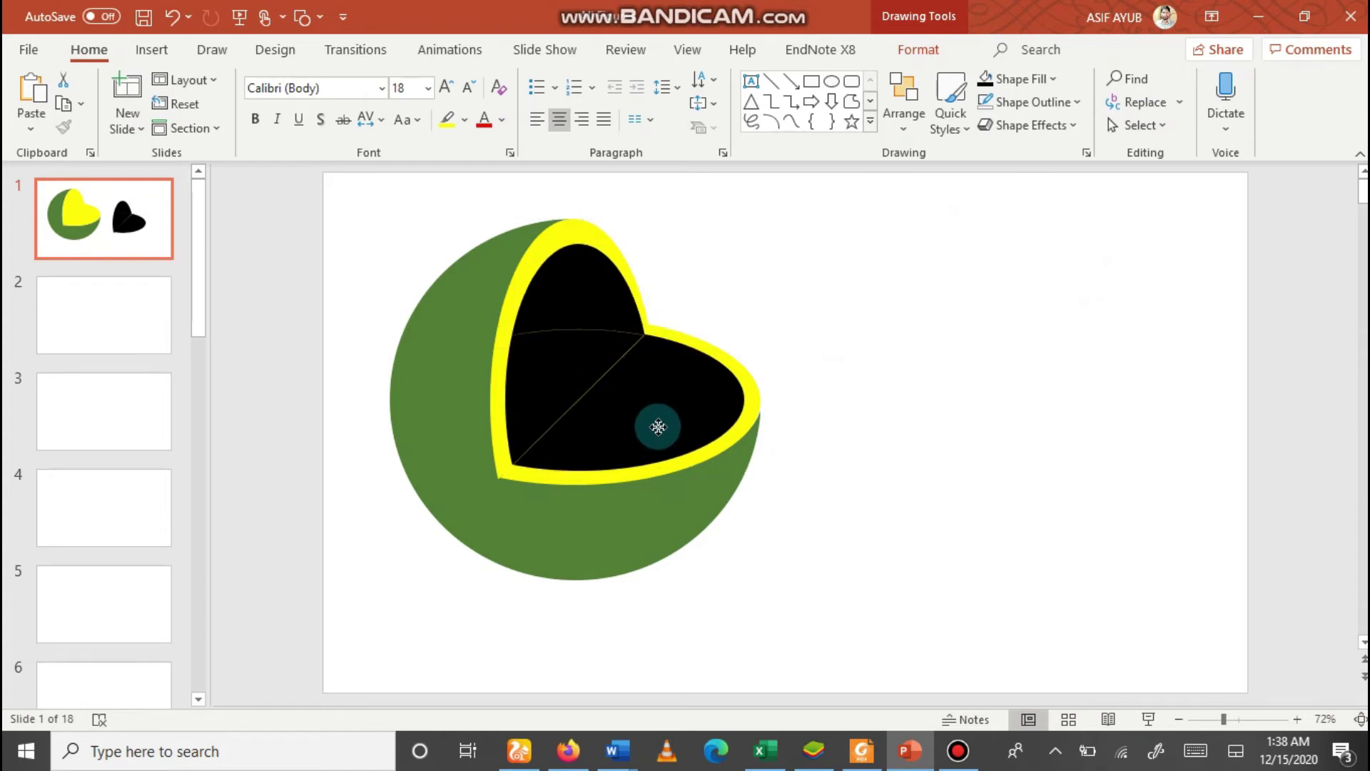
{"action": "left_click_drag", "start_coordinate": [658, 429], "coordinate": [986, 436]}
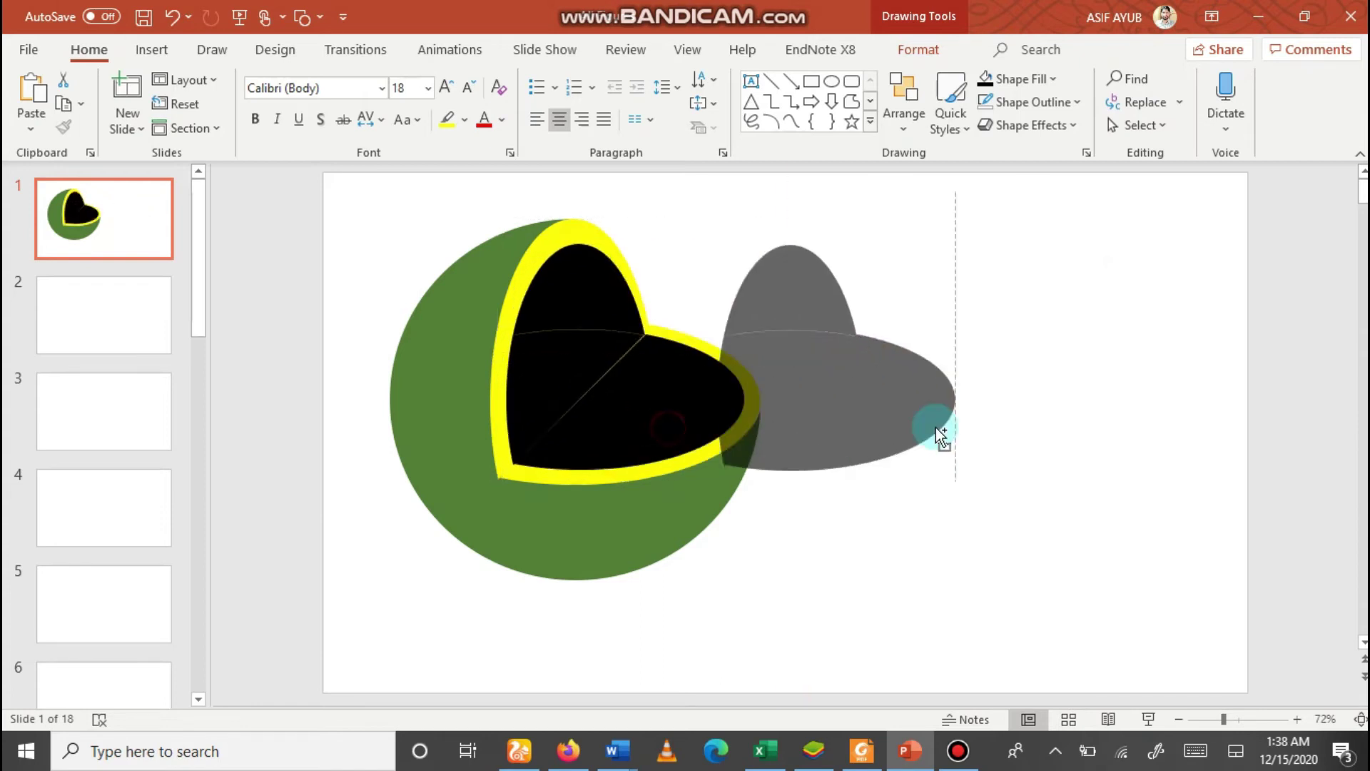
- Fill the spare heart red and shrink it from a corner
{"action": "left_click", "coordinate": [1052, 79]}
{"action": "left_click", "coordinate": [1002, 269]}
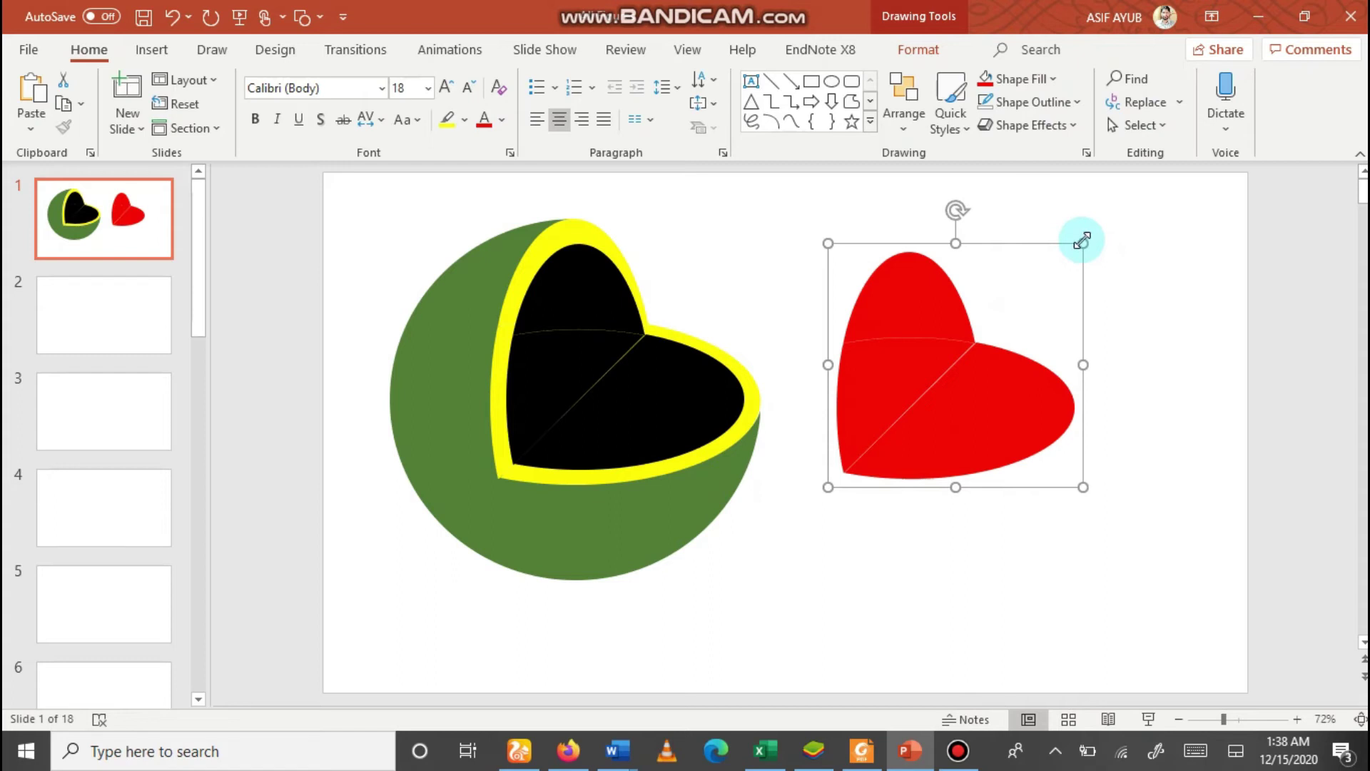
{"action": "left_click_drag", "start_coordinate": [1083, 240], "coordinate": [1042, 292]}
- Nest the red heart inside the black heart, nudging it so a black rim shows
{"action": "mouse_move", "coordinate": [962, 448]}
{"action": "left_mouse_down"}
{"action": "mouse_move", "coordinate": [845, 417]}
{"action": "mouse_move", "coordinate": [649, 416]}
{"action": "left_mouse_up"}
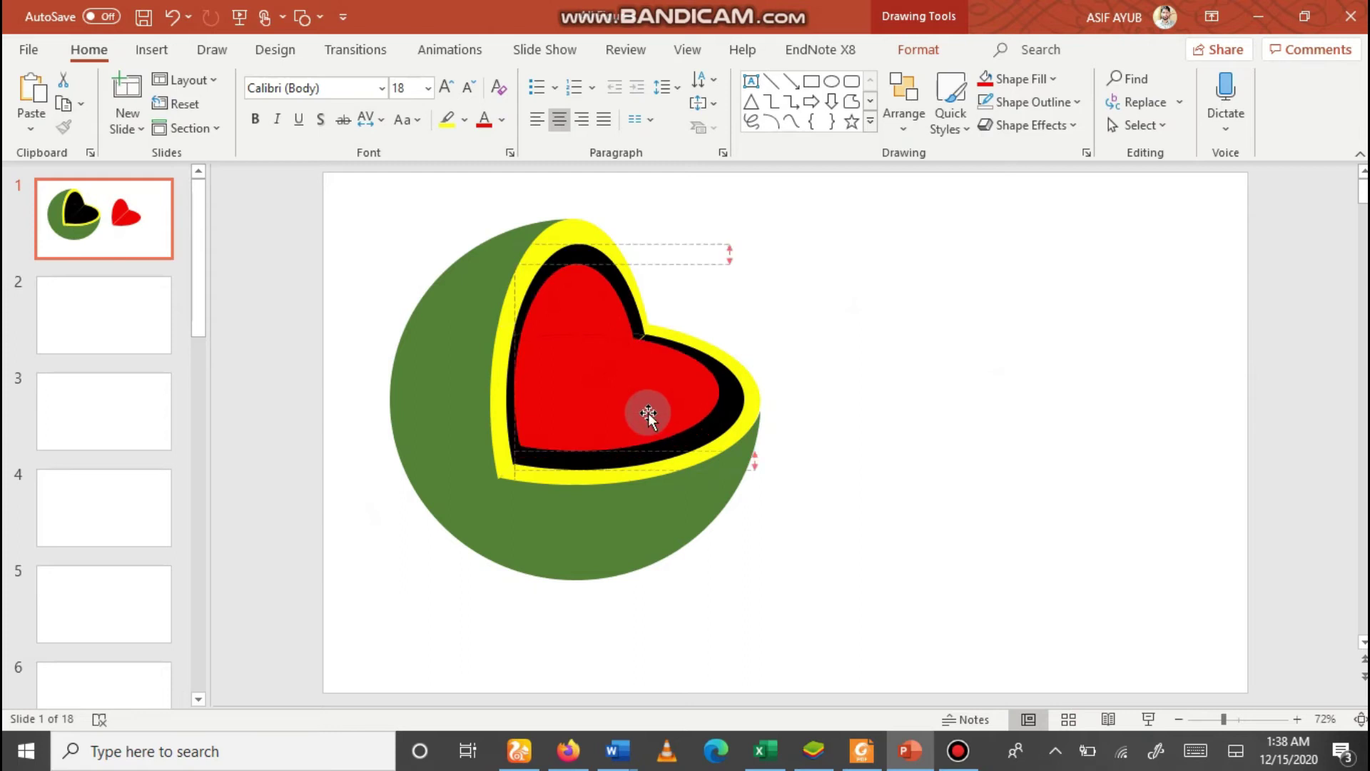
{"action": "left_click_drag", "start_coordinate": [648, 416], "coordinate": [647, 414]}
{"action": "key", "text": "ctrl+Right"}
{"action": "key", "text": "ctrl+Right"}
{"action": "key", "text": "ctrl+Right"}
{"action": "key", "text": "ctrl+Down"}
{"action": "key", "text": "ctrl+Down"}
{"action": "key", "text": "ctrl+Right"}
{"action": "key", "text": "ctrl+Right"}
{"action": "key", "text": "ctrl+Right"}
{"action": "key", "text": "ctrl+Down"}
{"action": "key", "text": "ctrl+Down"}
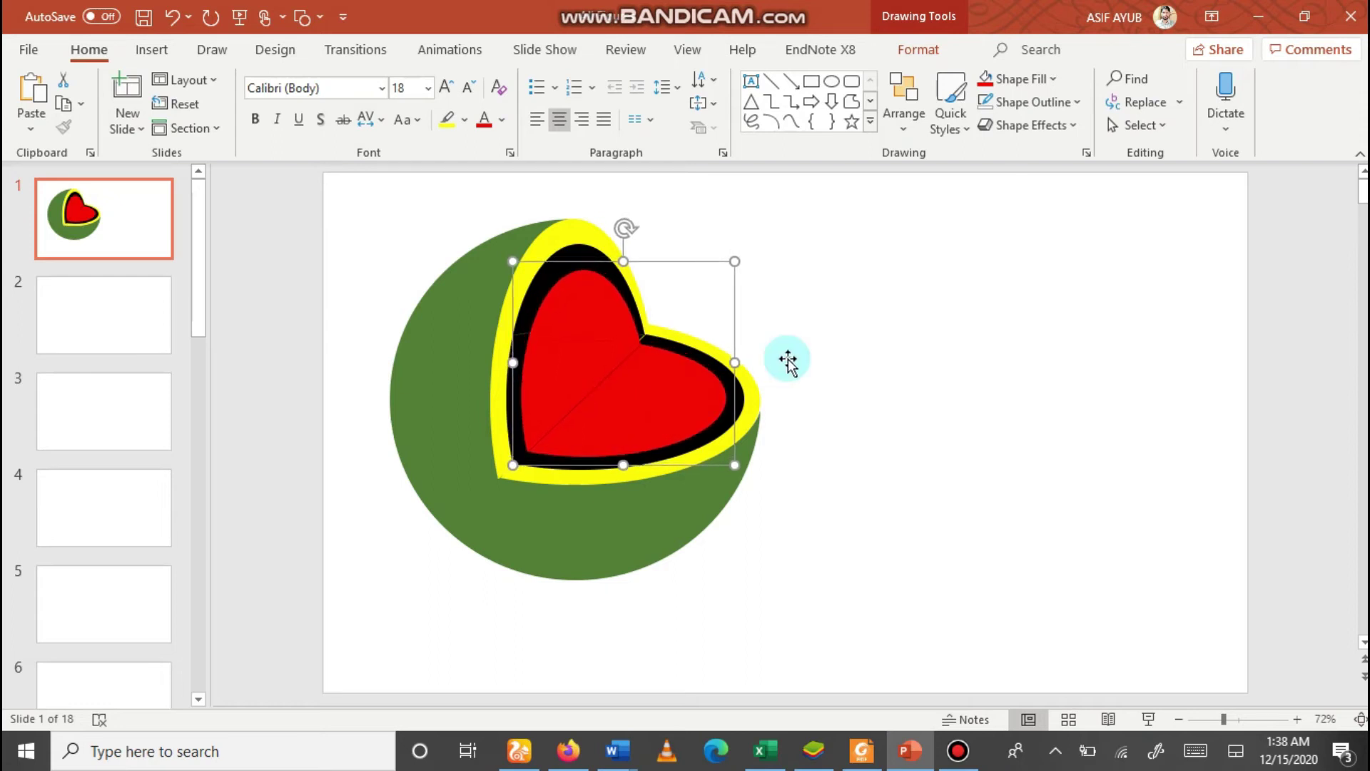
- Draw a new circle to the right of the sphere
{"action": "key", "text": "Escape"}
{"action": "left_click", "coordinate": [830, 84]}
{"action": "left_click_drag", "start_coordinate": [910, 285], "coordinate": [1113, 485]}
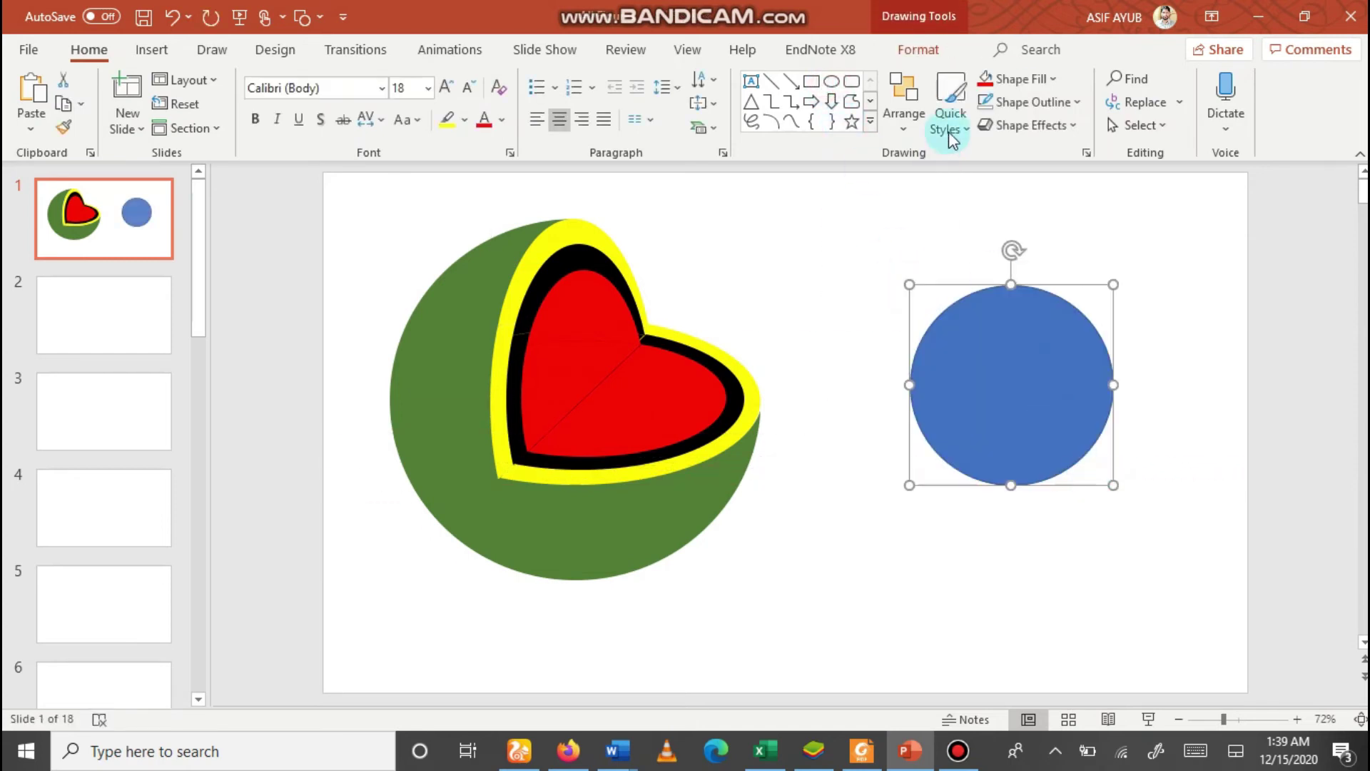
- Fill the new circle red with a red outline and shift it slightly left
{"action": "left_click", "coordinate": [984, 82]}
{"action": "left_click", "coordinate": [1070, 105]}
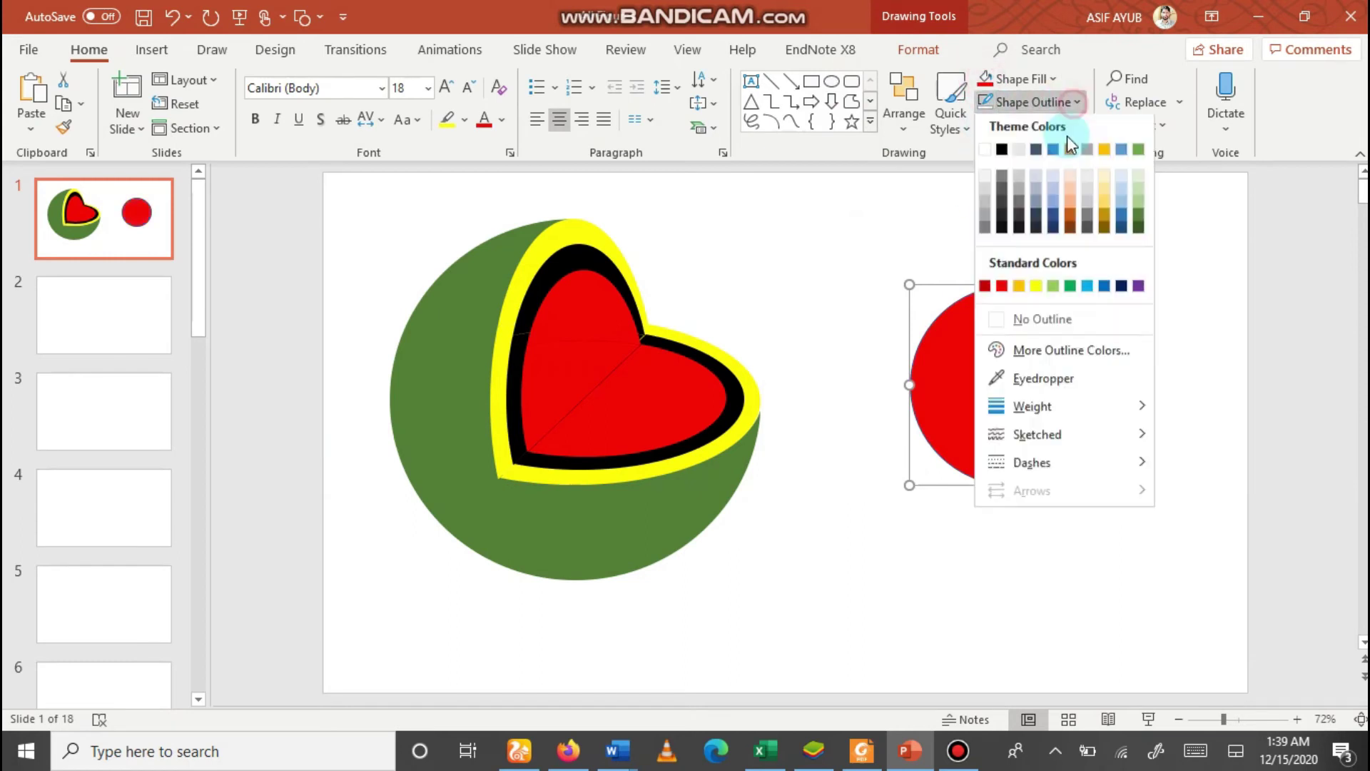
{"action": "left_click", "coordinate": [1002, 289]}
{"action": "mouse_move", "coordinate": [1010, 318]}
{"action": "left_mouse_down"}
{"action": "mouse_move", "coordinate": [1014, 379]}
{"action": "mouse_move", "coordinate": [996, 315]}
{"action": "left_mouse_up"}
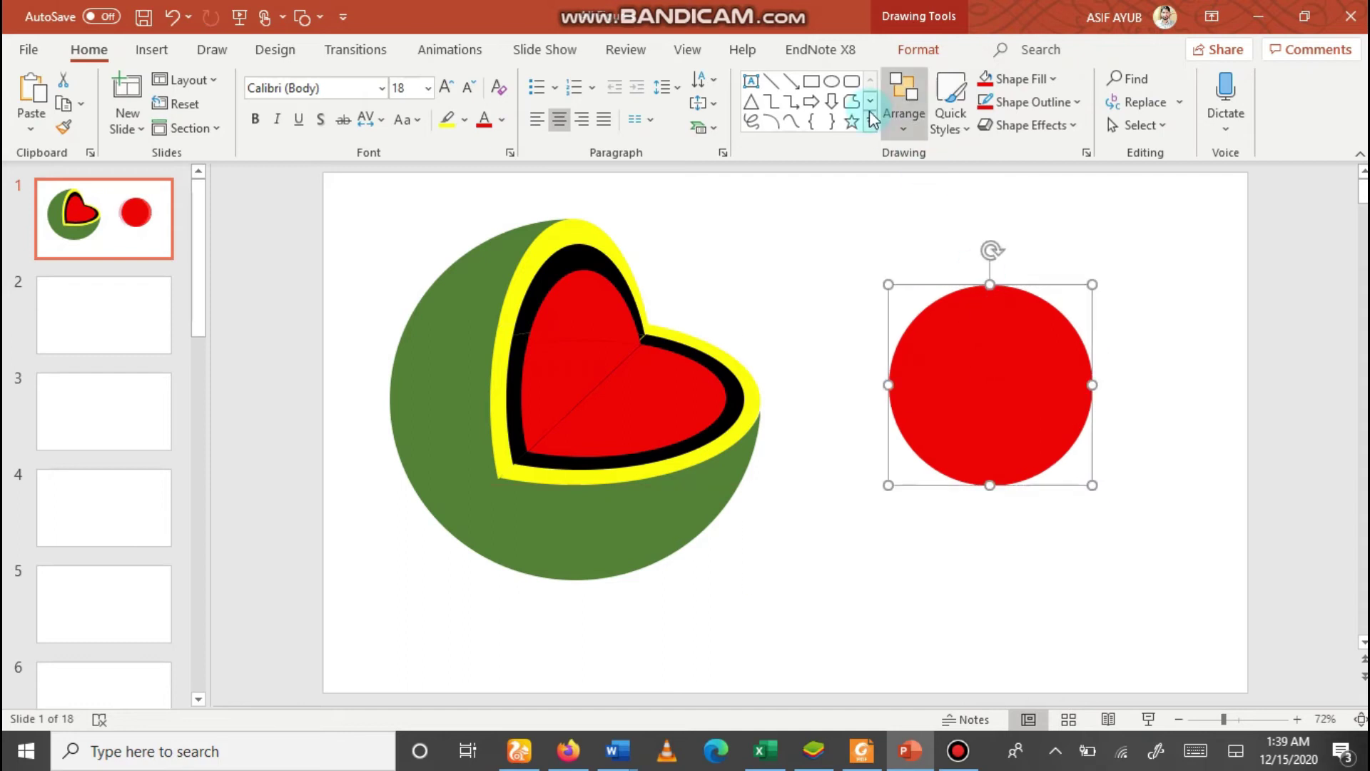
{"action": "left_click", "coordinate": [871, 123]}
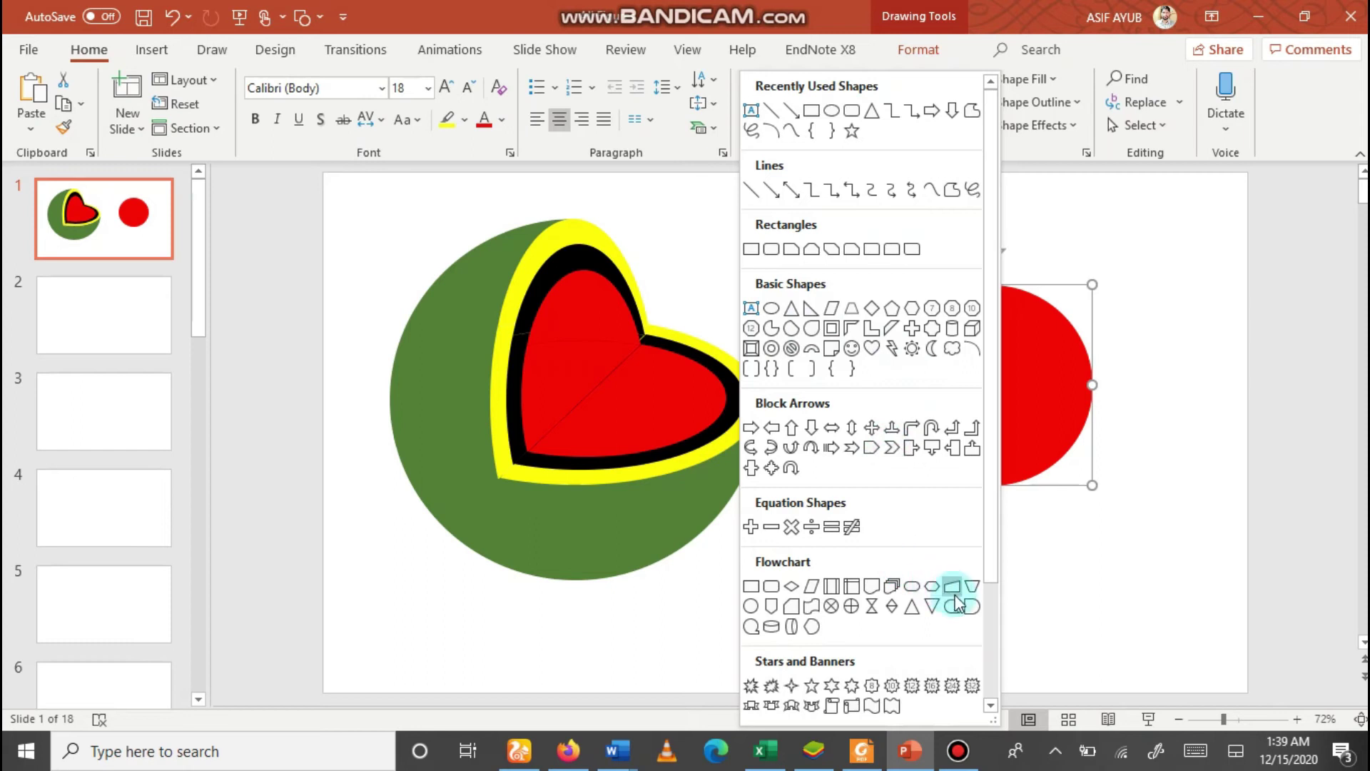
{"action": "left_click", "coordinate": [1160, 574]}
- Draw a rectangle covering the red circle's left half
{"action": "left_click_drag", "start_coordinate": [1000, 391], "coordinate": [1002, 391]}
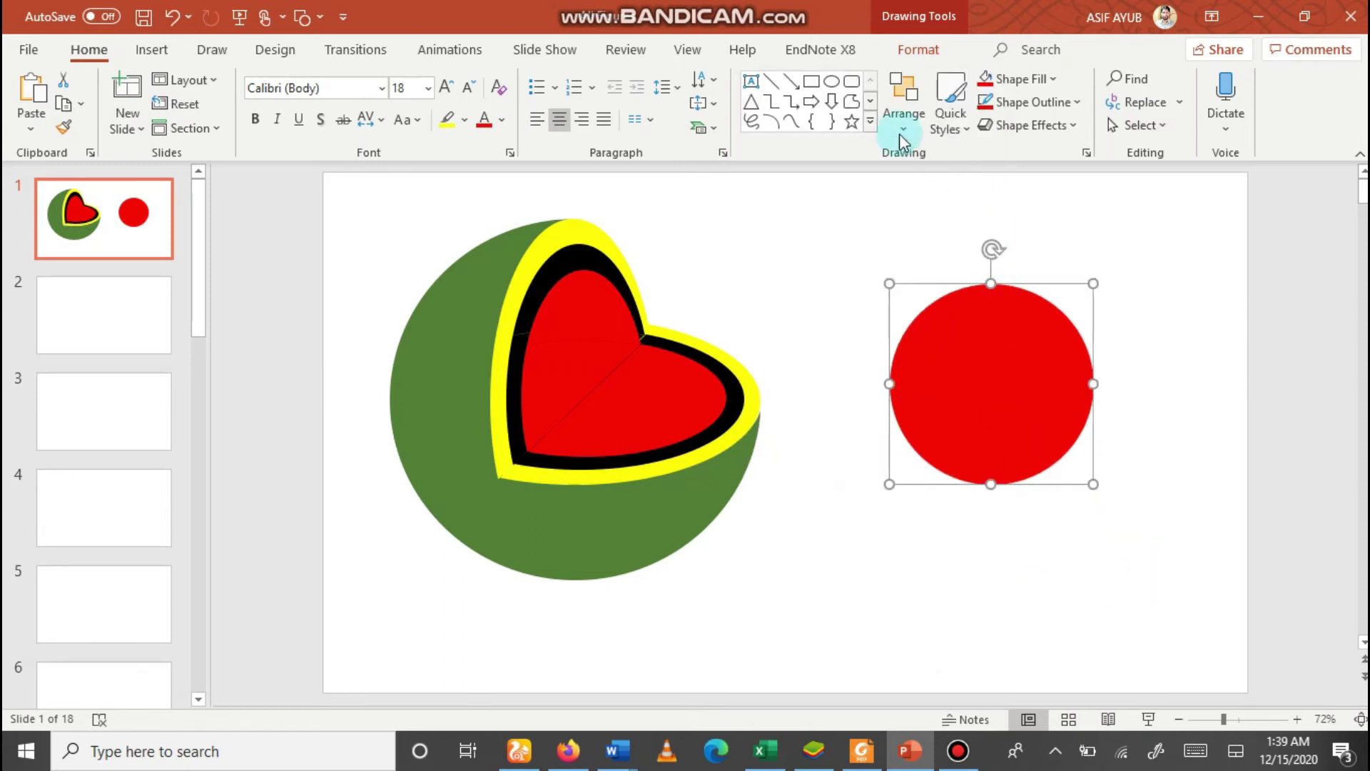
{"action": "left_click", "coordinate": [812, 81]}
{"action": "left_click_drag", "start_coordinate": [905, 202], "coordinate": [995, 580]}
{"action": "left_click_drag", "start_coordinate": [903, 391], "coordinate": [862, 389]}
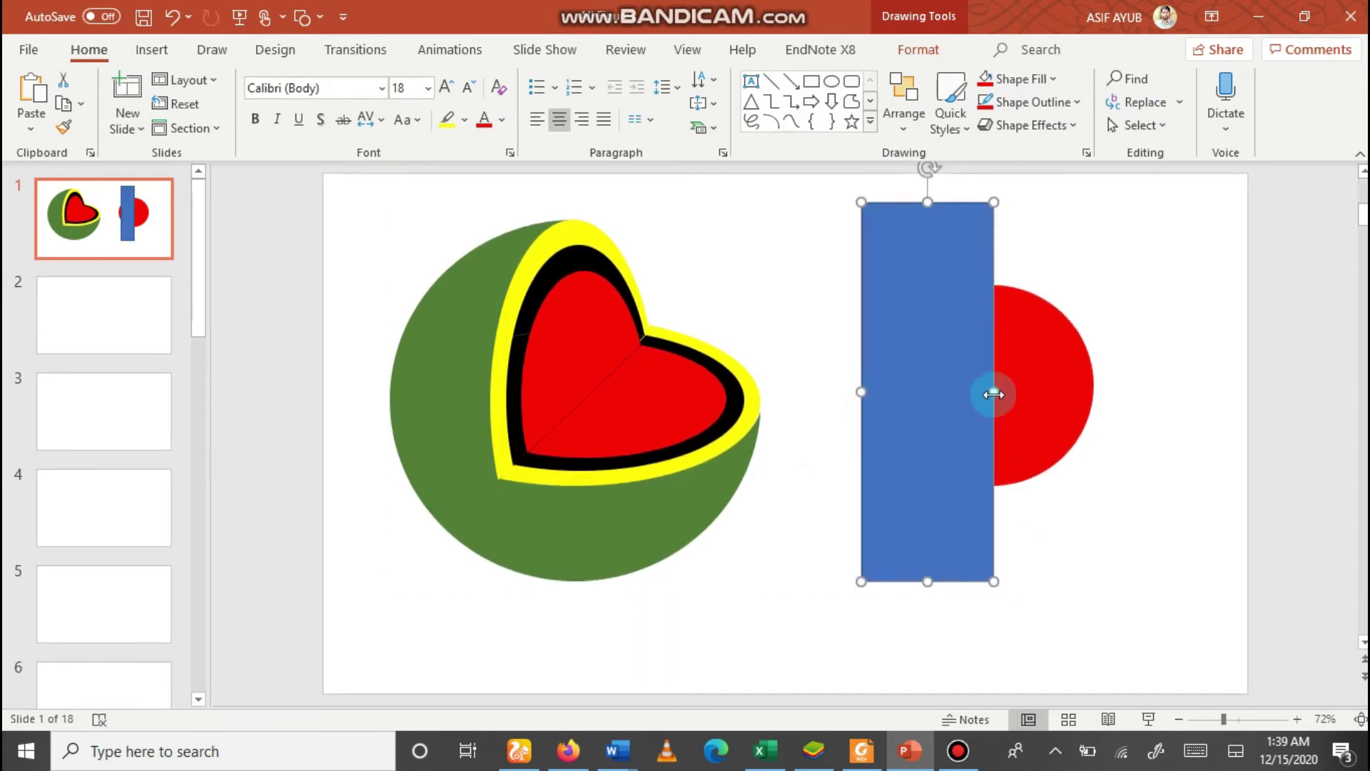
- Subtract the rectangle from the red circle with Merge Shapes, leaving a half-disc
{"action": "left_click", "coordinate": [1043, 392]}
{"action": "left_click", "coordinate": [935, 385], "text": "shift"}
{"action": "left_click", "coordinate": [919, 49]}
{"action": "left_click", "coordinate": [221, 127]}
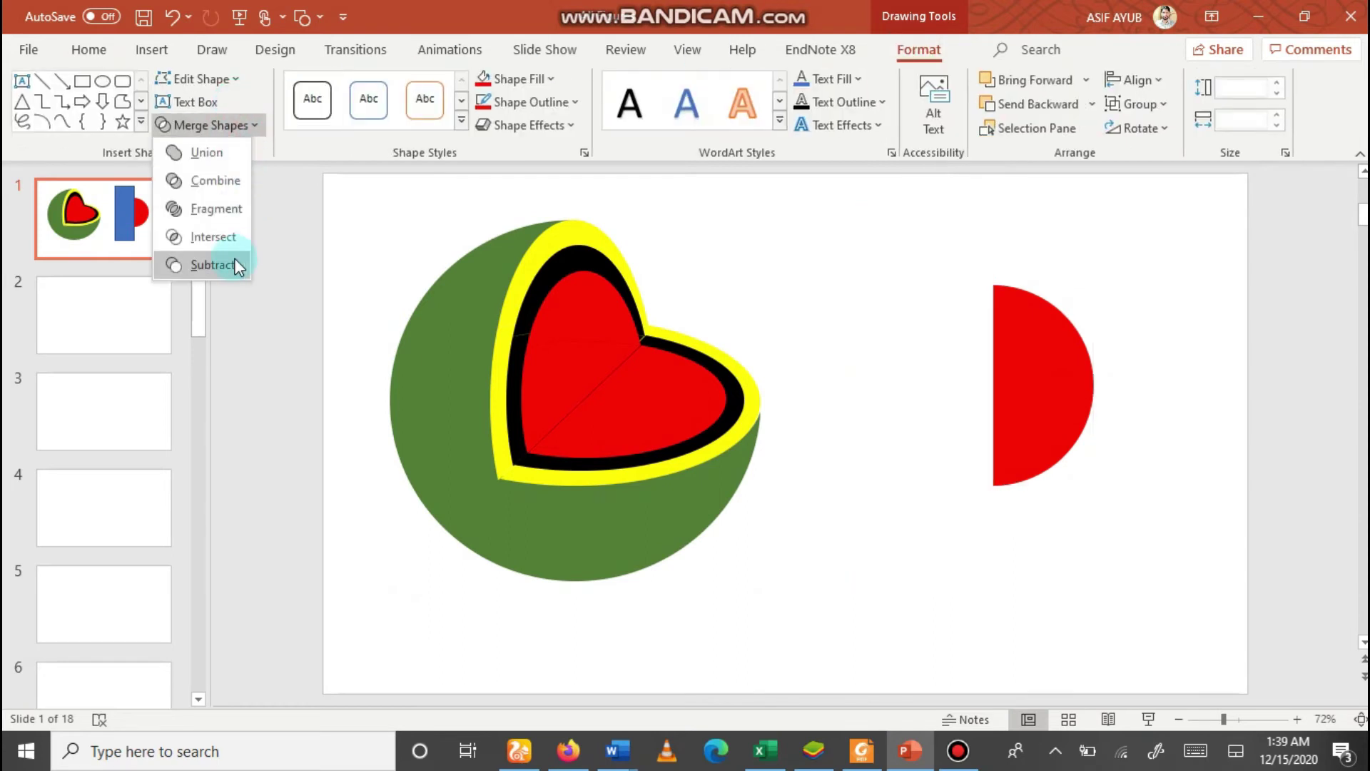
{"action": "left_click", "coordinate": [214, 266]}
- Try rotating the red half-disc, then undo the rotation
{"action": "left_click", "coordinate": [1039, 256]}
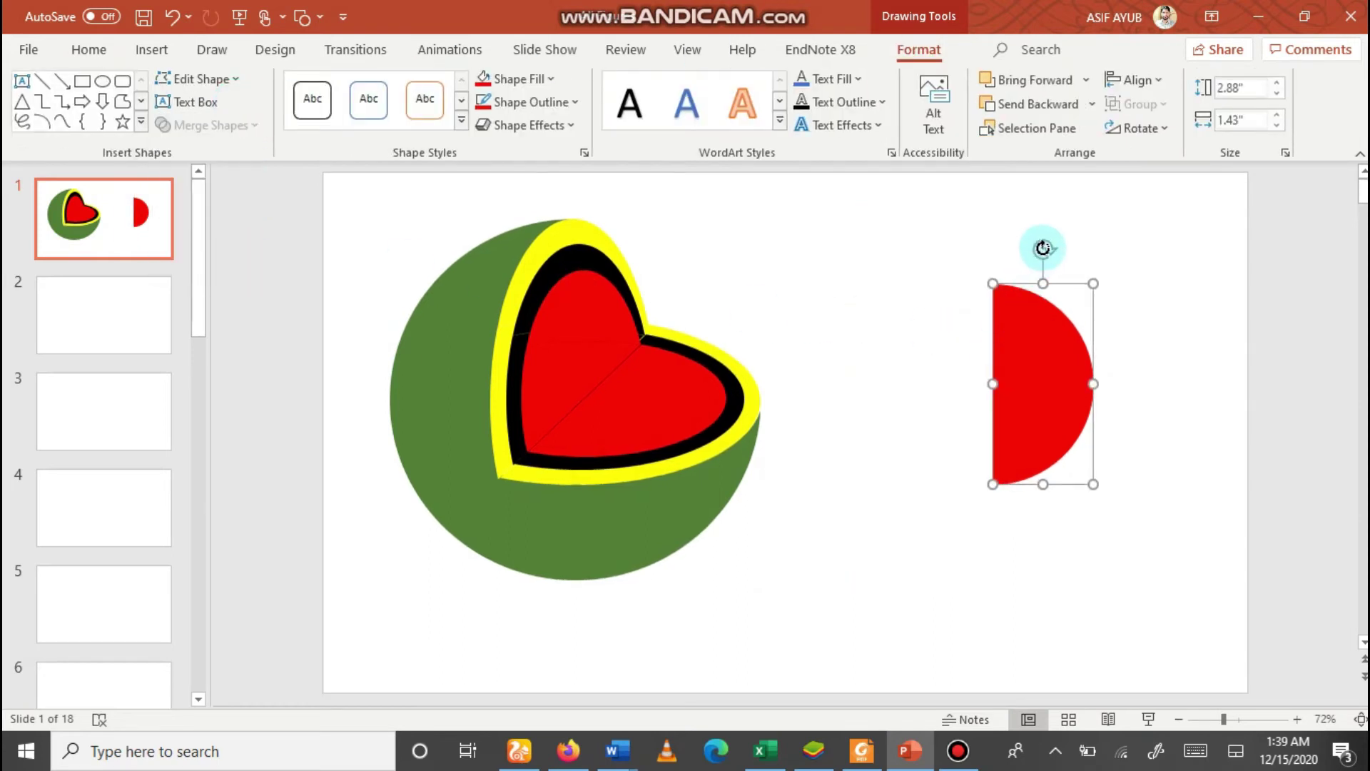
{"action": "left_click_drag", "start_coordinate": [1042, 247], "coordinate": [1014, 252]}
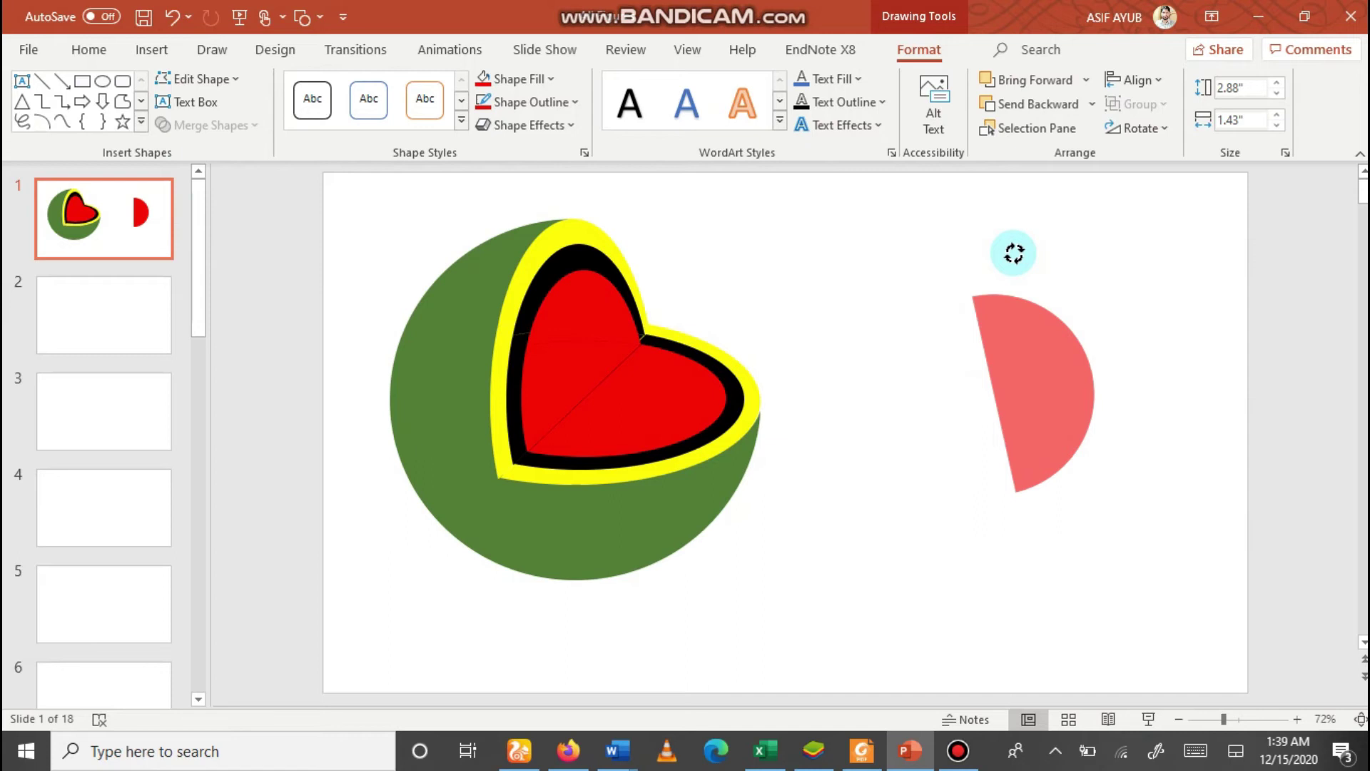
{"action": "left_click_drag", "start_coordinate": [1014, 253], "coordinate": [1018, 252]}
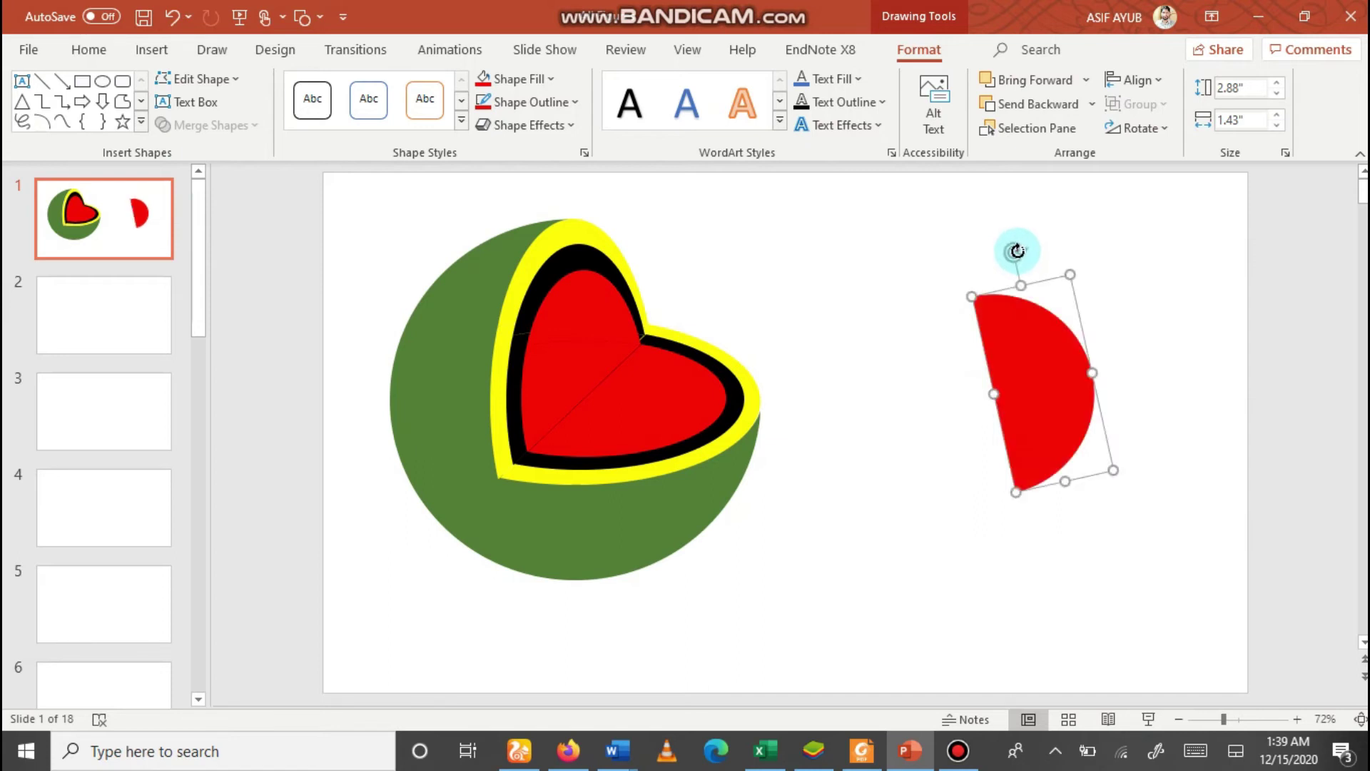
{"action": "key", "text": "ctrl+z"}
{"action": "left_click", "coordinate": [956, 268]}
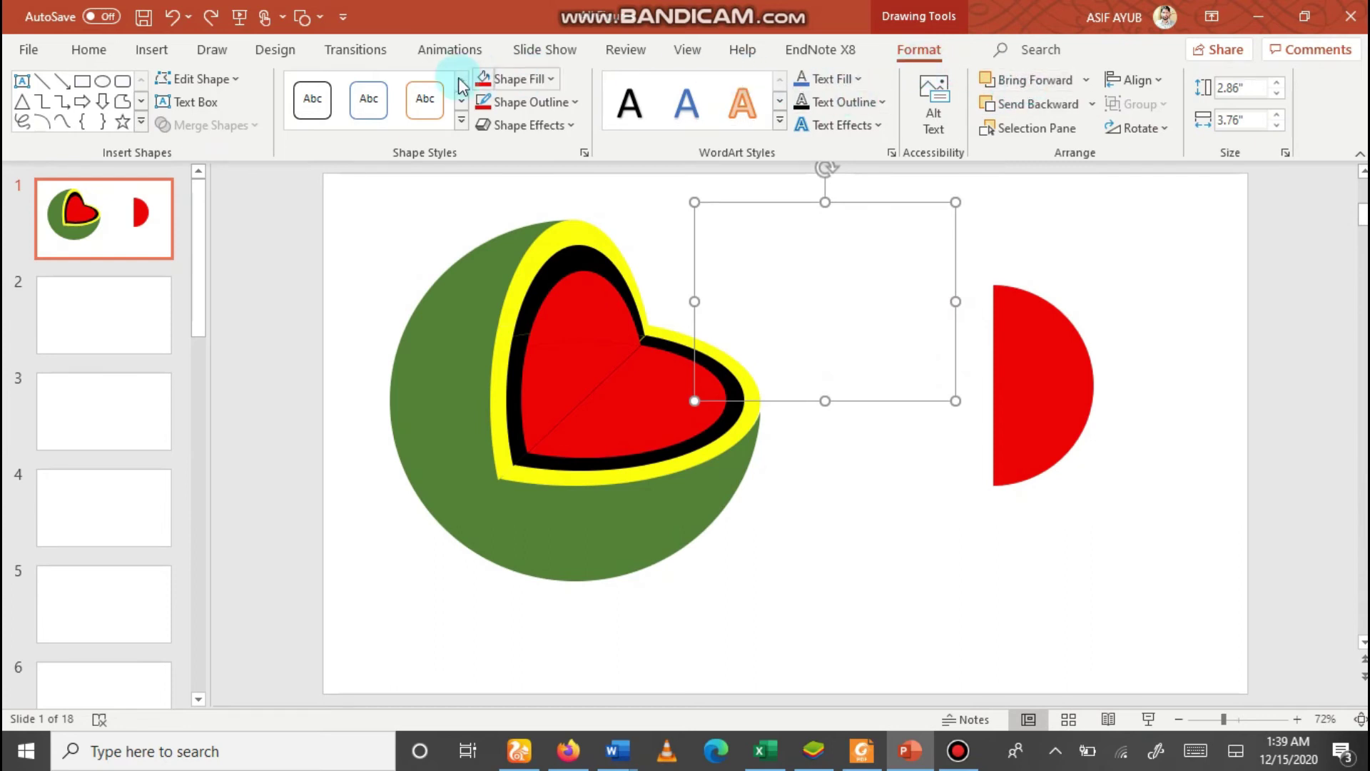
- Draw a rounded rectangle over the top part of the red half-disc
{"action": "left_click", "coordinate": [125, 82]}
{"action": "mouse_move", "coordinate": [1182, 297]}
{"action": "left_mouse_down"}
{"action": "mouse_move", "coordinate": [771, 374]}
{"action": "mouse_move", "coordinate": [838, 407]}
{"action": "left_mouse_up"}
{"action": "left_click_drag", "start_coordinate": [921, 388], "coordinate": [983, 299]}
- Subtract the rectangle from the half-disc, leaving a red quarter-circle wedge
{"action": "left_click", "coordinate": [1039, 438]}
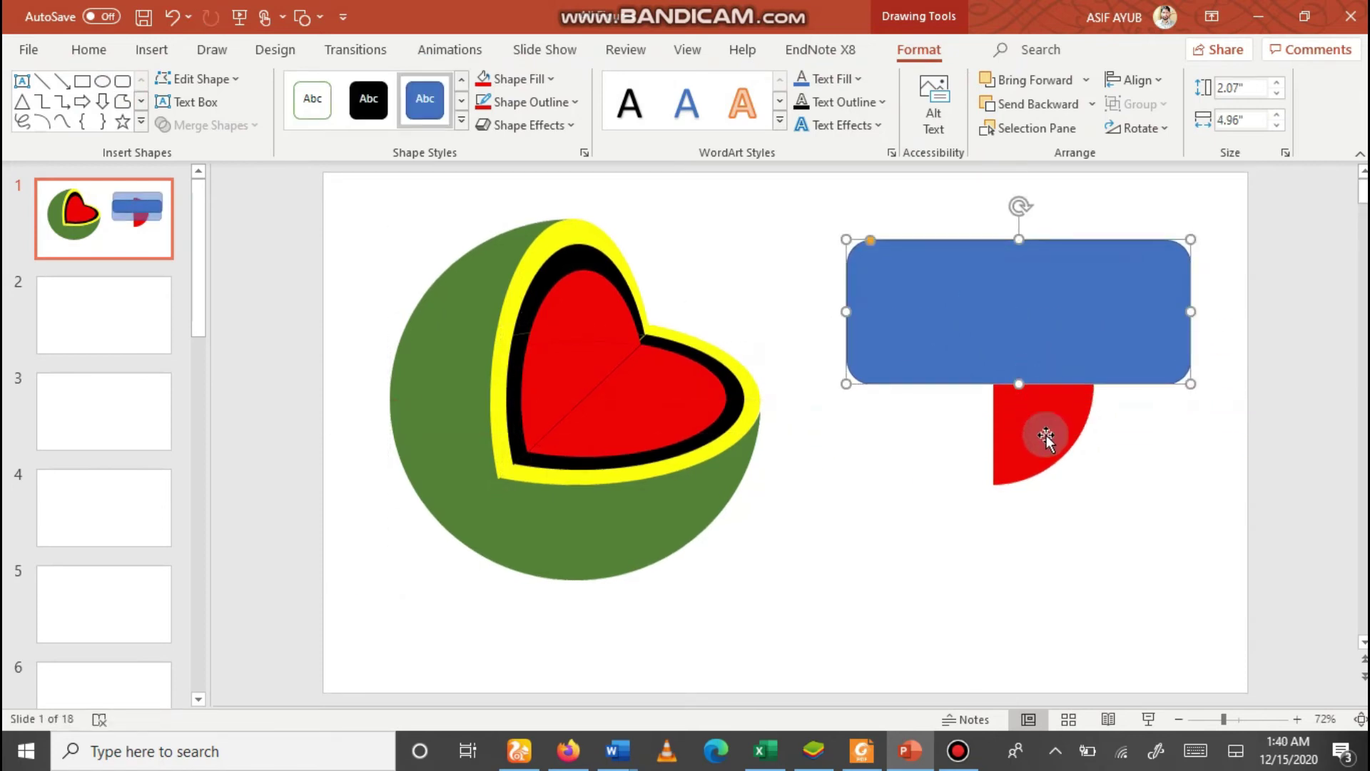
{"action": "left_click", "coordinate": [957, 341], "text": "shift"}
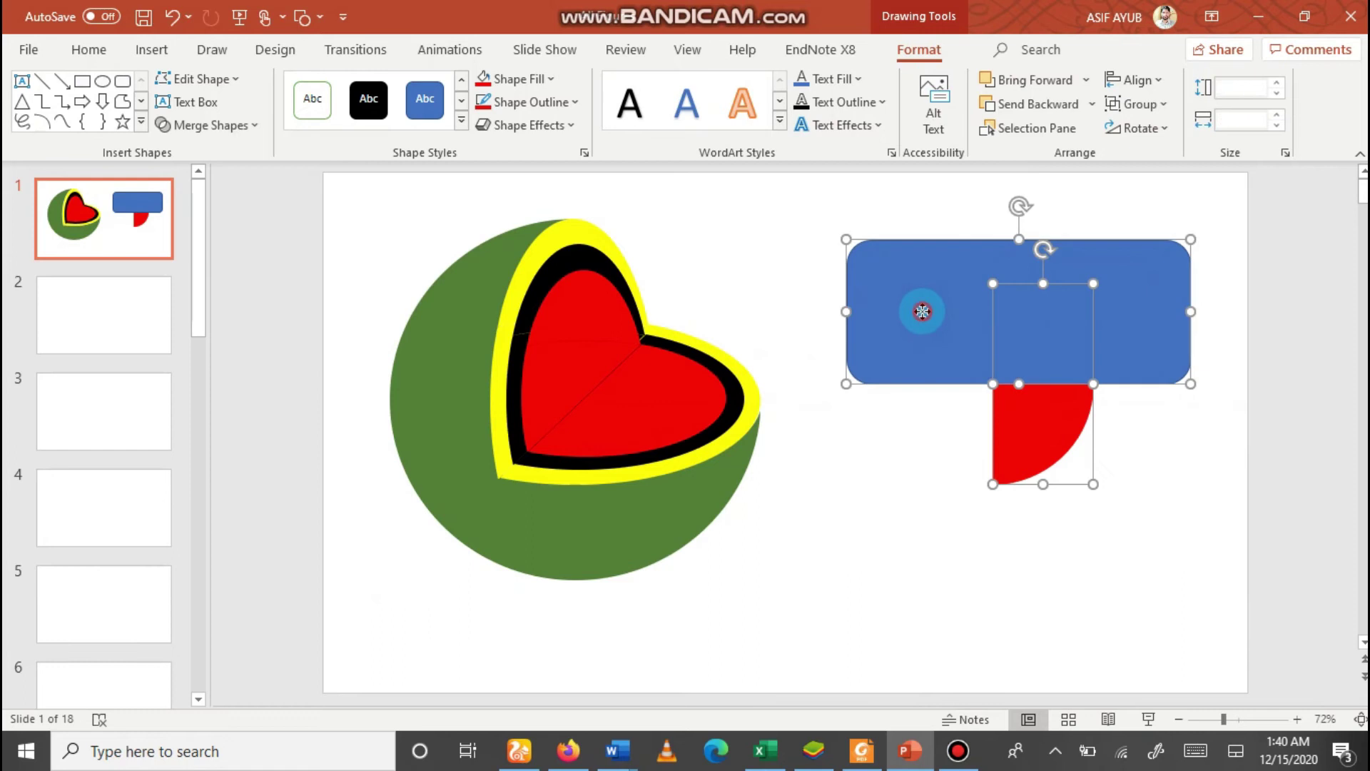
{"action": "left_click", "coordinate": [256, 126]}
{"action": "left_click", "coordinate": [214, 262]}
{"action": "mouse_move", "coordinate": [1054, 416]}
{"action": "left_mouse_down"}
{"action": "mouse_move", "coordinate": [1059, 364]}
{"action": "mouse_move", "coordinate": [935, 401]}
{"action": "left_mouse_up"}
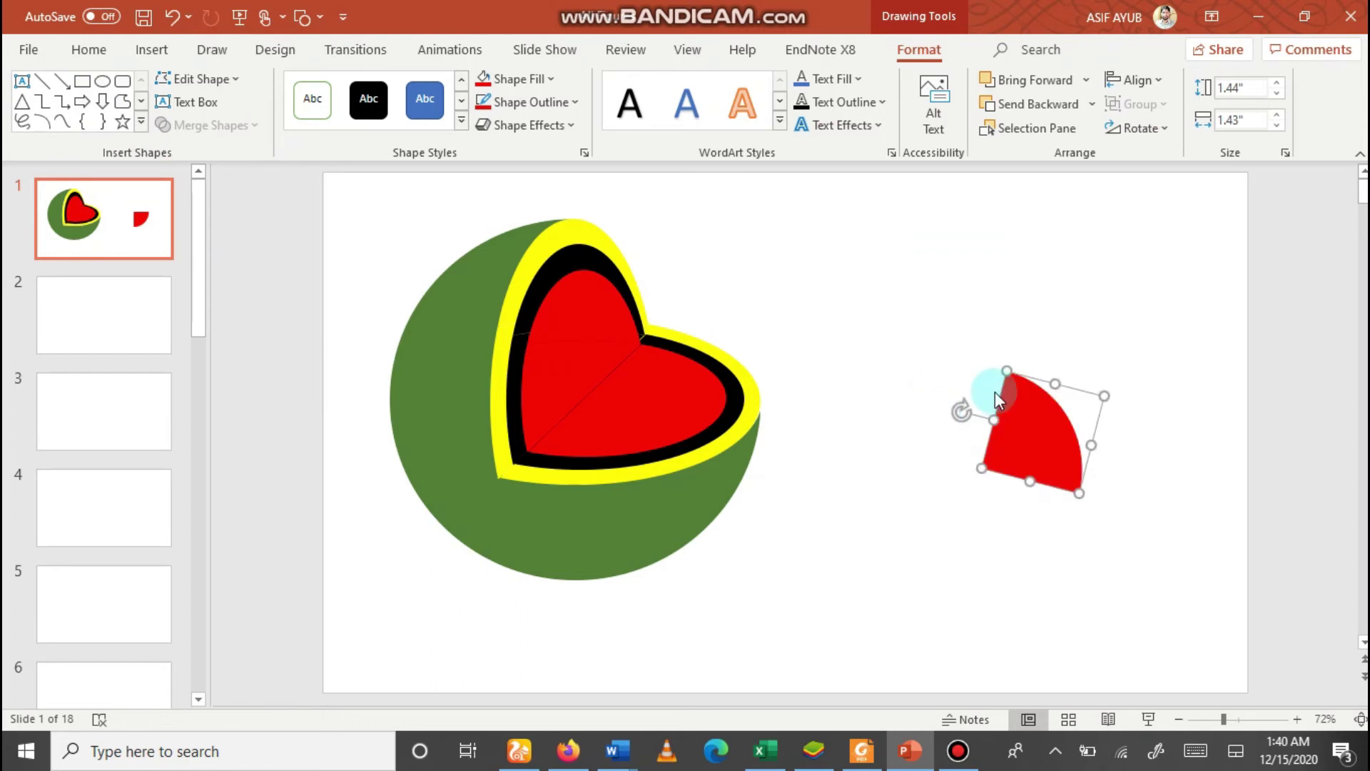
- Enlarge the red wedge, move it onto the heart, and rotate it to match the notch
{"action": "left_click_drag", "start_coordinate": [1006, 367], "coordinate": [968, 324]}
{"action": "mouse_move", "coordinate": [970, 404]}
{"action": "left_mouse_down"}
{"action": "mouse_move", "coordinate": [692, 358]}
{"action": "mouse_move", "coordinate": [629, 254]}
{"action": "left_mouse_up"}
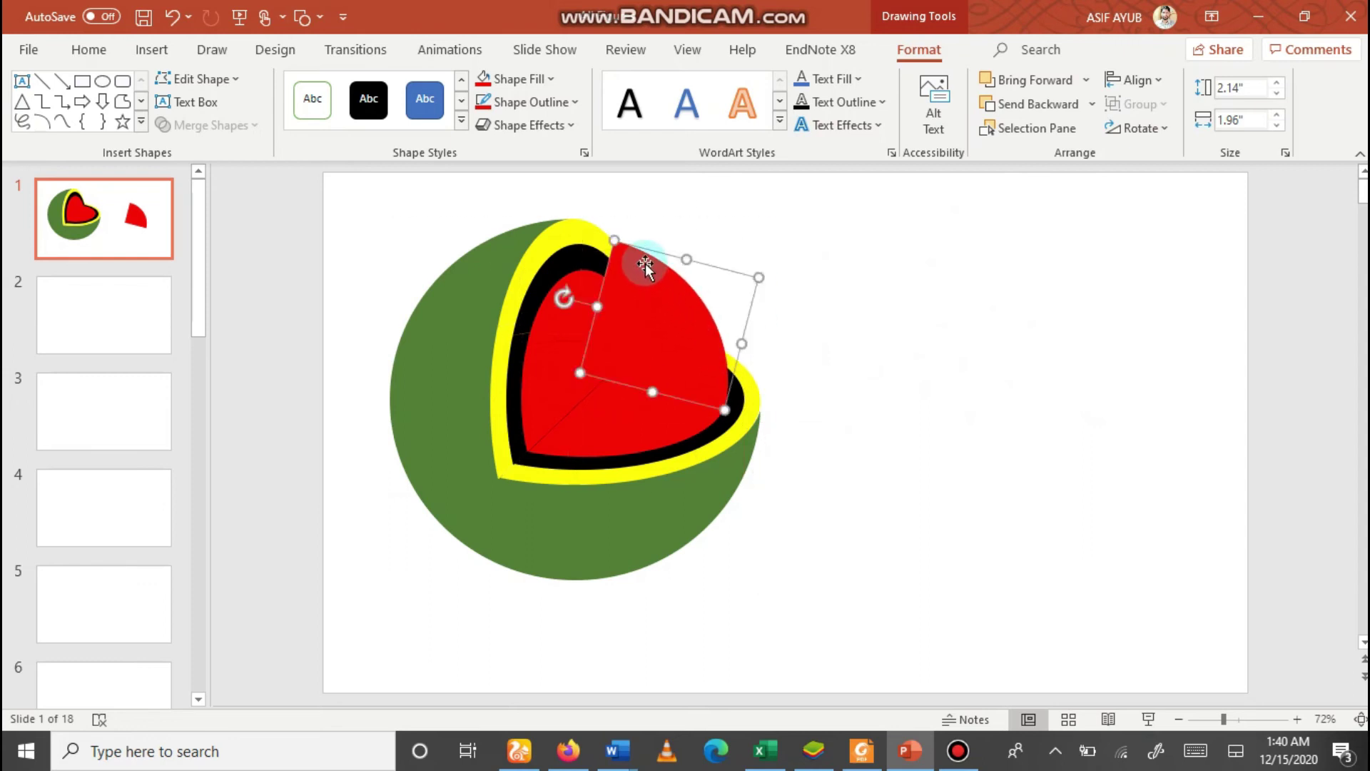
{"action": "left_click_drag", "start_coordinate": [636, 311], "coordinate": [610, 341]}
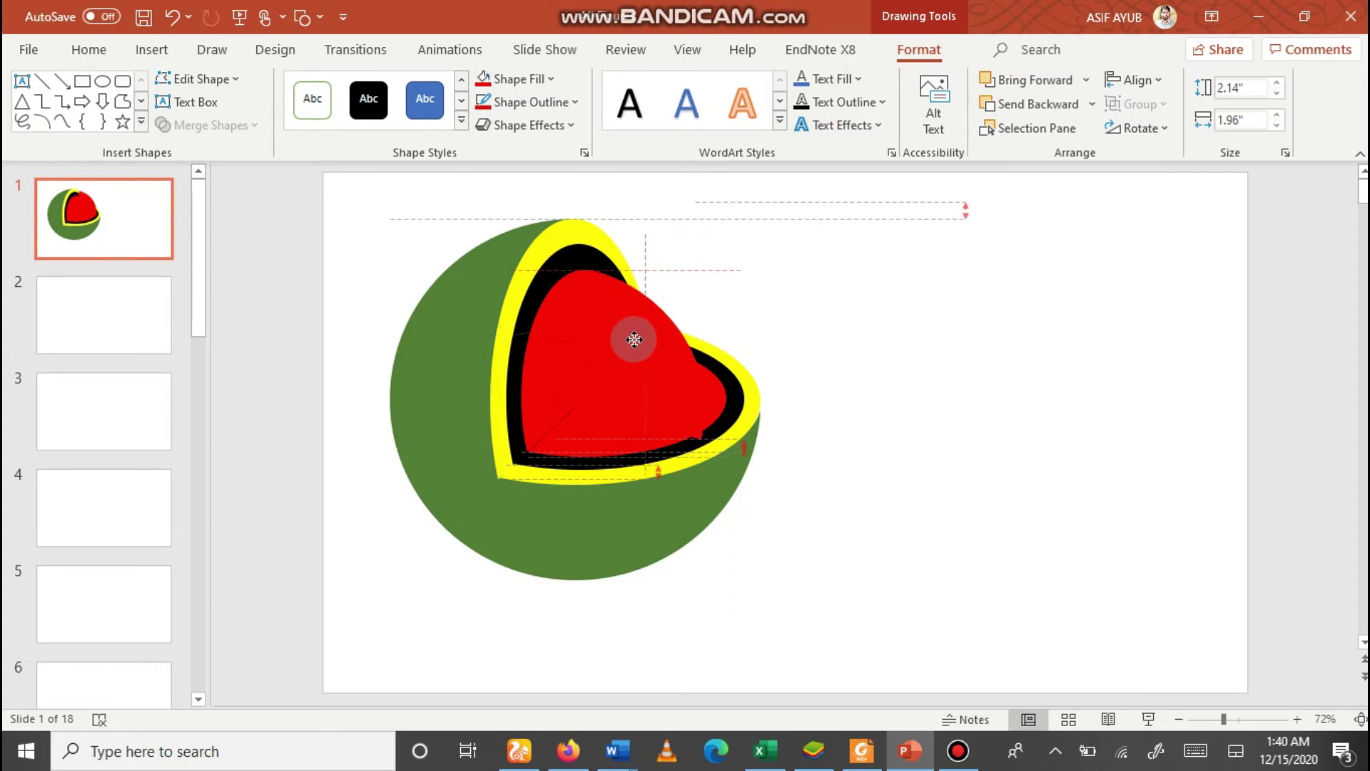
{"action": "left_click_drag", "start_coordinate": [613, 342], "coordinate": [646, 307]}
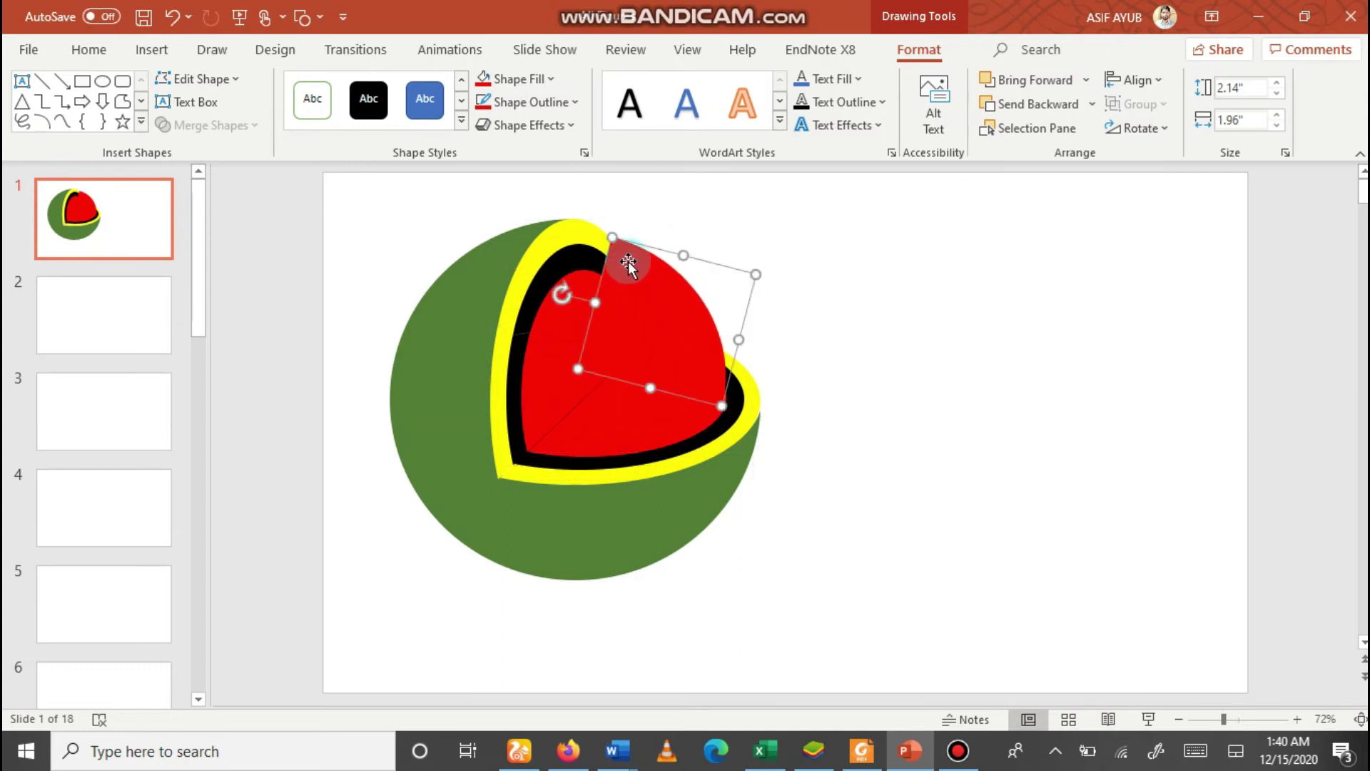
{"action": "left_click_drag", "start_coordinate": [561, 295], "coordinate": [543, 312]}
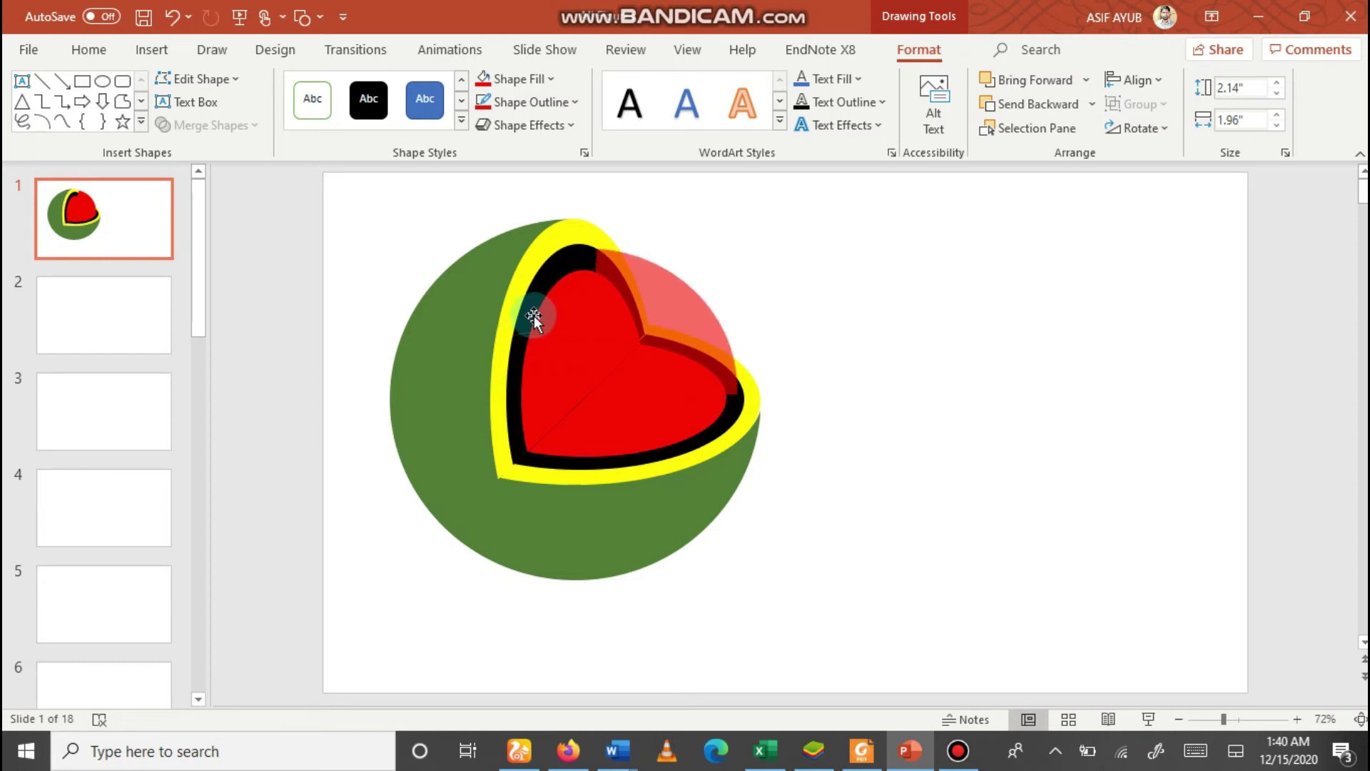
{"action": "left_click_drag", "start_coordinate": [534, 316], "coordinate": [533, 316]}
{"action": "left_click_drag", "start_coordinate": [652, 314], "coordinate": [638, 331]}
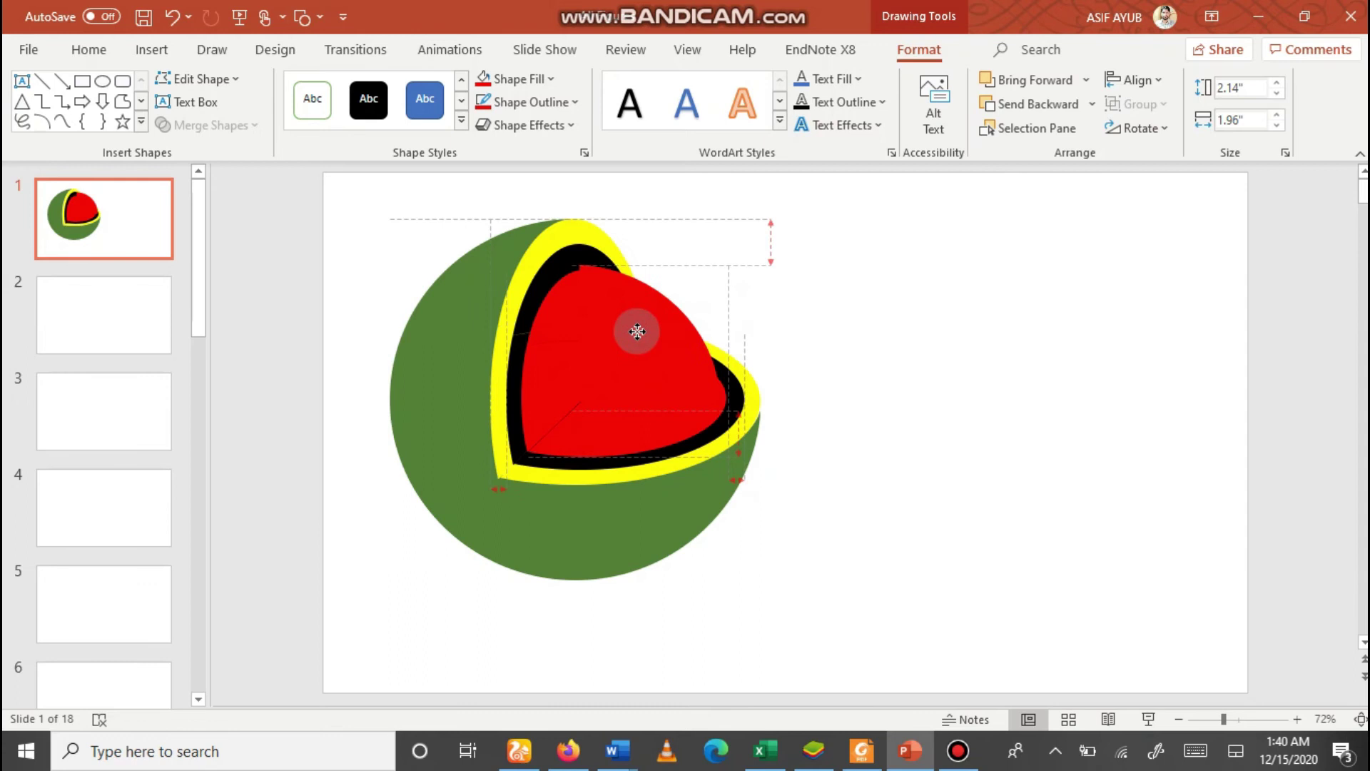
{"action": "left_click_drag", "start_coordinate": [636, 340], "coordinate": [636, 337]}
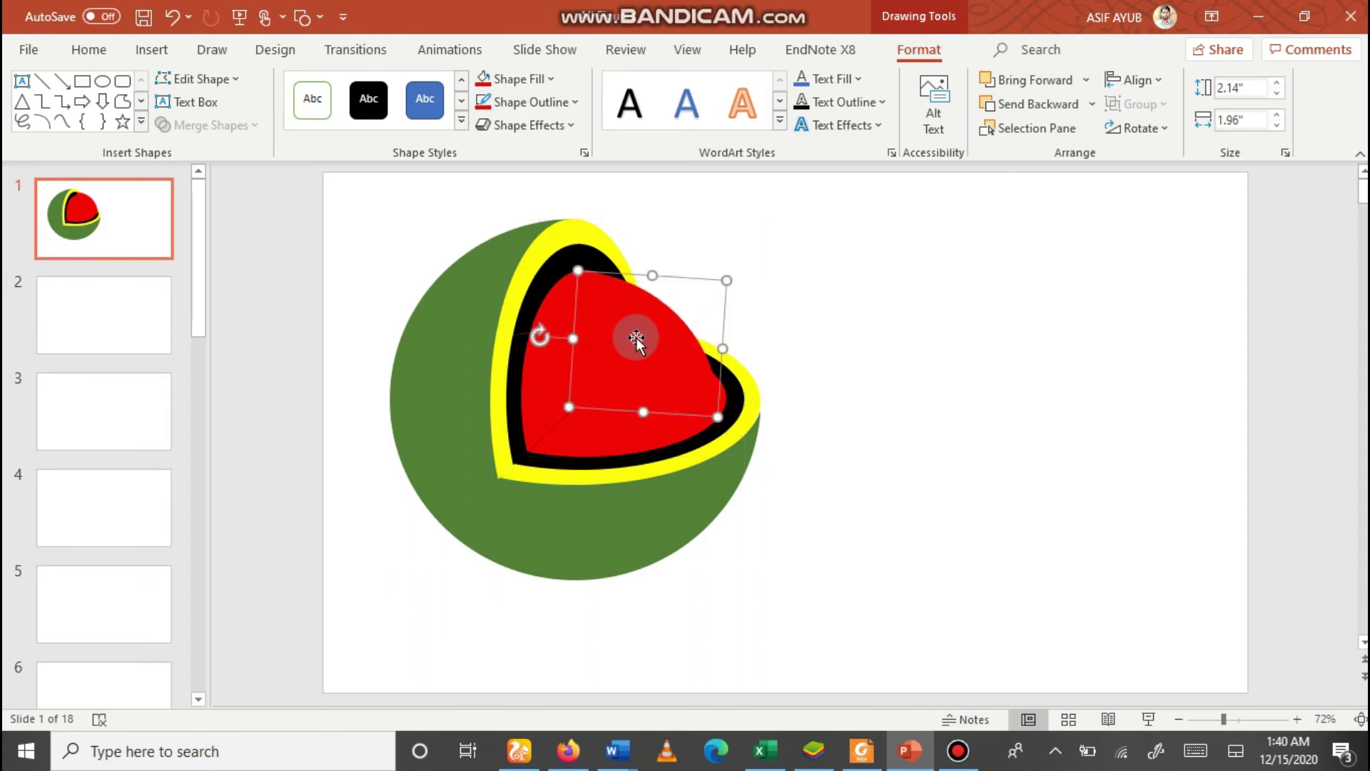
- Resize the wedge to about 2.01 by 2.04 inches in the notch, then select the whole model
{"action": "left_click_drag", "start_coordinate": [718, 418], "coordinate": [726, 433]}
{"action": "left_click_drag", "start_coordinate": [656, 354], "coordinate": [646, 346]}
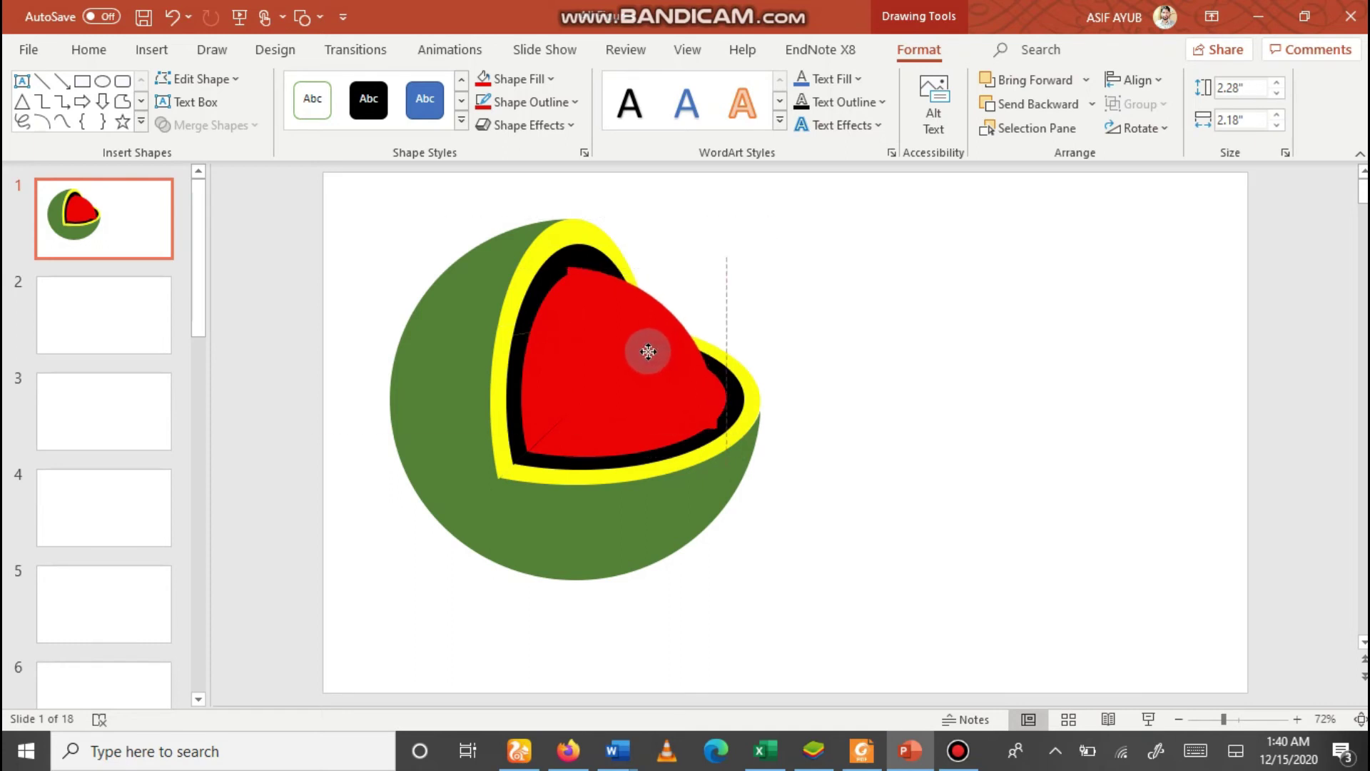
{"action": "left_click_drag", "start_coordinate": [726, 432], "coordinate": [709, 414]}
{"action": "left_click_drag", "start_coordinate": [645, 352], "coordinate": [646, 357]}
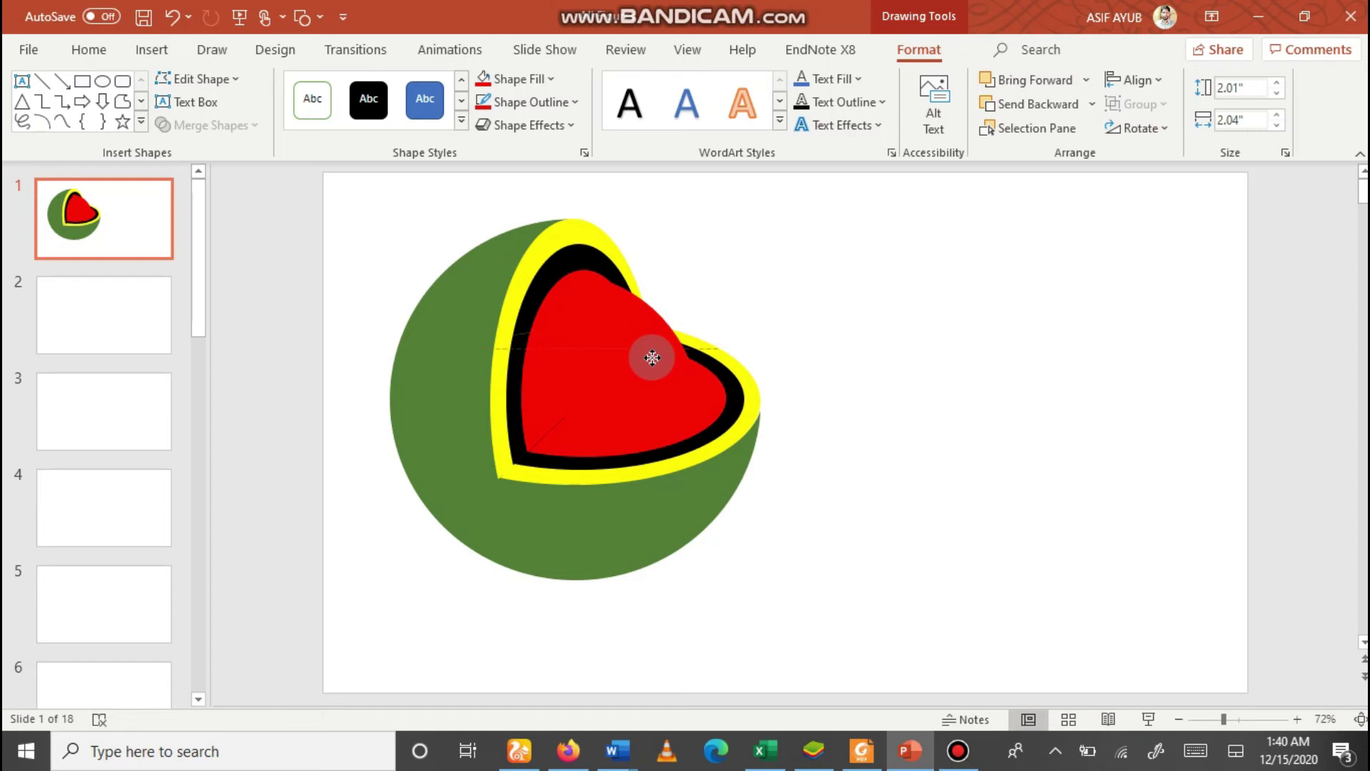
{"action": "left_click_drag", "start_coordinate": [652, 361], "coordinate": [647, 355]}
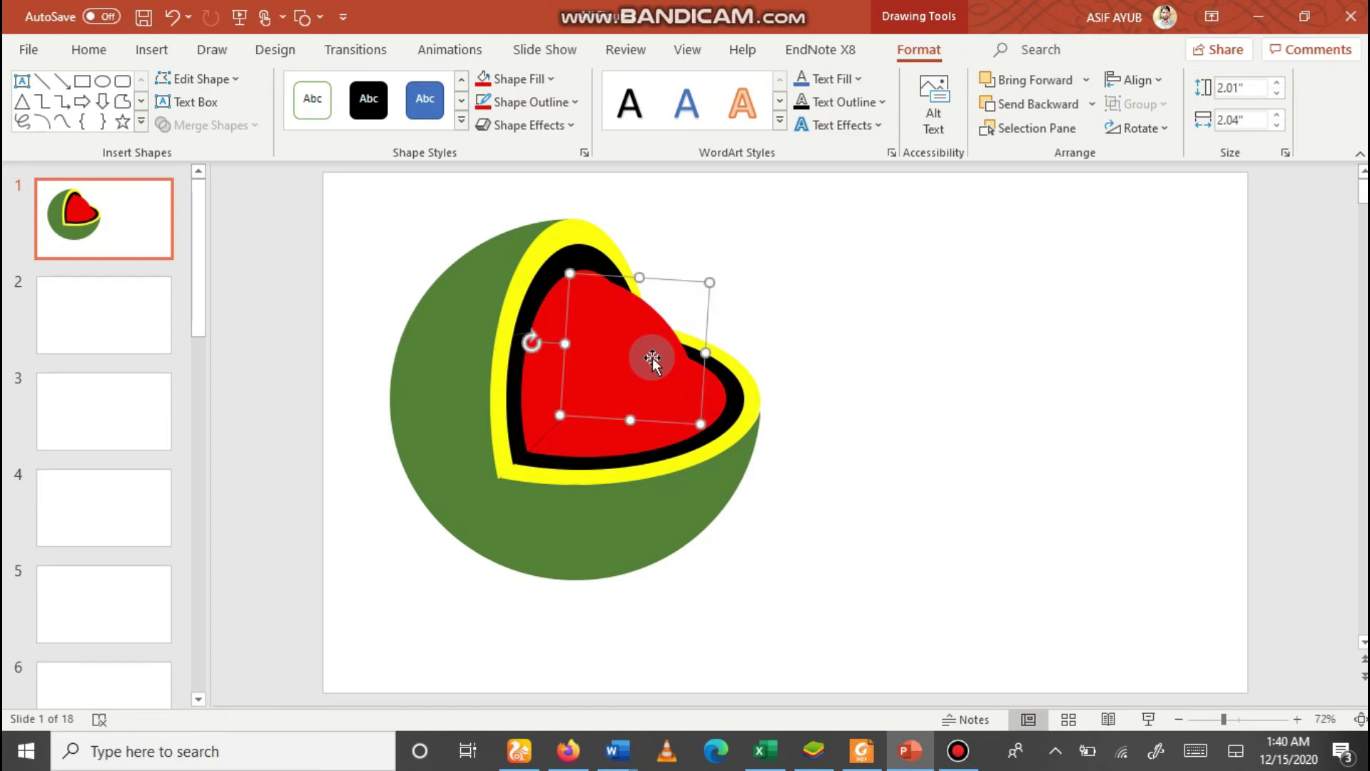
{"action": "left_click", "coordinate": [967, 340]}
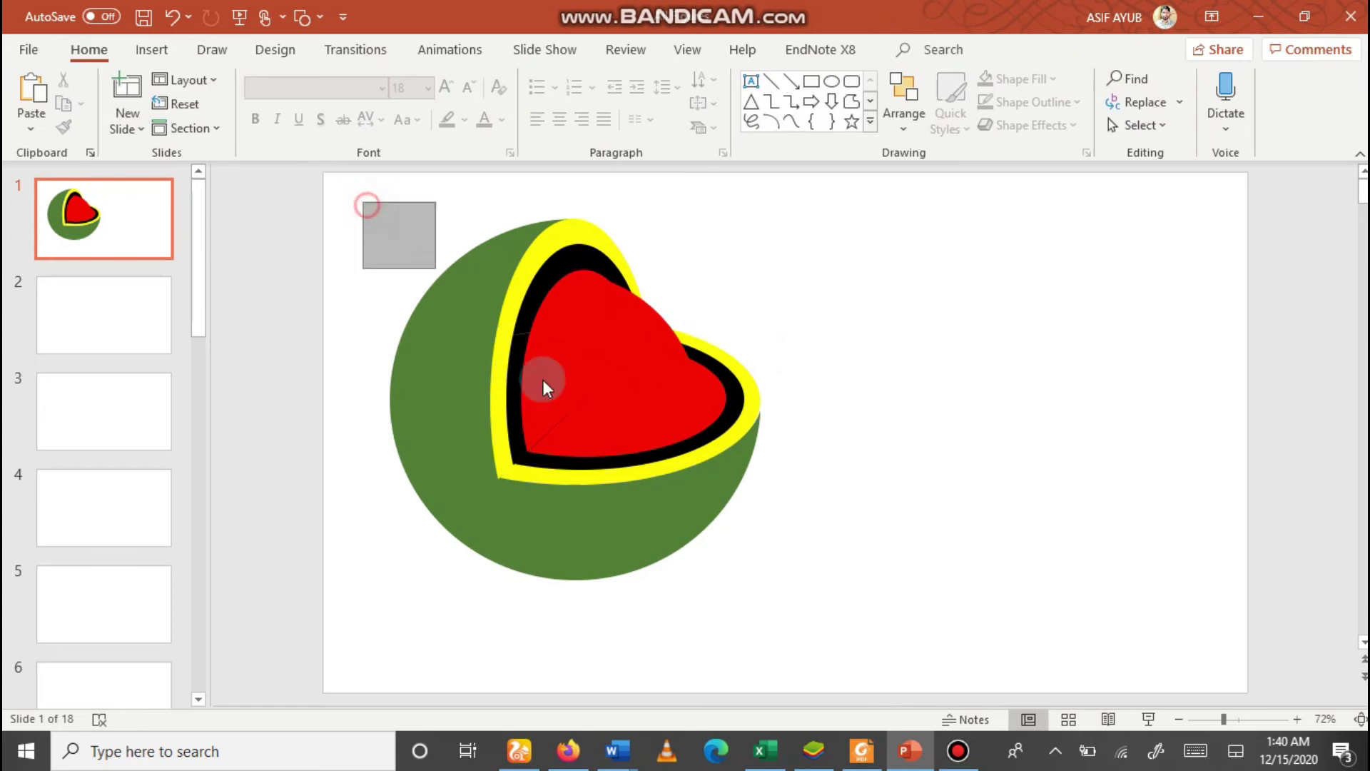
{"action": "left_click_drag", "start_coordinate": [357, 201], "coordinate": [935, 665]}
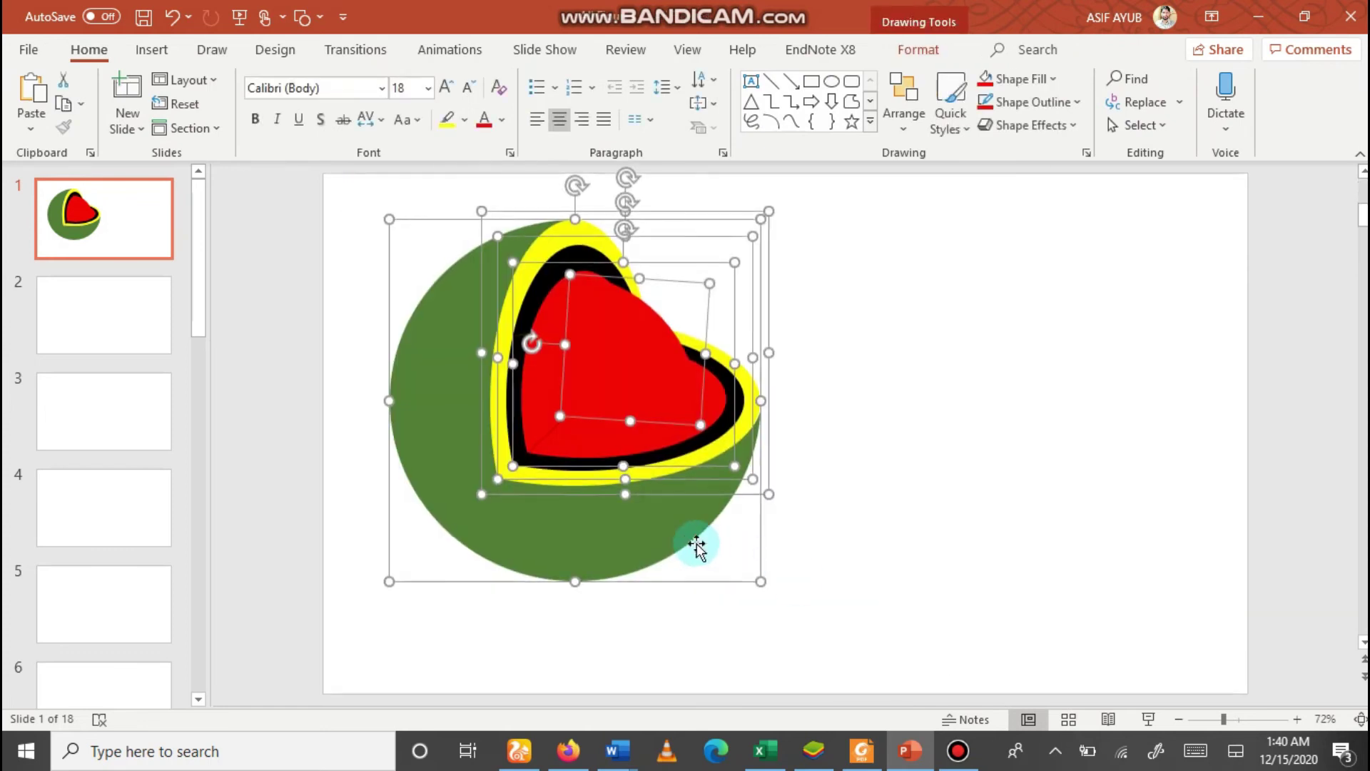
- Group the model's shapes and move the group toward the slide centre
{"action": "right_click", "coordinate": [647, 523]}
{"action": "mouse_move", "coordinate": [702, 270]}
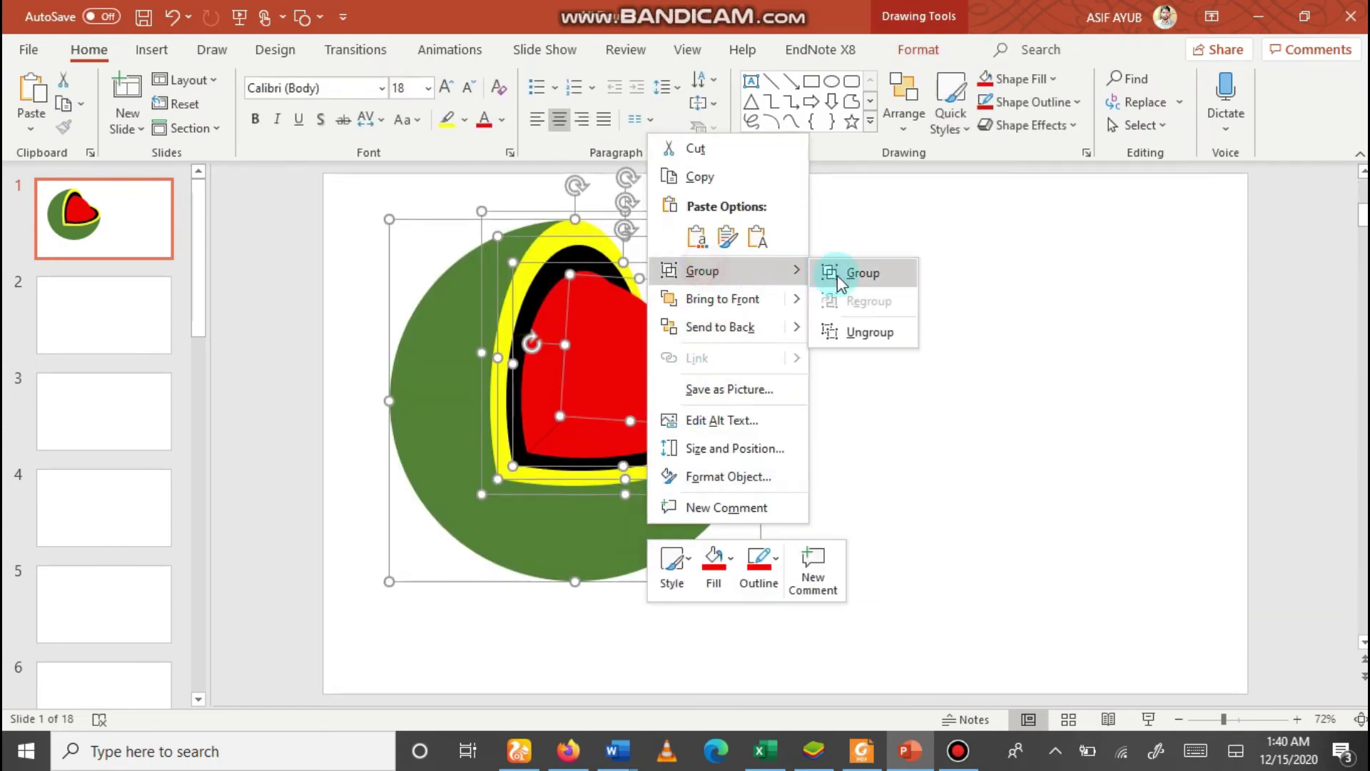
{"action": "left_click", "coordinate": [860, 274]}
{"action": "left_click", "coordinate": [1041, 456]}
{"action": "left_click_drag", "start_coordinate": [533, 295], "coordinate": [653, 296]}
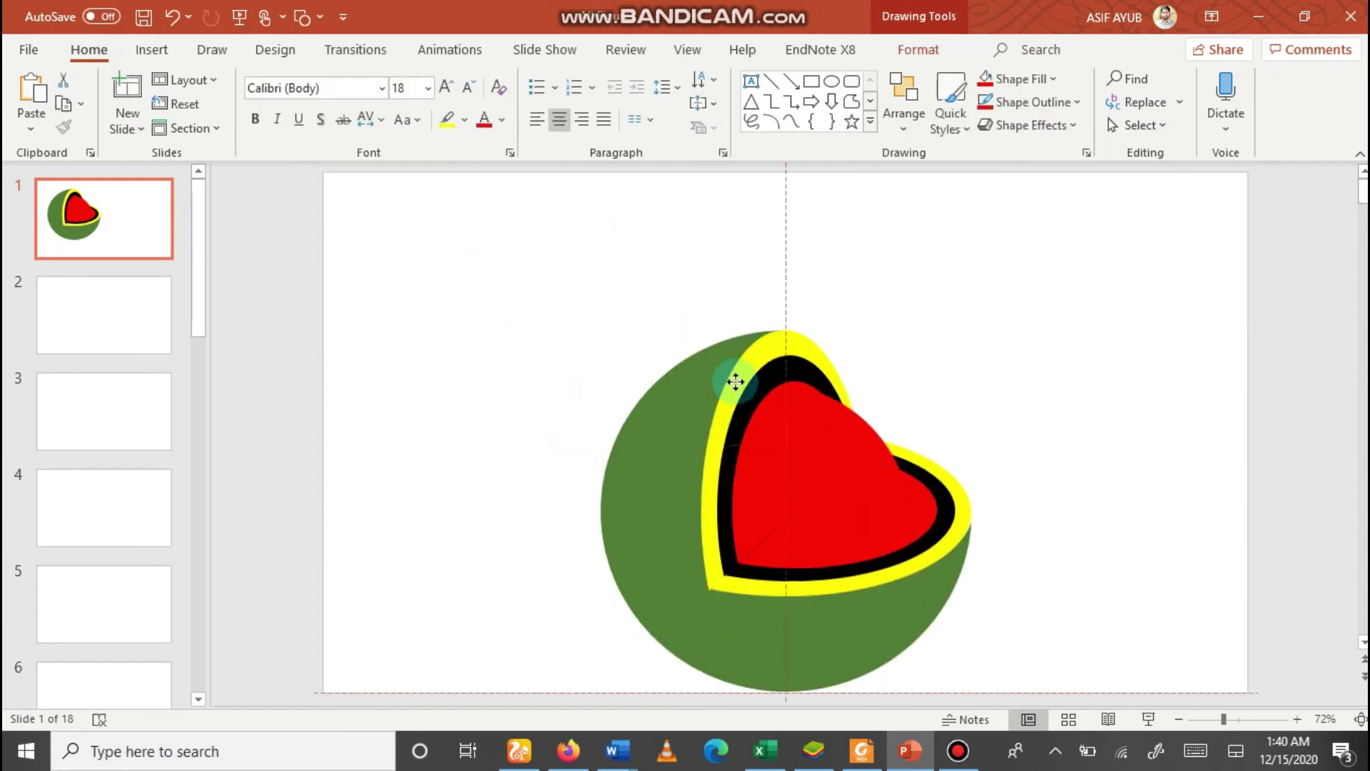
{"action": "left_click", "coordinate": [1000, 430]}
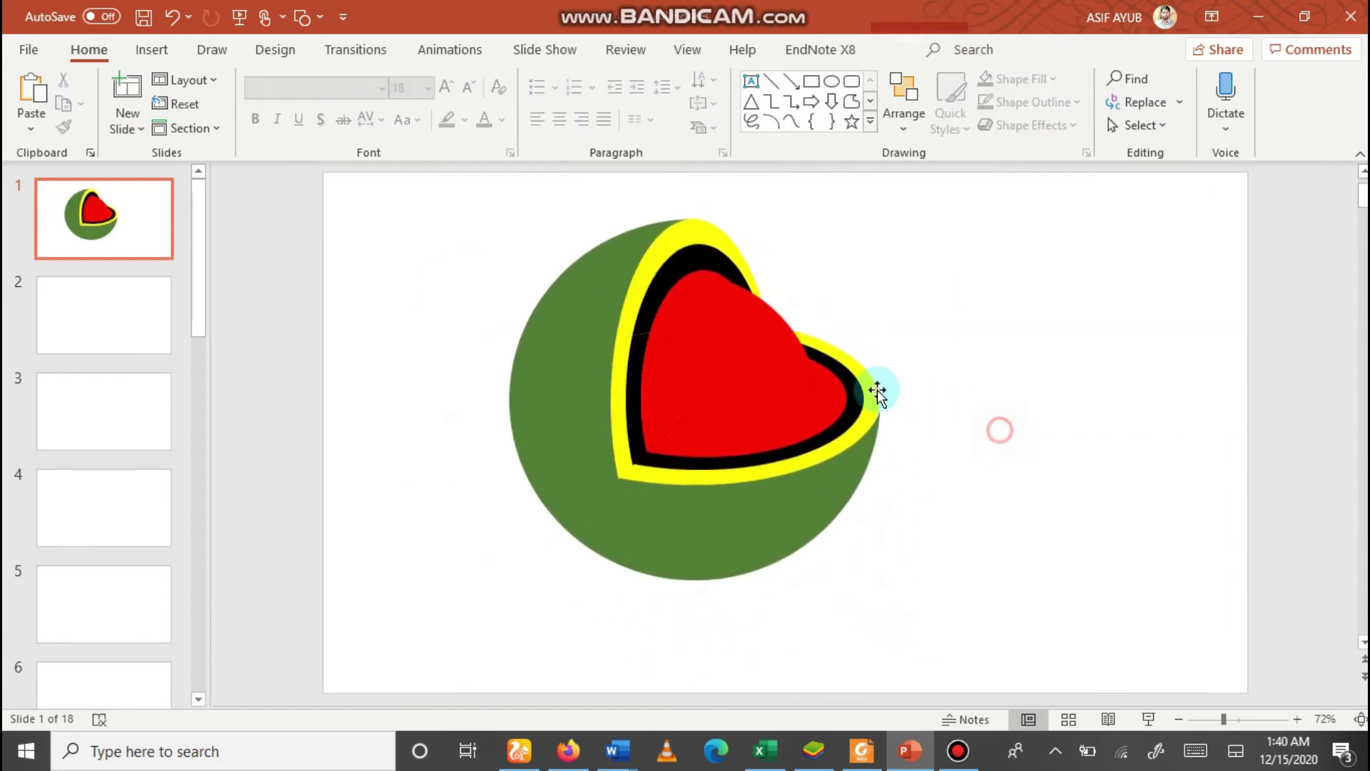
- Ungroup the model back into separate shapes and select the outer sphere
{"action": "left_click", "coordinate": [794, 528]}
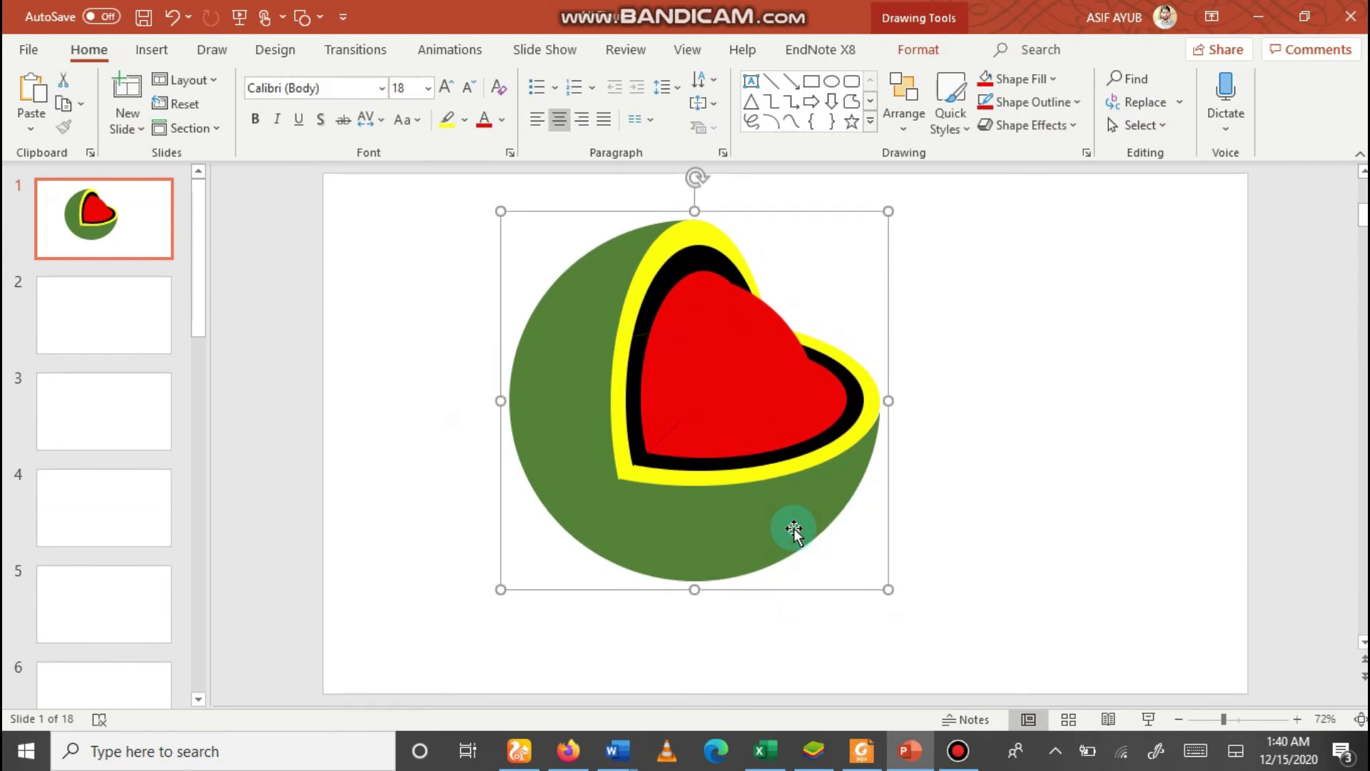
{"action": "right_click", "coordinate": [793, 528]}
{"action": "mouse_move", "coordinate": [851, 275]}
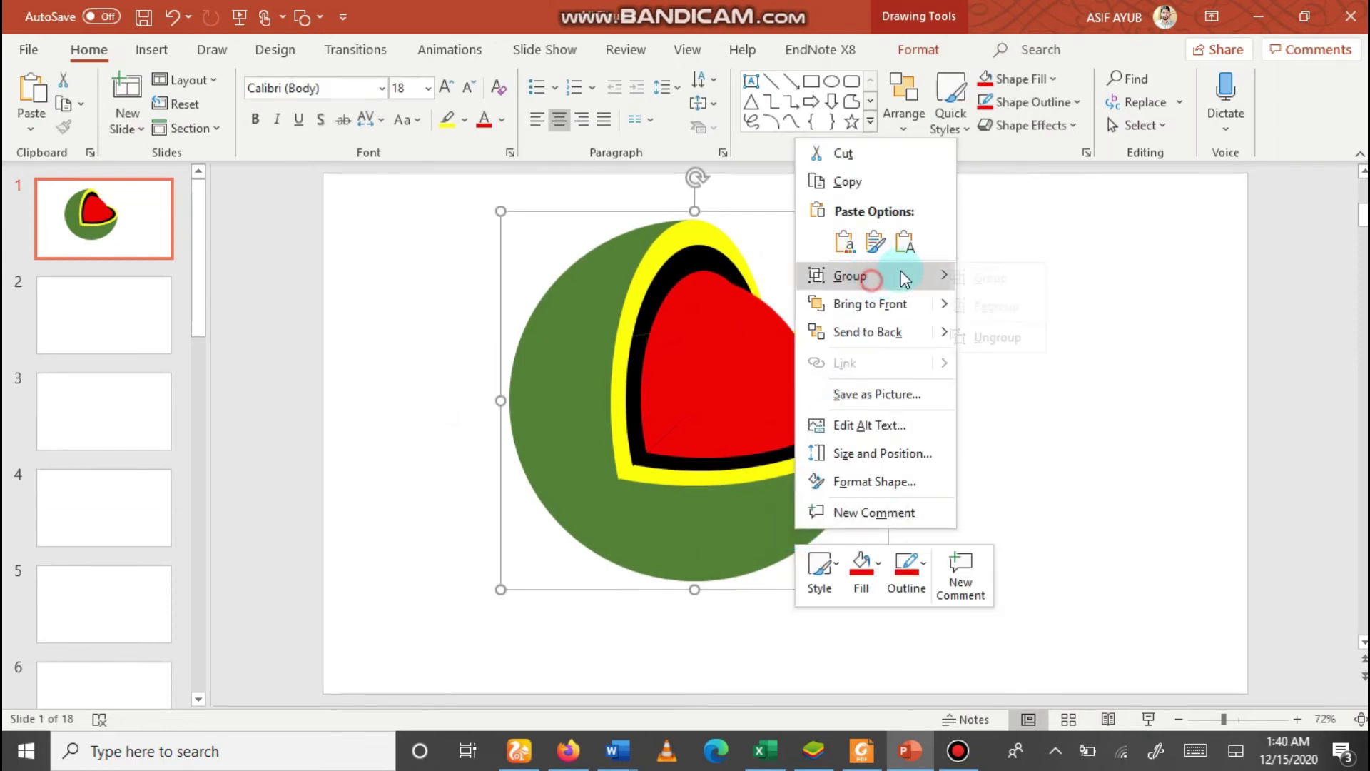
{"action": "left_click", "coordinate": [1013, 337]}
{"action": "left_click", "coordinate": [1107, 474]}
{"action": "left_click", "coordinate": [697, 554]}
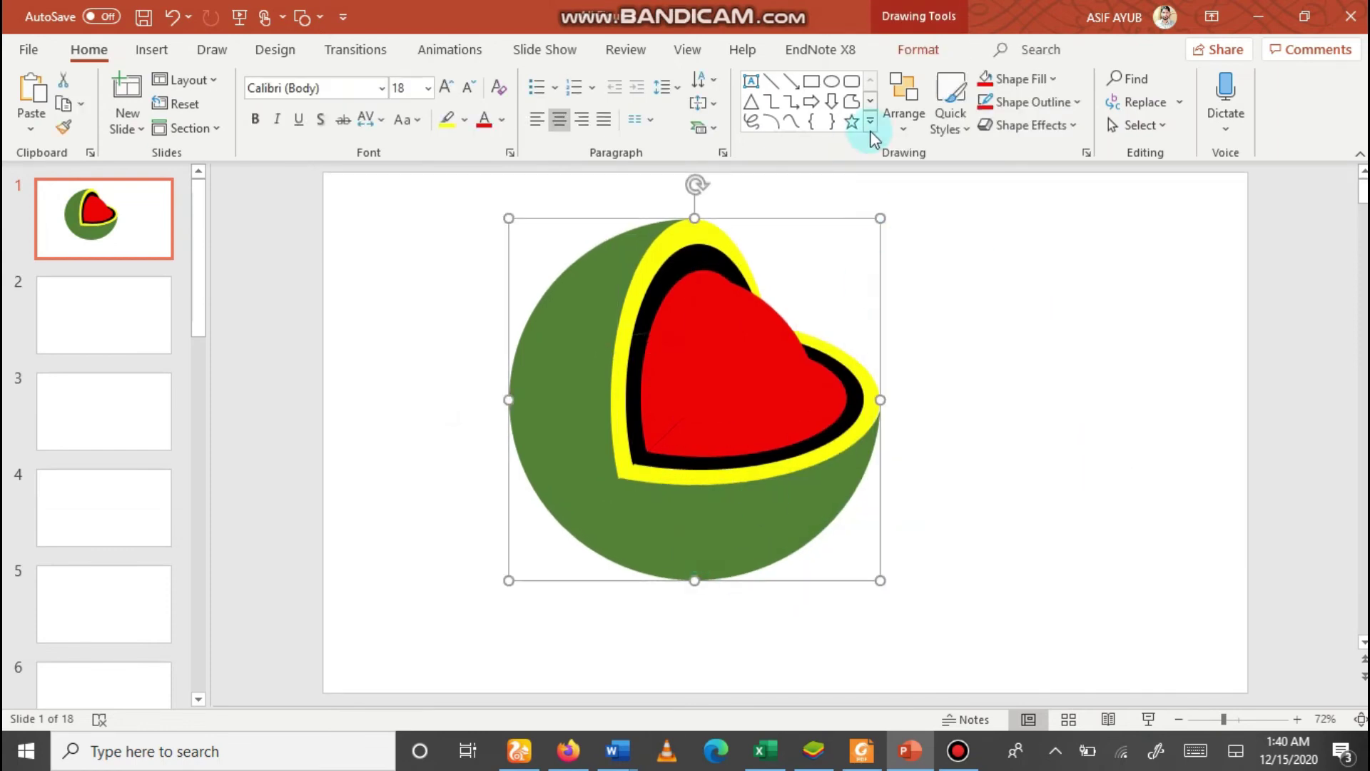
{"action": "left_click", "coordinate": [1056, 80]}
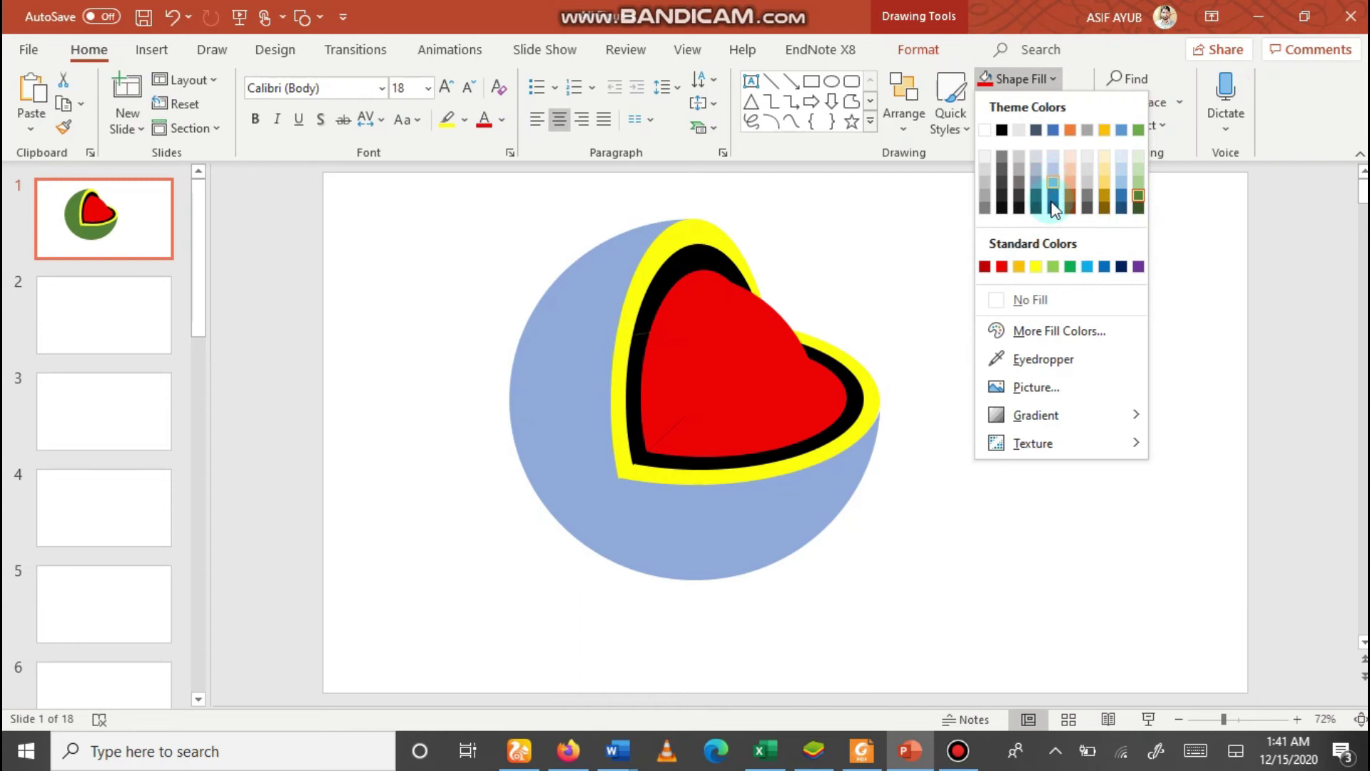
- Fill the outer sphere light blue and switch to blank slide 2
{"action": "left_click", "coordinate": [1087, 267]}
{"action": "left_click", "coordinate": [1028, 415]}
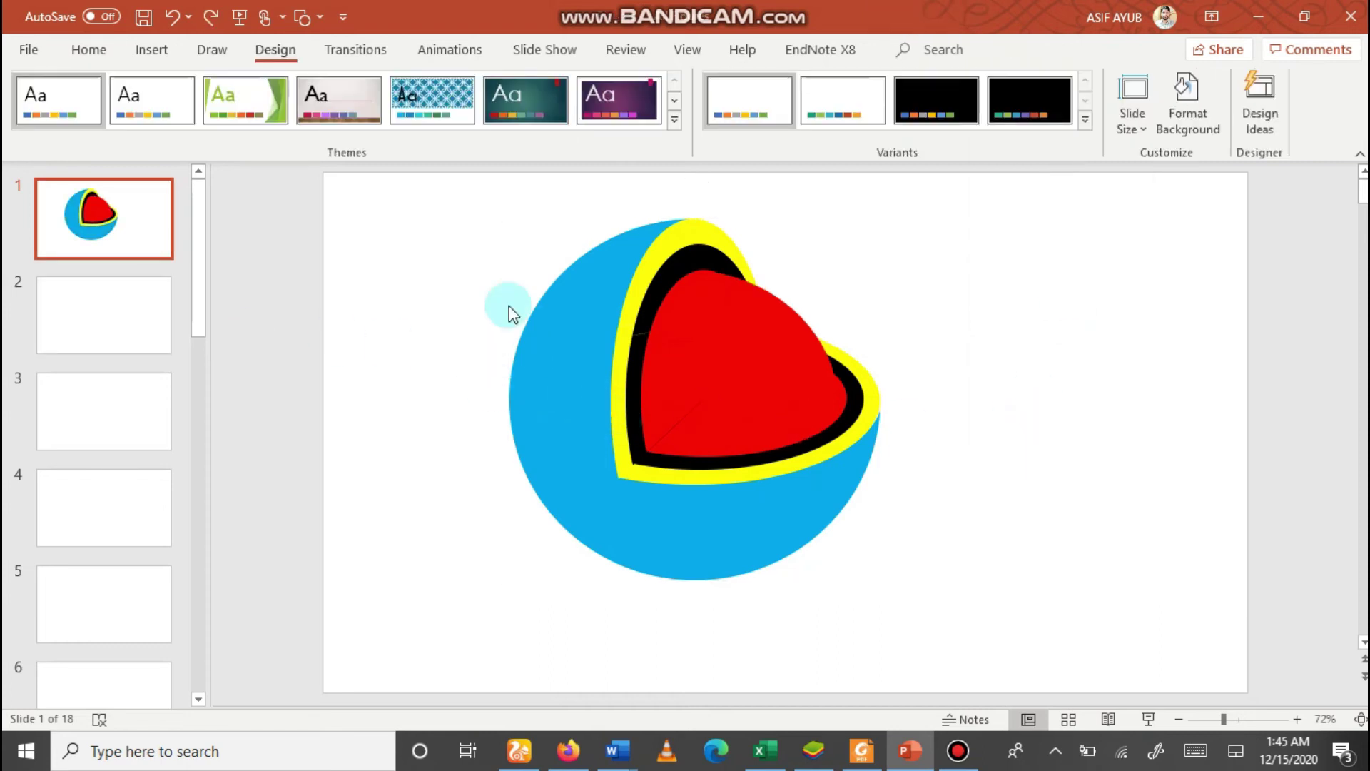
{"action": "left_click", "coordinate": [149, 300]}
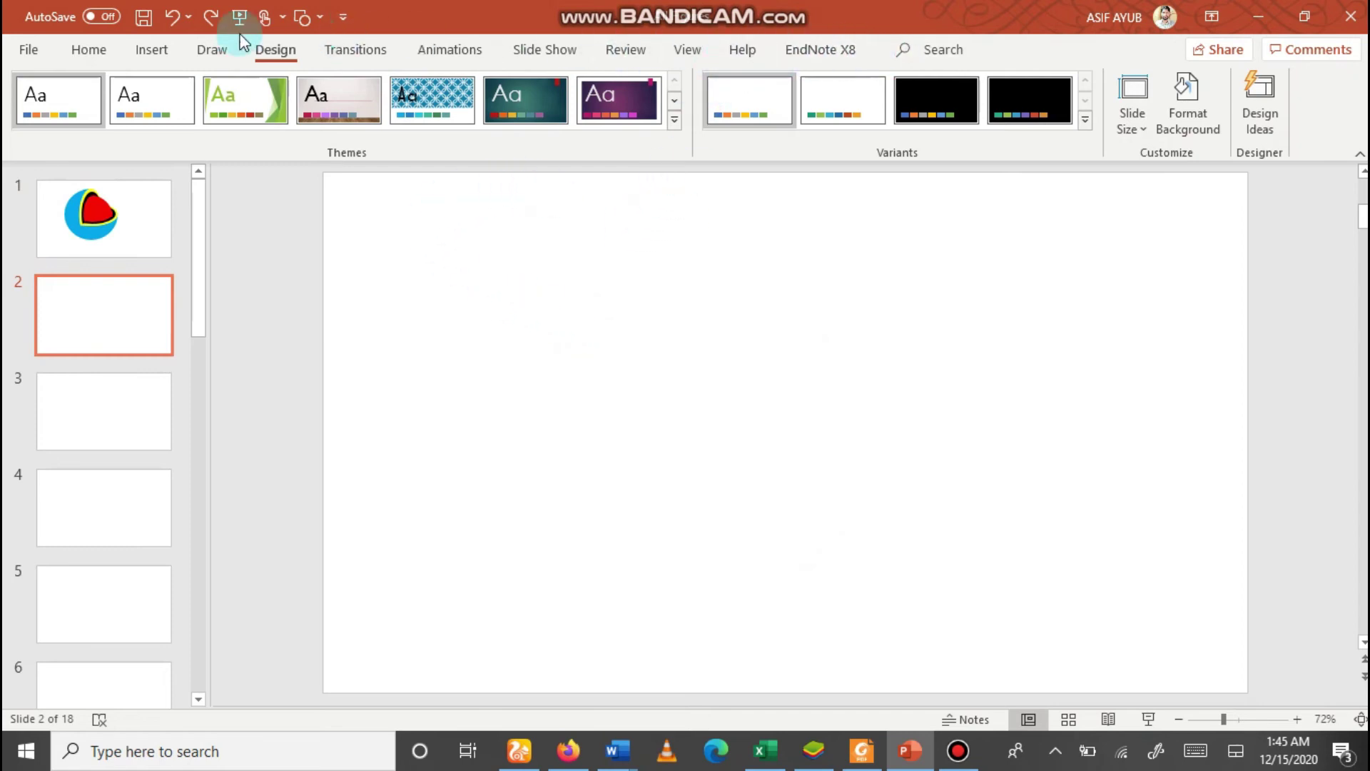
- Draw a large circle on slide 2 and a rectangle covering its right half
{"action": "left_click", "coordinate": [90, 53]}
{"action": "left_click", "coordinate": [832, 81]}
{"action": "left_click_drag", "start_coordinate": [540, 214], "coordinate": [927, 591]}
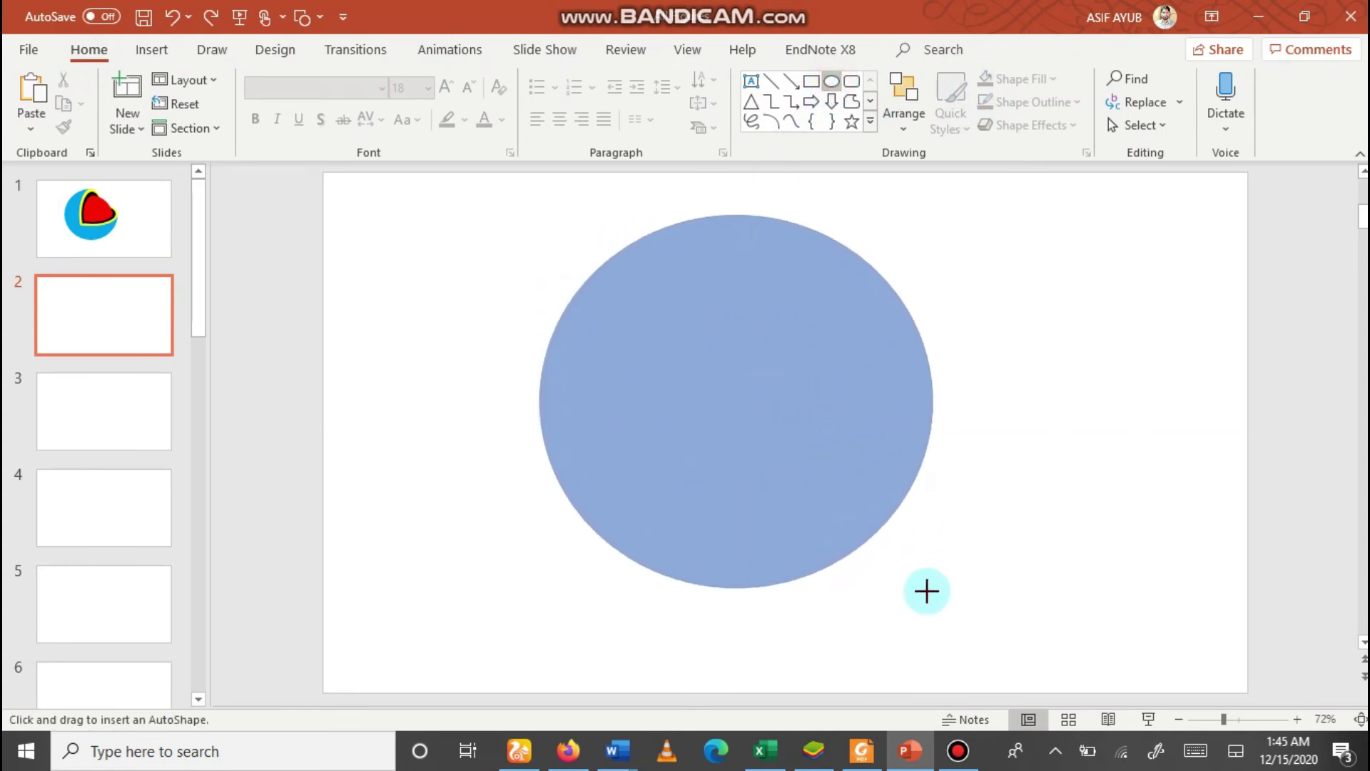
{"action": "left_click_drag", "start_coordinate": [749, 413], "coordinate": [756, 456]}
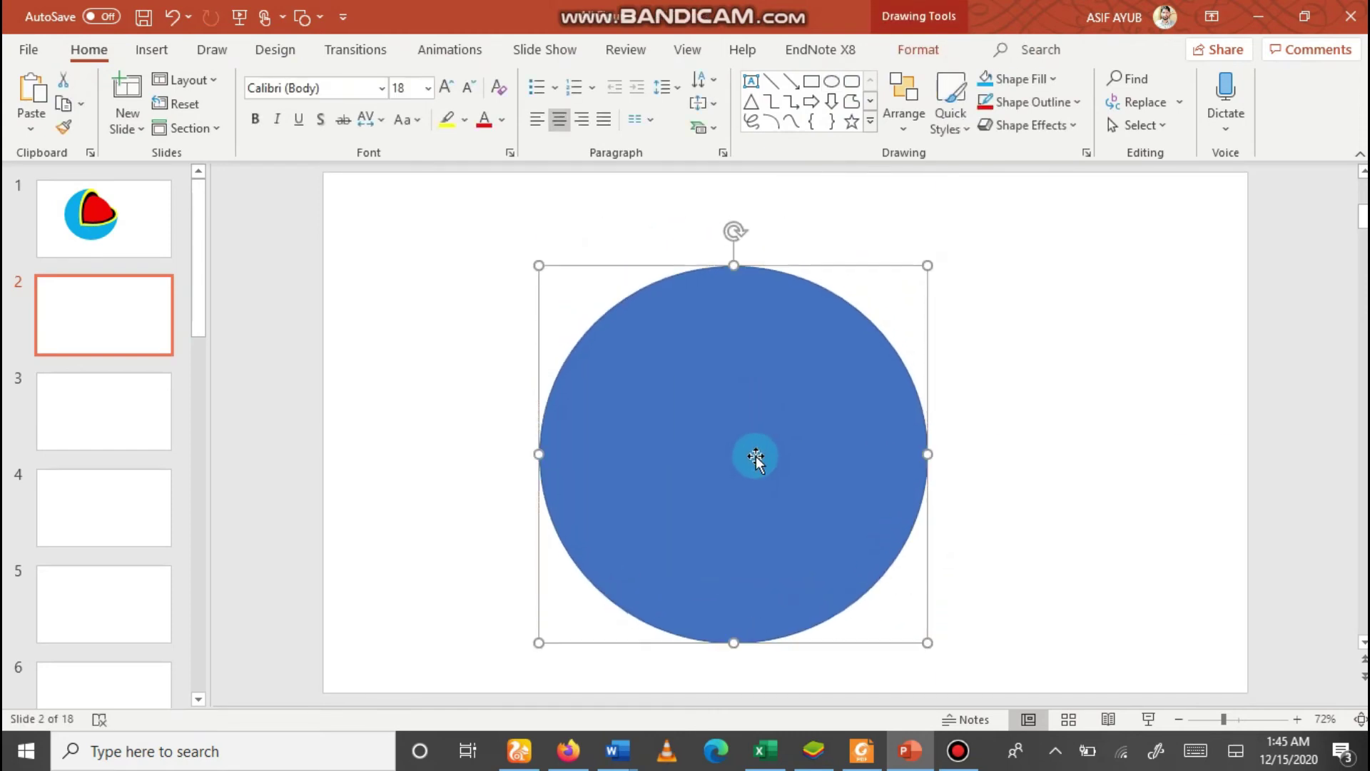
{"action": "left_click", "coordinate": [812, 82]}
{"action": "mouse_move", "coordinate": [735, 207]}
{"action": "left_mouse_down"}
{"action": "mouse_move", "coordinate": [790, 681]}
{"action": "mouse_move", "coordinate": [992, 691]}
{"action": "left_mouse_up"}
{"action": "left_click_drag", "start_coordinate": [868, 563], "coordinate": [855, 558]}
- Subtract the rectangle from the circle to leave a half-circle, then shift it left and down
{"action": "left_click", "coordinate": [698, 483]}
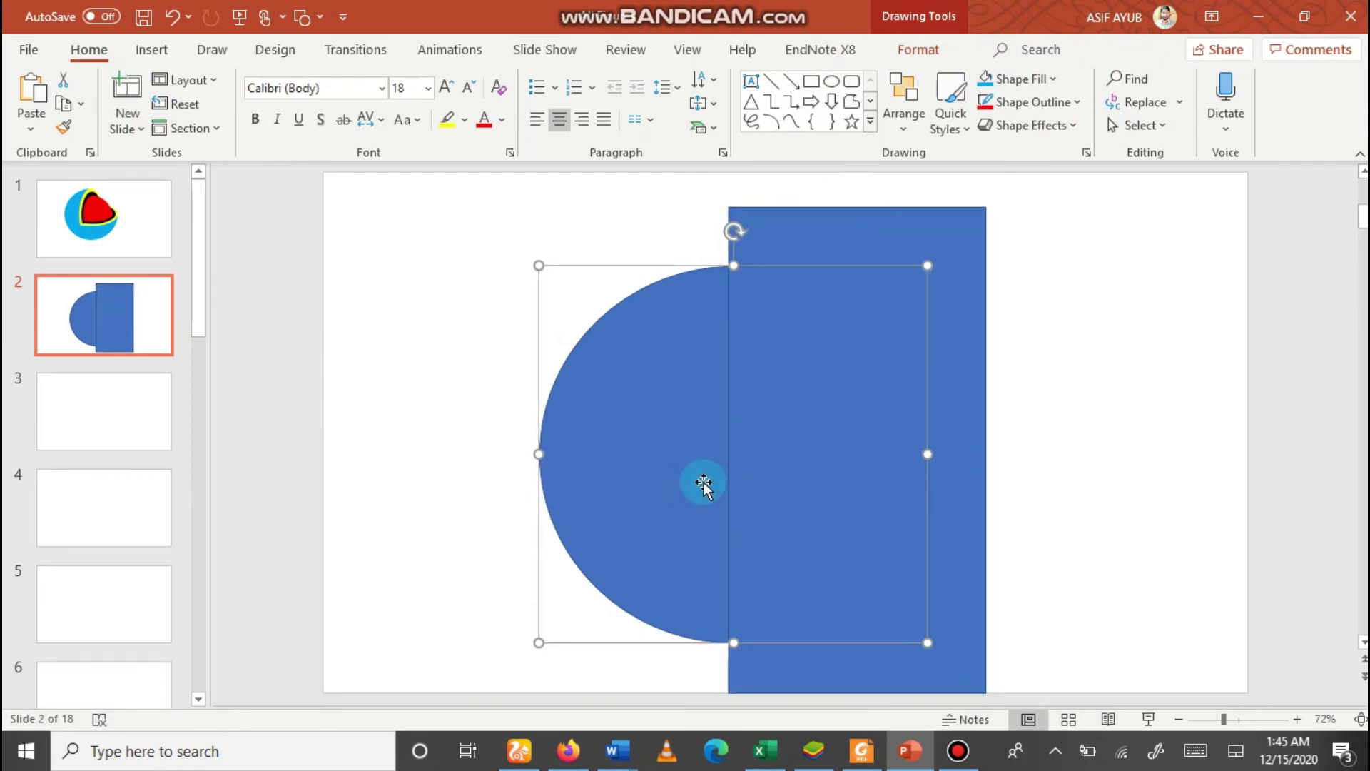
{"action": "left_click", "coordinate": [976, 292], "text": "shift"}
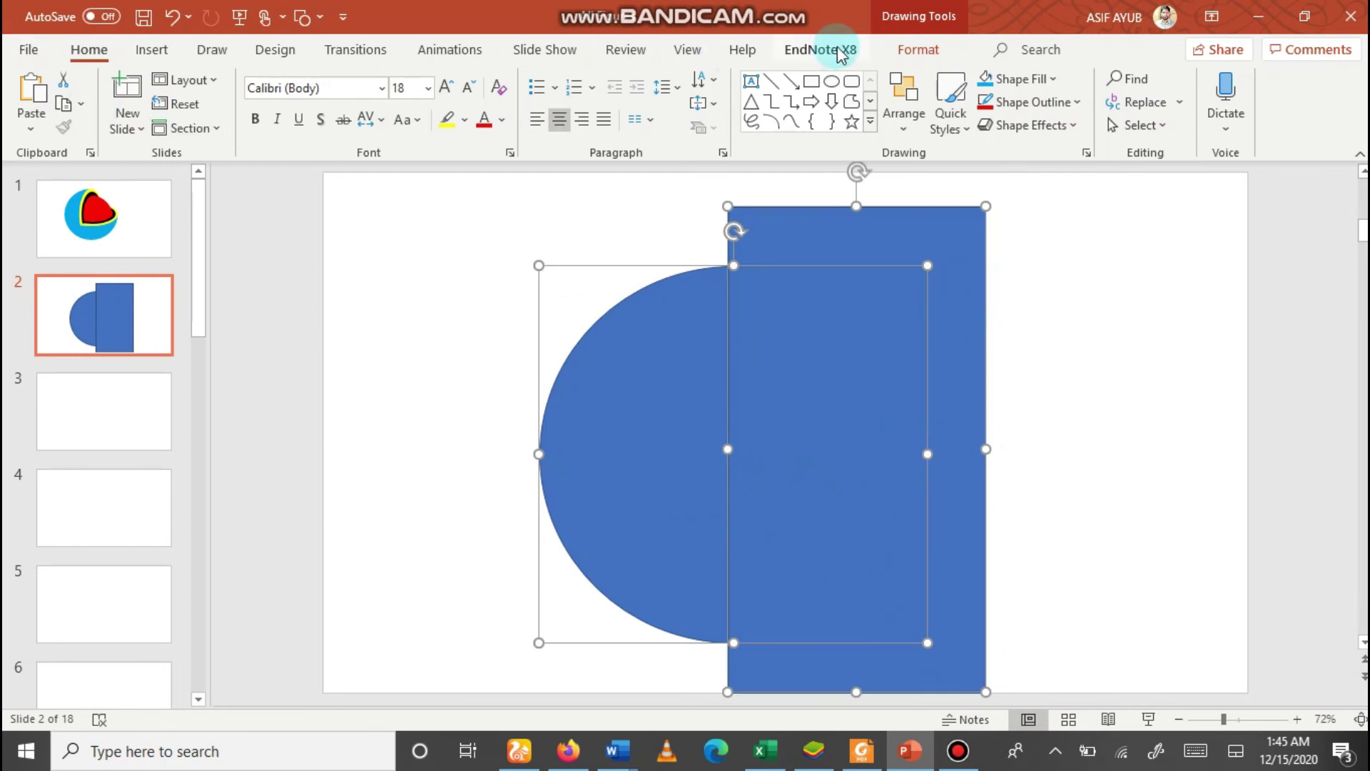
{"action": "left_click", "coordinate": [918, 49]}
{"action": "left_click", "coordinate": [256, 132]}
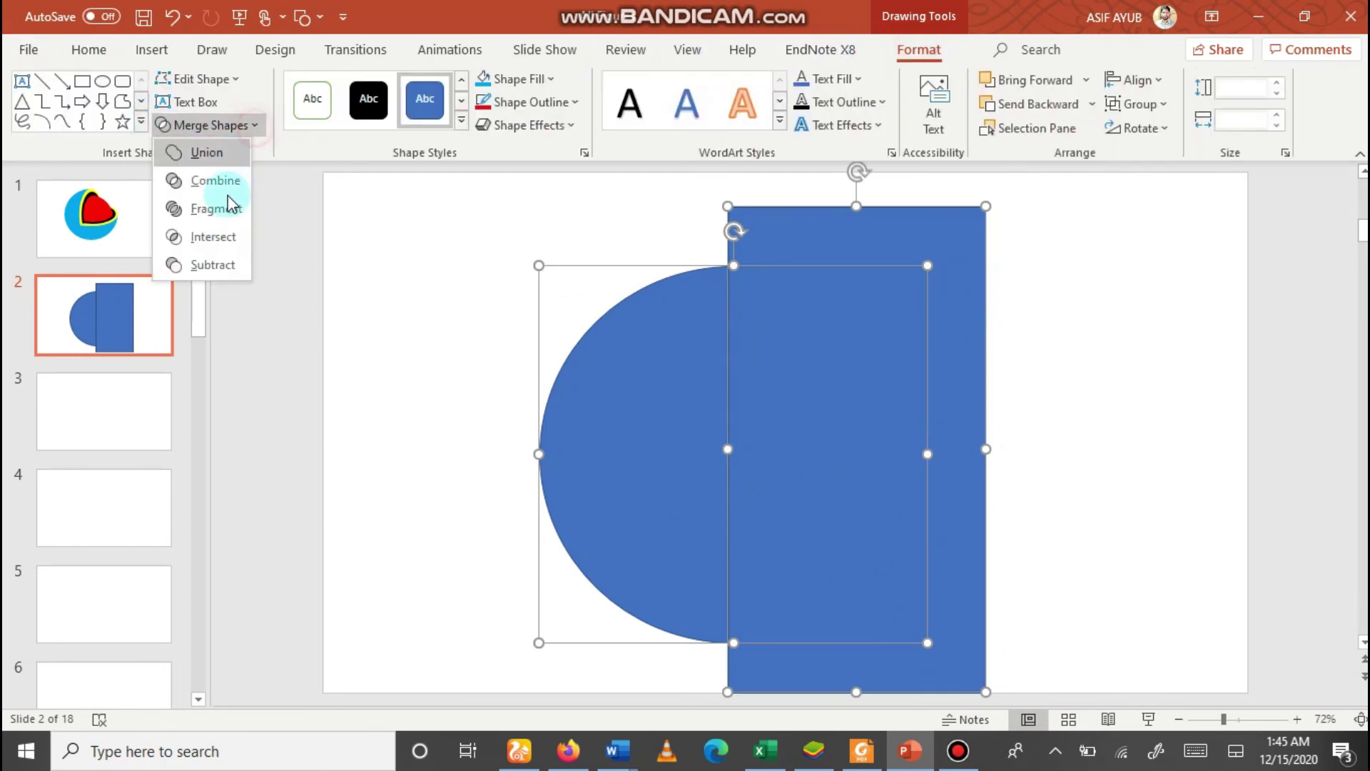
{"action": "left_click", "coordinate": [222, 261]}
{"action": "left_click", "coordinate": [822, 300]}
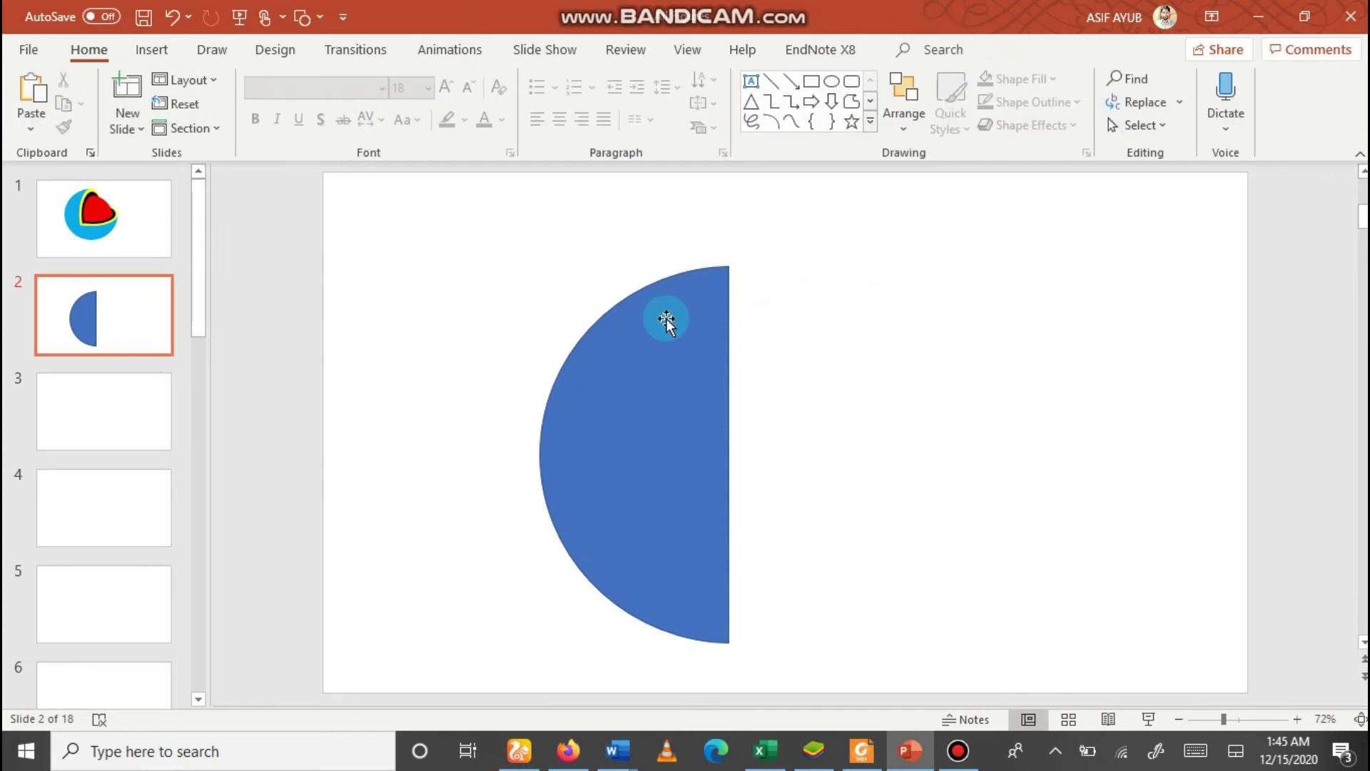
{"action": "left_click_drag", "start_coordinate": [667, 315], "coordinate": [640, 340]}
- Rotate the half-circle about 45° counter-clockwise, reposition it and fill it green
{"action": "left_click_drag", "start_coordinate": [610, 254], "coordinate": [459, 358]}
{"action": "left_click_drag", "start_coordinate": [645, 468], "coordinate": [730, 466]}
{"action": "left_click", "coordinate": [1051, 79]}
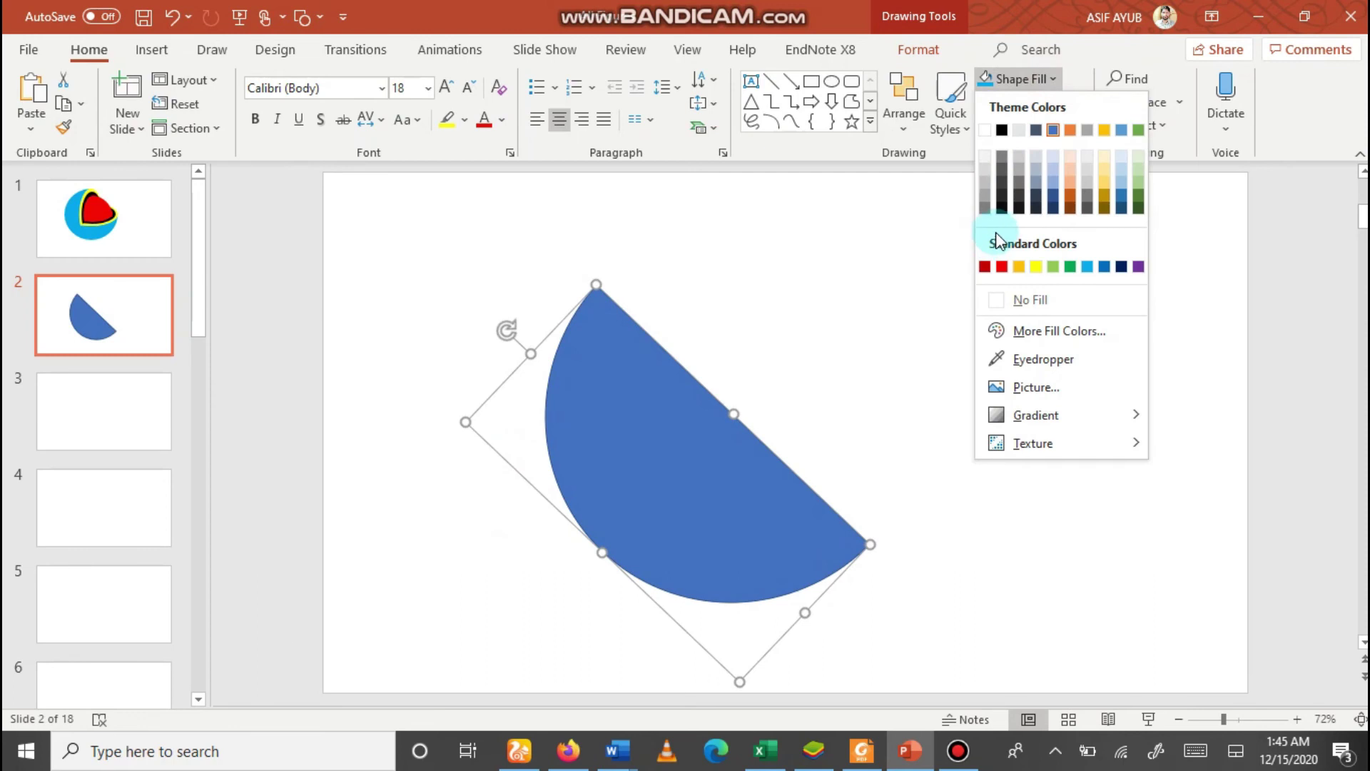
{"action": "left_click", "coordinate": [1002, 266]}
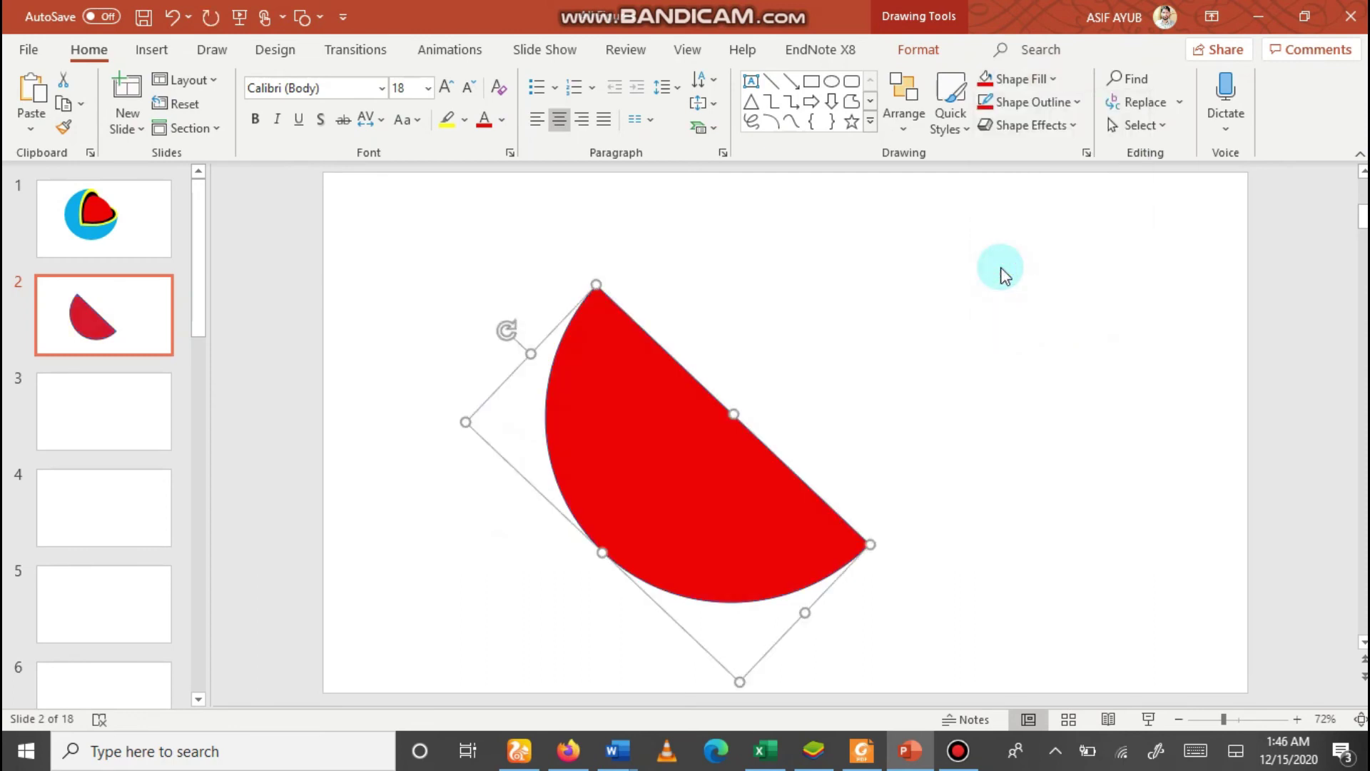
{"action": "left_click", "coordinate": [1021, 79]}
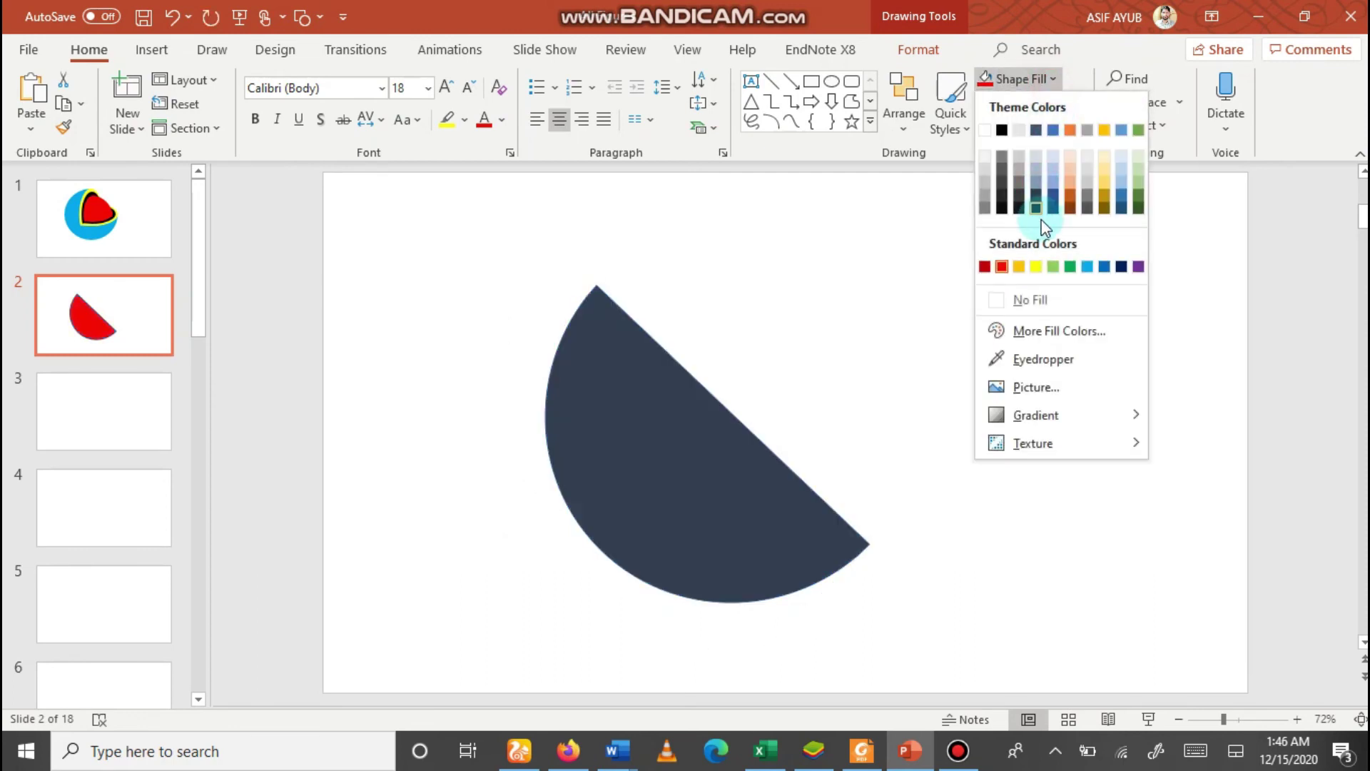
{"action": "left_click", "coordinate": [1070, 266]}
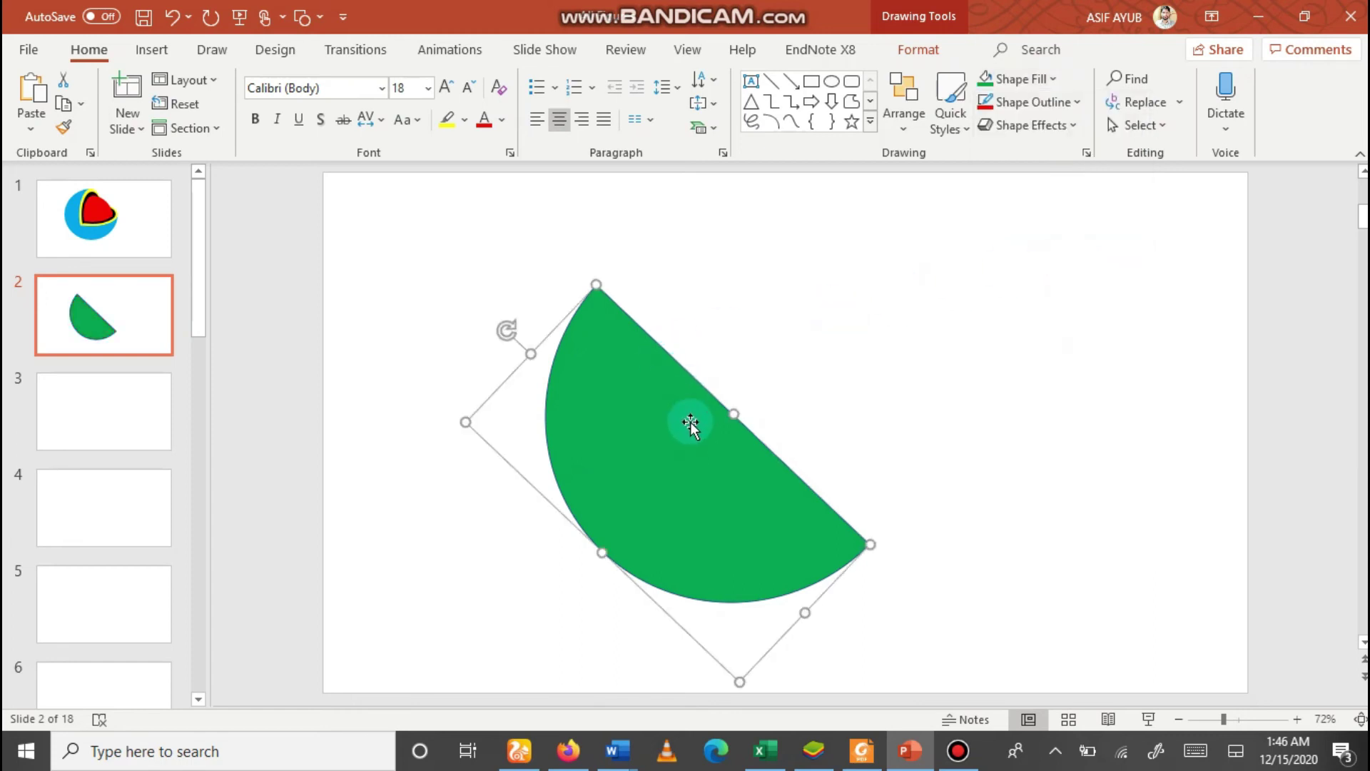
{"action": "left_click_drag", "start_coordinate": [687, 423], "coordinate": [639, 440]}
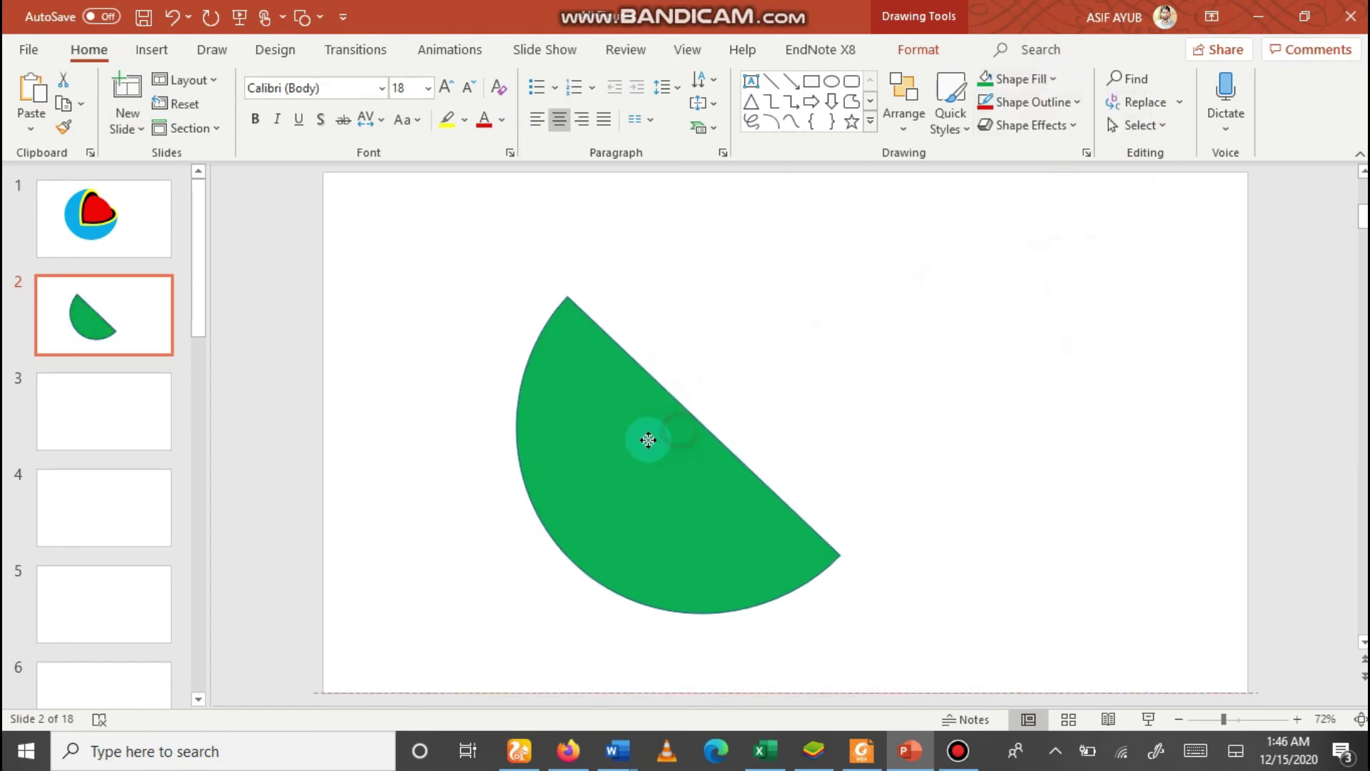
- Remove the green half-circle's outline while keeping its green fill
{"action": "left_click", "coordinate": [881, 257]}
{"action": "left_click", "coordinate": [597, 437]}
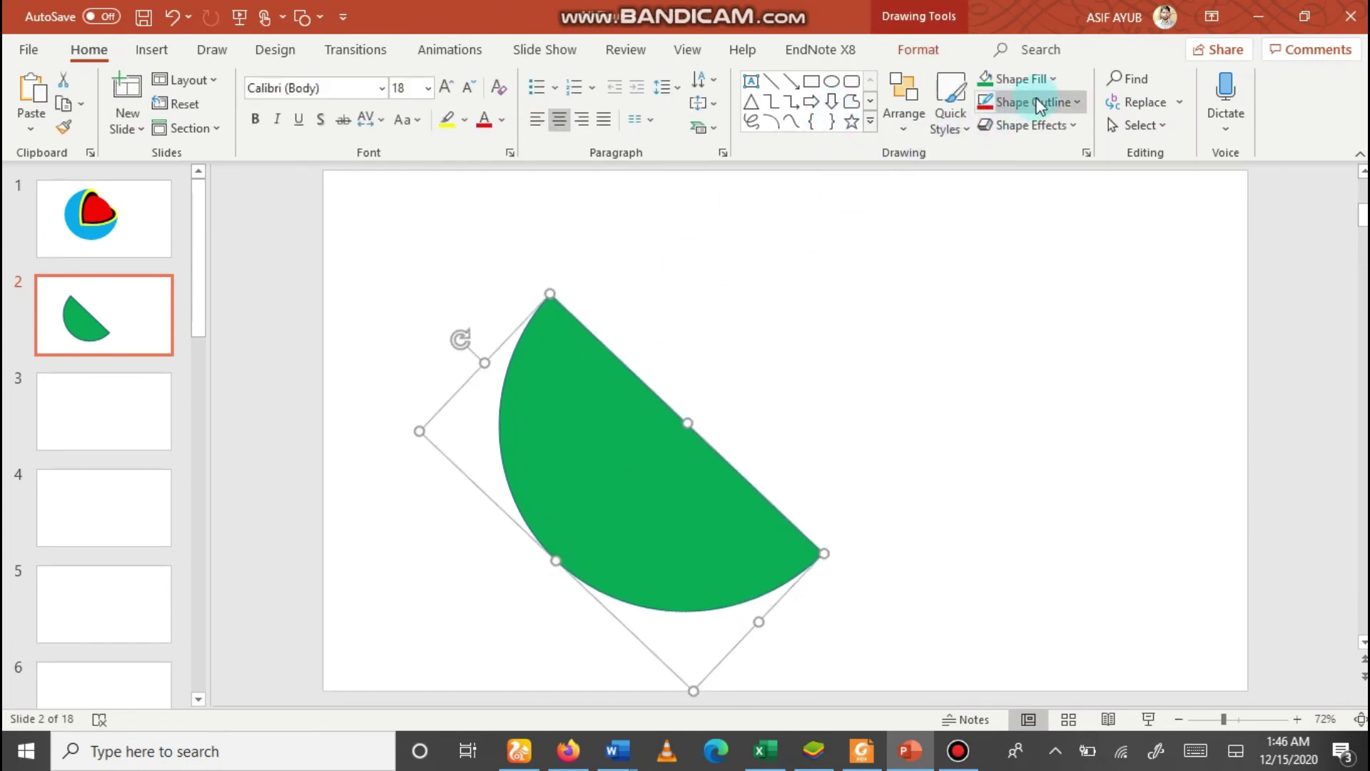
{"action": "left_click", "coordinate": [1054, 80]}
{"action": "left_click", "coordinate": [1035, 299]}
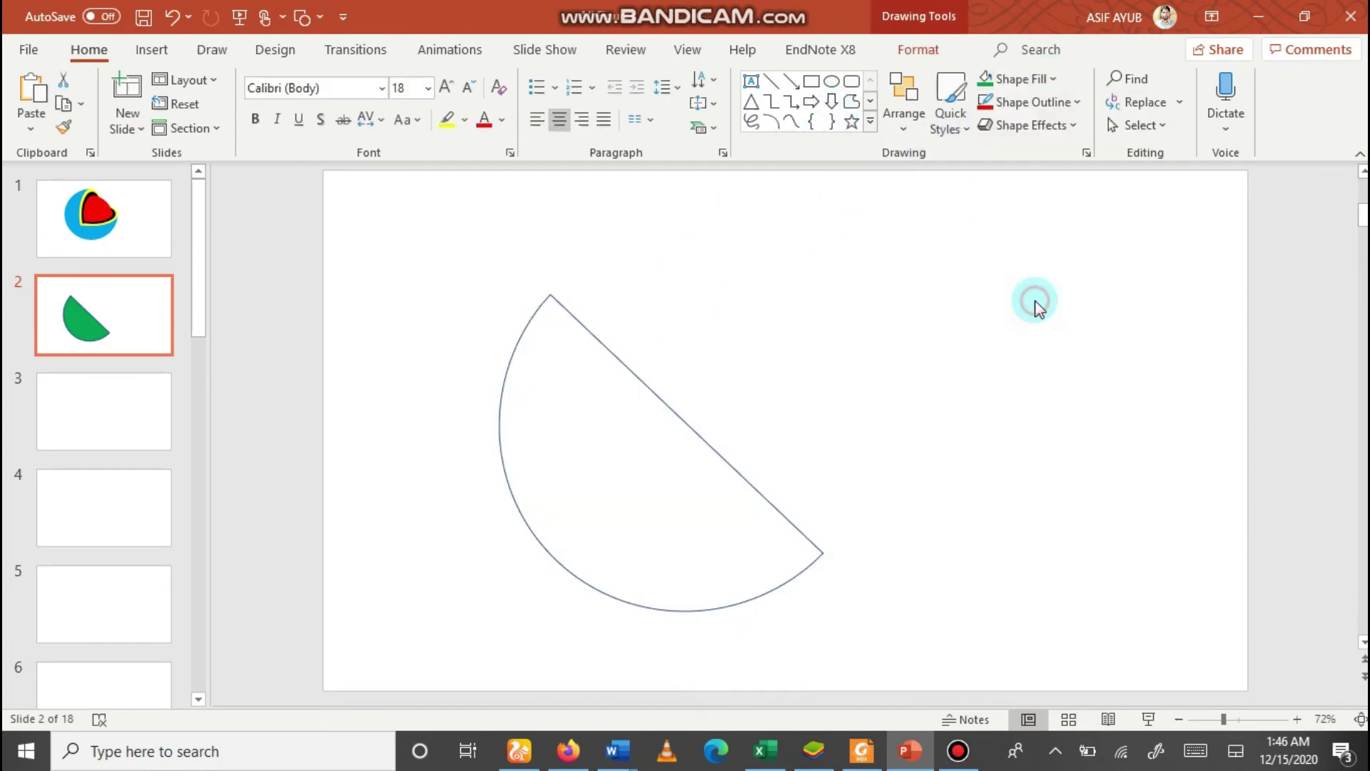
{"action": "key", "text": "ctrl+z"}
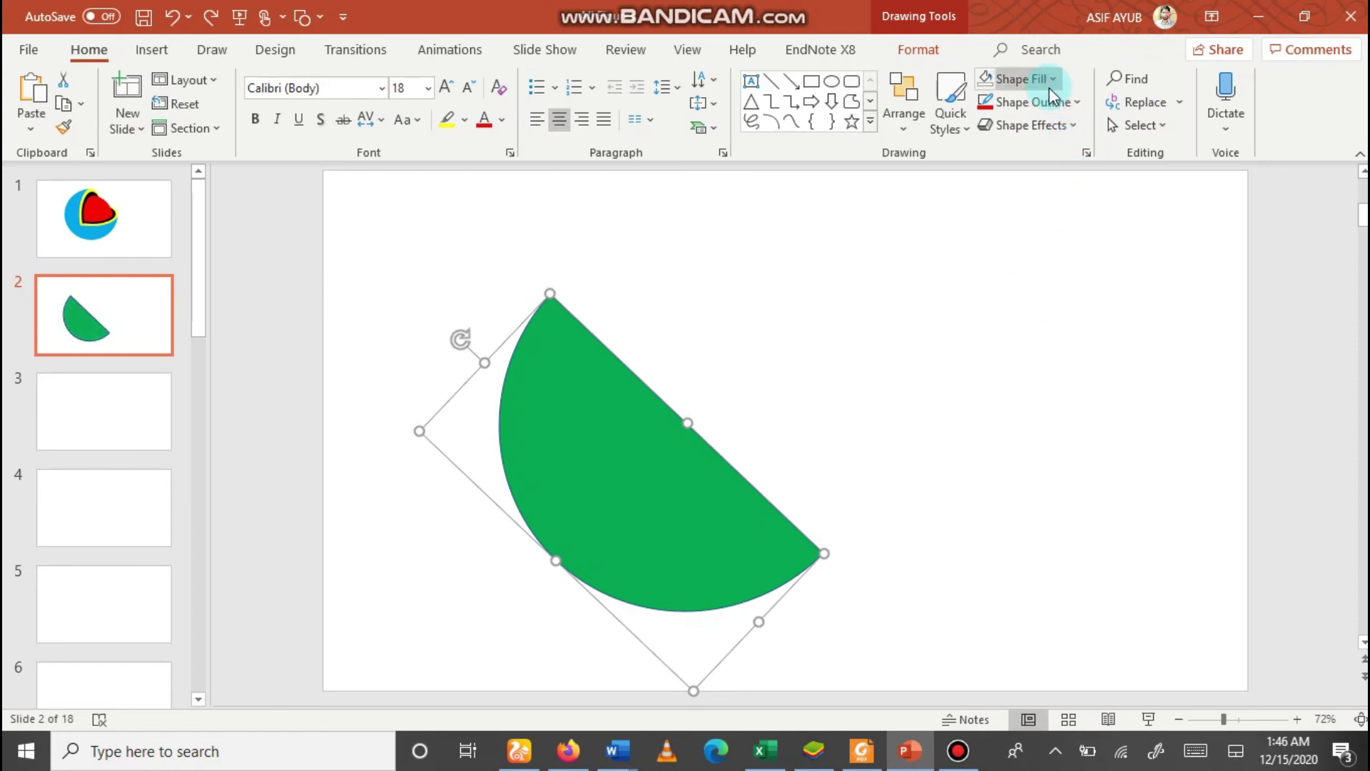
{"action": "left_click", "coordinate": [1076, 102]}
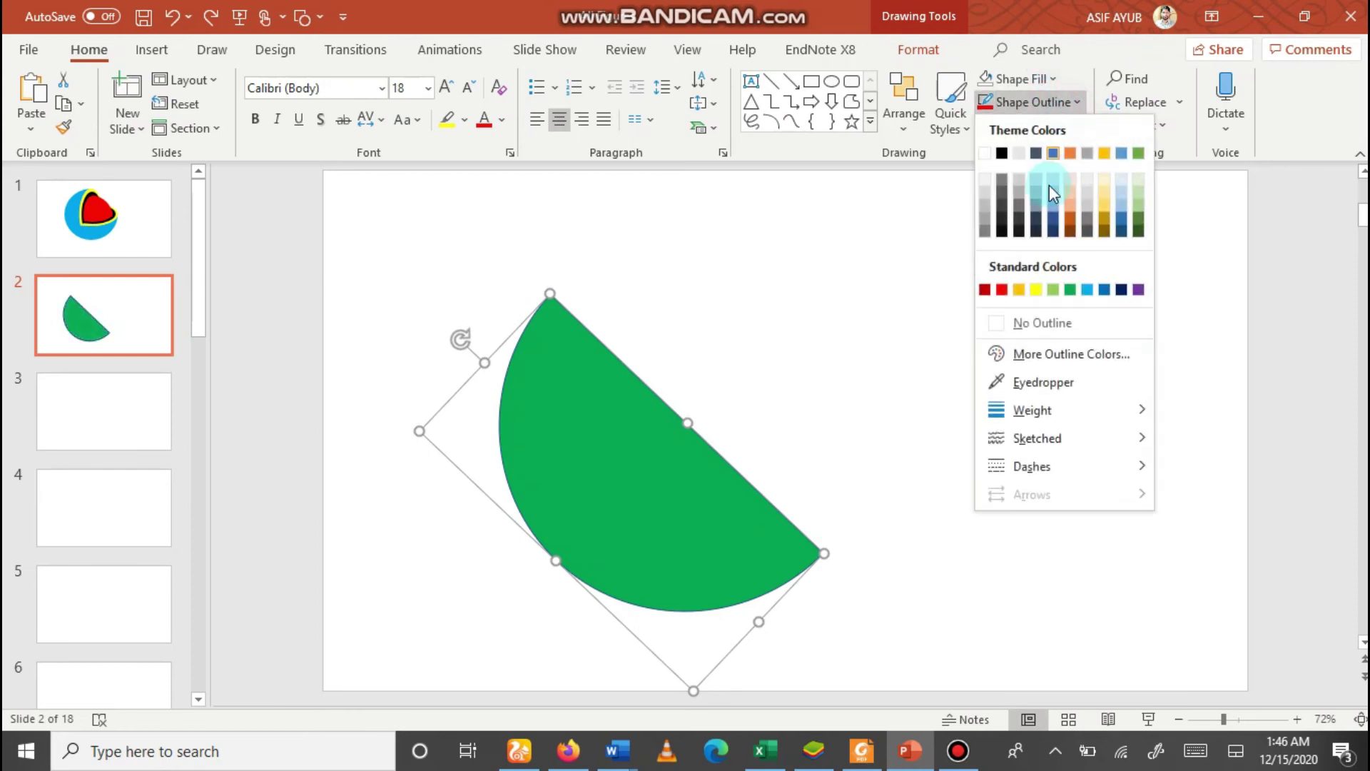
{"action": "left_click", "coordinate": [1031, 327]}
{"action": "left_click", "coordinate": [856, 324]}
- Draw a tall oval and tilt it to match the half-circle's cut face
{"action": "left_click", "coordinate": [831, 80]}
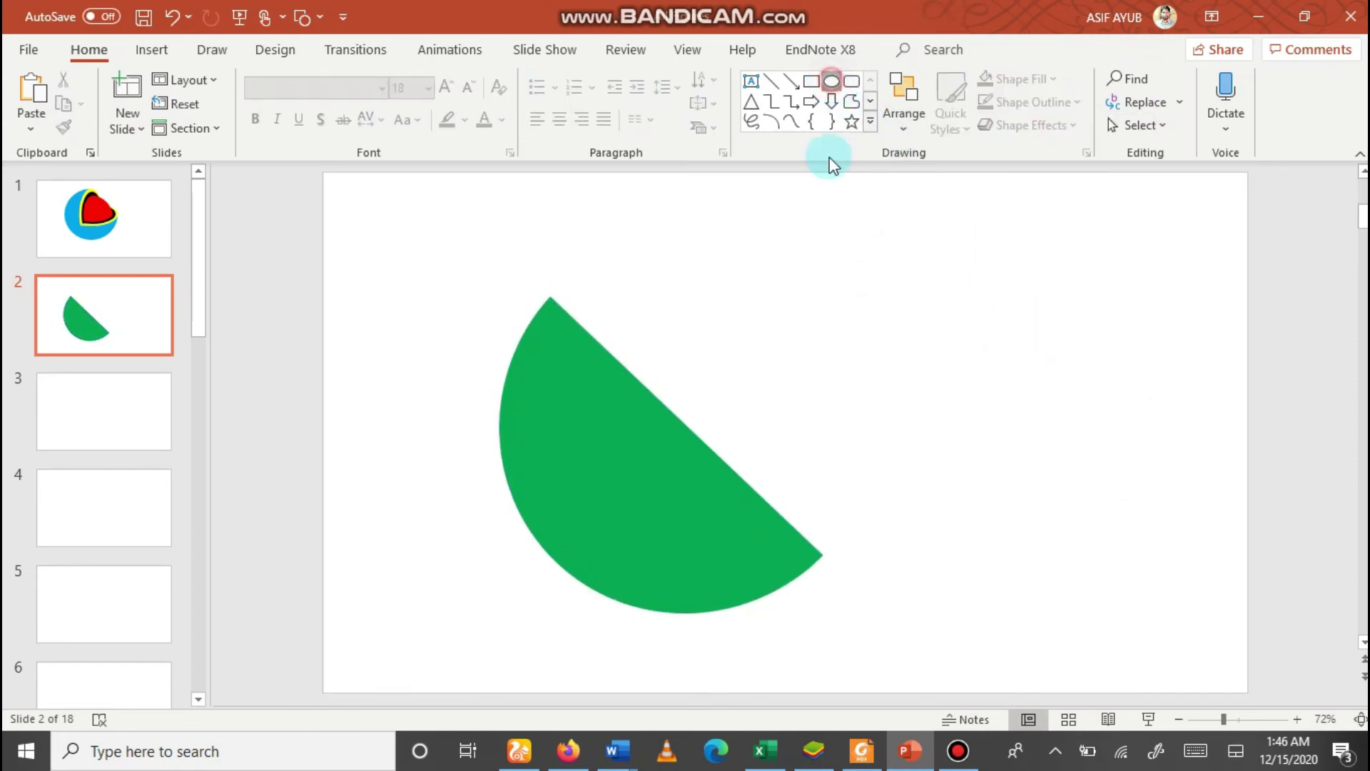
{"action": "left_click_drag", "start_coordinate": [718, 267], "coordinate": [876, 633]}
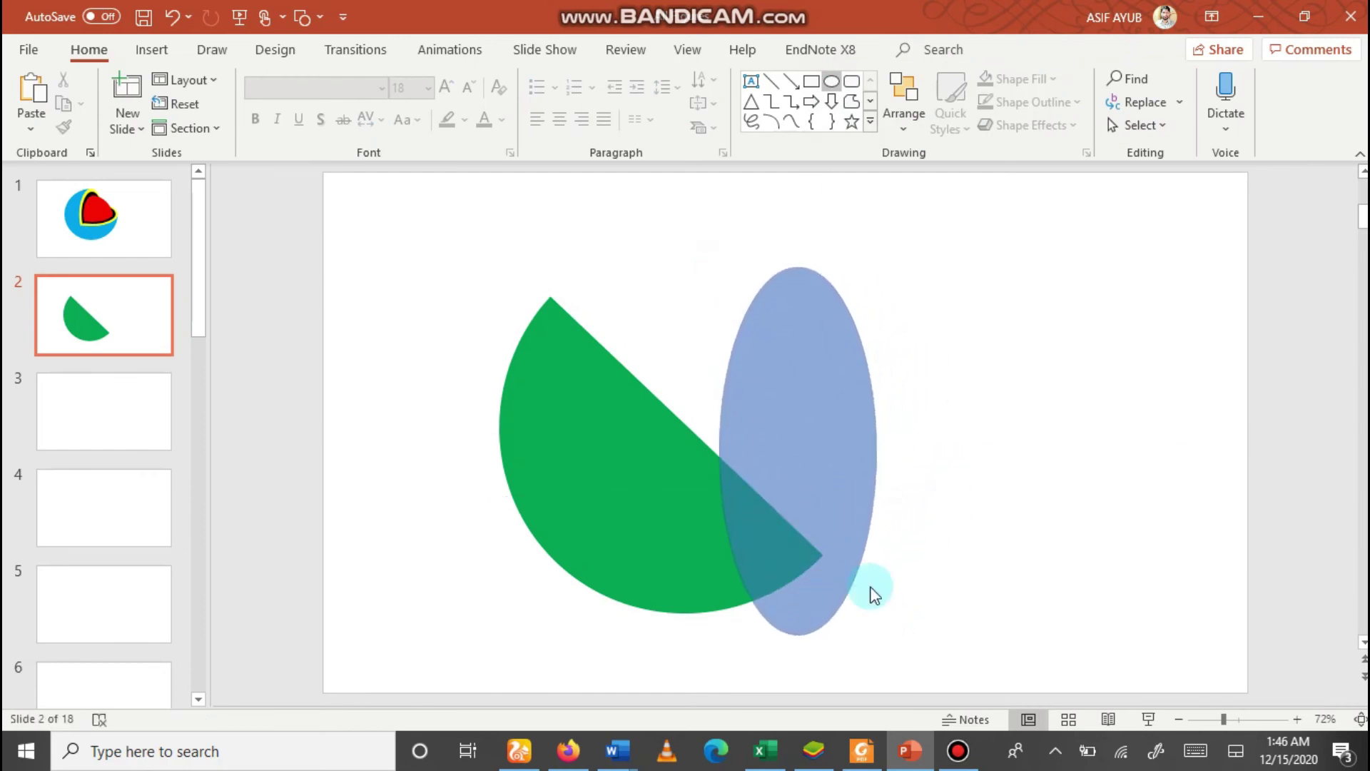
{"action": "left_click_drag", "start_coordinate": [785, 461], "coordinate": [899, 404]}
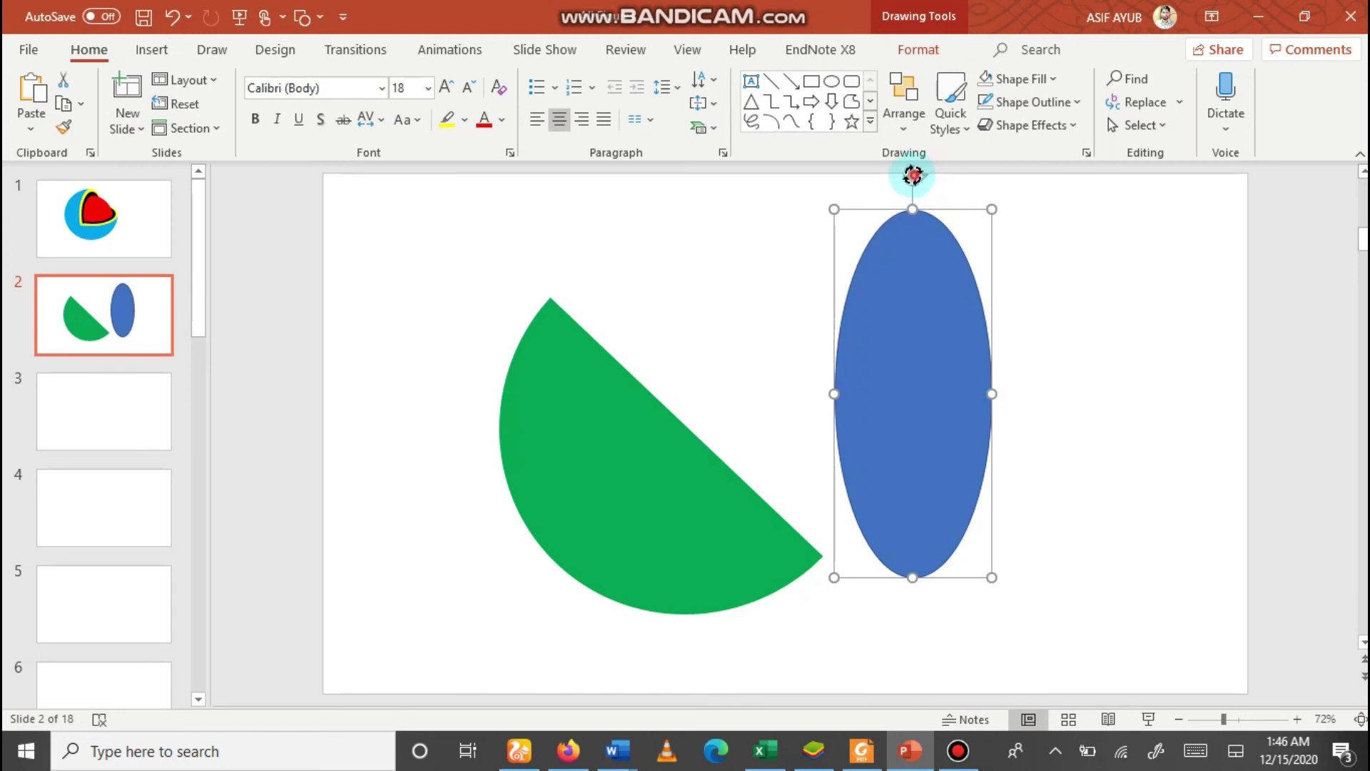
{"action": "left_click_drag", "start_coordinate": [913, 175], "coordinate": [810, 247]}
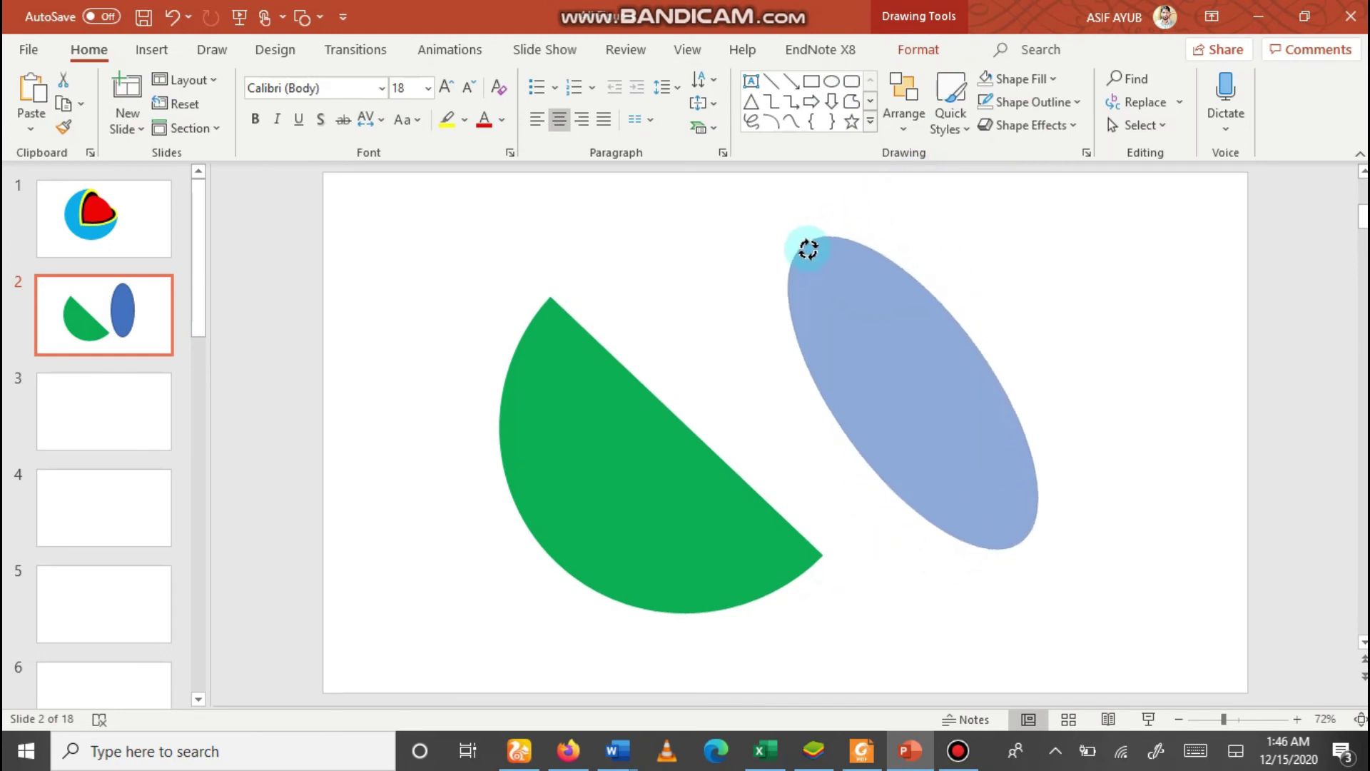
{"action": "left_click_drag", "start_coordinate": [807, 249], "coordinate": [797, 246]}
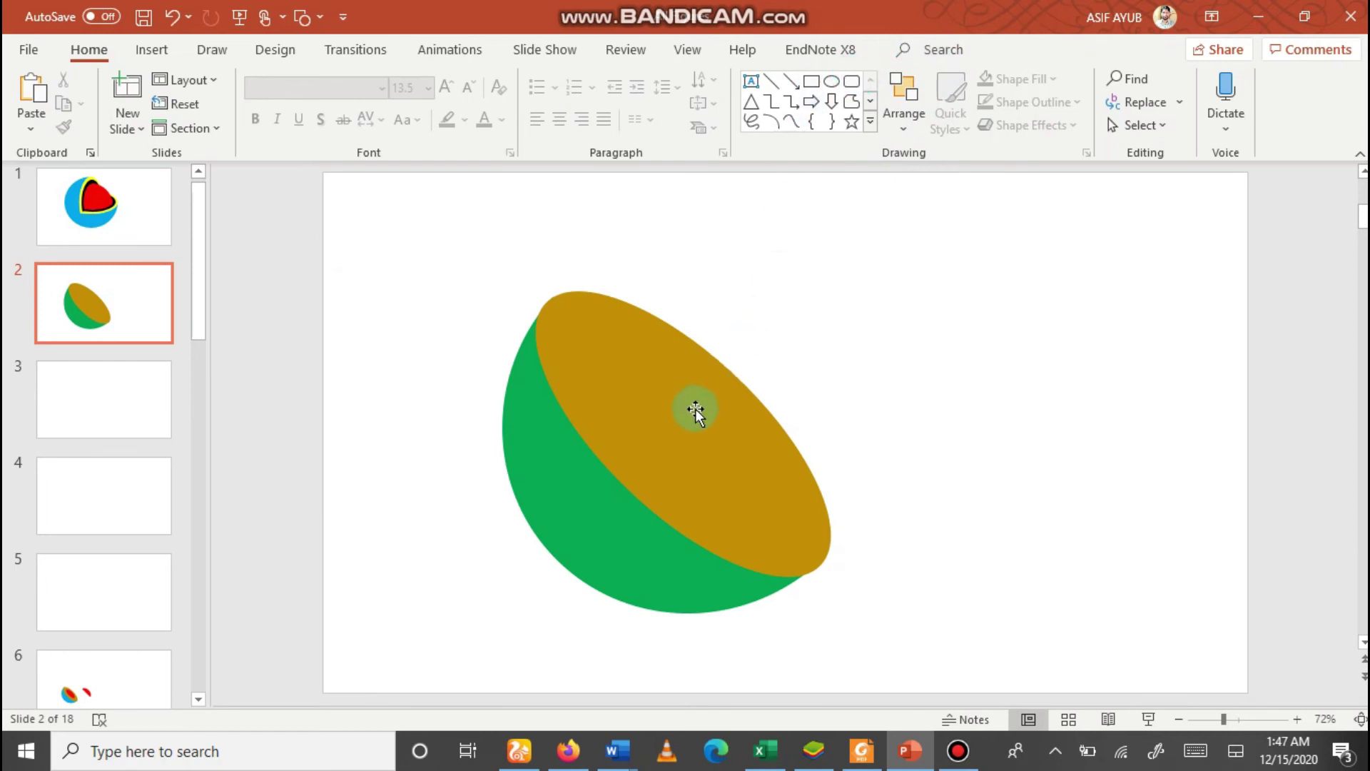
- Copy the gold oval, fill the copy red, shrink it and set it on the gold face
{"action": "left_click", "coordinate": [695, 410]}
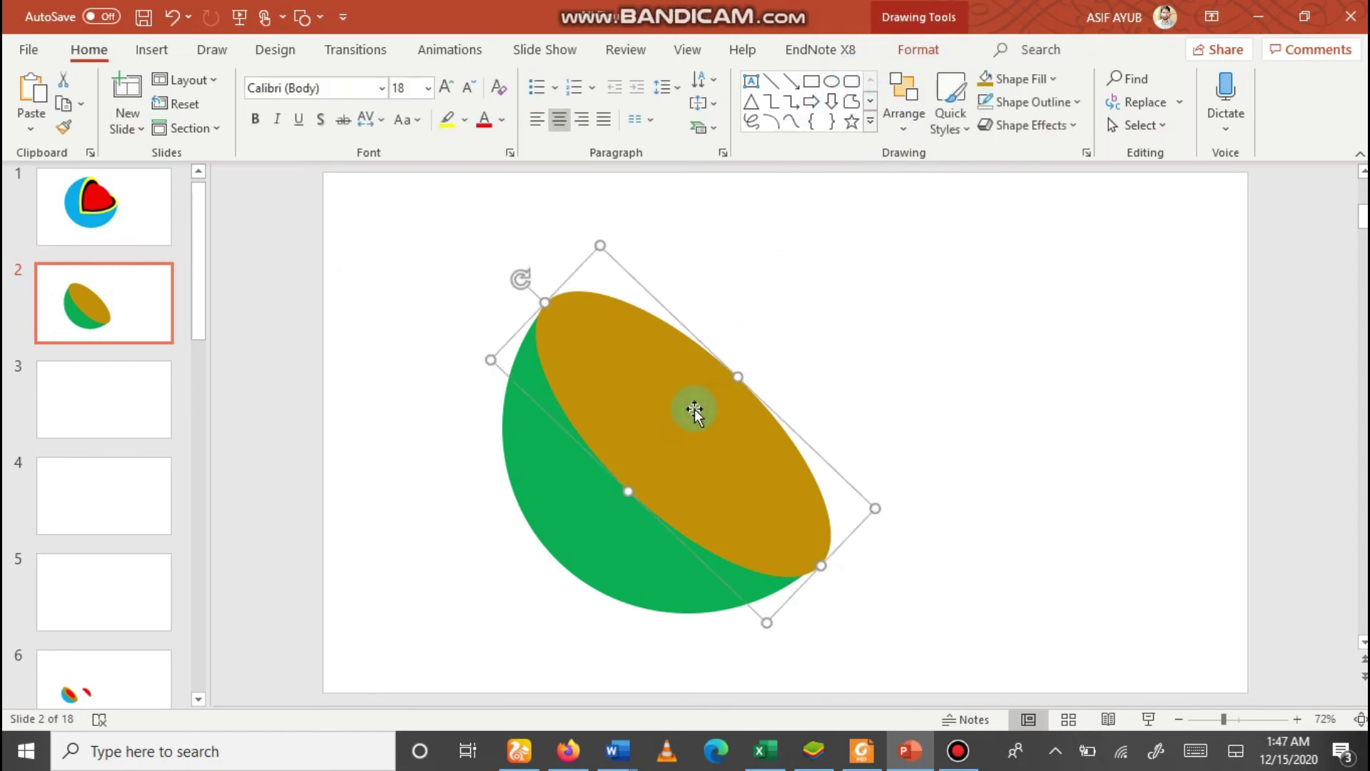
{"action": "left_click_drag", "start_coordinate": [695, 409], "coordinate": [900, 320]}
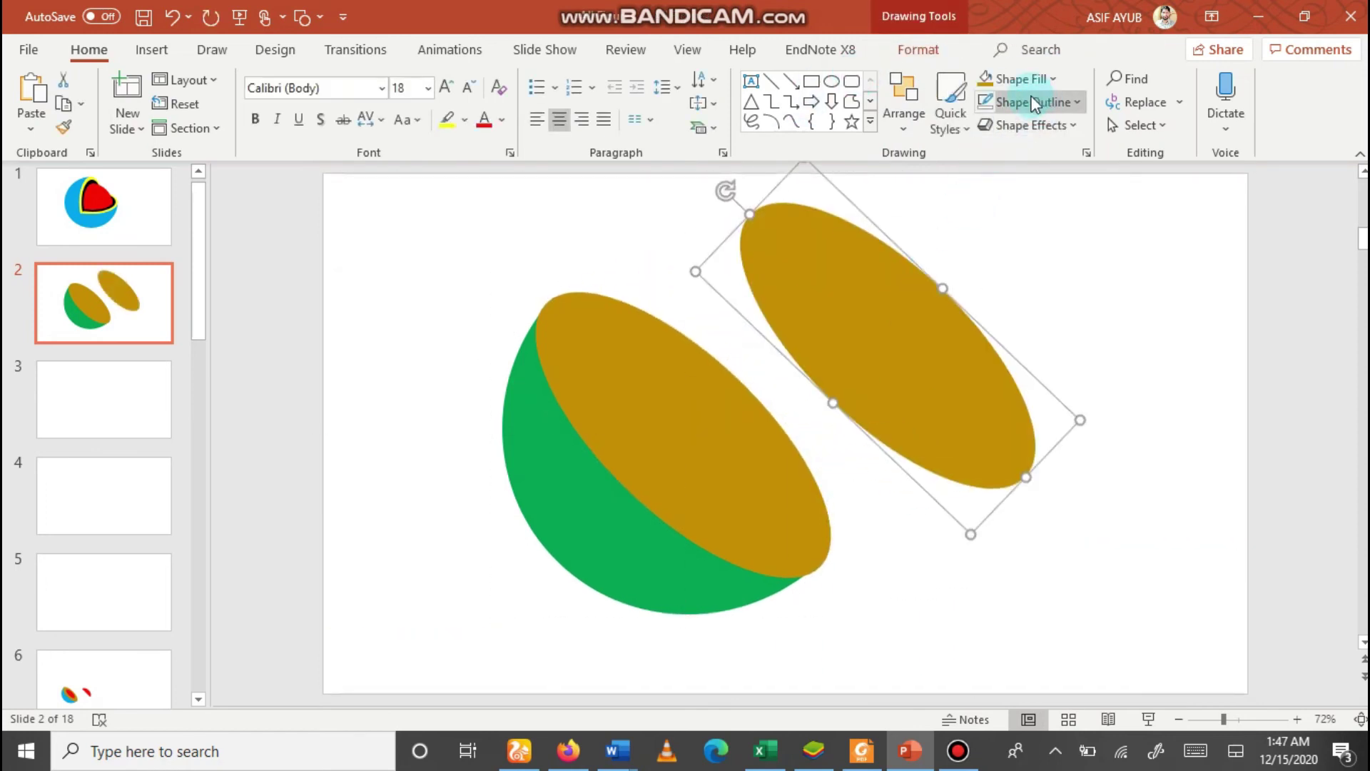
{"action": "left_click", "coordinate": [1054, 79]}
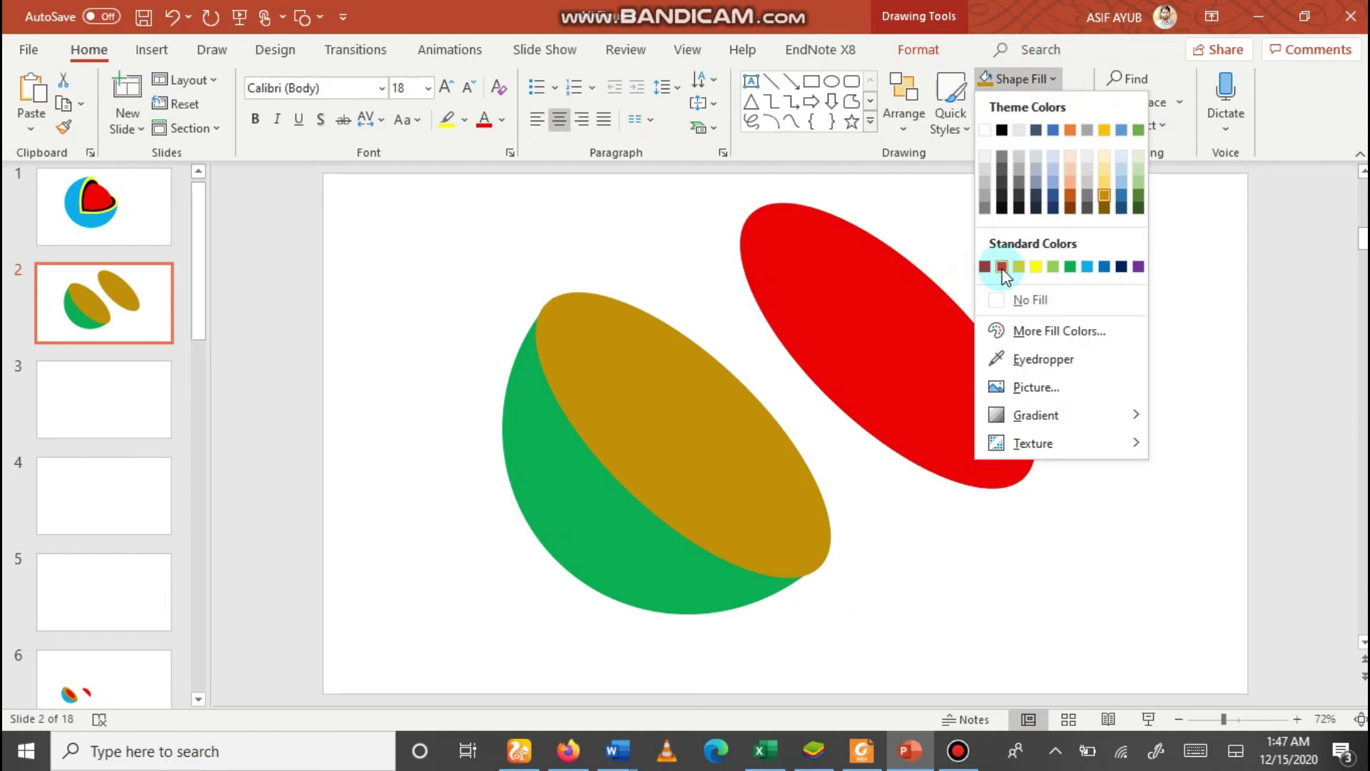
{"action": "left_click", "coordinate": [1001, 269]}
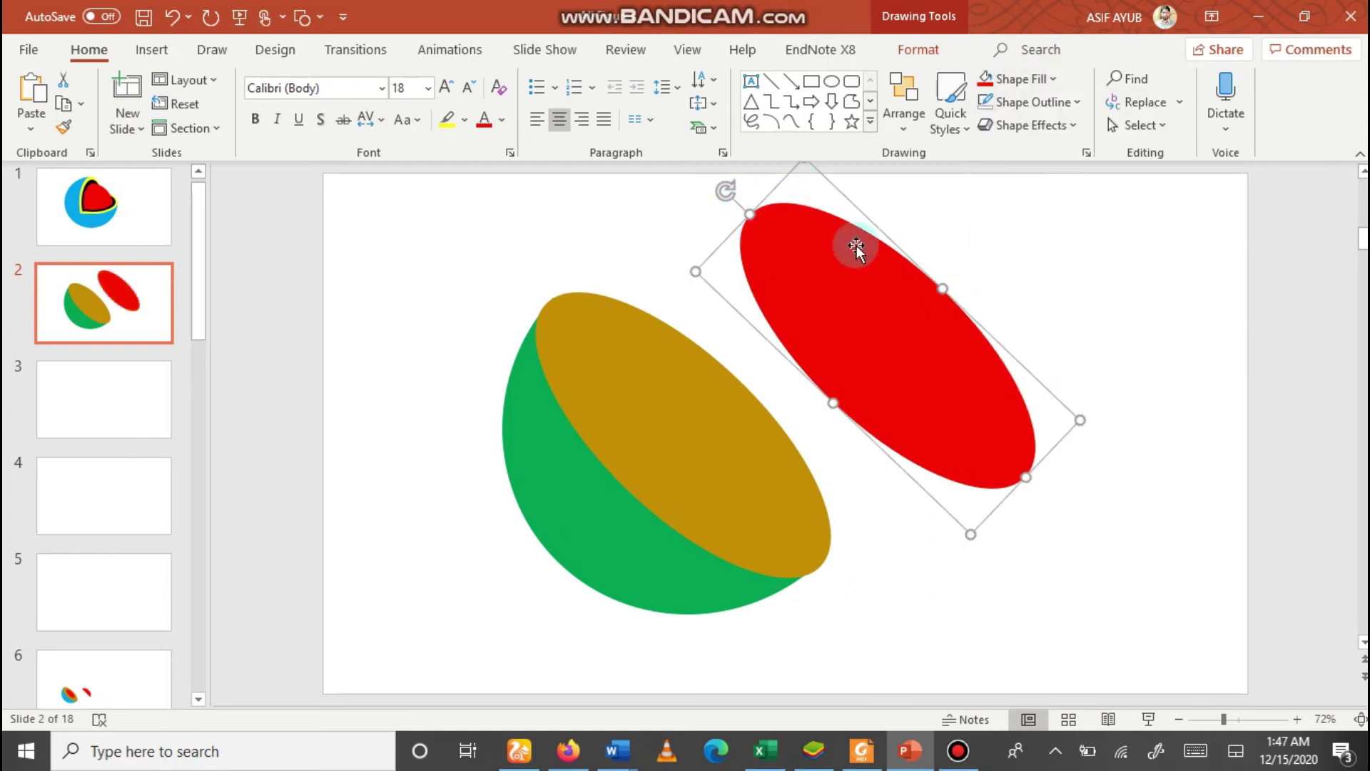
{"action": "left_click_drag", "start_coordinate": [1083, 421], "coordinate": [933, 367]}
{"action": "left_click_drag", "start_coordinate": [850, 345], "coordinate": [724, 448]}
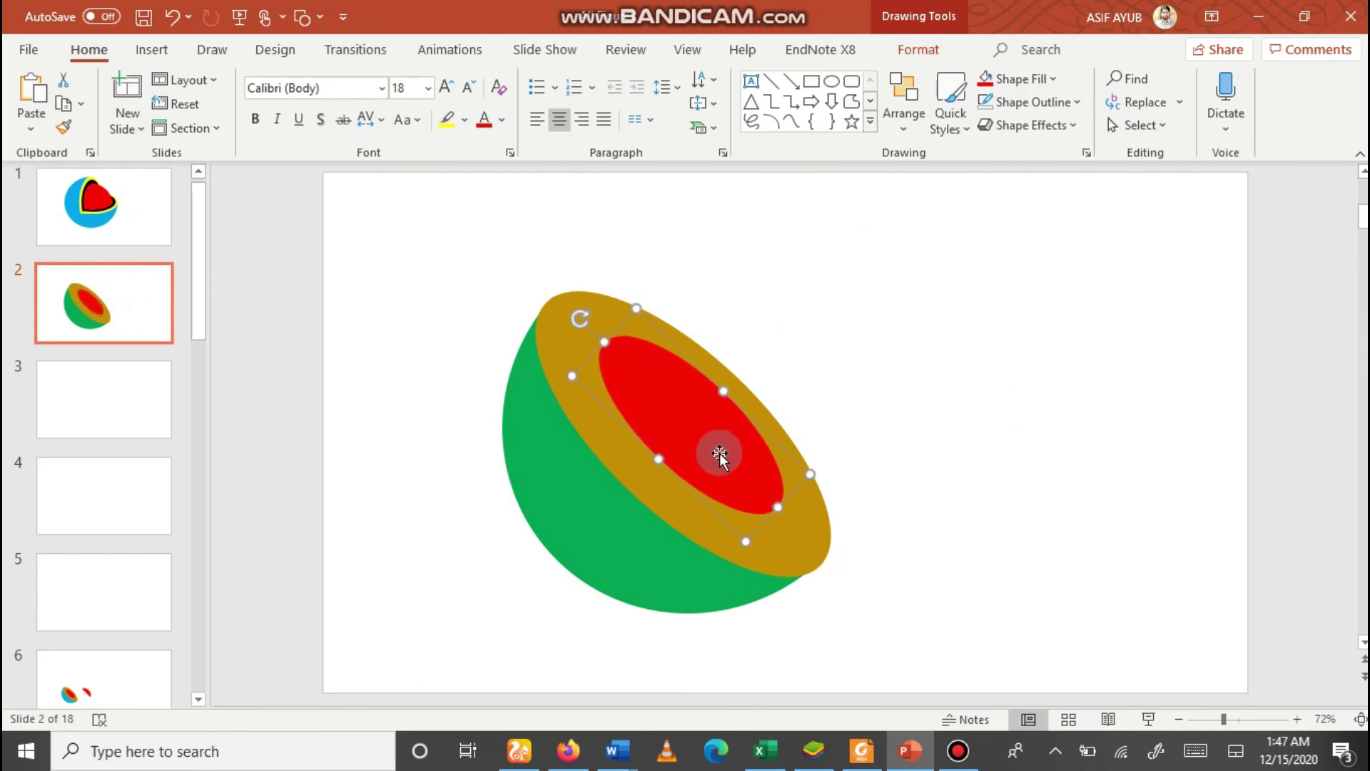
- Draw a blue circle at the upper right and a rectangle over its right half
{"action": "left_click", "coordinate": [941, 246]}
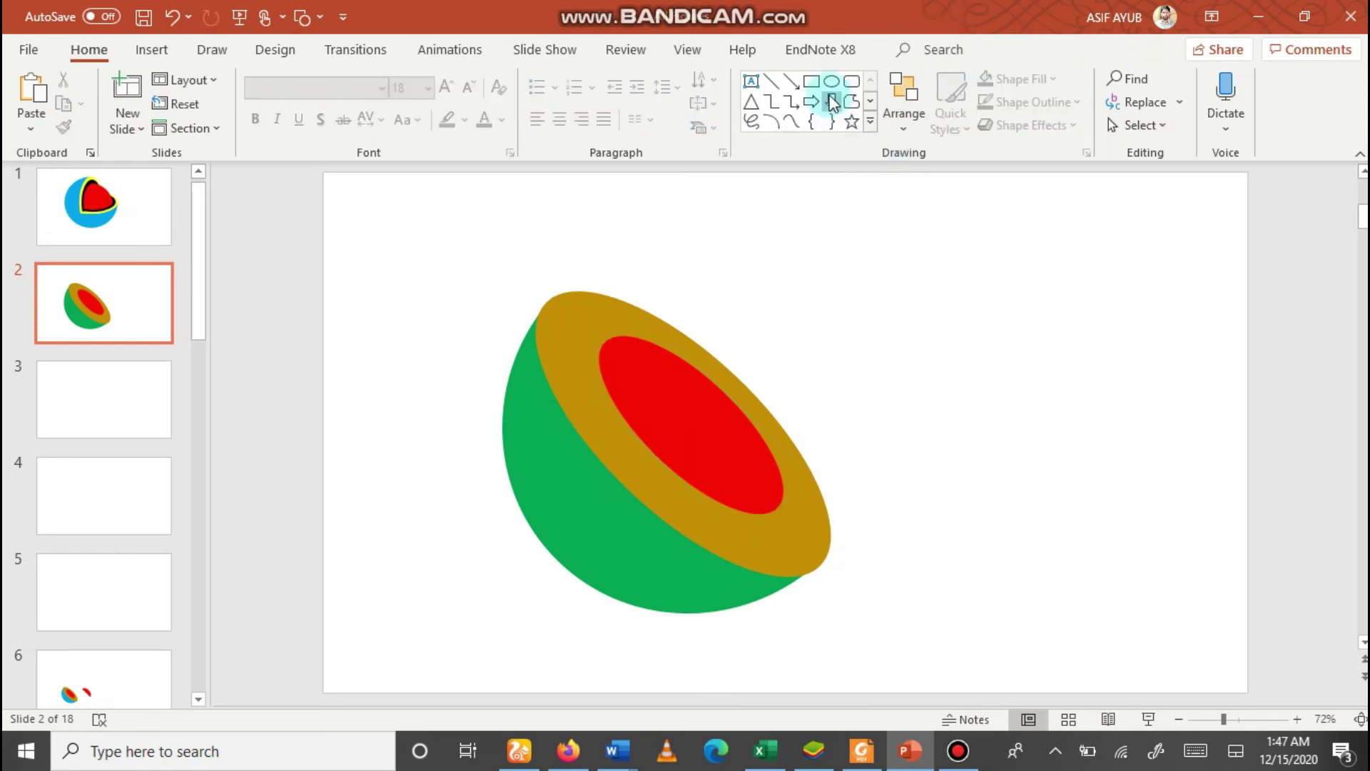
{"action": "left_click", "coordinate": [831, 84]}
{"action": "left_click_drag", "start_coordinate": [887, 223], "coordinate": [1085, 418]}
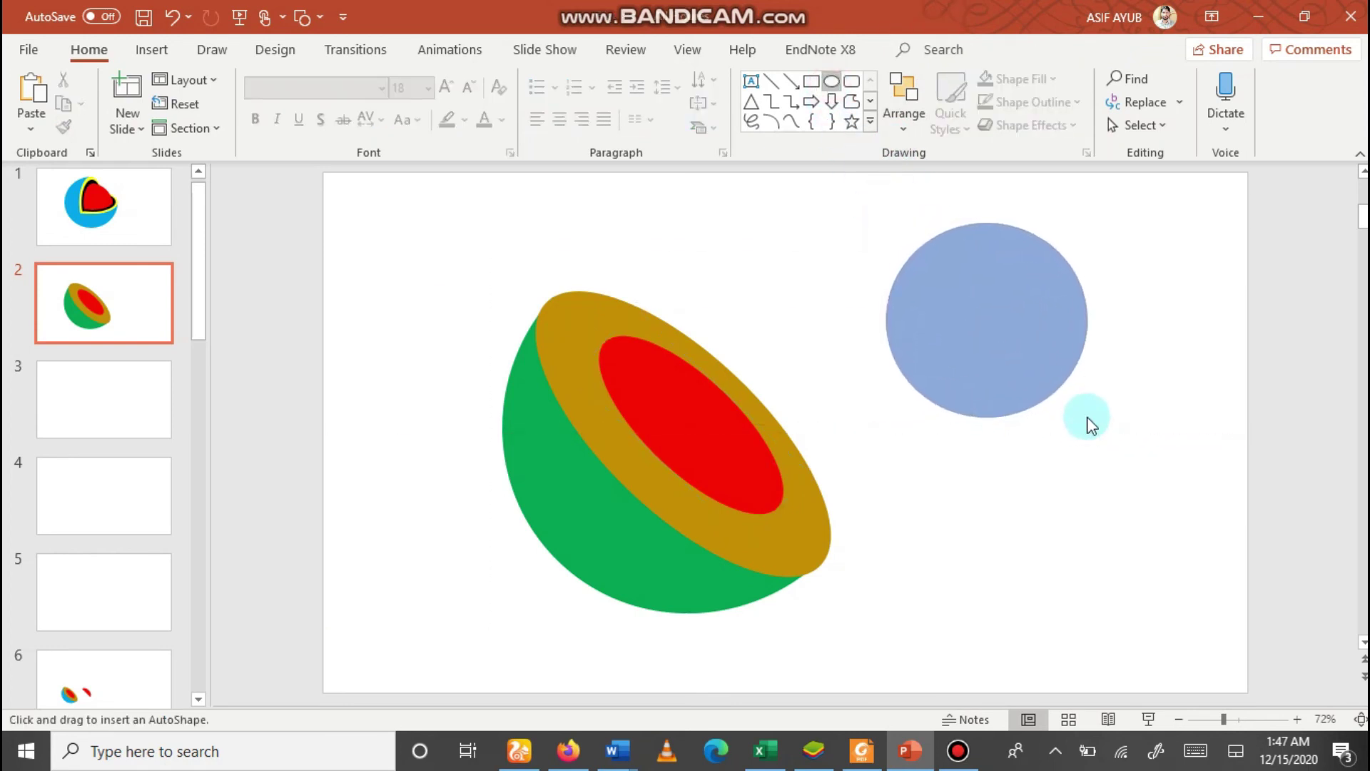
{"action": "left_click", "coordinate": [811, 84]}
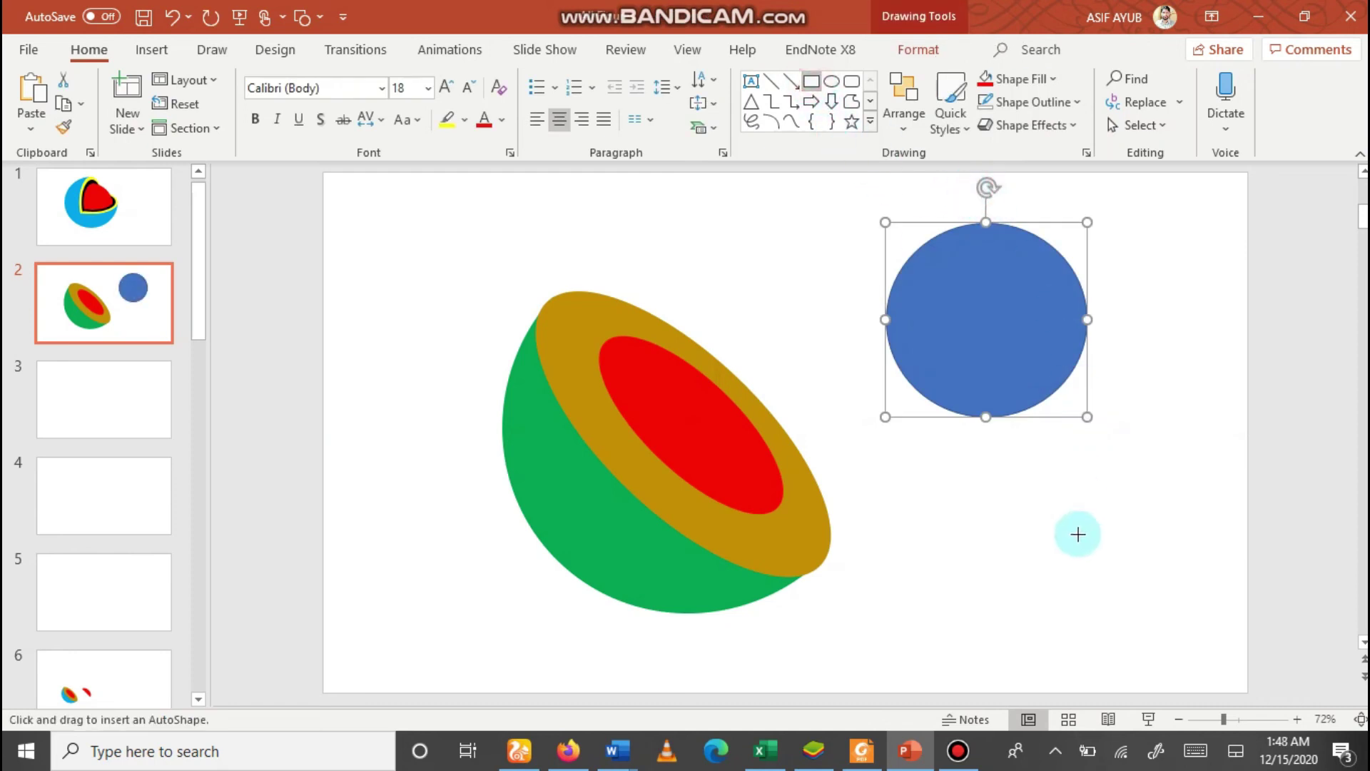
{"action": "mouse_move", "coordinate": [991, 458]}
{"action": "left_mouse_down"}
{"action": "mouse_move", "coordinate": [1176, 191]}
{"action": "mouse_move", "coordinate": [1159, 187]}
{"action": "left_mouse_up"}
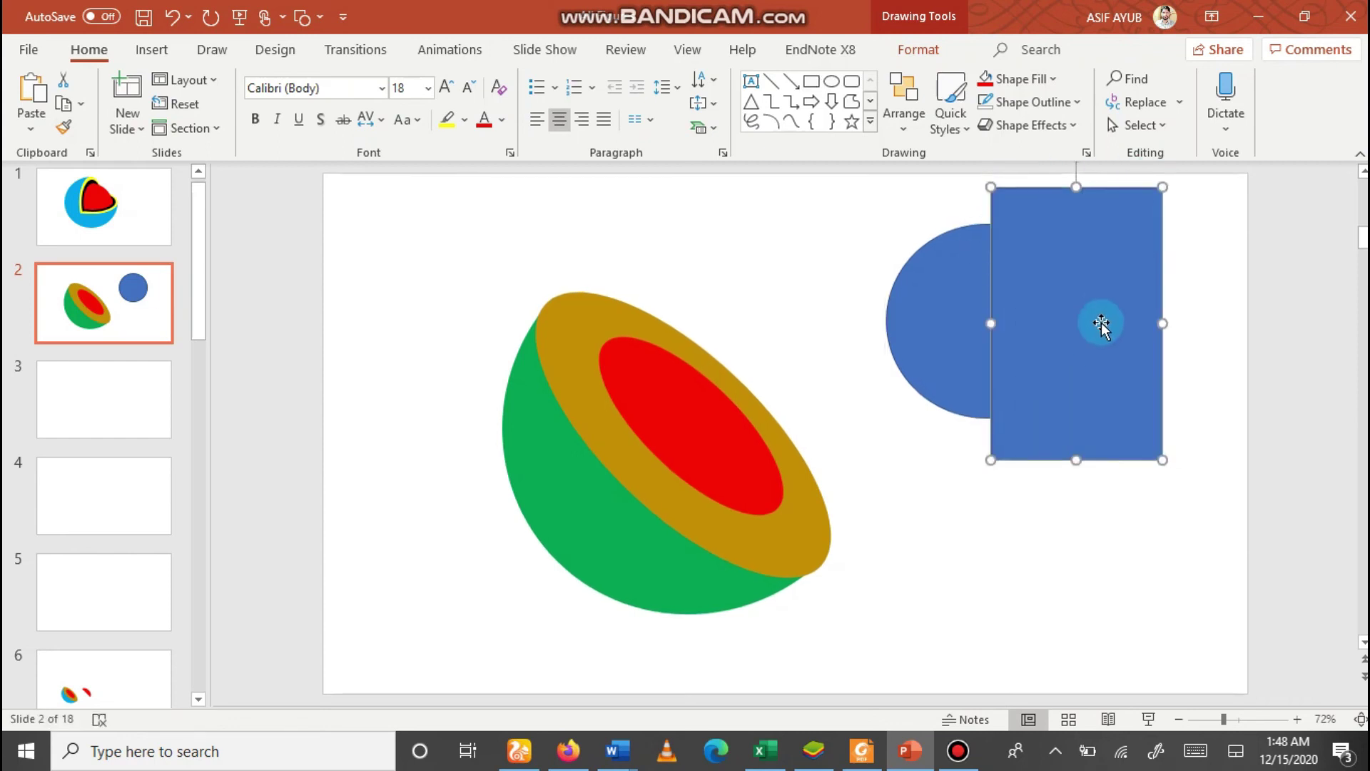
- Subtract the rectangle from the circle and tilt the resulting blue half-circle
{"action": "left_click", "coordinate": [929, 339]}
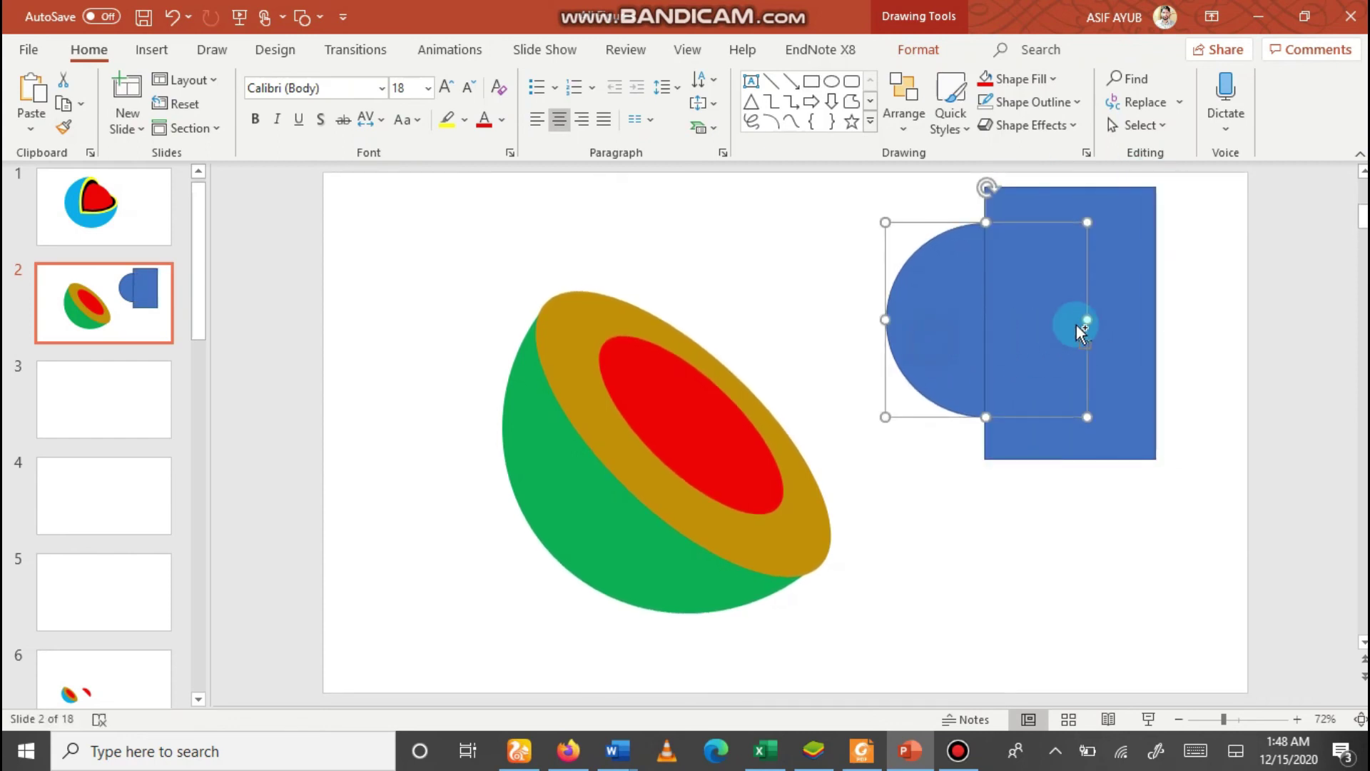
{"action": "left_click", "coordinate": [1110, 334], "text": "shift"}
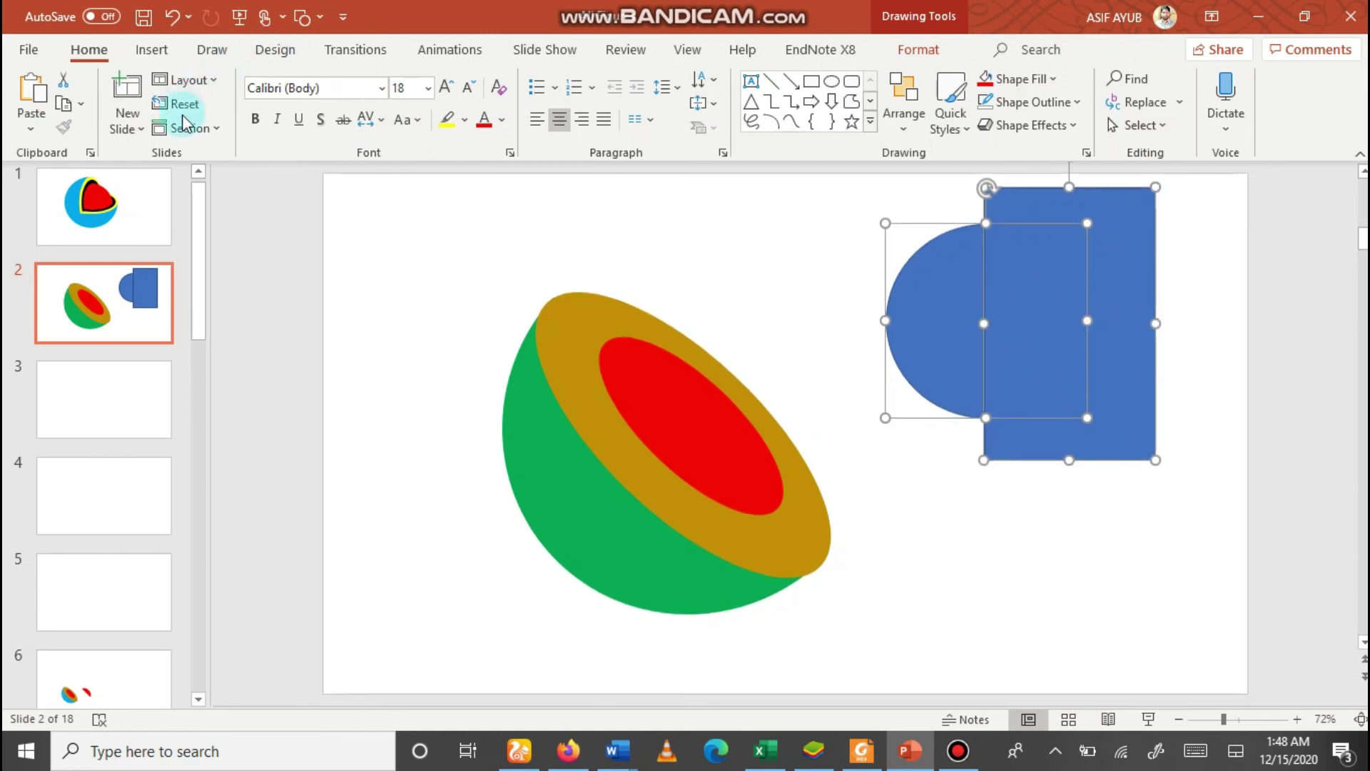
{"action": "left_click", "coordinate": [920, 51]}
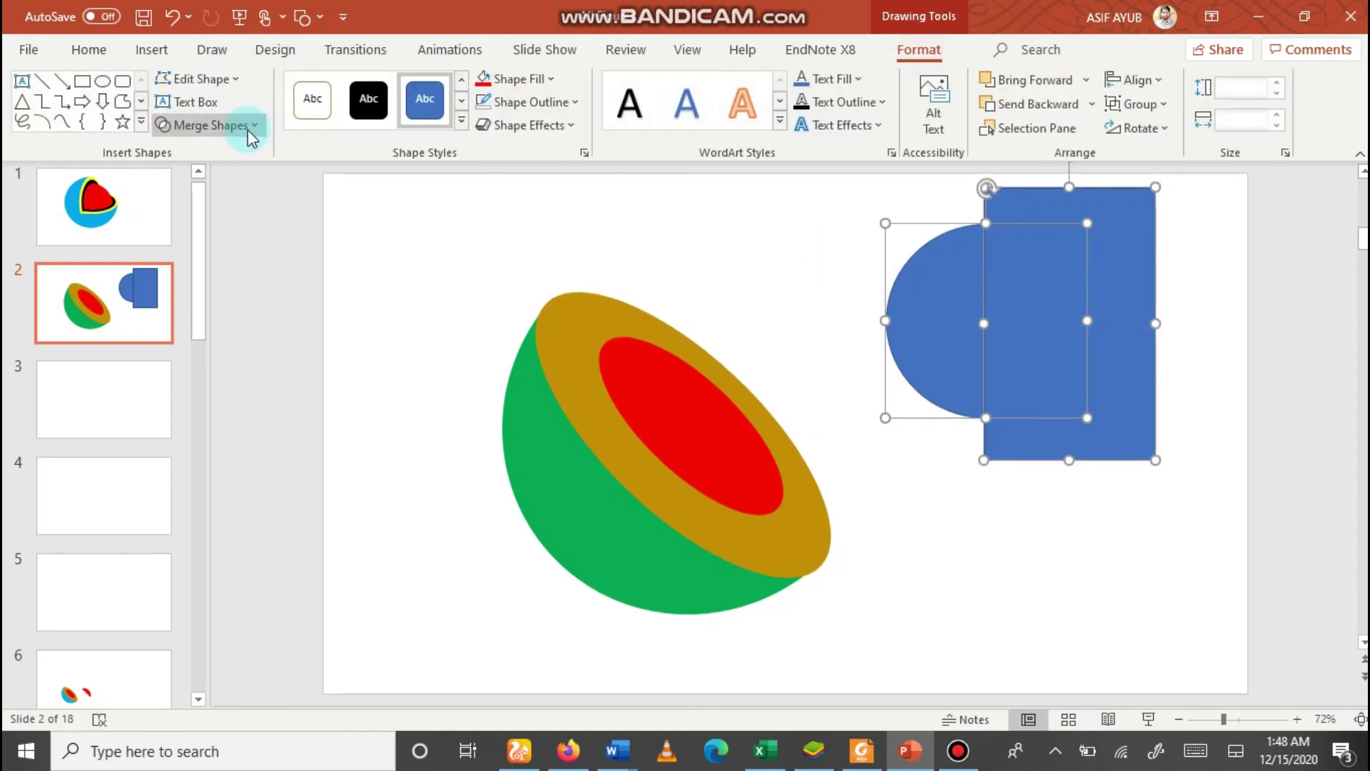
{"action": "left_click", "coordinate": [250, 127]}
{"action": "left_click", "coordinate": [222, 269]}
{"action": "left_click", "coordinate": [222, 268]}
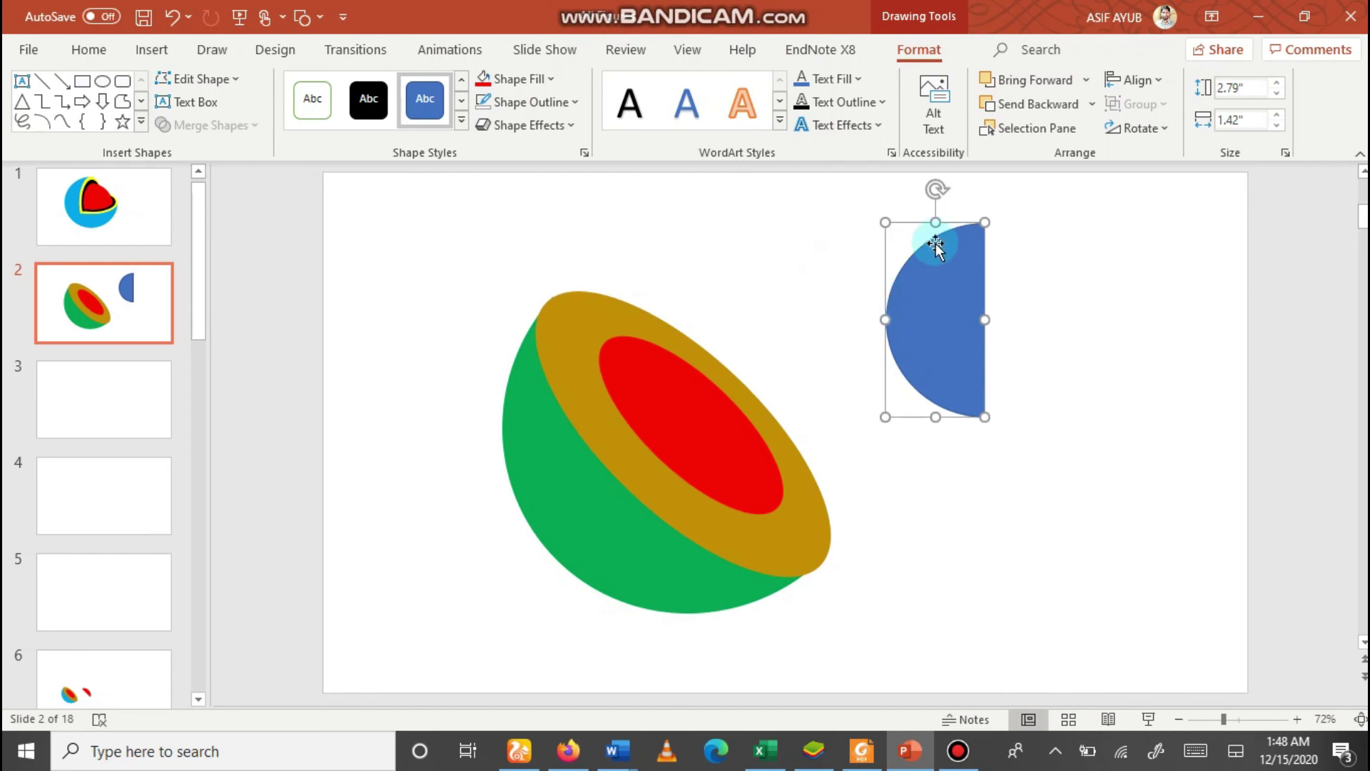
{"action": "left_click_drag", "start_coordinate": [937, 189], "coordinate": [1021, 441]}
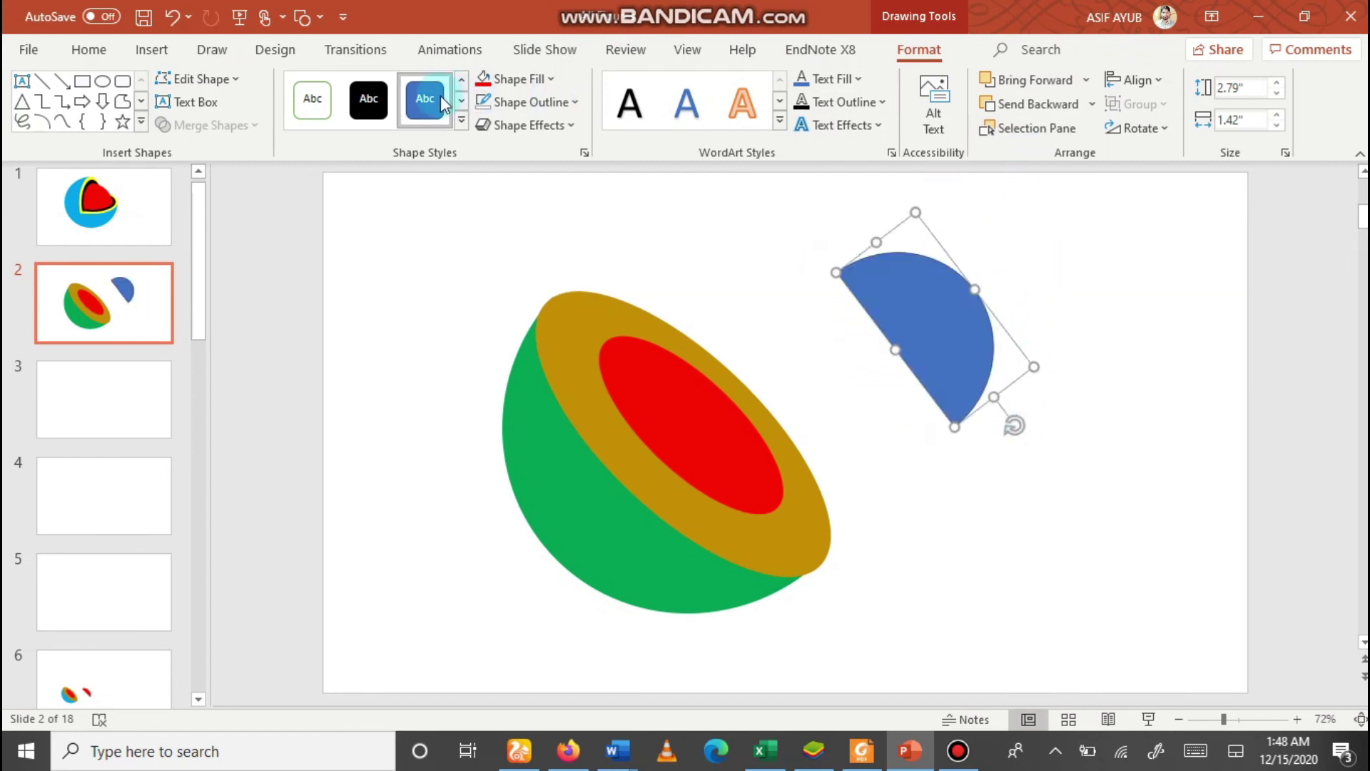
- Fill the half-circle red, enlarge and tilt it, and move it with the red oval off the bowl
{"action": "left_click", "coordinate": [483, 80]}
{"action": "mouse_move", "coordinate": [881, 296]}
{"action": "left_mouse_down"}
{"action": "mouse_move", "coordinate": [874, 316]}
{"action": "mouse_move", "coordinate": [669, 368]}
{"action": "mouse_move", "coordinate": [867, 323]}
{"action": "left_mouse_up"}
{"action": "mouse_move", "coordinate": [969, 414]}
{"action": "left_mouse_down"}
{"action": "mouse_move", "coordinate": [1000, 444]}
{"action": "mouse_move", "coordinate": [993, 434]}
{"action": "left_mouse_up"}
{"action": "left_click_drag", "start_coordinate": [909, 355], "coordinate": [750, 367]}
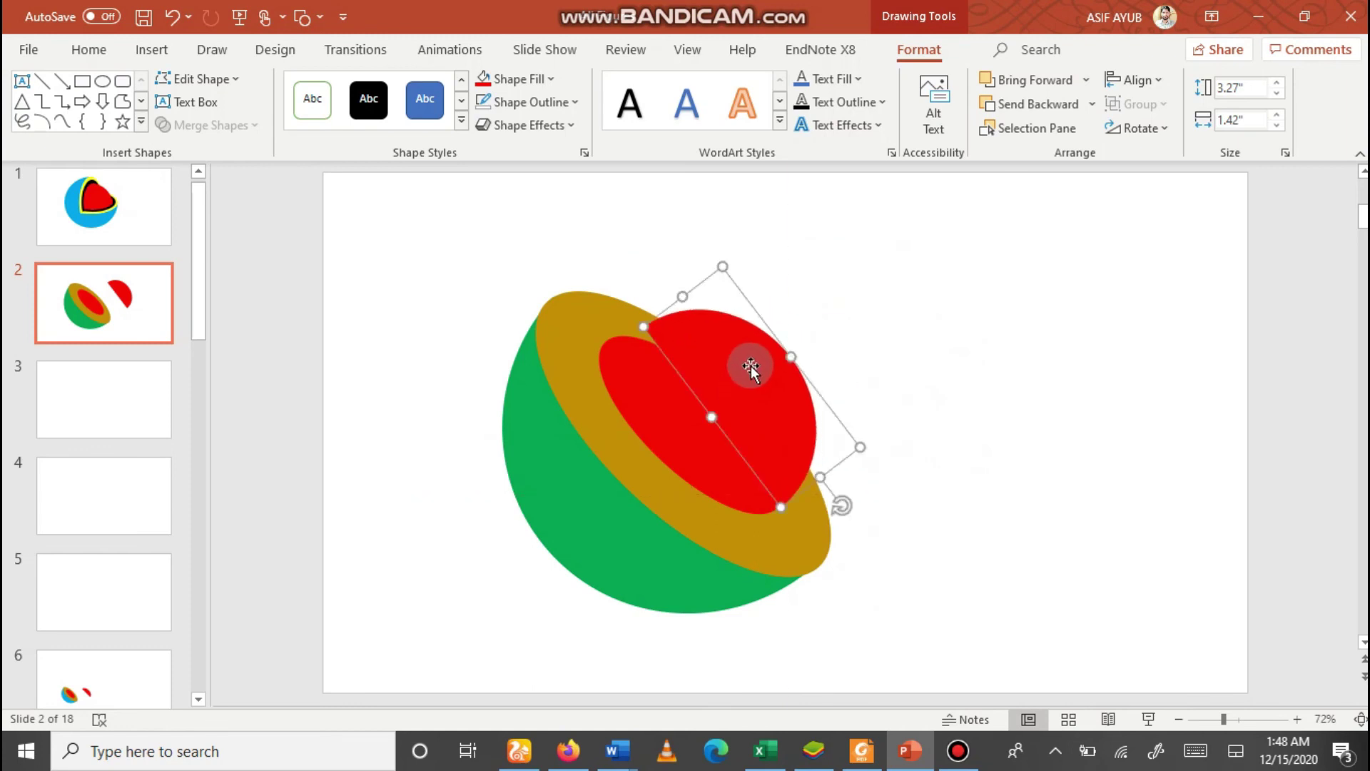
{"action": "left_click_drag", "start_coordinate": [839, 504], "coordinate": [848, 493]}
{"action": "mouse_move", "coordinate": [791, 424]}
{"action": "left_mouse_down"}
{"action": "mouse_move", "coordinate": [769, 424]}
{"action": "mouse_move", "coordinate": [943, 376]}
{"action": "left_mouse_up"}
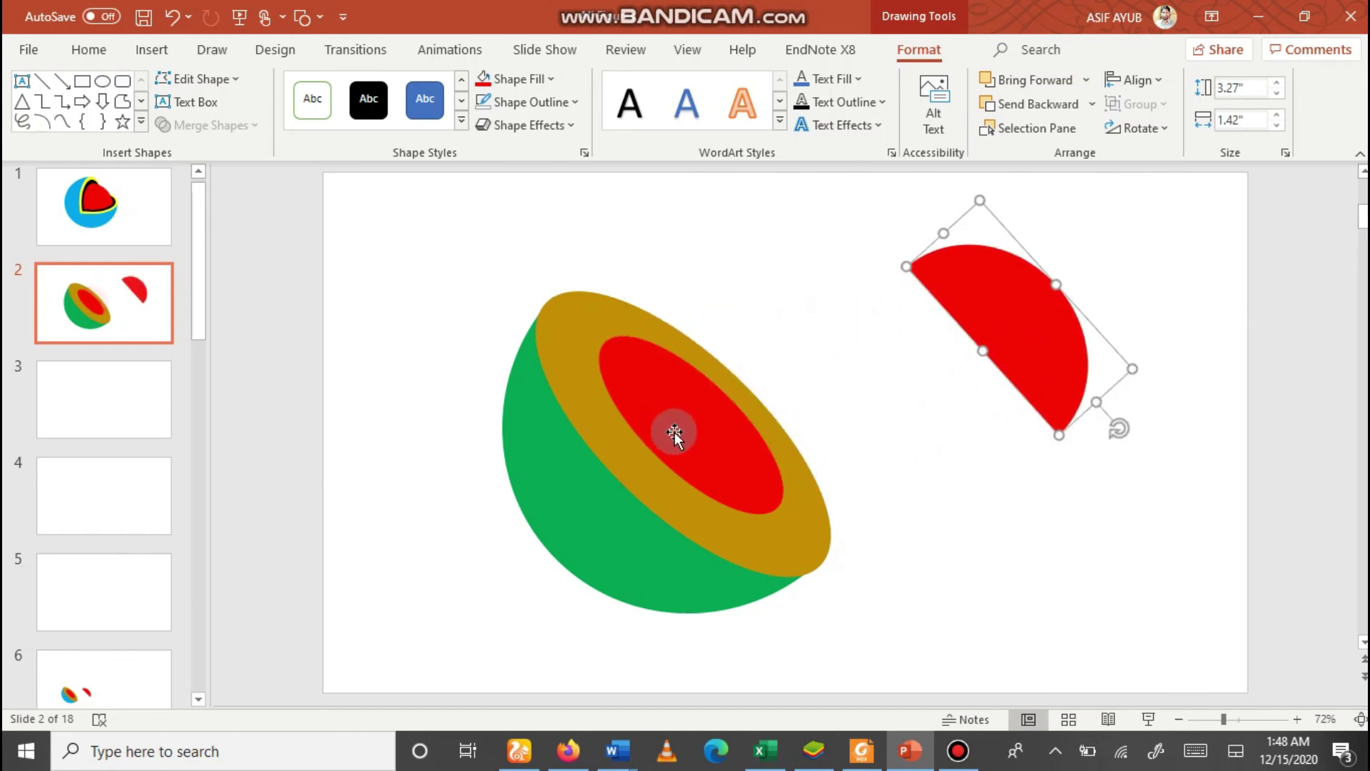
{"action": "left_click_drag", "start_coordinate": [704, 450], "coordinate": [865, 381]}
{"action": "mouse_move", "coordinate": [982, 287]}
{"action": "left_mouse_down"}
{"action": "mouse_move", "coordinate": [866, 307]}
{"action": "mouse_move", "coordinate": [966, 285]}
{"action": "left_mouse_up"}
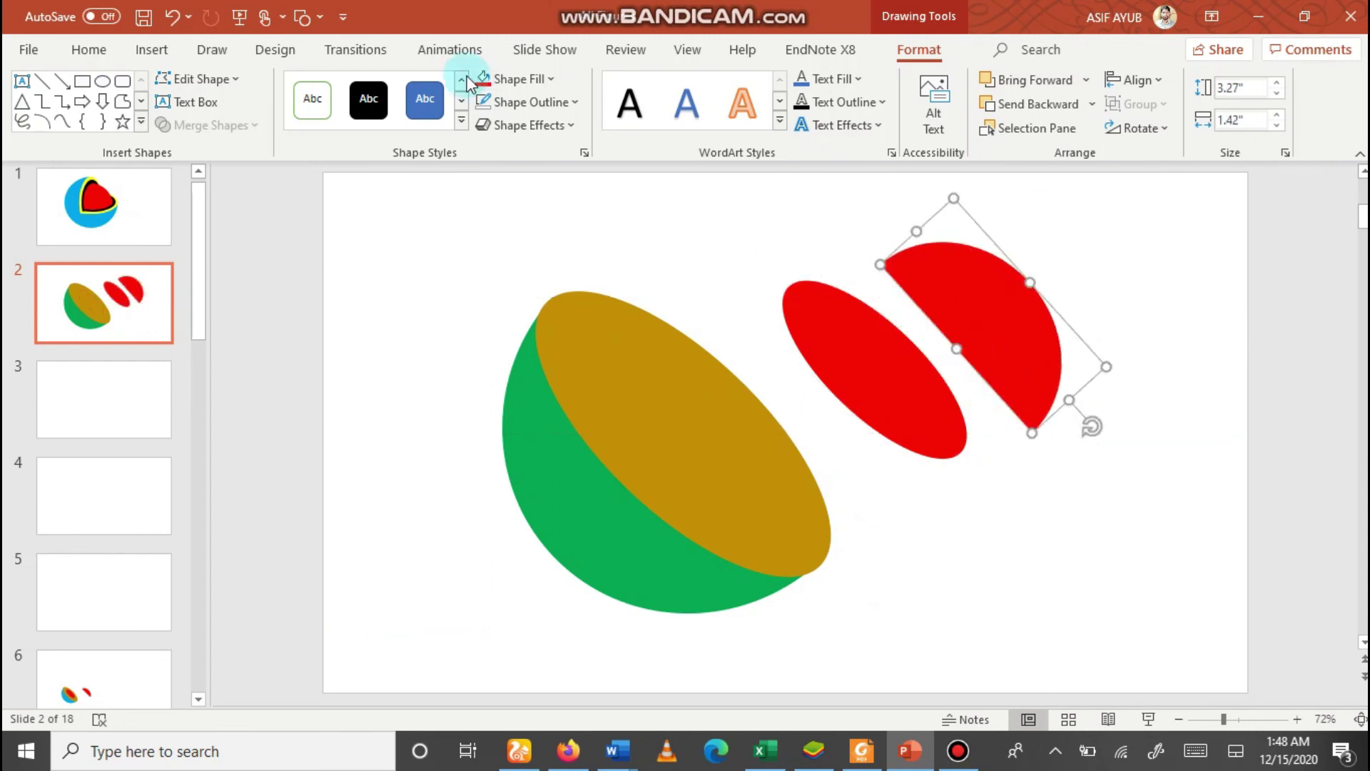
- Fill the half-circle dark navy, tilt it, enlarge it slightly and move it onto the red oval
{"action": "left_click", "coordinate": [552, 80]}
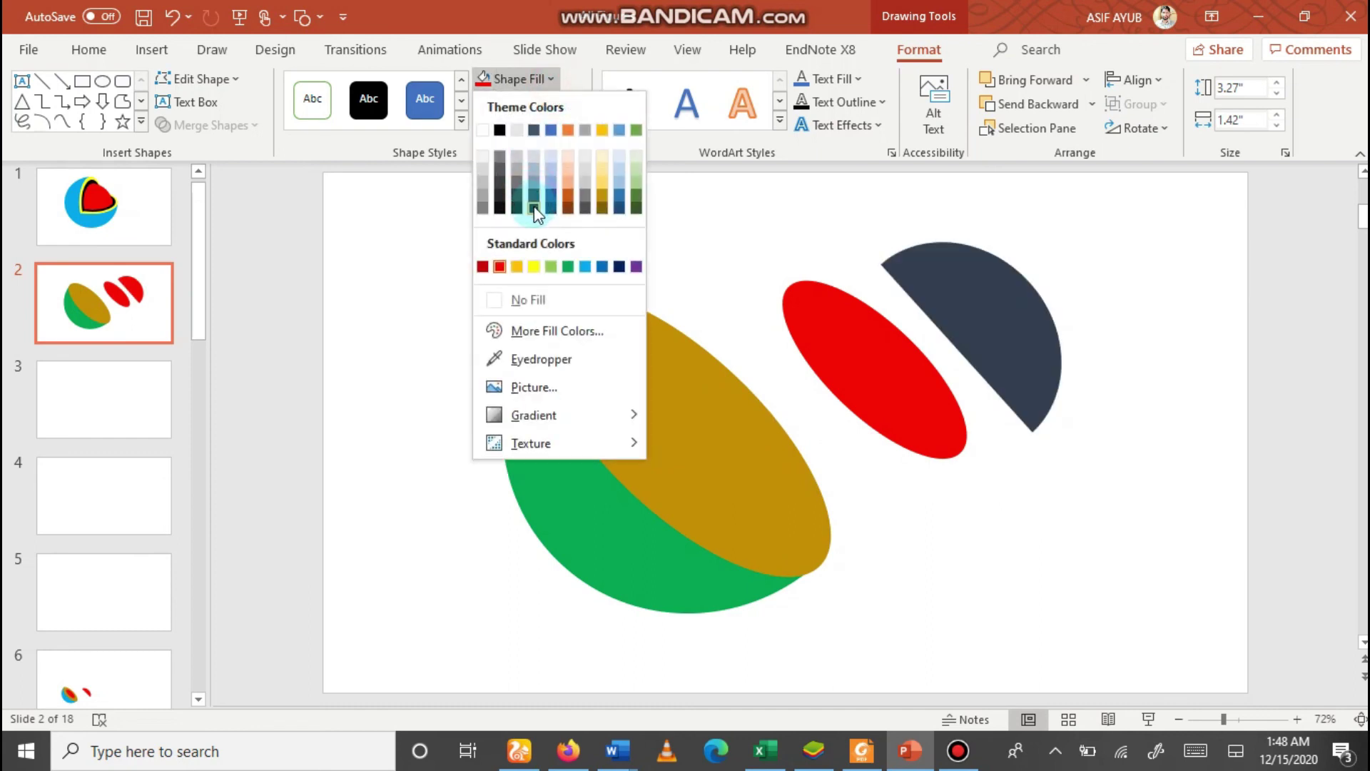
{"action": "left_click", "coordinate": [537, 194]}
{"action": "left_click_drag", "start_coordinate": [1093, 426], "coordinate": [1086, 404]}
{"action": "mouse_move", "coordinate": [979, 315]}
{"action": "left_mouse_down"}
{"action": "mouse_move", "coordinate": [926, 322]}
{"action": "mouse_move", "coordinate": [930, 341]}
{"action": "left_mouse_up"}
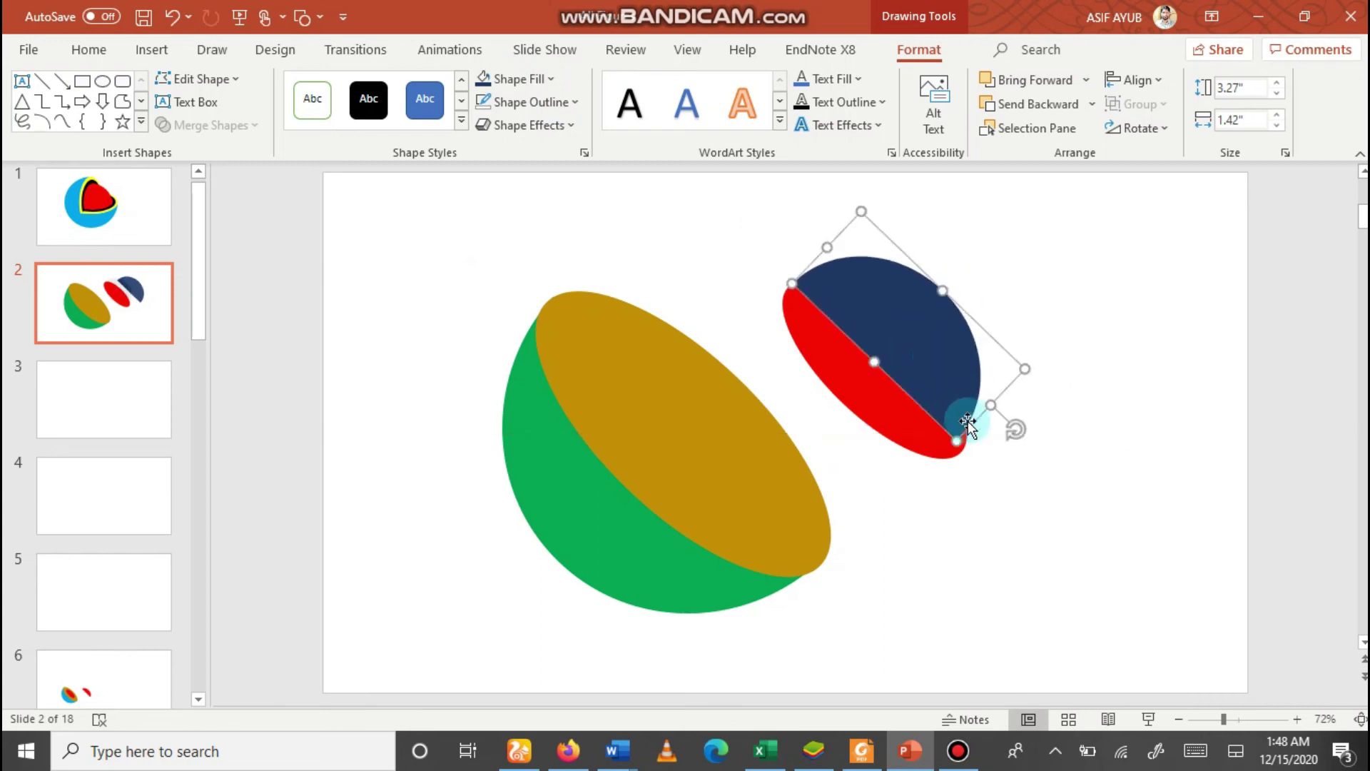
{"action": "left_click_drag", "start_coordinate": [987, 405], "coordinate": [1023, 448]}
- Refill the half-circle red and select it together with the red oval
{"action": "left_click", "coordinate": [959, 378]}
{"action": "left_click_drag", "start_coordinate": [956, 371], "coordinate": [956, 372]}
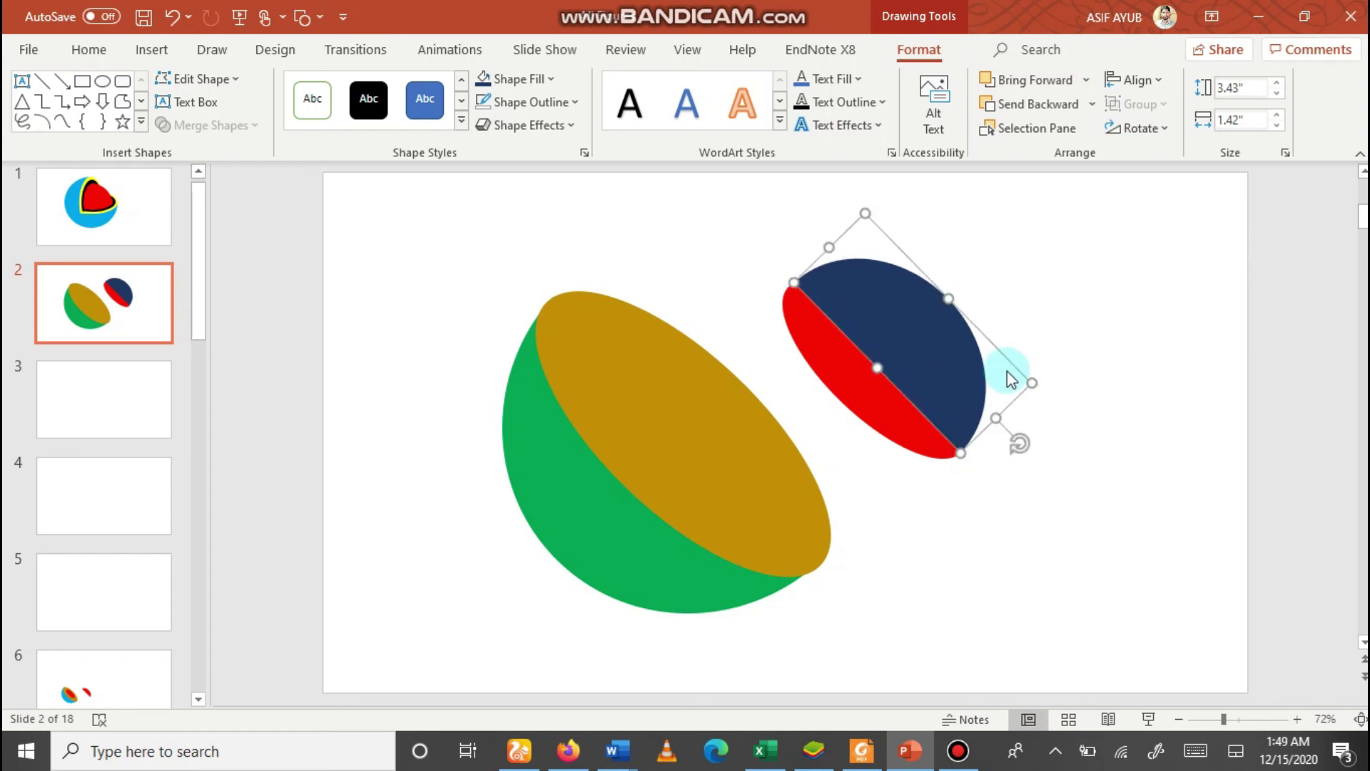
{"action": "left_click", "coordinate": [1111, 362]}
{"action": "left_click", "coordinate": [903, 332]}
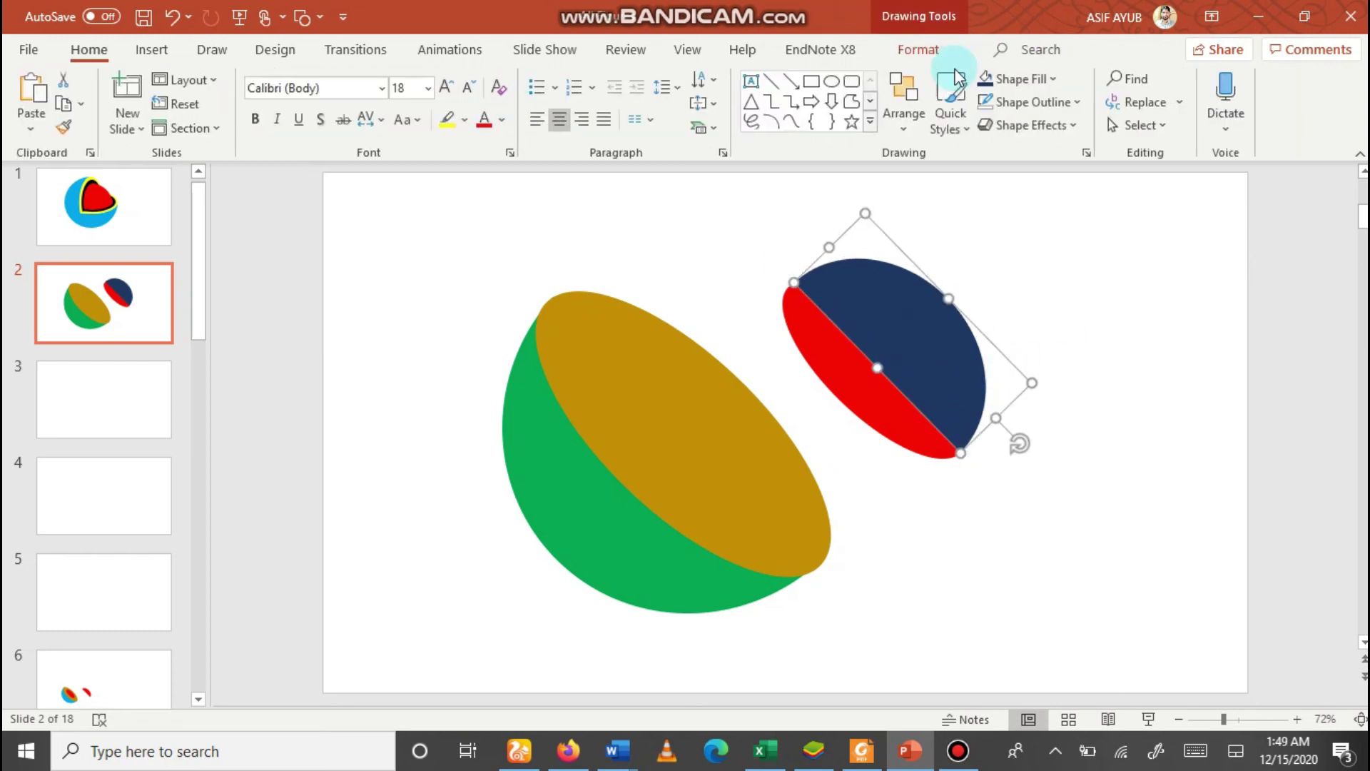
{"action": "left_click", "coordinate": [1033, 80]}
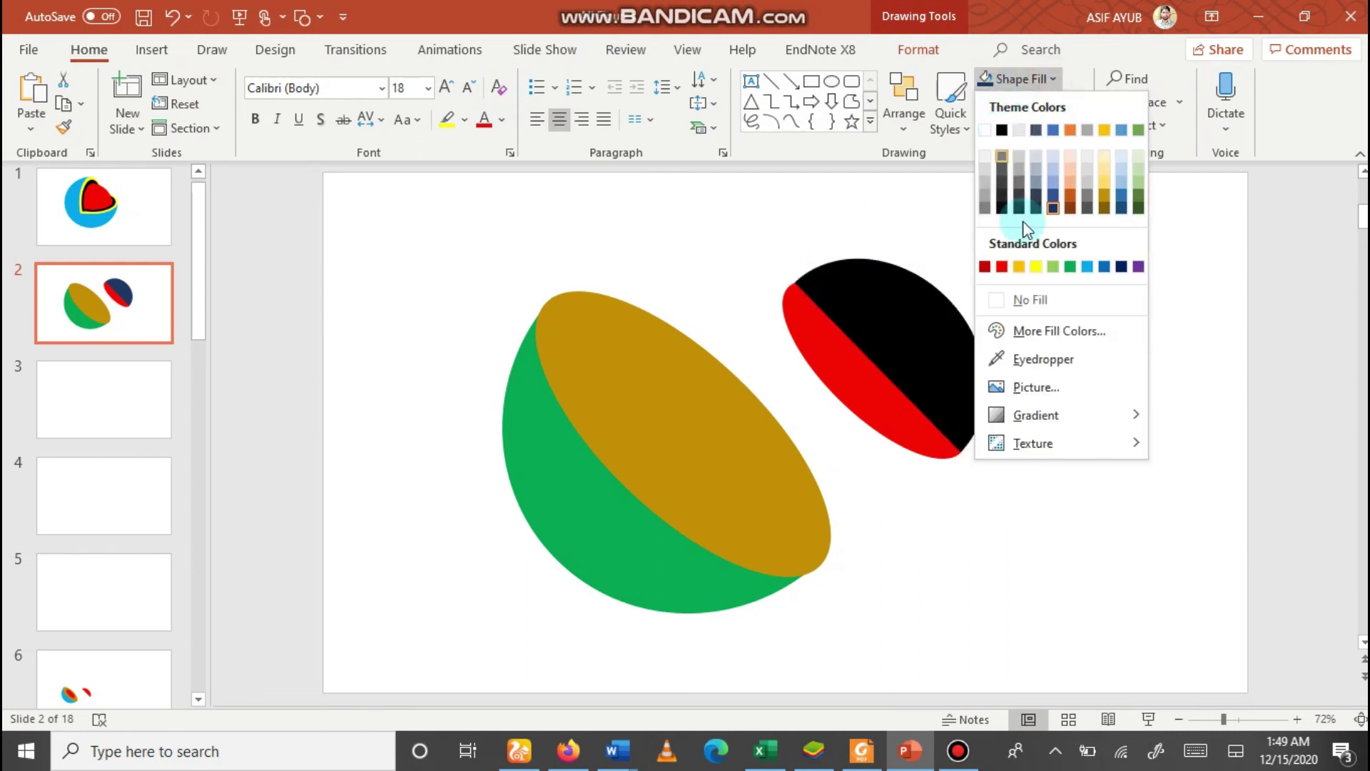
{"action": "left_click", "coordinate": [1002, 266]}
{"action": "left_click", "coordinate": [1038, 278]}
{"action": "left_click_drag", "start_coordinate": [758, 225], "coordinate": [1077, 496]}
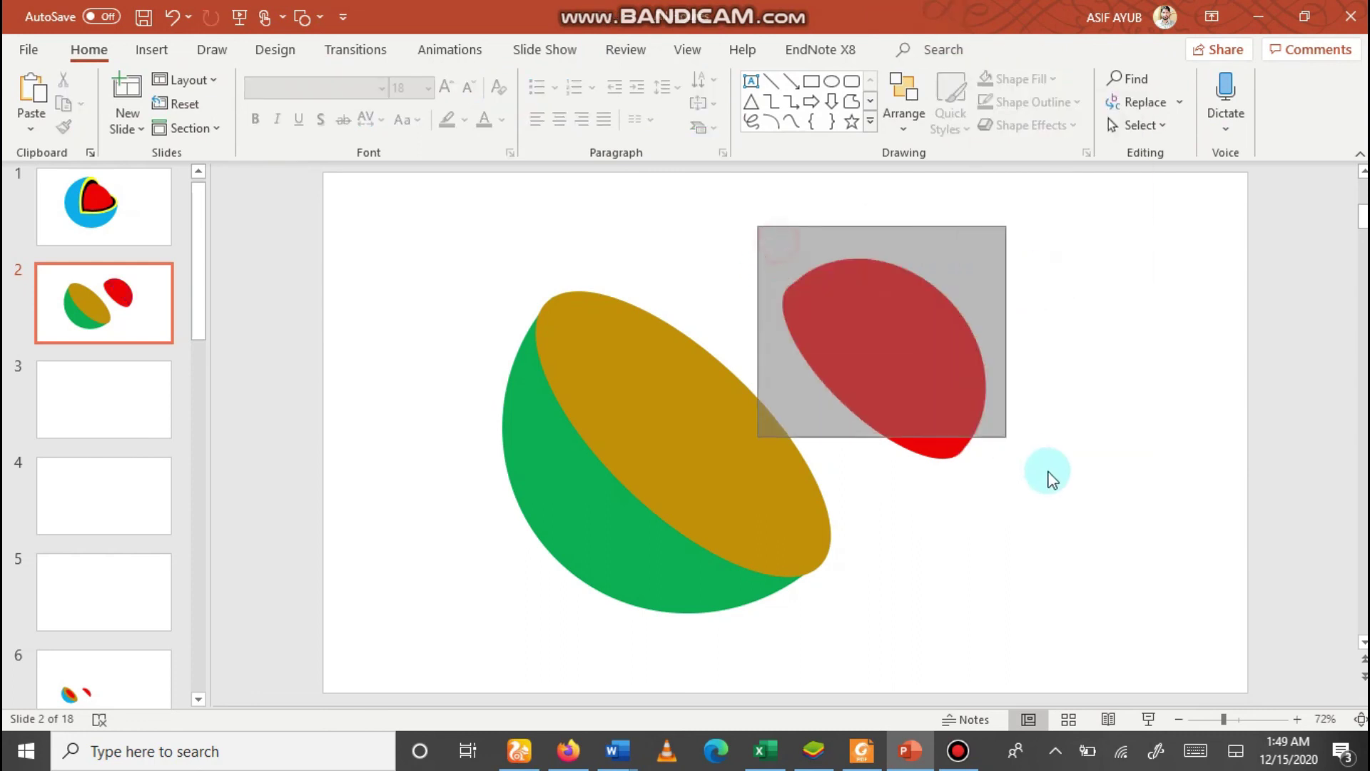
{"action": "left_click", "coordinate": [880, 331]}
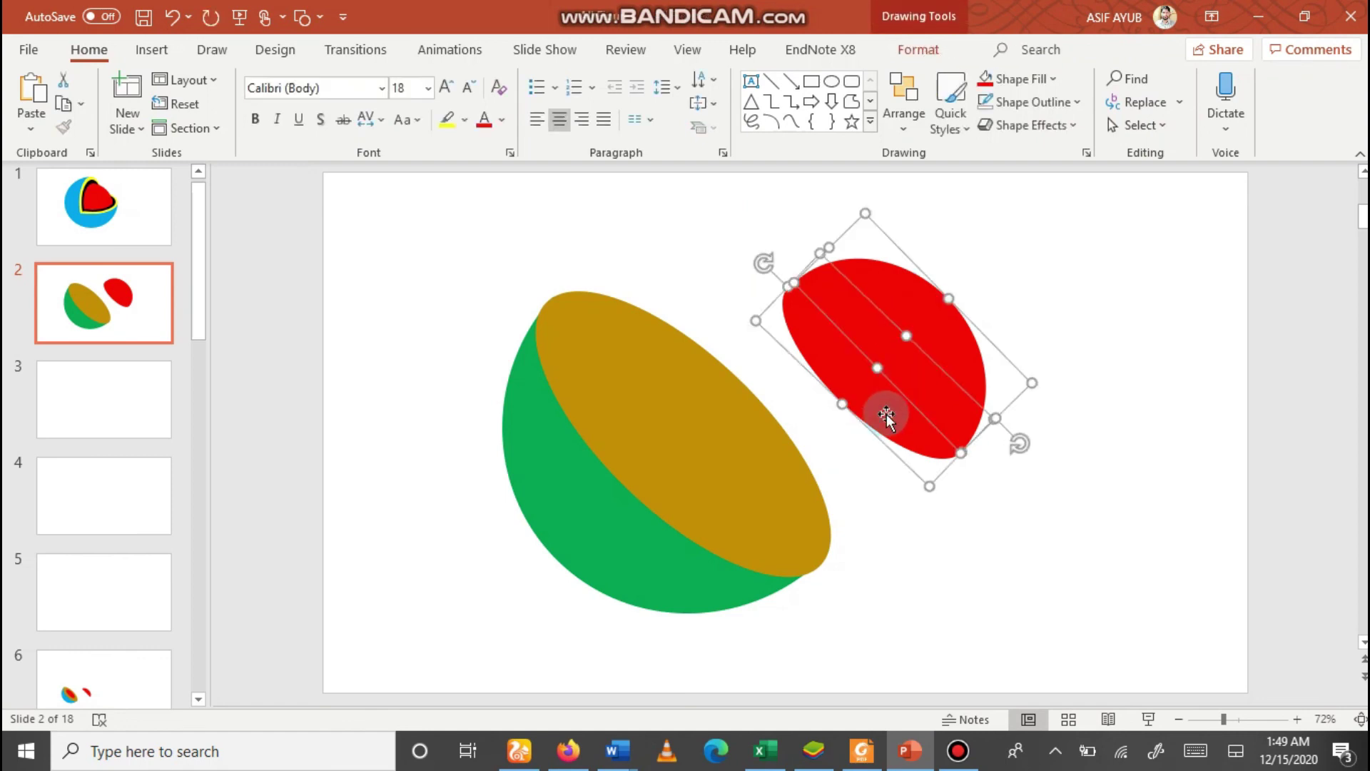
- Group the red pieces into one core with Ctrl+G and position it on the gold face
{"action": "key", "text": "ctrl+g"}
{"action": "left_click_drag", "start_coordinate": [883, 356], "coordinate": [740, 402]}
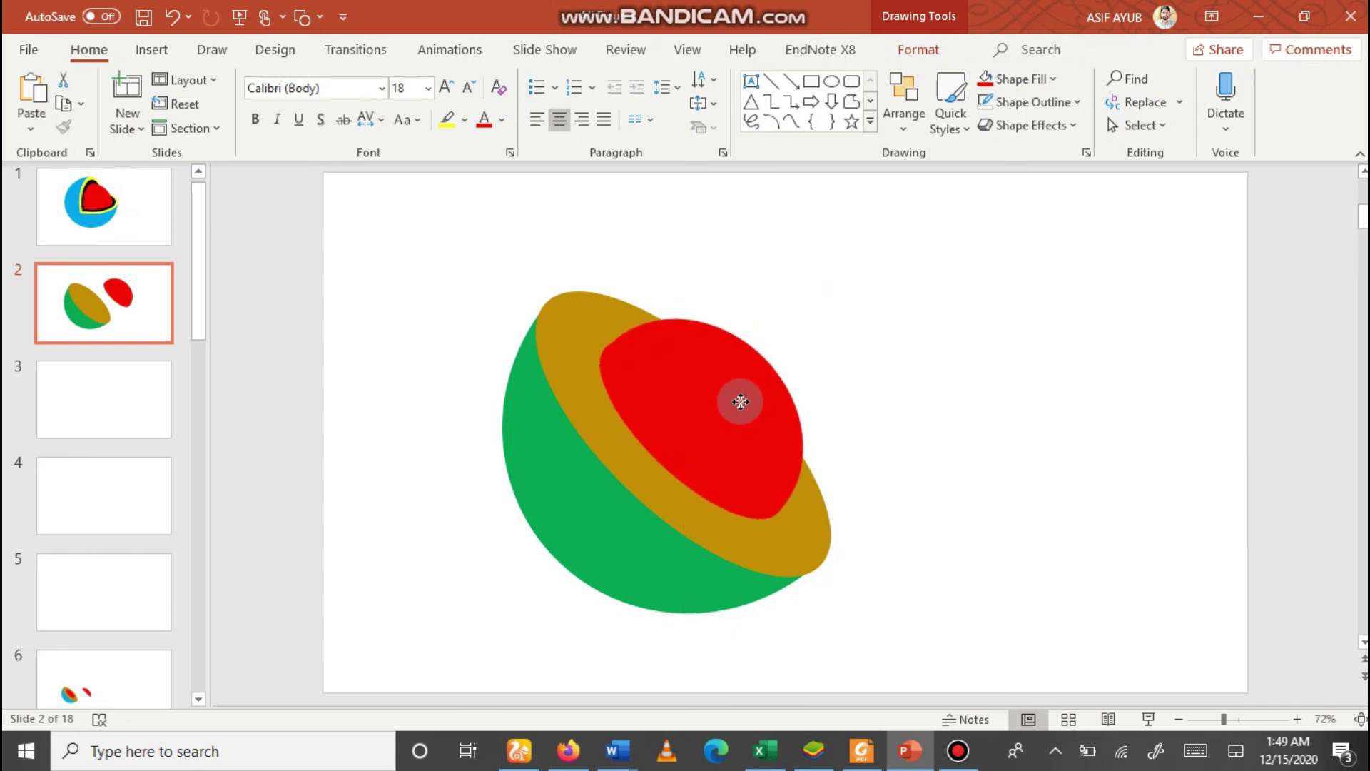
{"action": "left_click_drag", "start_coordinate": [739, 402], "coordinate": [737, 400]}
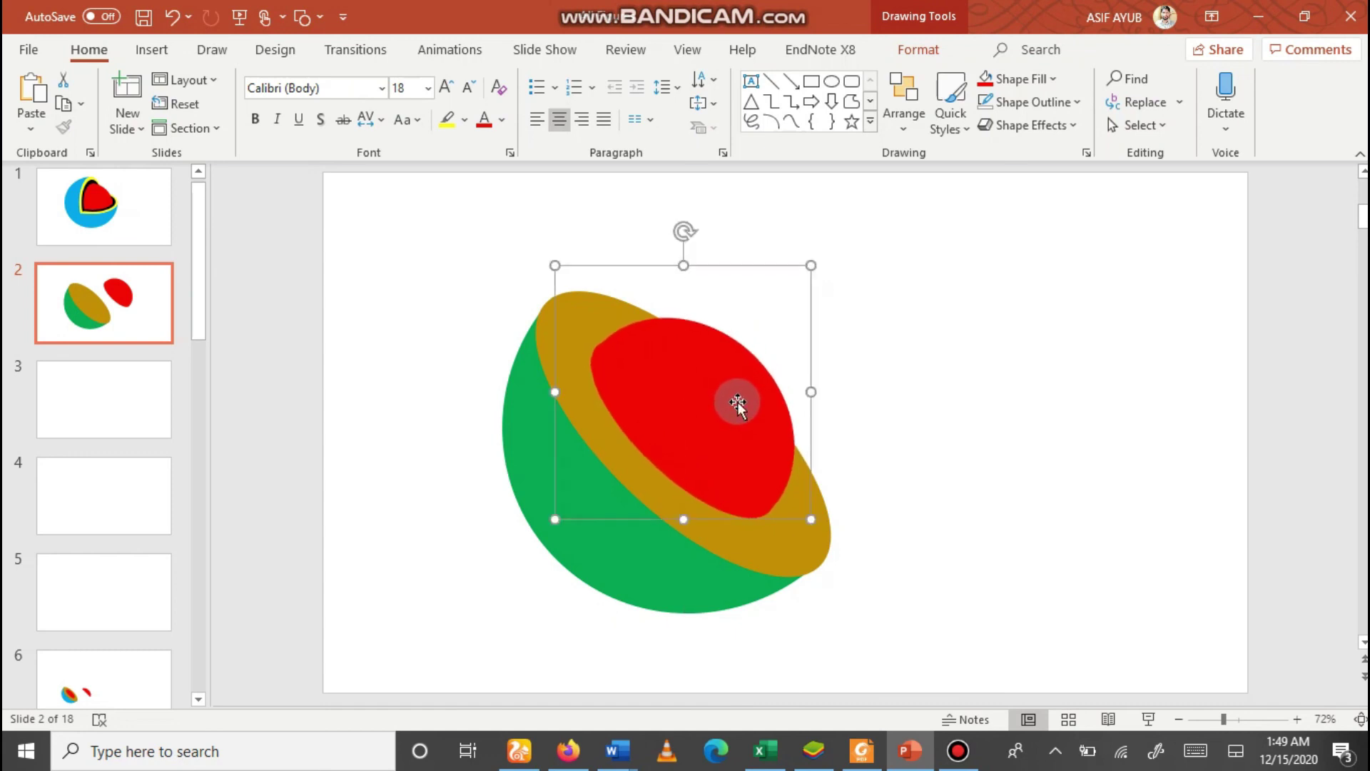
{"action": "right_click", "coordinate": [719, 398]}
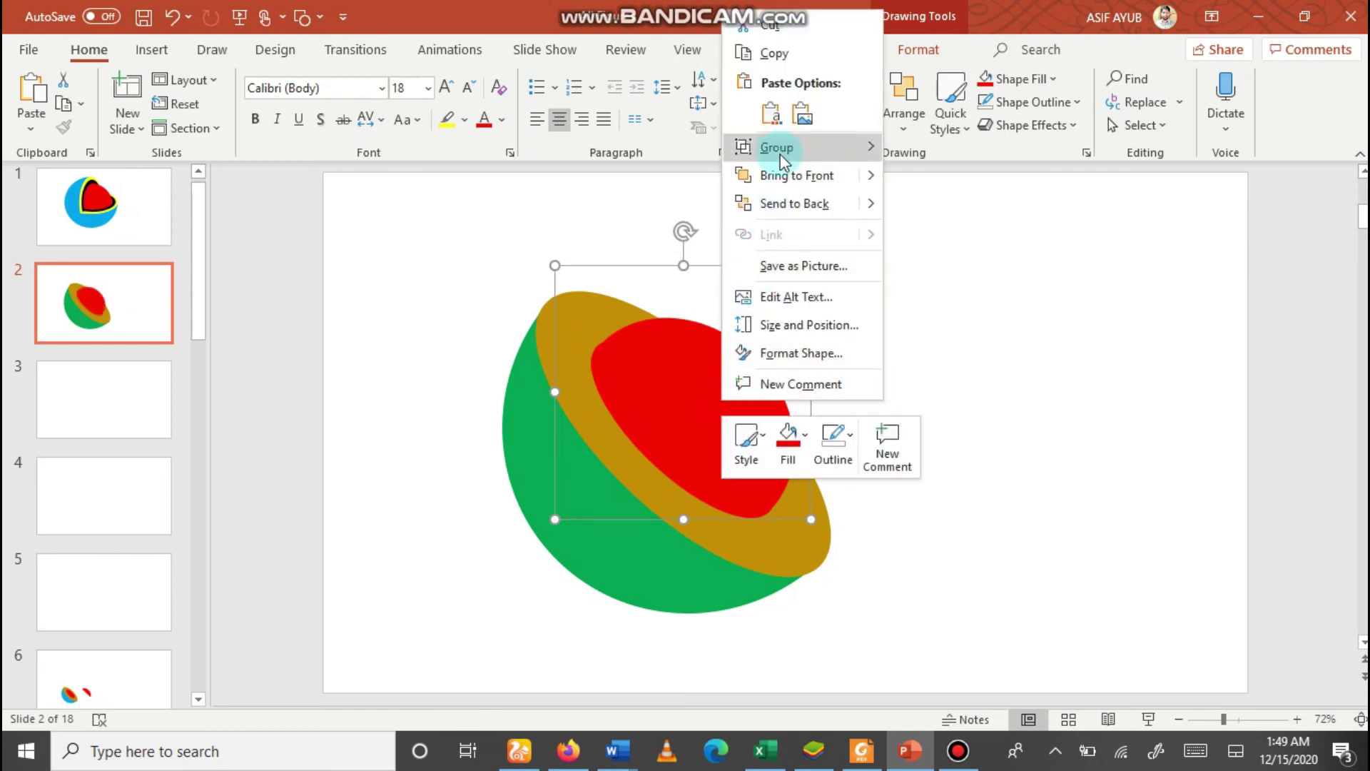
{"action": "left_click", "coordinate": [1102, 351]}
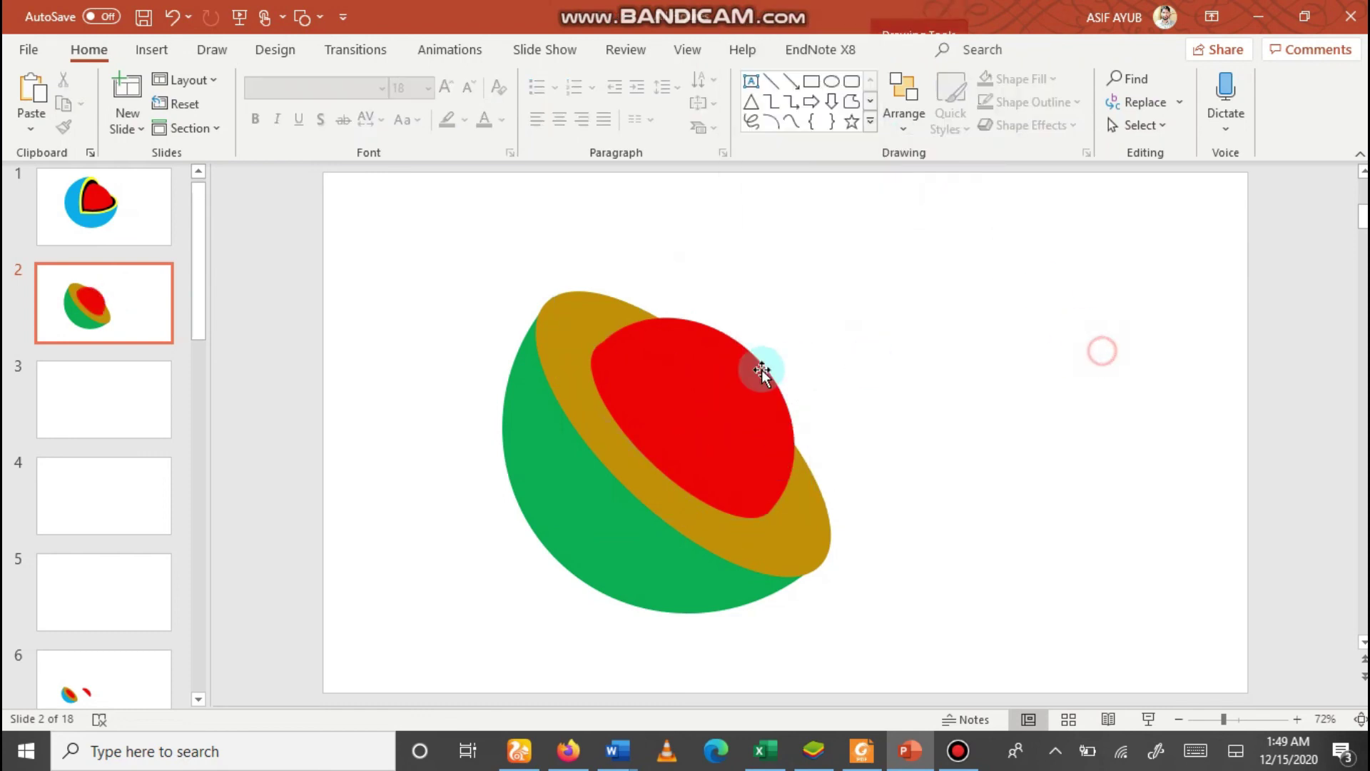
{"action": "left_click", "coordinate": [721, 386]}
{"action": "left_click_drag", "start_coordinate": [721, 386], "coordinate": [720, 386]}
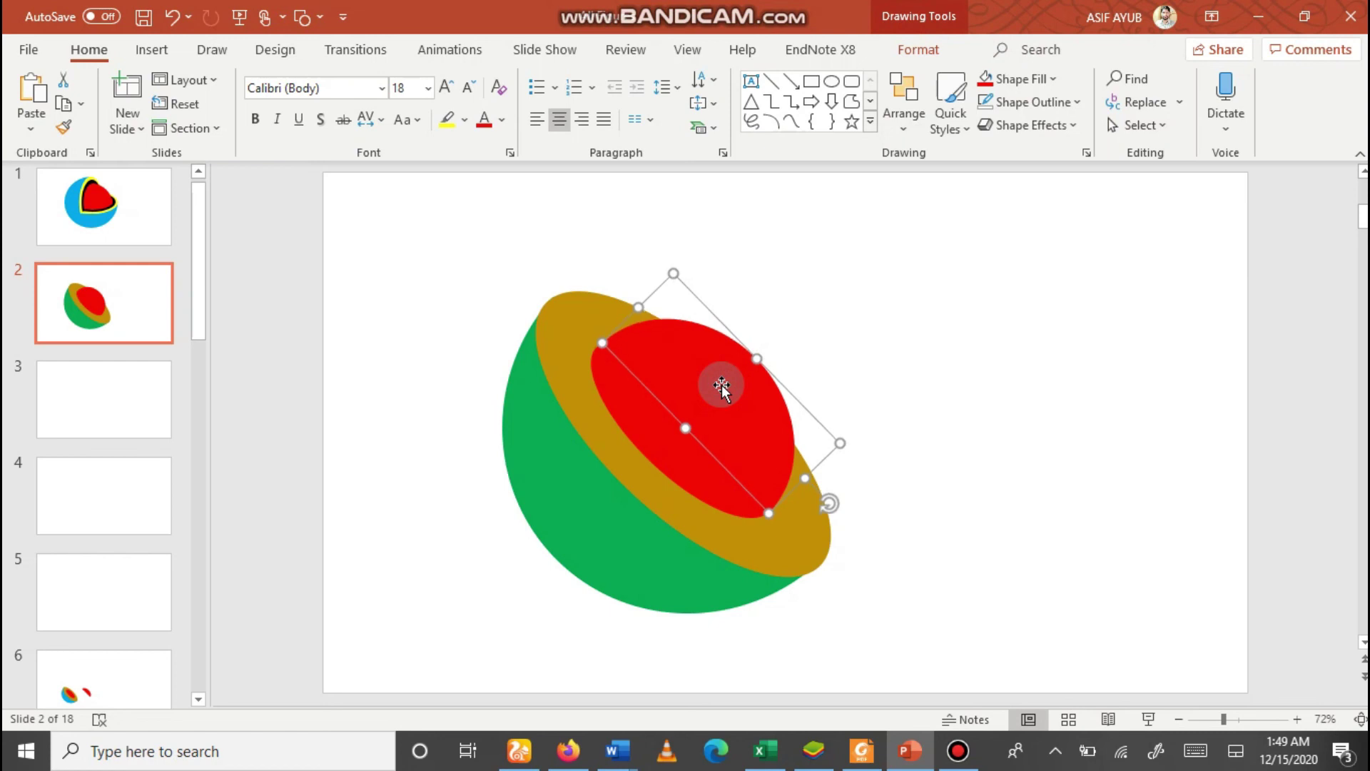
- Shrink the red core so a gold rim shows around it
{"action": "left_click", "coordinate": [974, 371]}
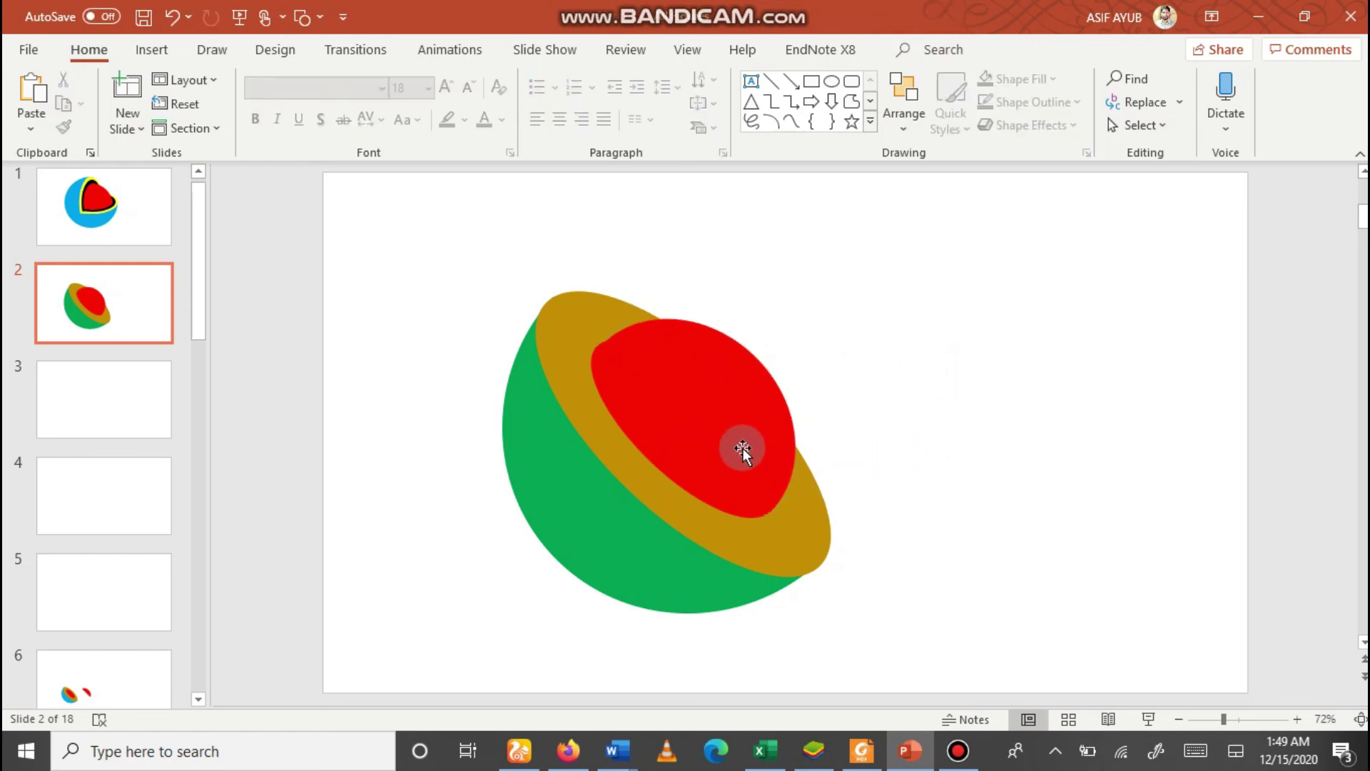
{"action": "left_click", "coordinate": [729, 401]}
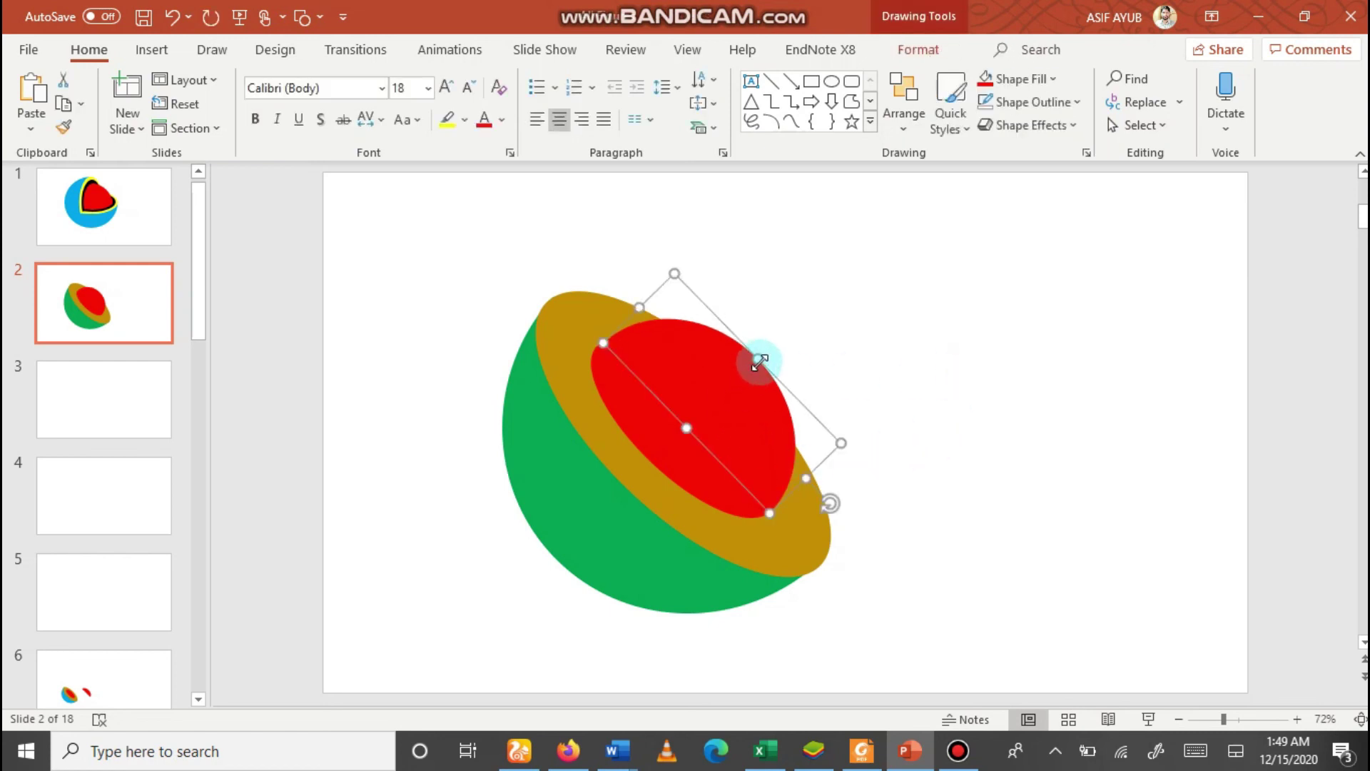
{"action": "left_click_drag", "start_coordinate": [760, 361], "coordinate": [734, 382]}
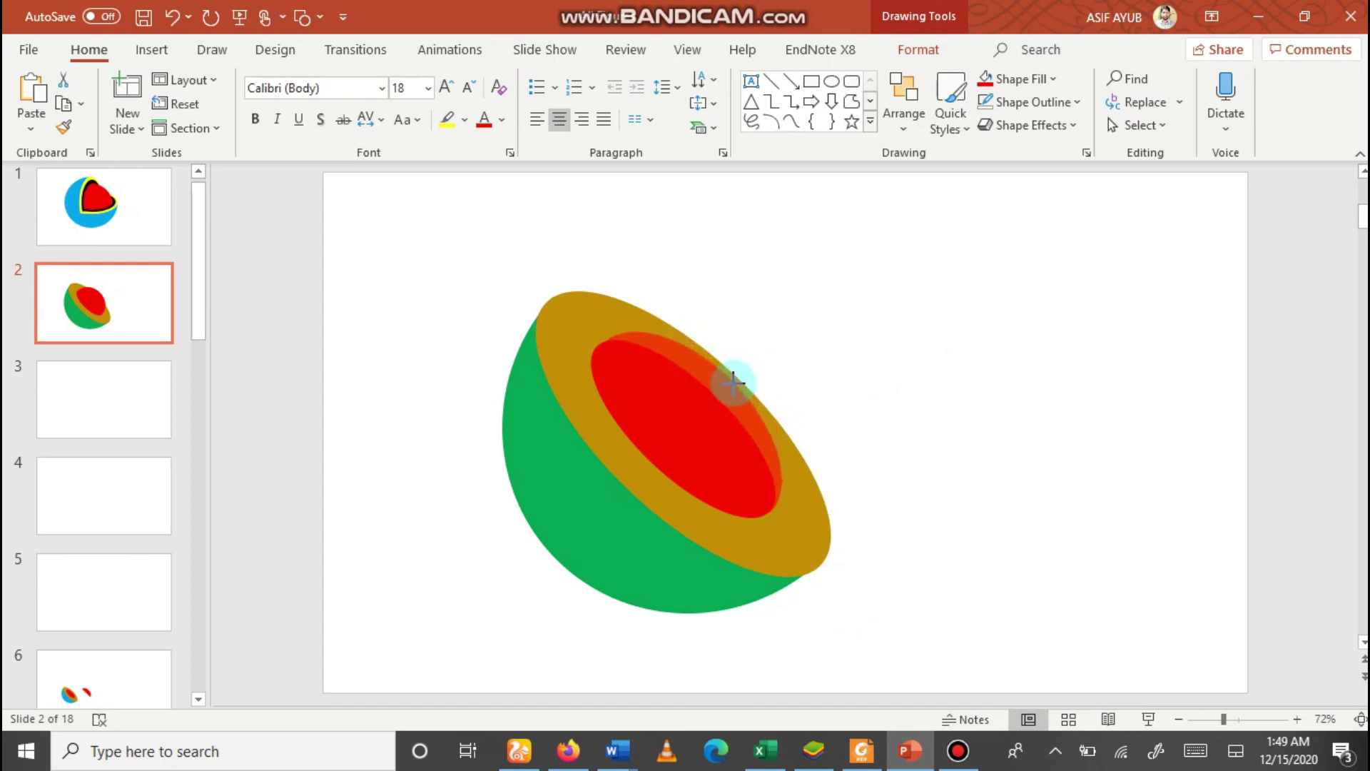
{"action": "left_click", "coordinate": [992, 346]}
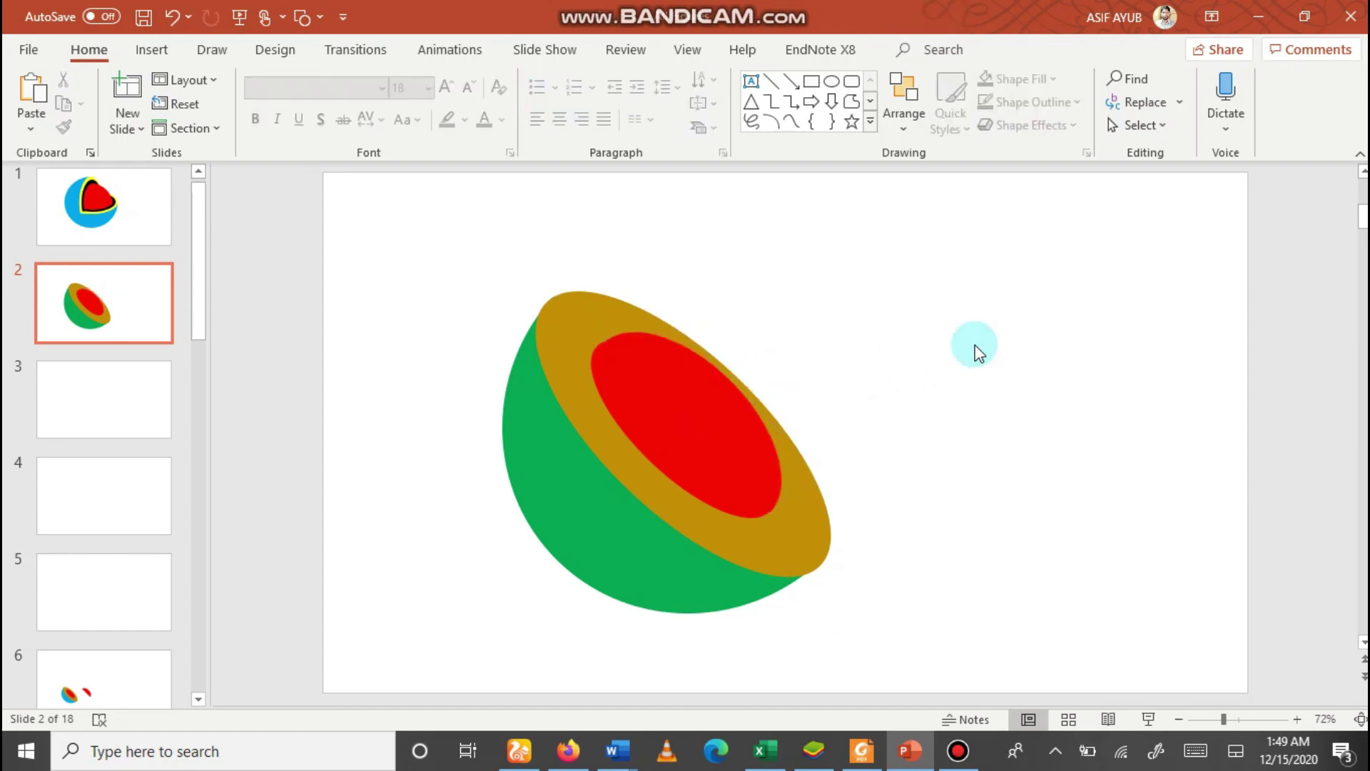
- Undo a partial grouping, then select all slide 2 shapes and group them into one hemisphere
{"action": "left_click", "coordinate": [713, 418]}
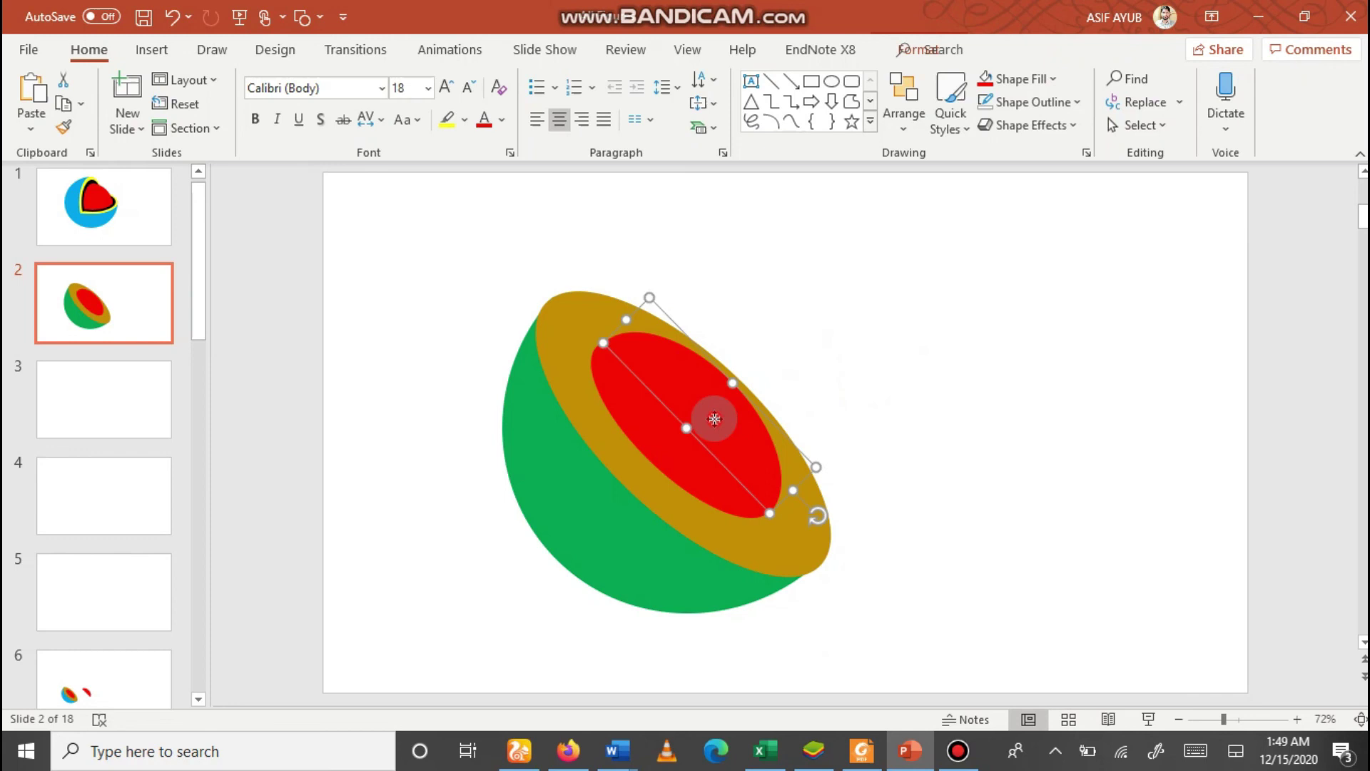
{"action": "left_click", "coordinate": [926, 387]}
{"action": "left_click_drag", "start_coordinate": [387, 271], "coordinate": [969, 682]}
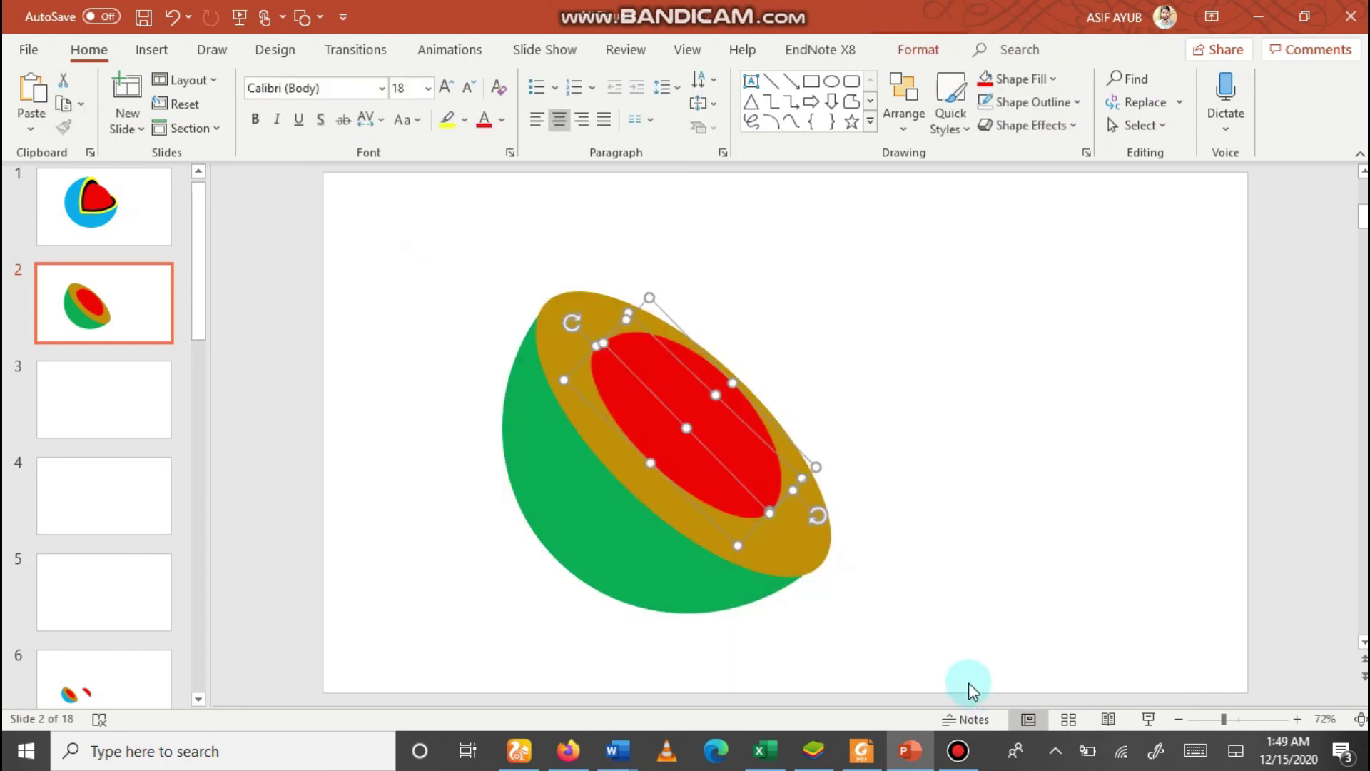
{"action": "left_click", "coordinate": [672, 558], "text": "shift"}
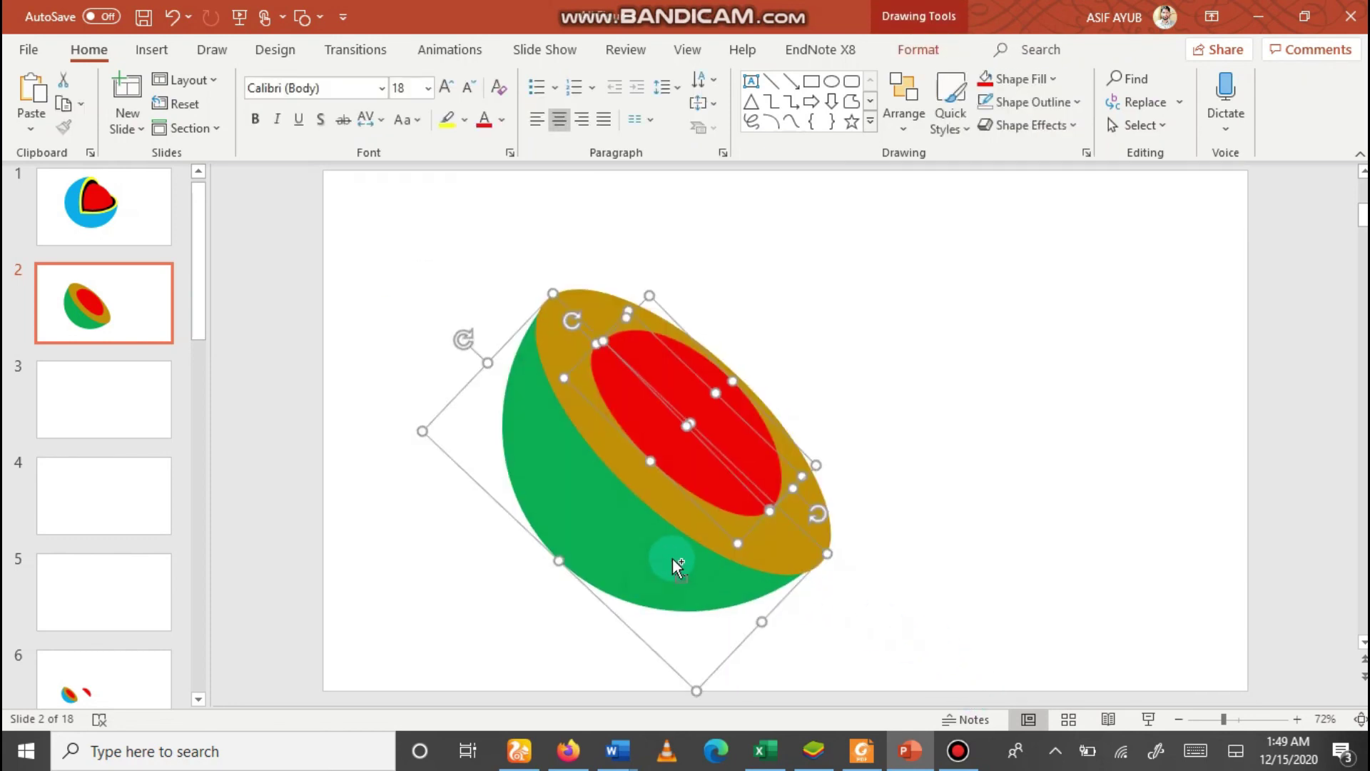
{"action": "key", "text": "ctrl+g"}
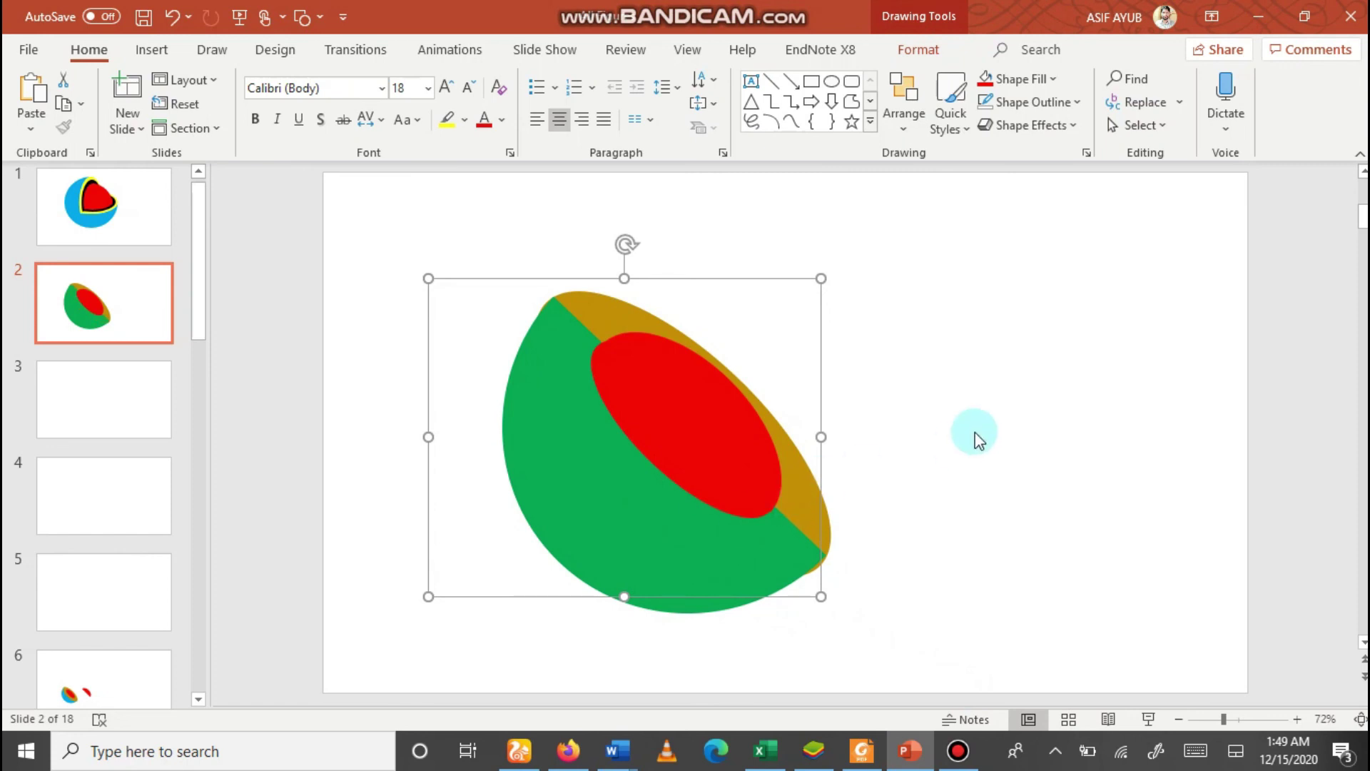
{"action": "key", "text": "ctrl+z"}
{"action": "left_click", "coordinate": [1041, 373]}
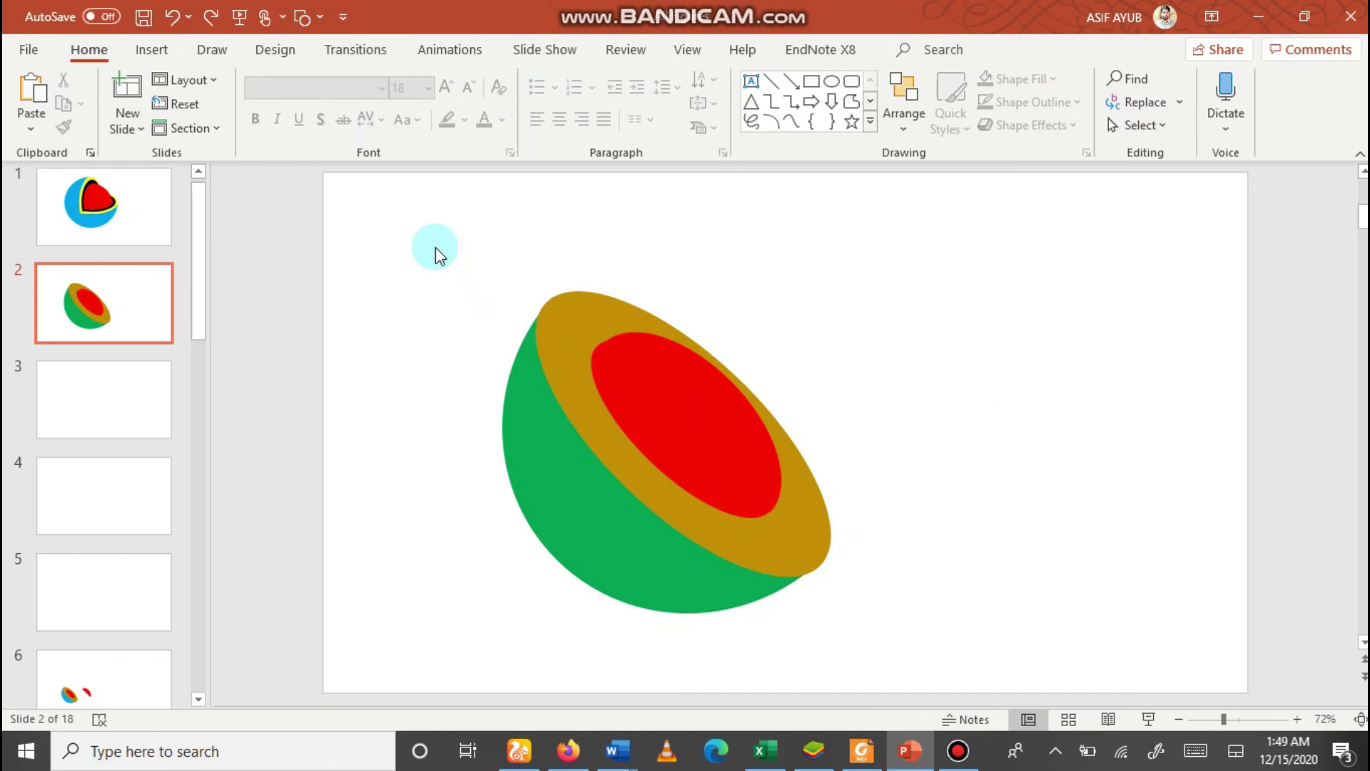
{"action": "key", "text": "ctrl+a"}
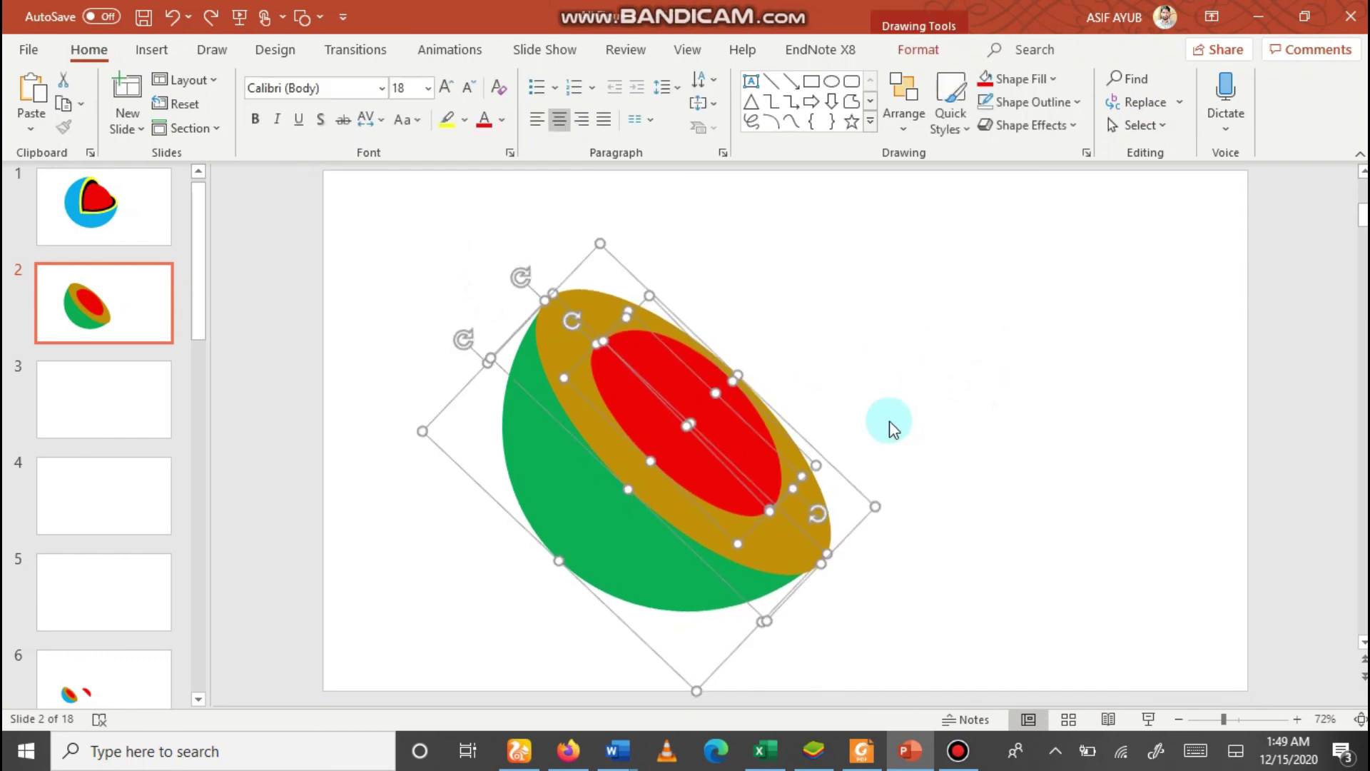
{"action": "key", "text": "ctrl+g"}
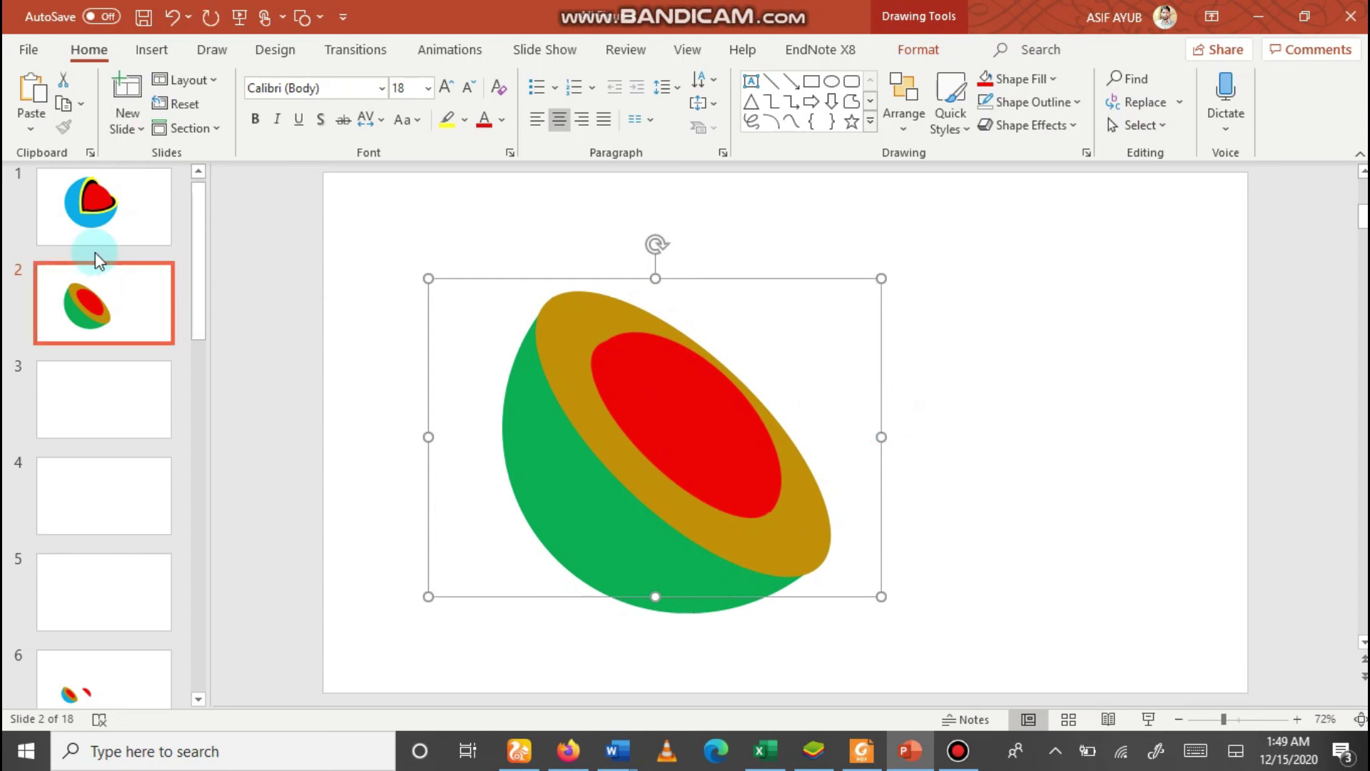
- On slide 1, group all sphere layers, shrink the group and move it to the upper right
{"action": "left_click", "coordinate": [134, 225]}
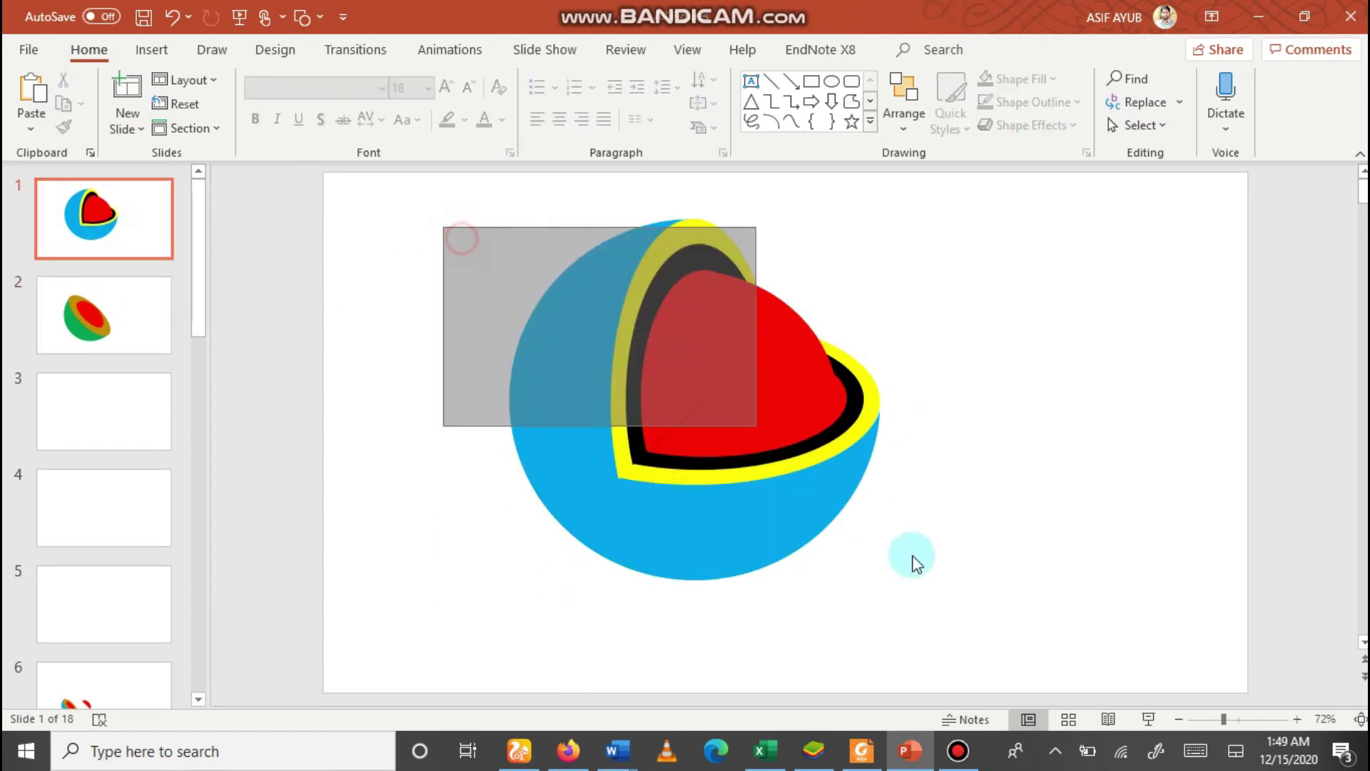
{"action": "left_click_drag", "start_coordinate": [427, 239], "coordinate": [1000, 650]}
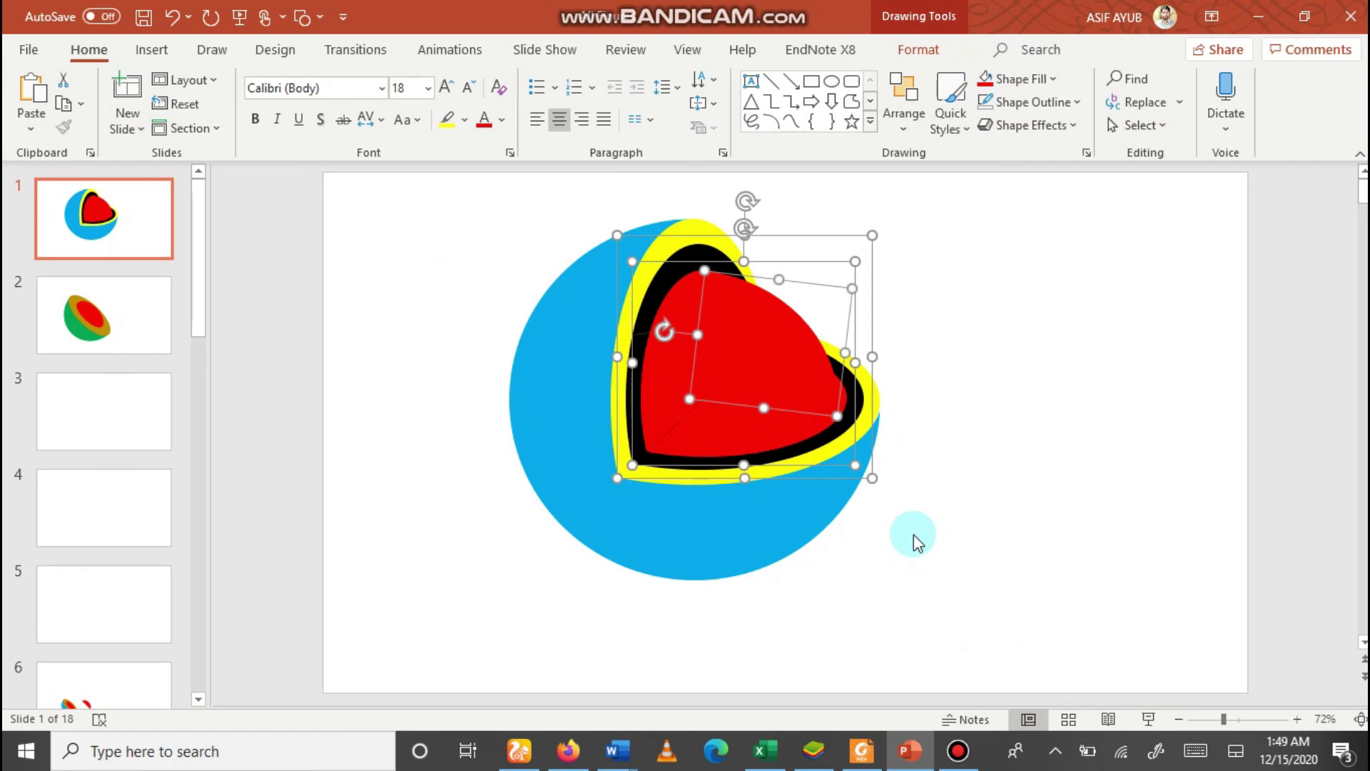
{"action": "key", "text": "ctrl+a"}
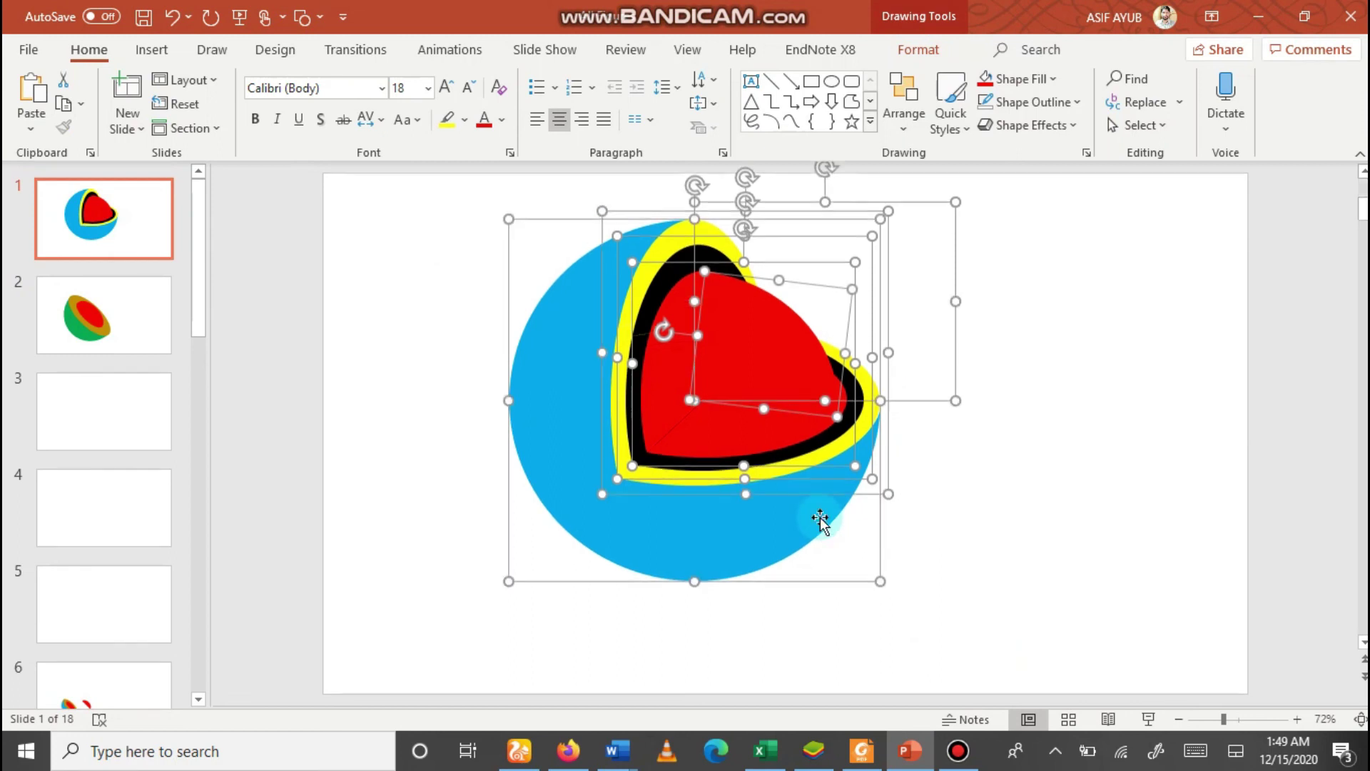
{"action": "key", "text": "ctrl+g"}
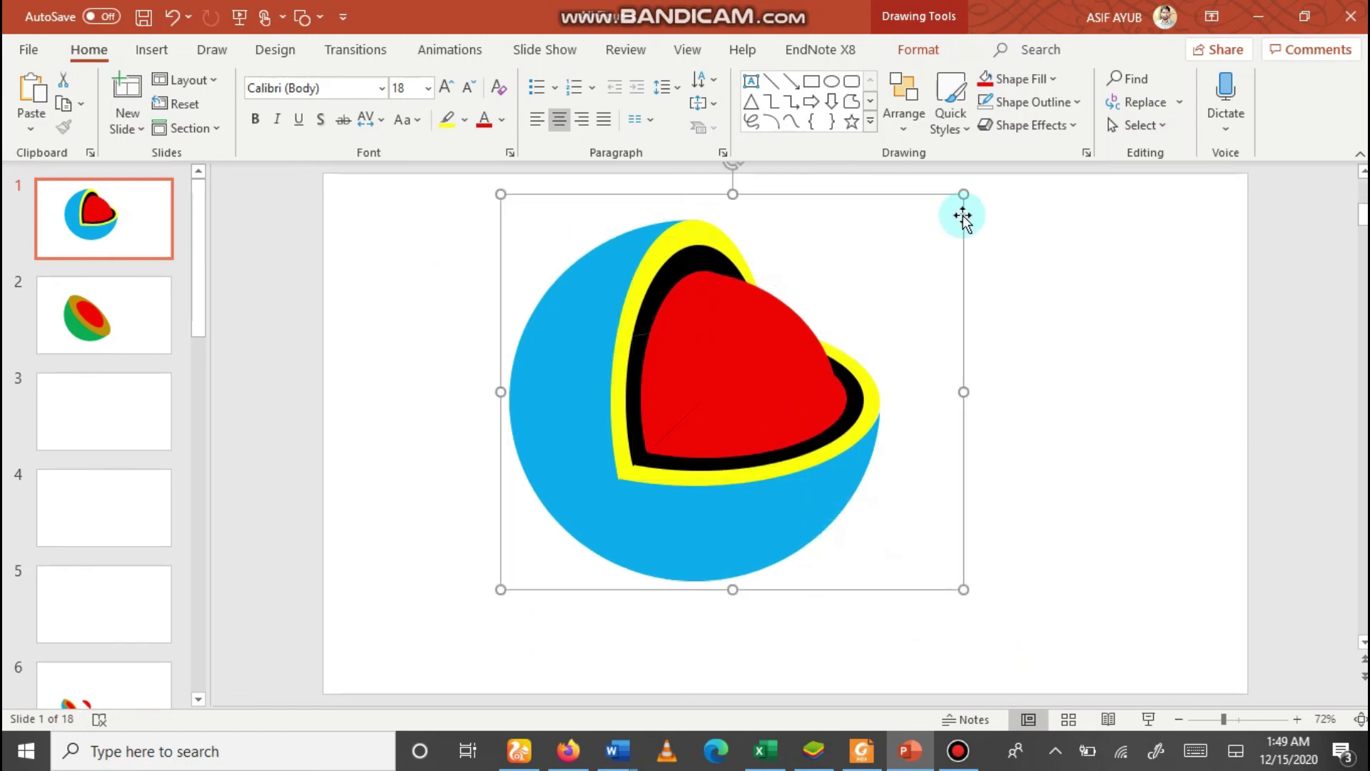
{"action": "left_click_drag", "start_coordinate": [966, 194], "coordinate": [795, 346]}
{"action": "mouse_move", "coordinate": [668, 549]}
{"action": "left_mouse_down"}
{"action": "mouse_move", "coordinate": [923, 431]}
{"action": "mouse_move", "coordinate": [1126, 370]}
{"action": "left_mouse_up"}
{"action": "left_click", "coordinate": [690, 461]}
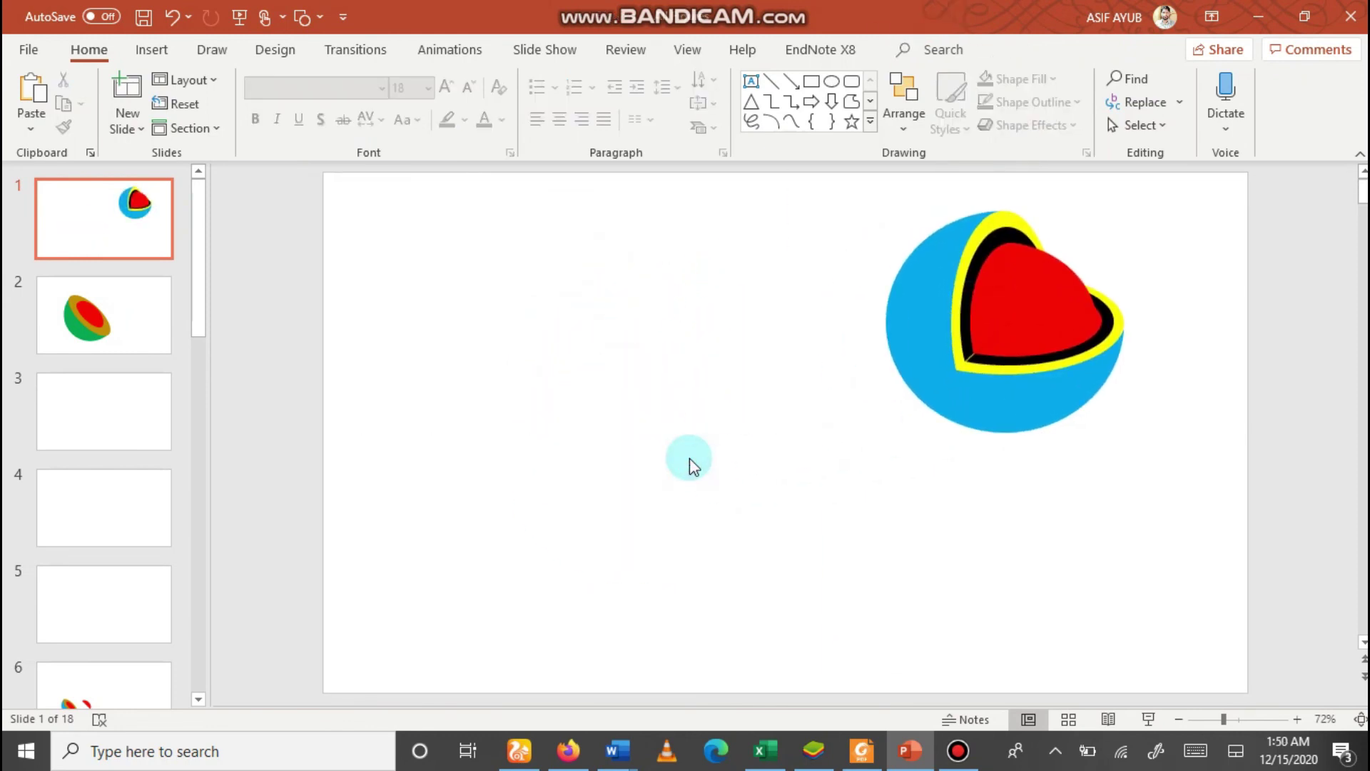
- Paste the hemisphere group onto slide 1 and enlarge the blue sphere to sit beside it
{"action": "key", "text": "ctrl+v"}
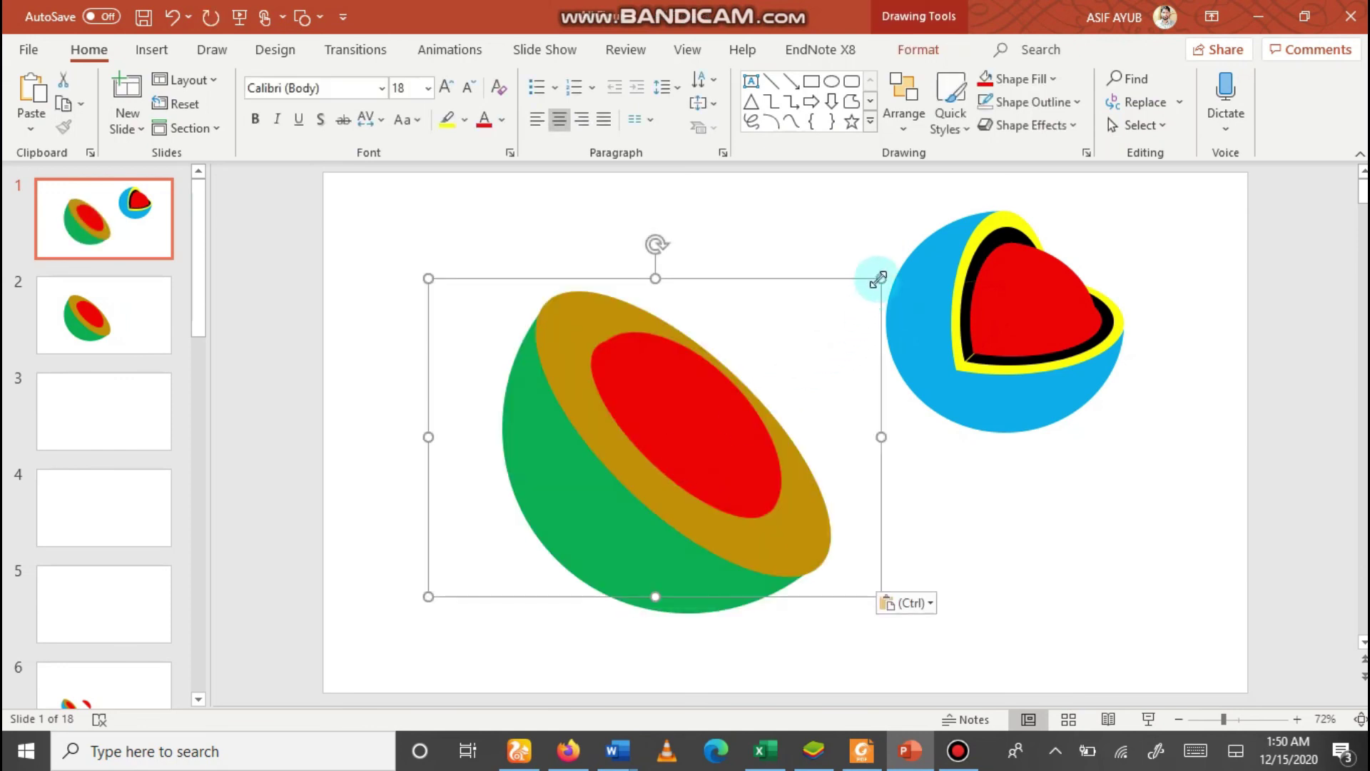
{"action": "left_click_drag", "start_coordinate": [428, 279], "coordinate": [548, 396]}
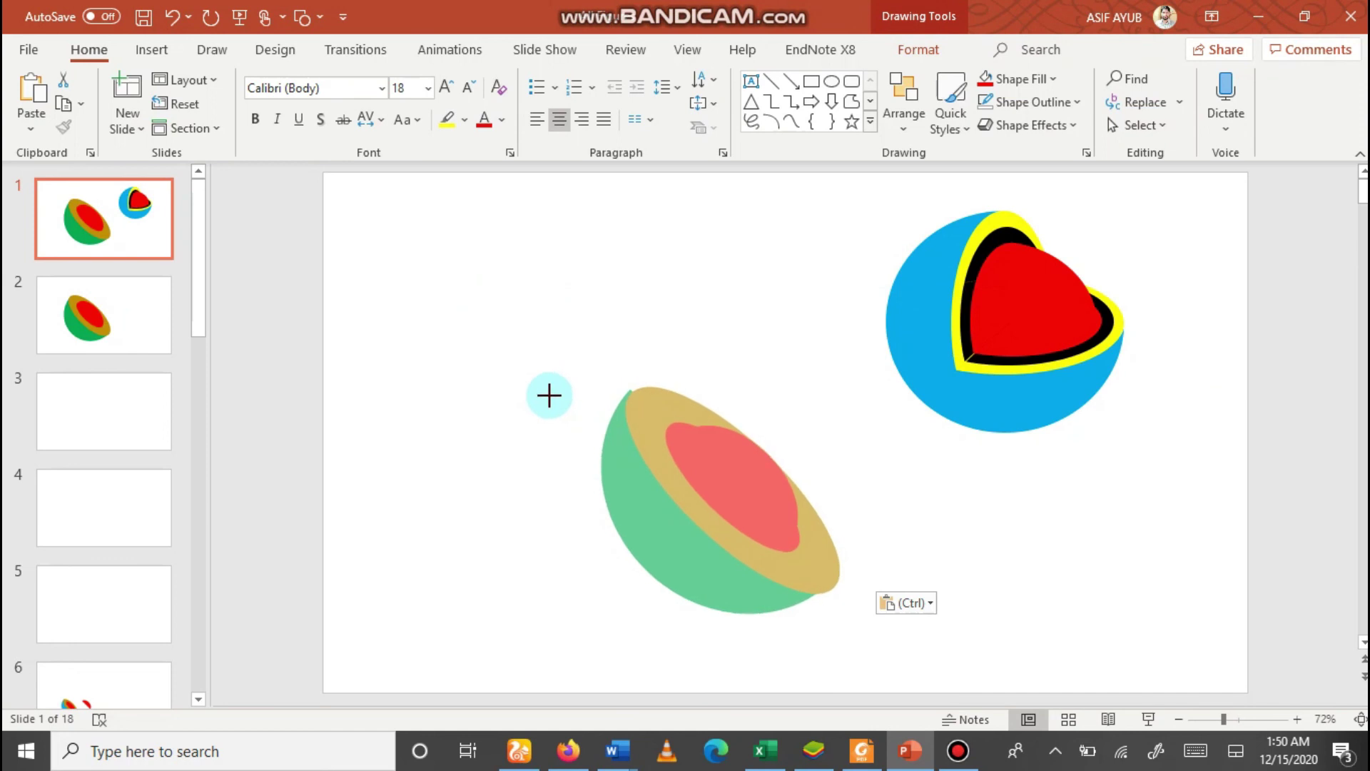
{"action": "left_click_drag", "start_coordinate": [549, 396], "coordinate": [527, 357]}
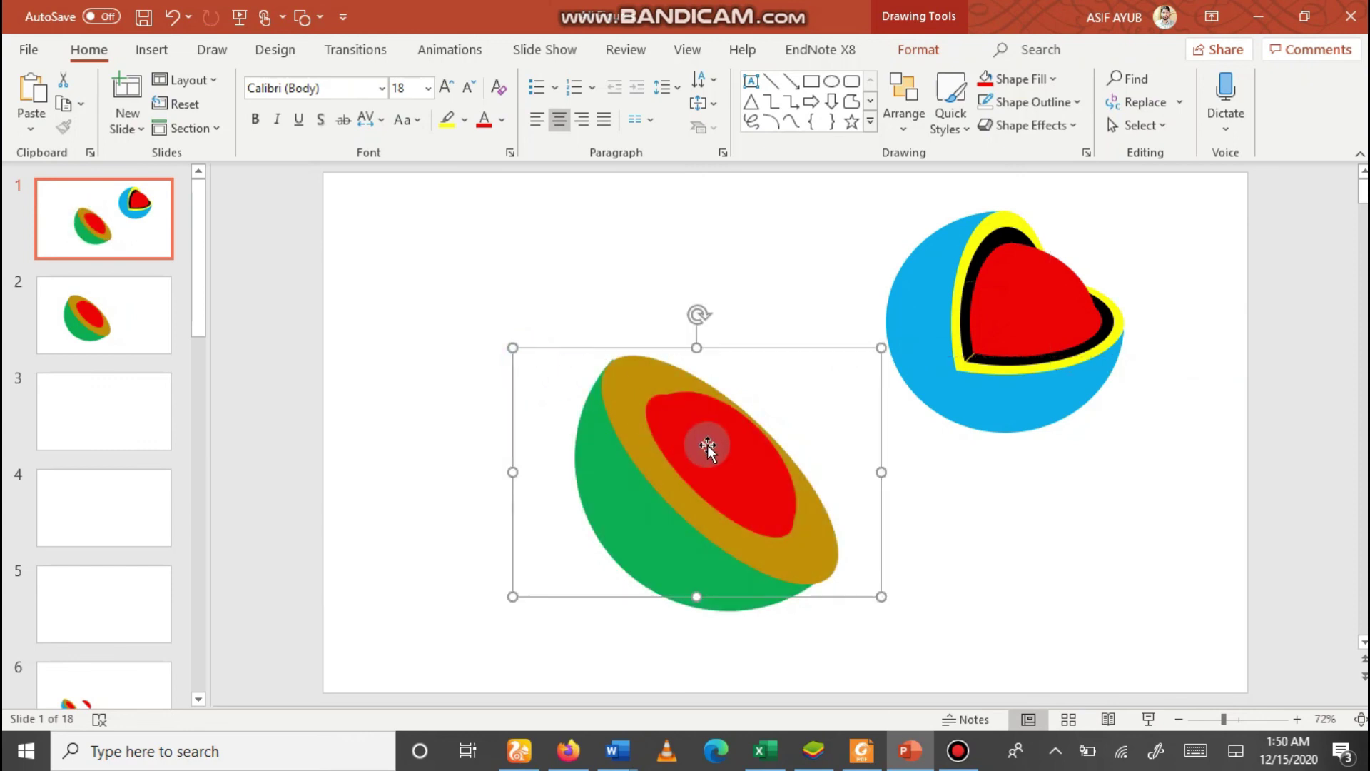
{"action": "key", "text": "ctrl+z"}
{"action": "left_click", "coordinate": [996, 511]}
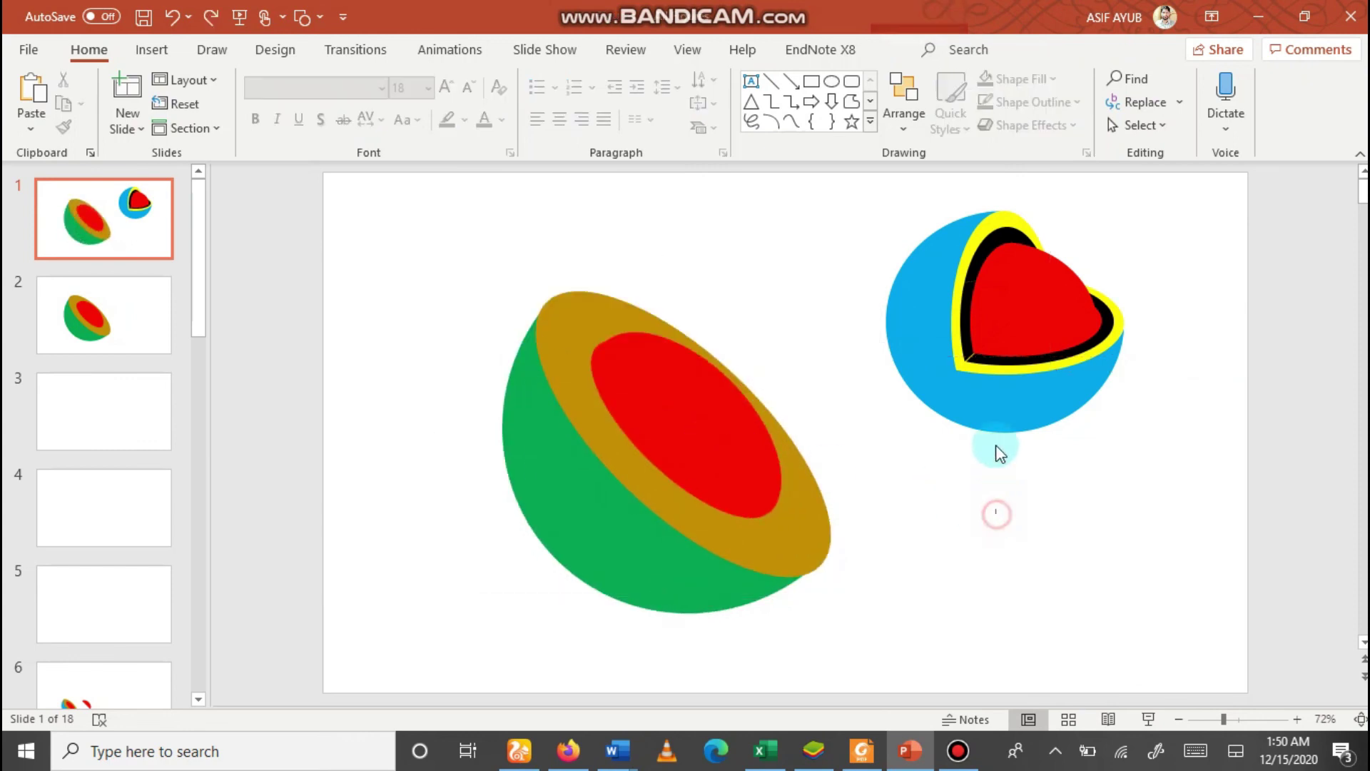
{"action": "left_click", "coordinate": [935, 329]}
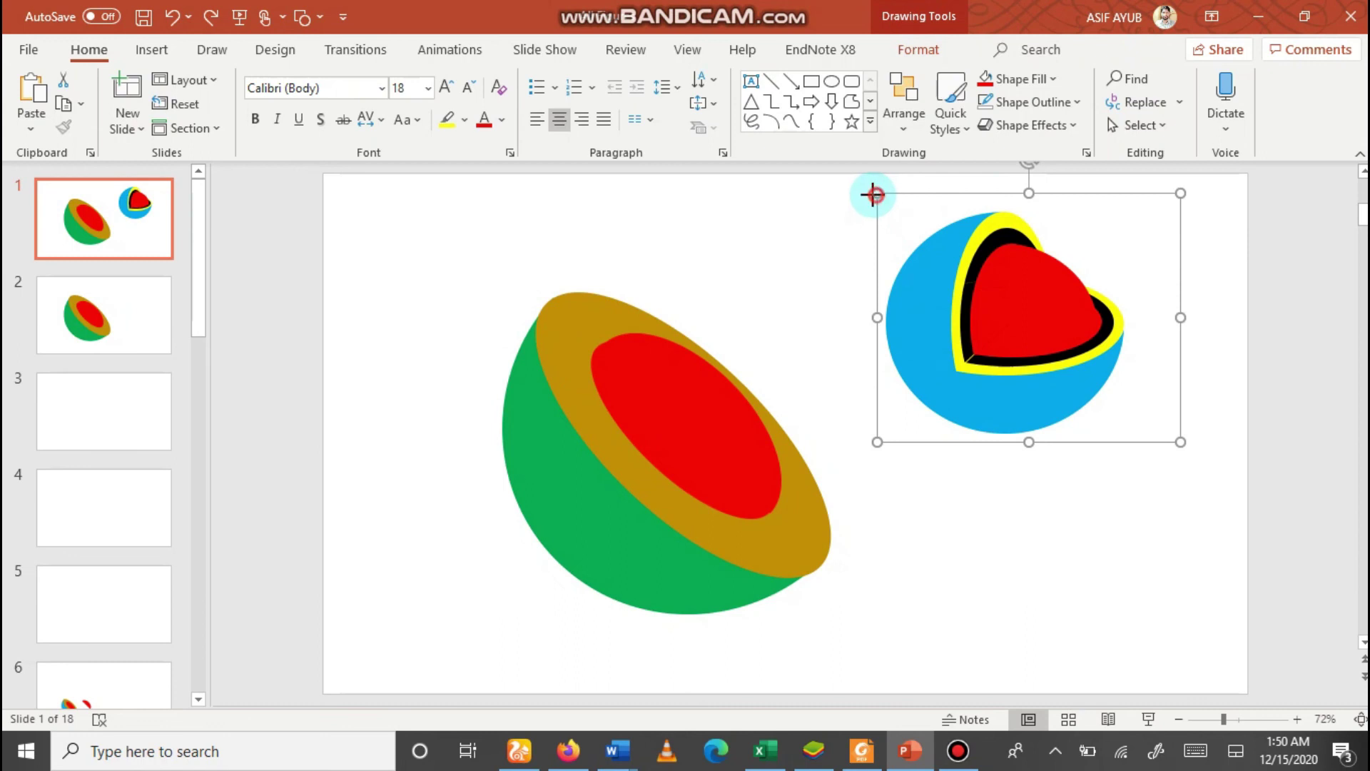
{"action": "left_click_drag", "start_coordinate": [873, 194], "coordinate": [775, 146]}
{"action": "left_click_drag", "start_coordinate": [1028, 366], "coordinate": [1102, 485]}
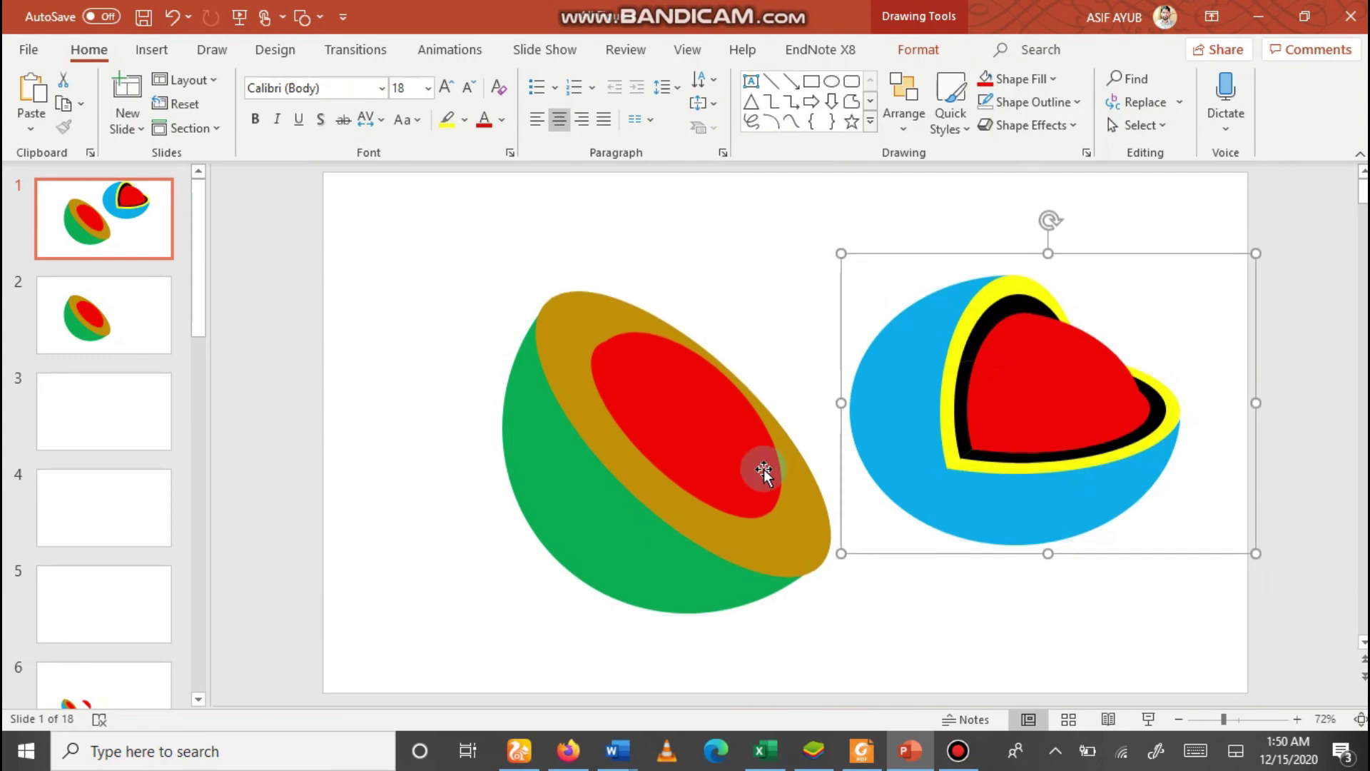
{"action": "left_click", "coordinate": [667, 389]}
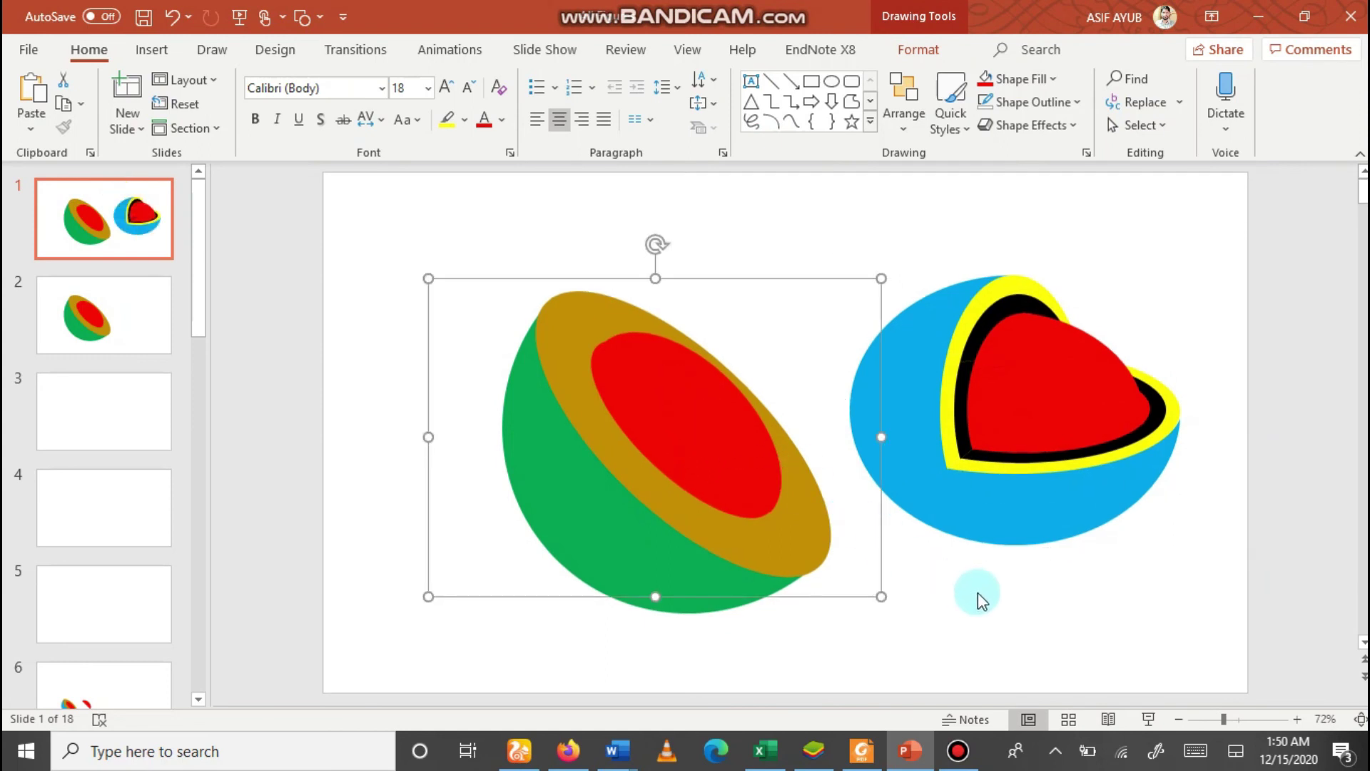